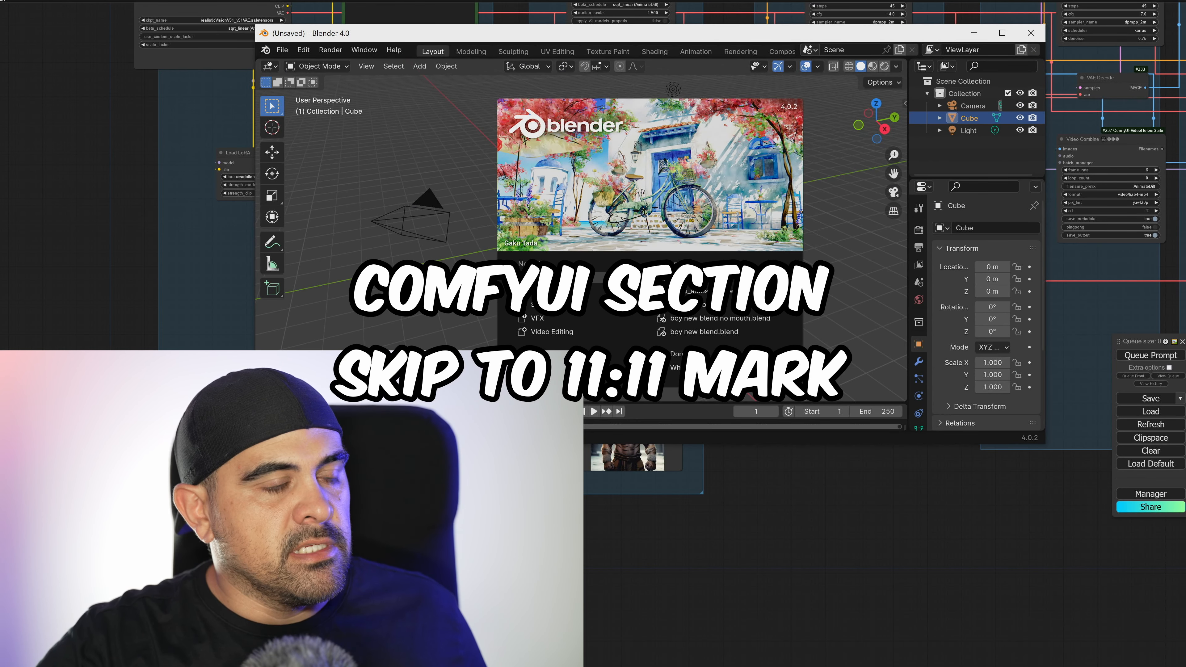
Delete the default camera, cube and light from the scene in a maximized Blender window.
click(893, 64)
click(1002, 33)
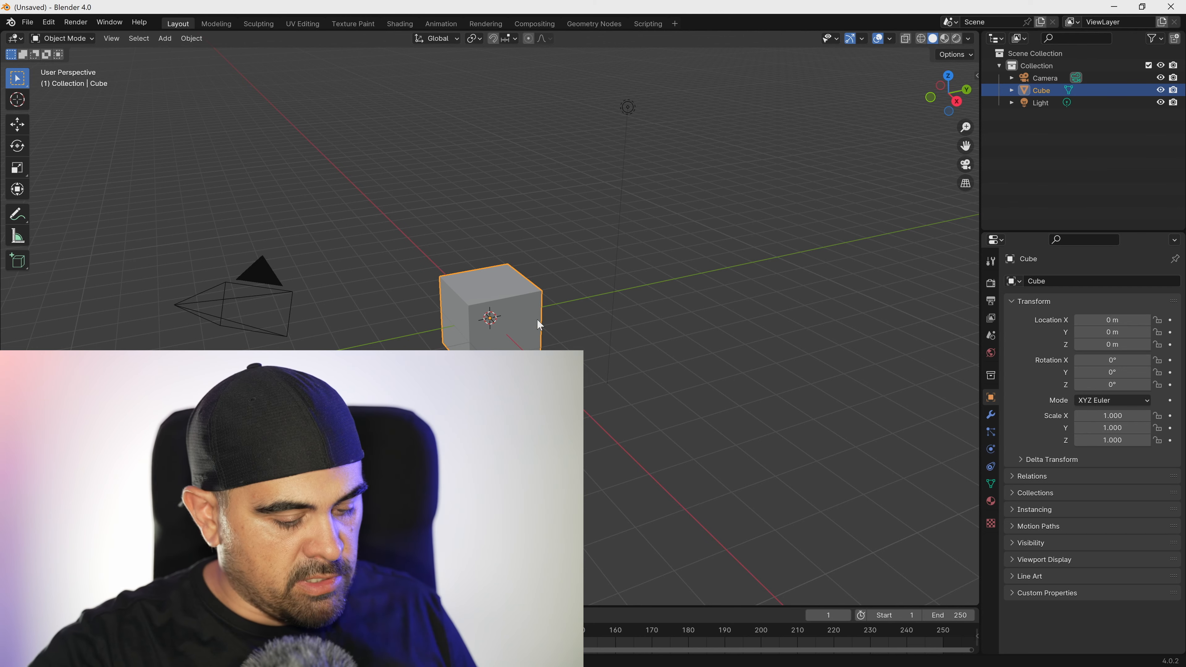
click(562, 328)
key(a)
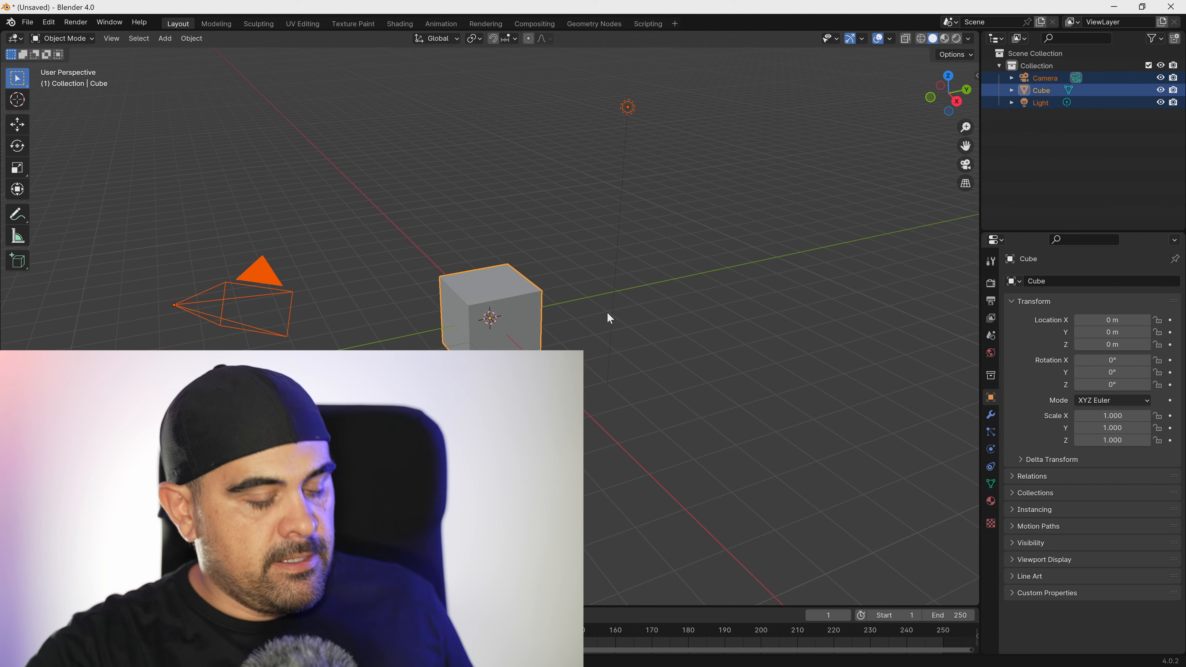
key(Delete)
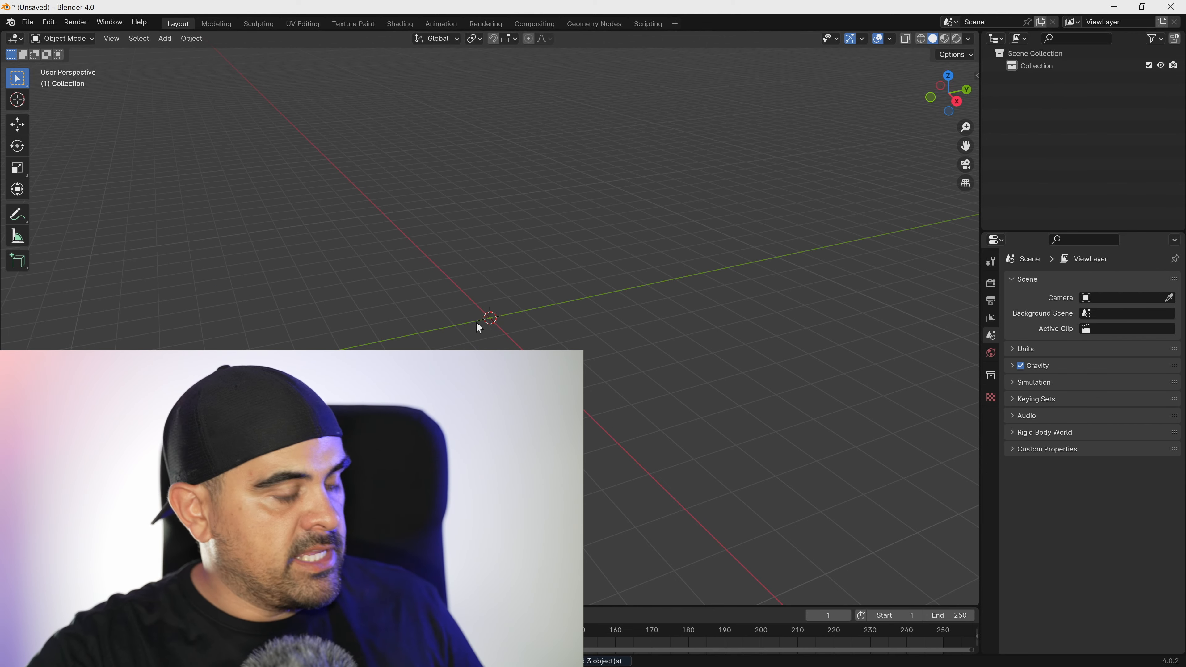
Show the HumGen tools beside the viewport and turn the timeline area into an enlarged Asset Browser.
key(shift+a)
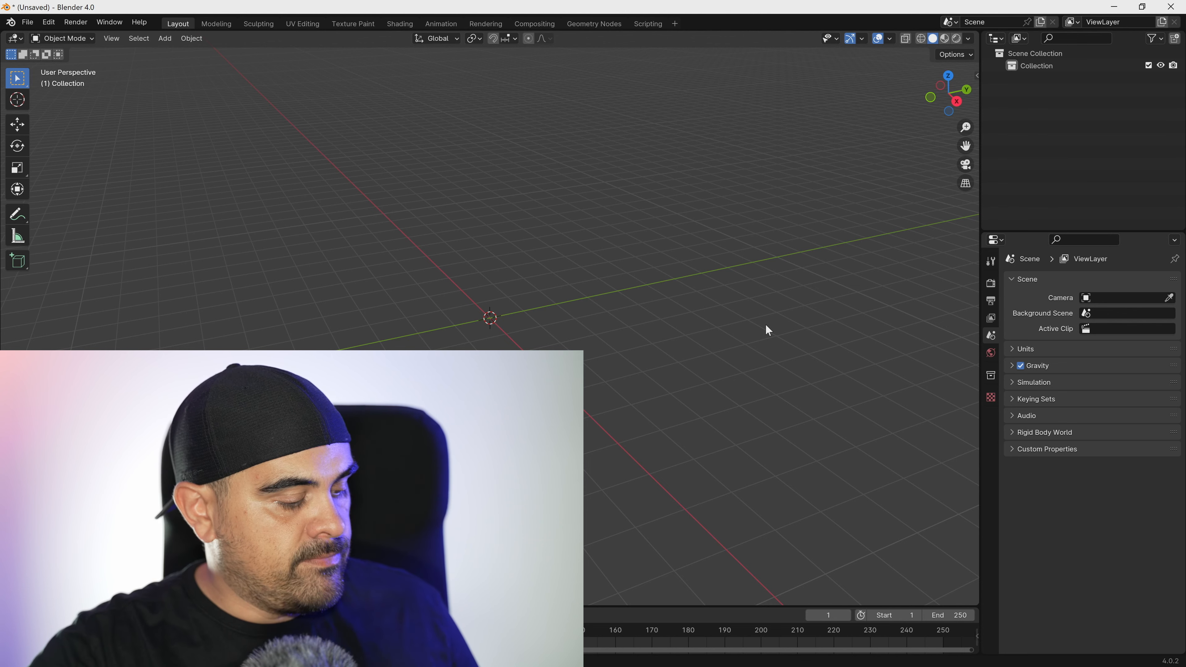
key(n)
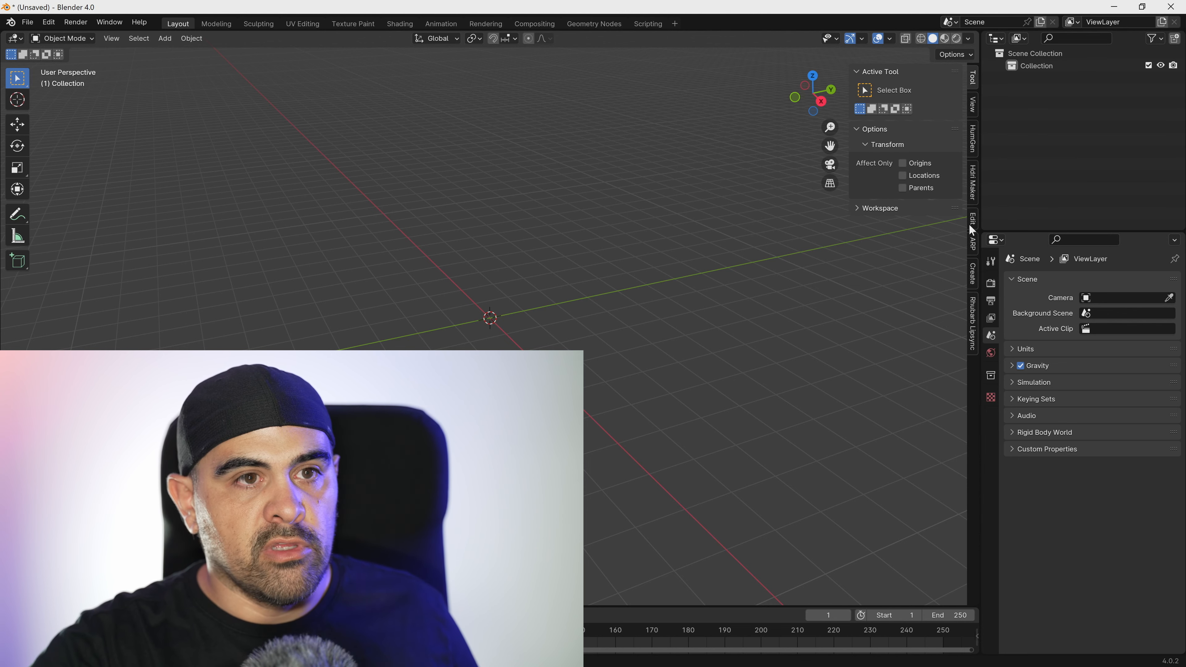
click(972, 138)
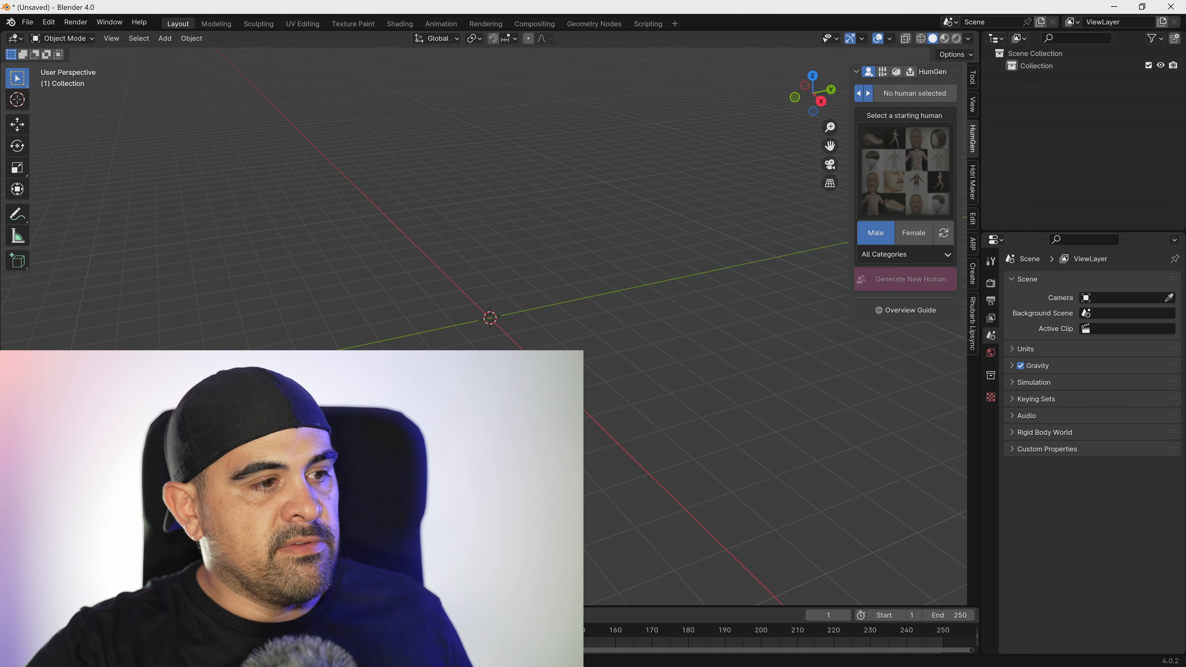
click(392, 558)
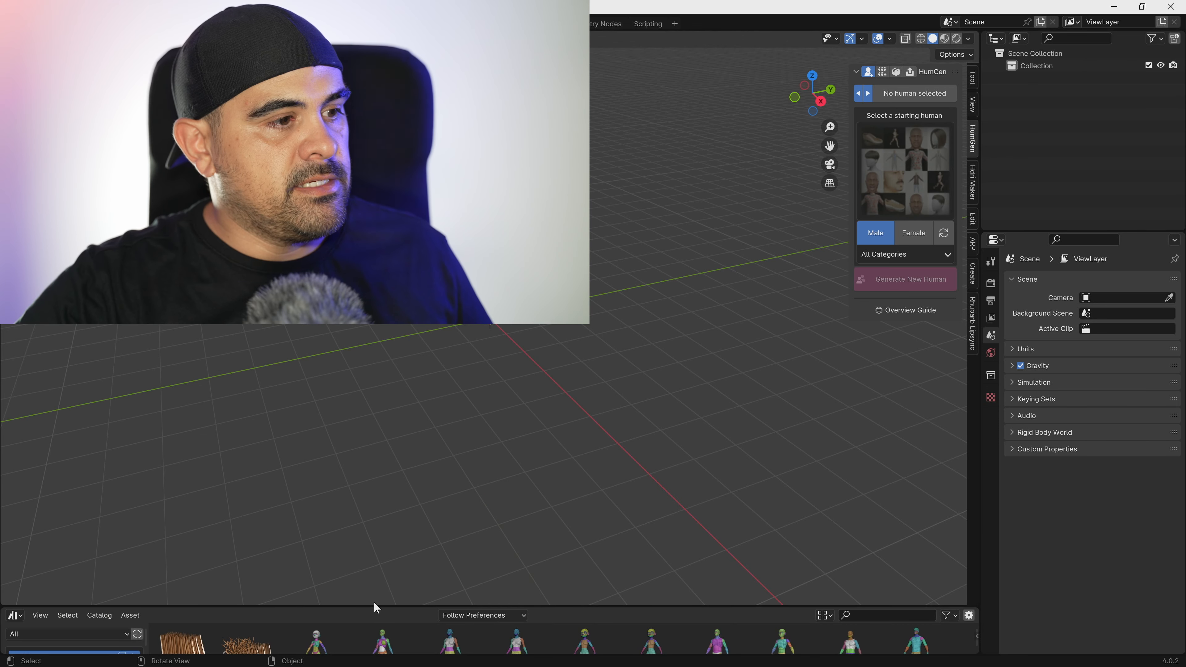
drag(374, 606, 445, 393)
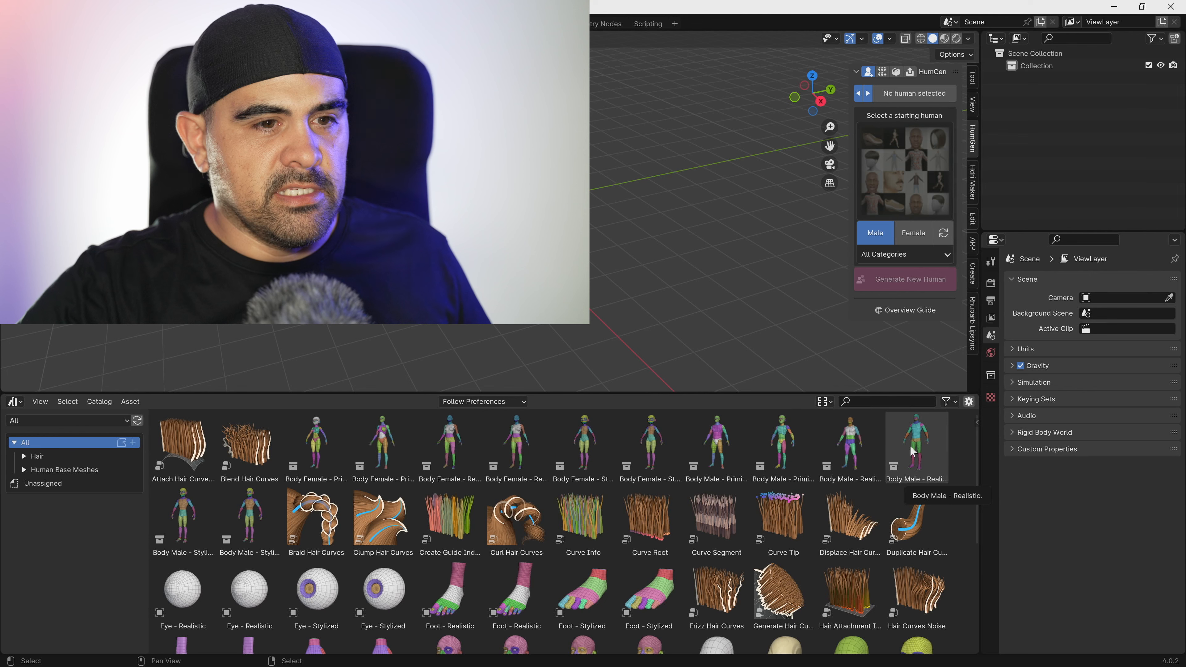
Add the second-to-last male body in the first asset row, Body Male - Realistic, near the origin and disable Instance.
click(859, 444)
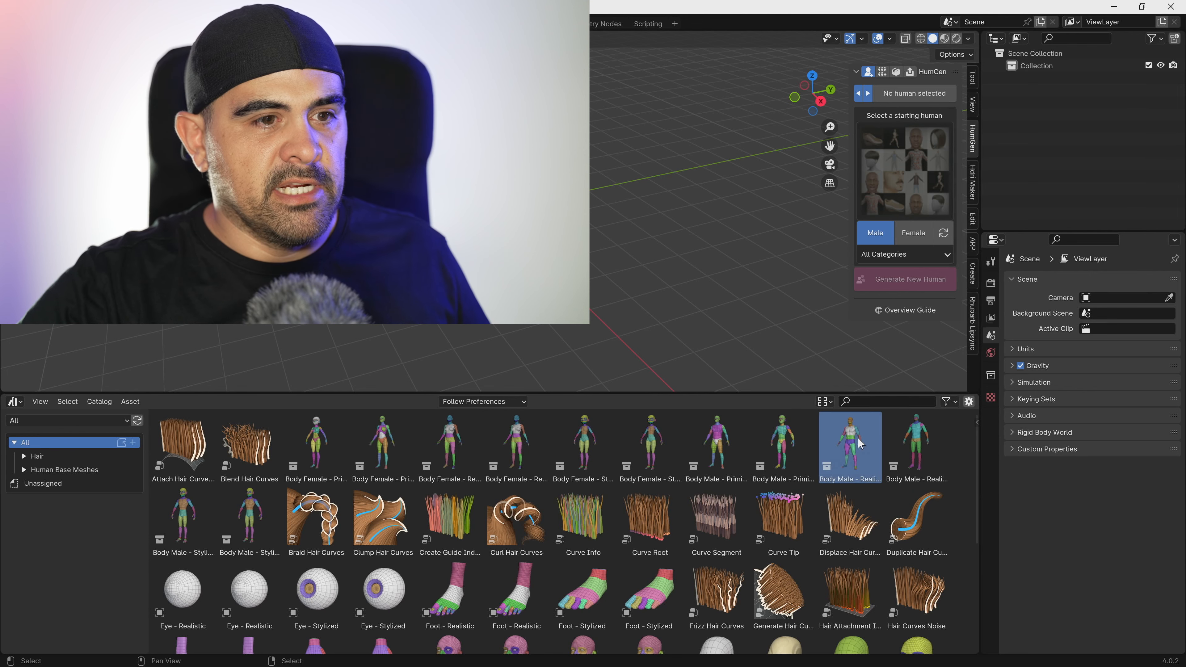
drag(858, 447, 453, 236)
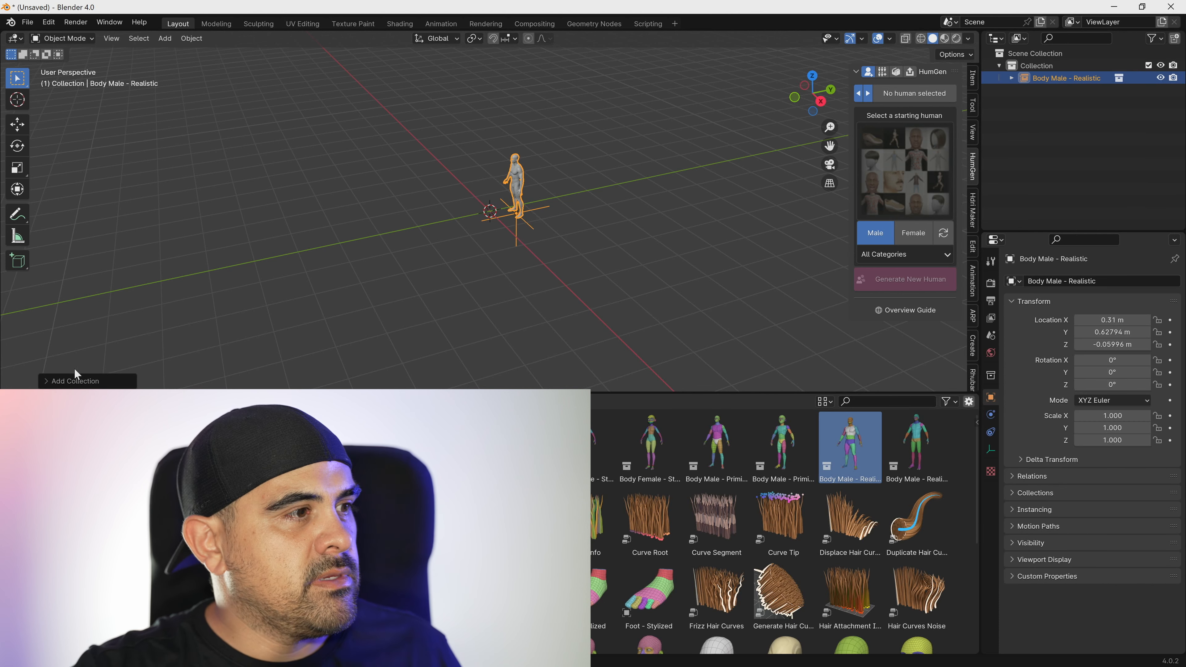
click(75, 379)
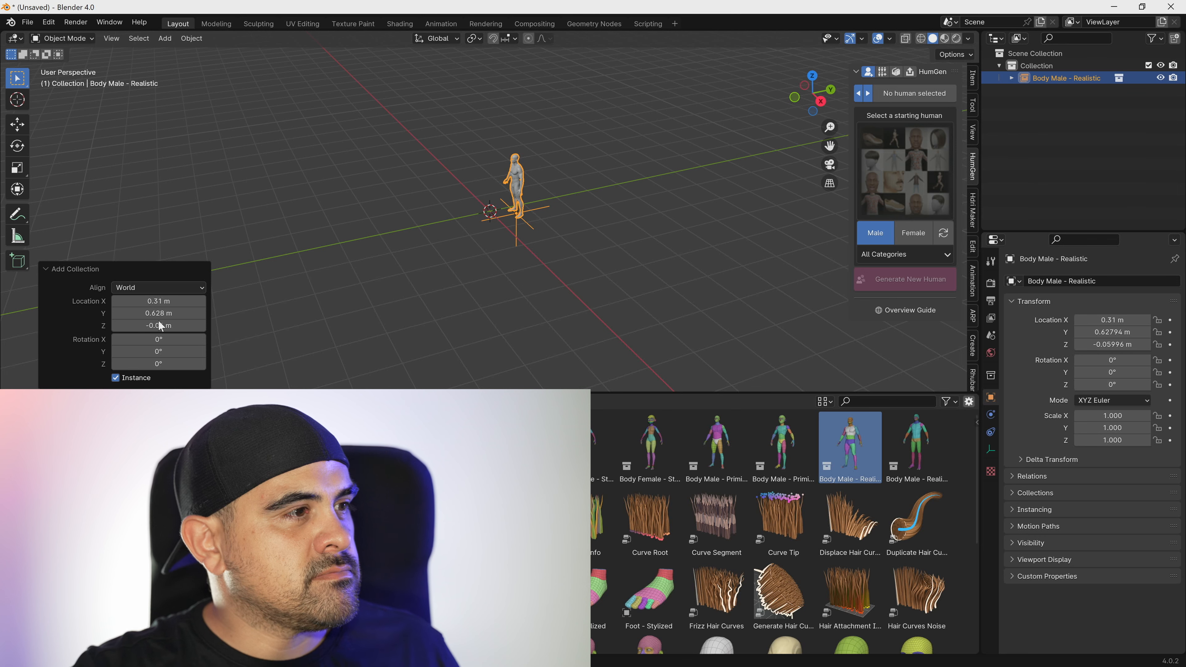
click(116, 377)
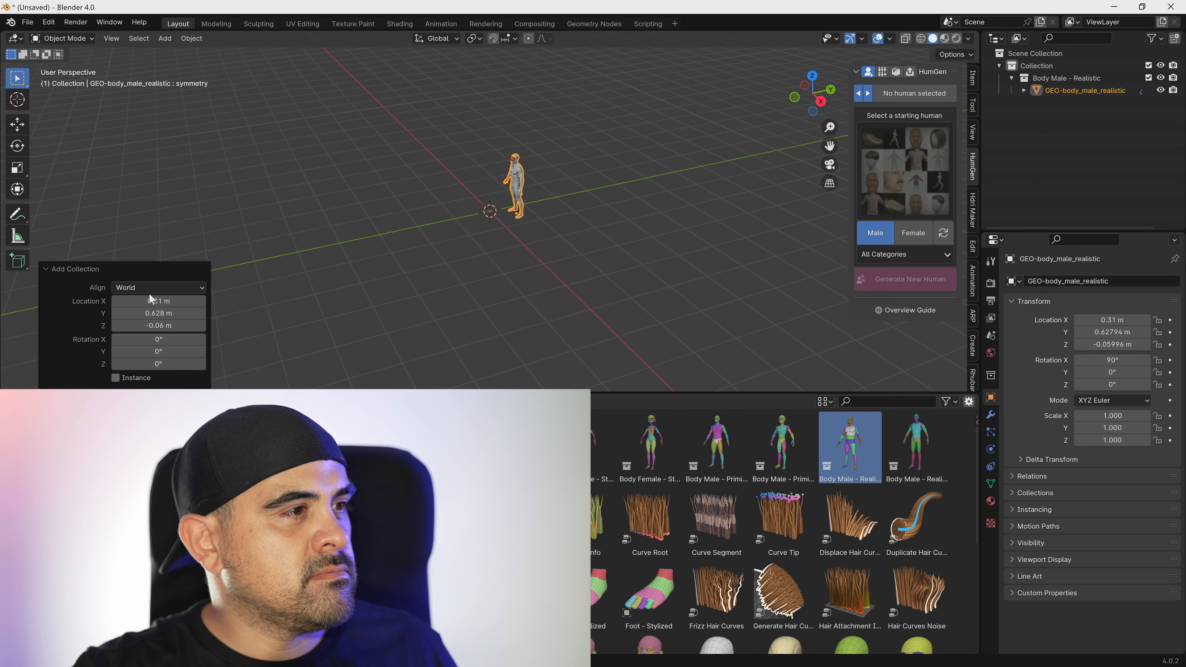
Set the added body's location to 0 m on X, Y and Z and make it a real mesh with Instance off.
double_click(156, 302)
text(0)
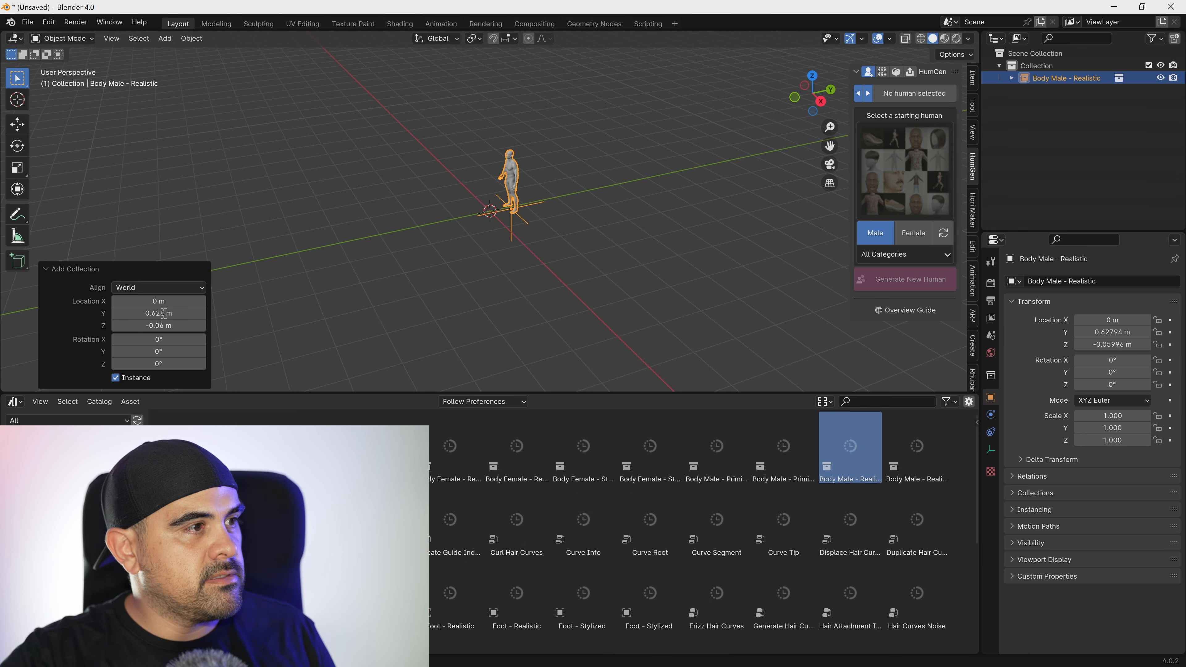
key(Tab)
key(BackSpace)
text(0)
key(Tab)
key(BackSpace)
text(0)
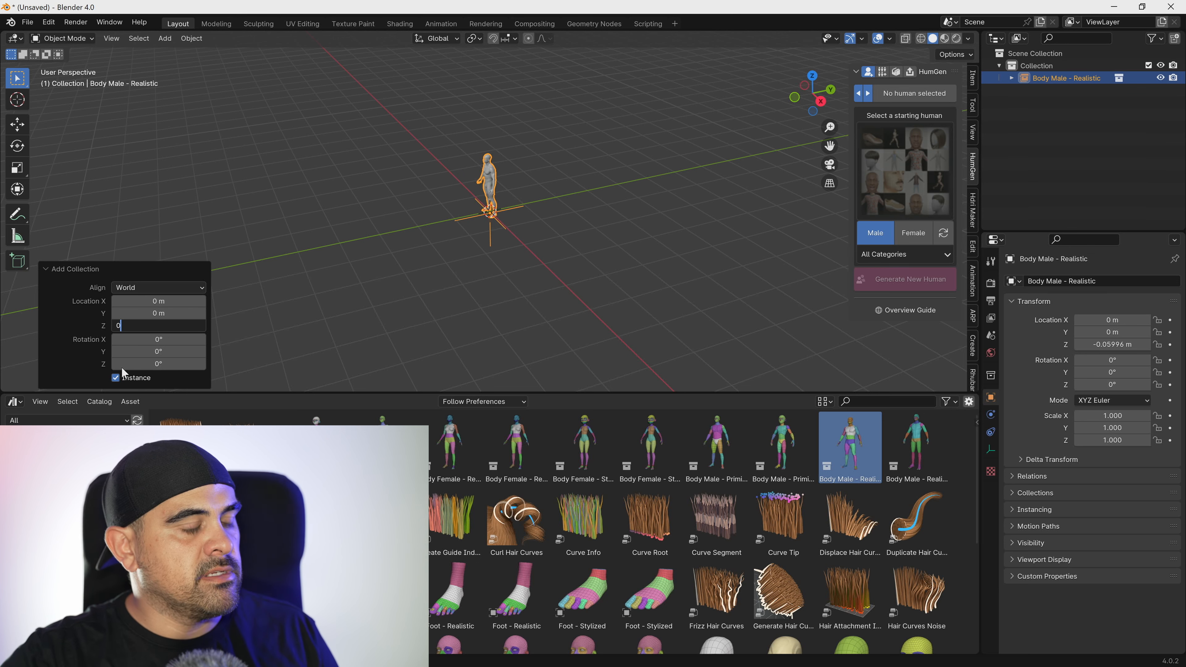
key(Return)
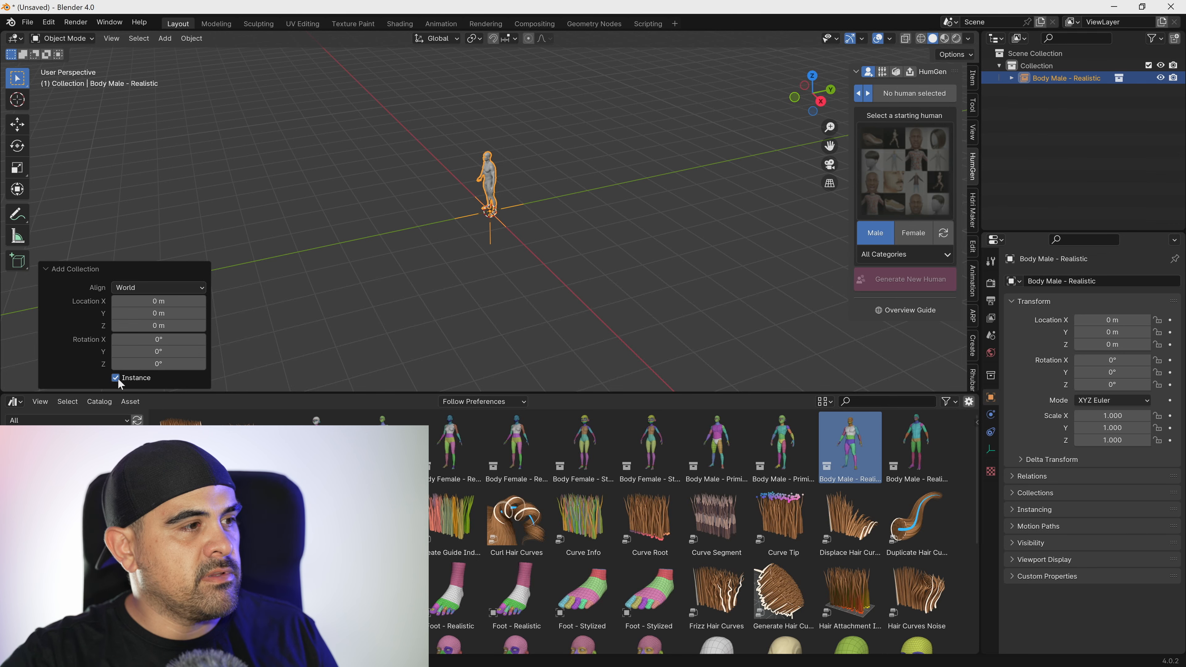
click(117, 379)
Shrink the Asset Browser area to give the viewport more room and change it back to the Timeline.
drag(449, 392, 485, 549)
middle_drag(441, 314, 552, 322)
scroll(526, 281, up, 11)
shift+middle_drag(519, 243, 532, 515)
scroll(543, 496, up, 1)
scroll(519, 327, down, 5)
scroll(502, 271, up, 2)
middle_drag(500, 266, 517, 322)
scroll(514, 324, up, 4)
scroll(517, 322, down, 3)
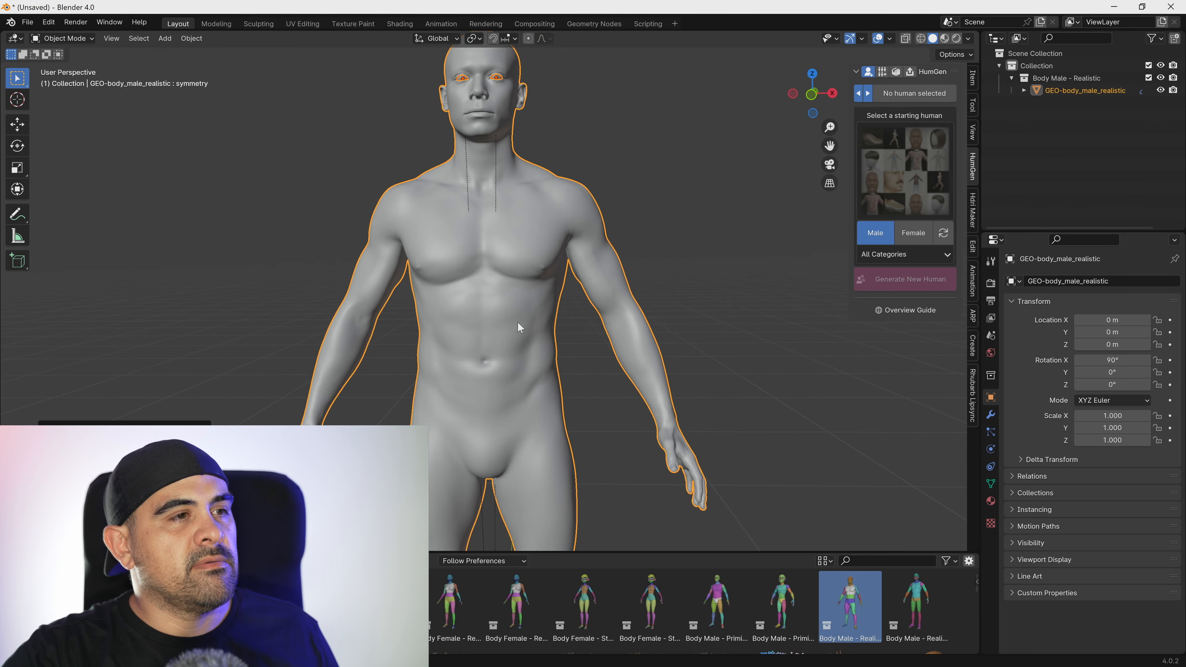
scroll(517, 322, down, 4)
click(15, 561)
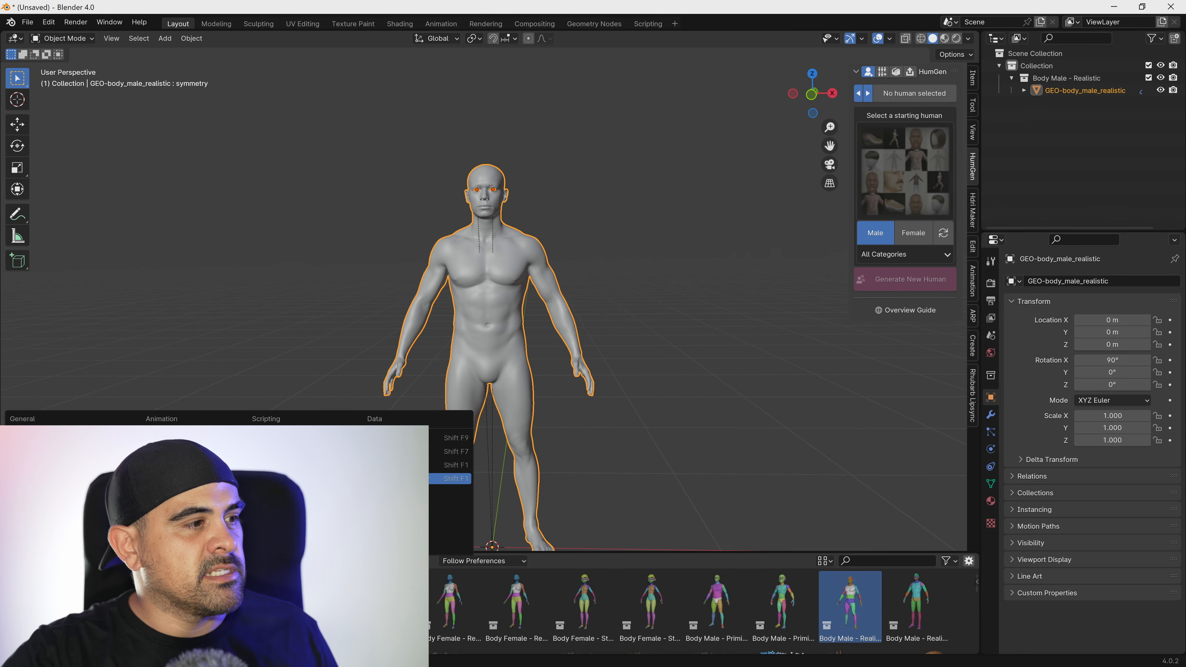
click(173, 451)
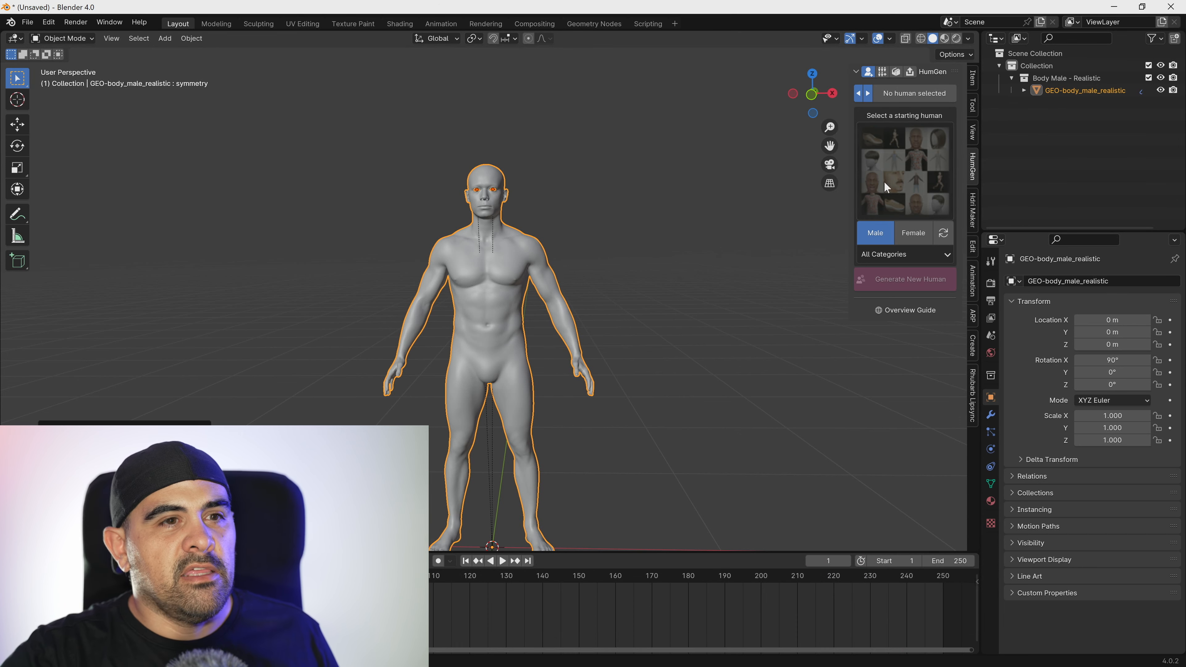
Select the male body mesh and load it into Auto-Rig Pro: Smart using Get Selected Objects.
middle_drag(505, 267, 601, 336)
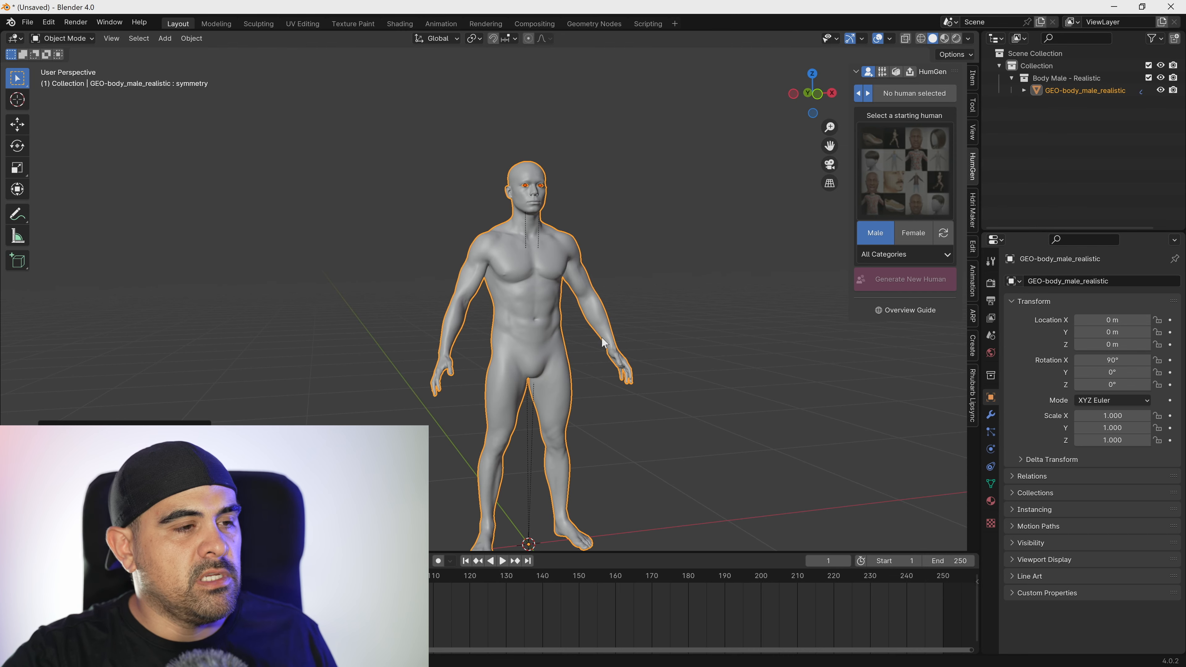
click(556, 306)
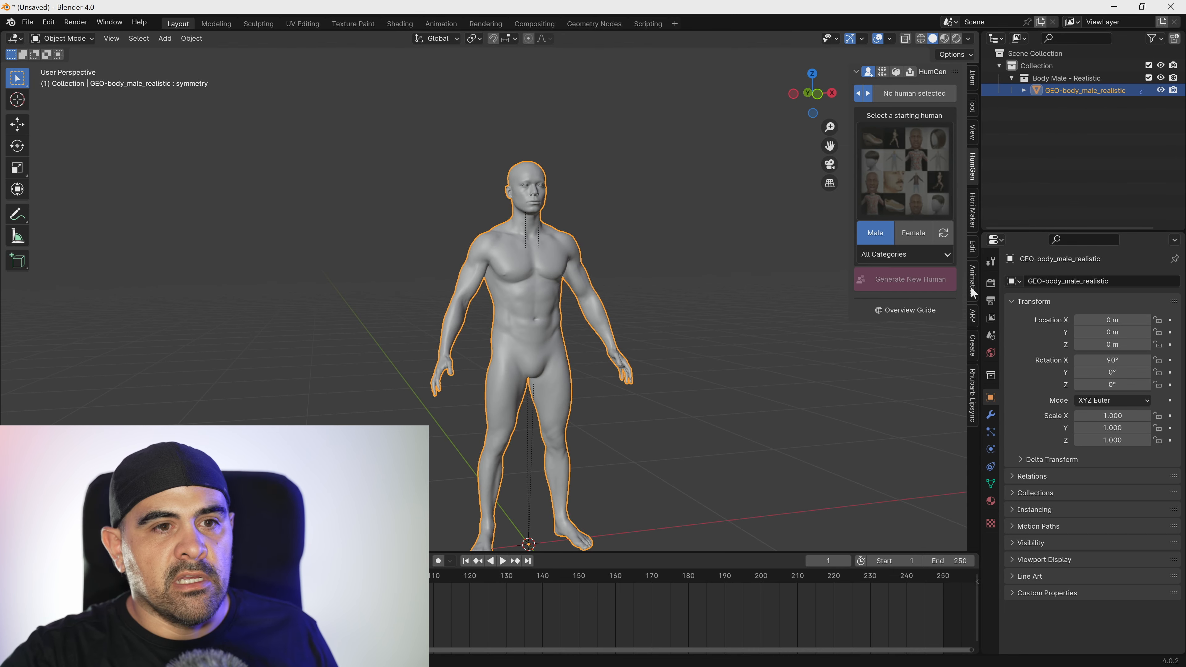
click(974, 316)
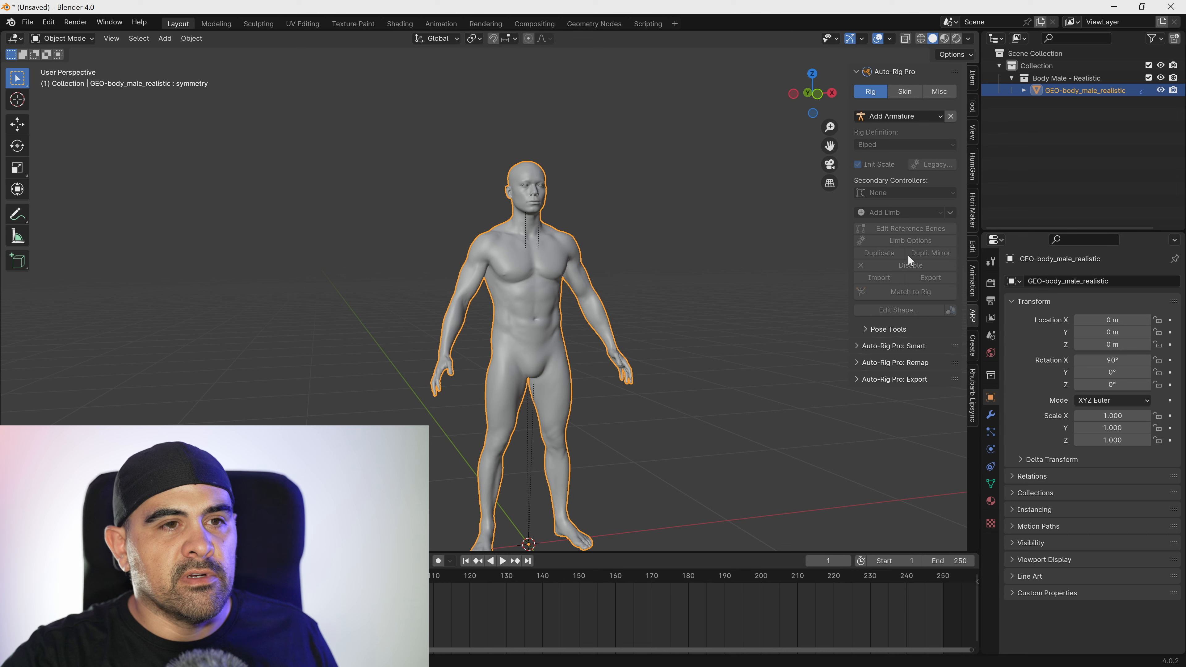
click(884, 362)
click(897, 350)
scroll(918, 376, down, 5)
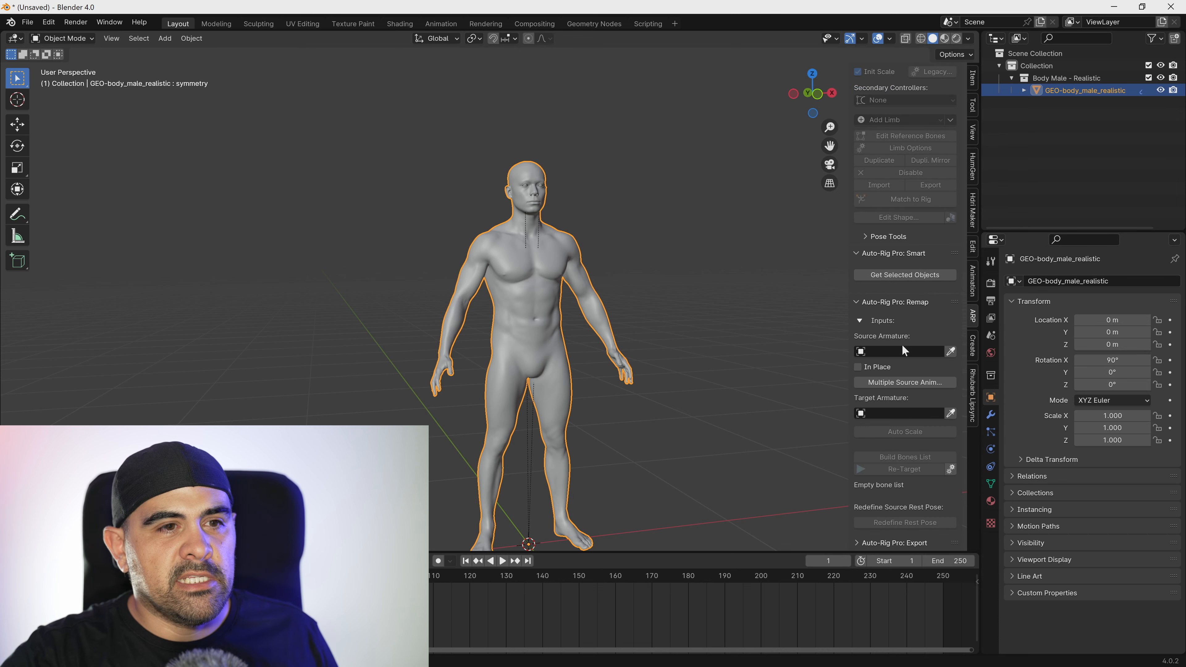
click(891, 276)
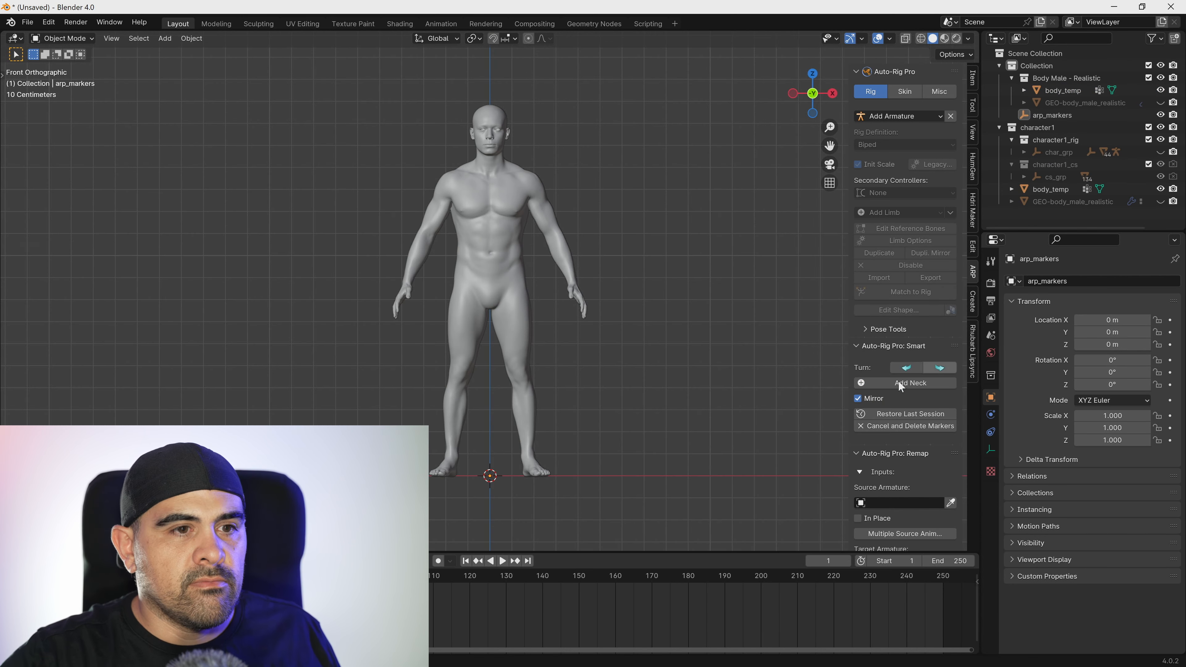
Place the neck marker at the base of the neck, about Z 1.38 m, and the chin marker at about Z 1.47 m.
click(899, 383)
click(490, 170)
drag(496, 150, 490, 173)
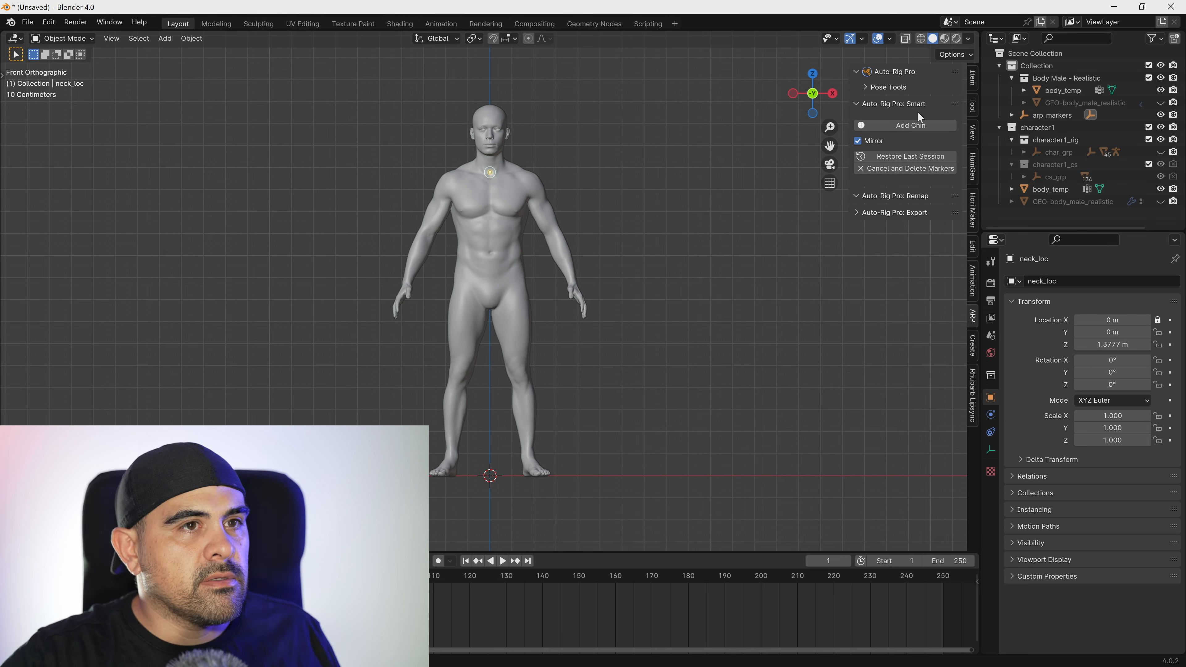
click(906, 125)
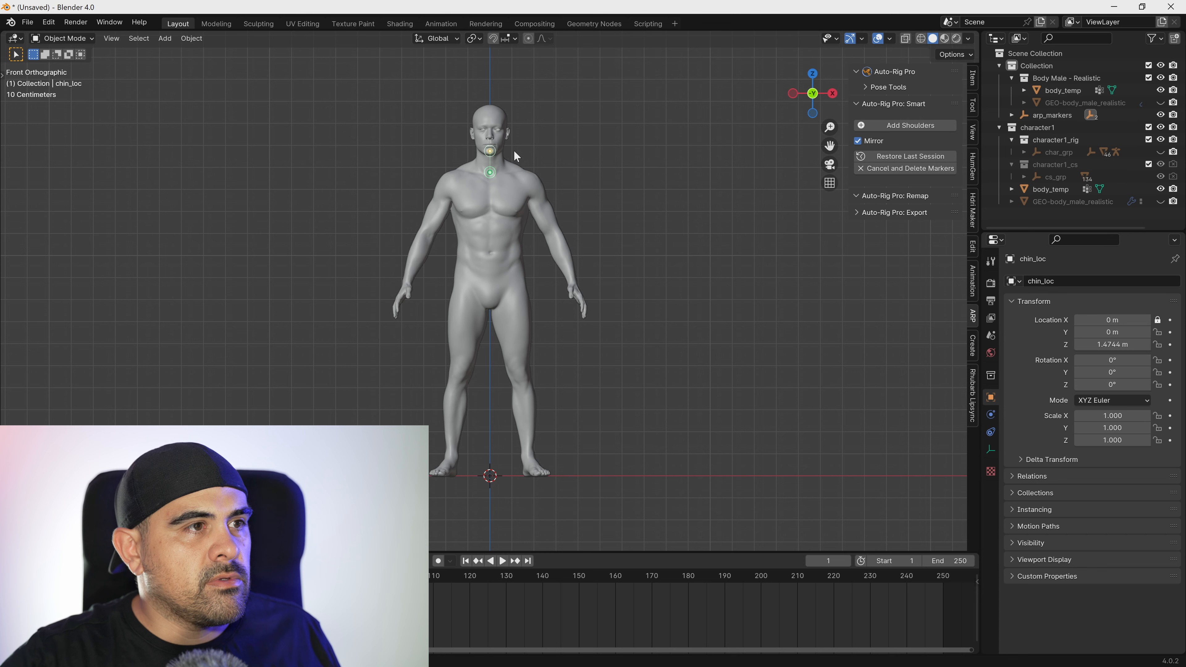
Place mirrored shoulder markers at about X 0.21 m, Z 1.31 m, and mirrored wrist markers on the wrists.
click(895, 125)
click(533, 188)
drag(536, 188, 538, 188)
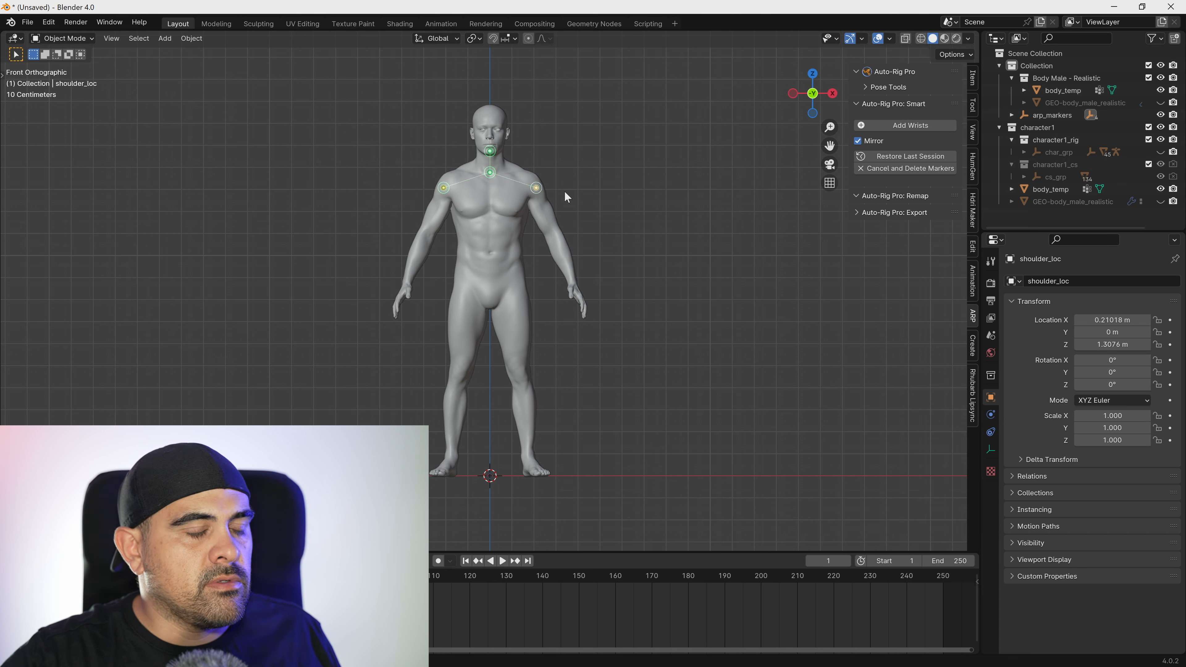
click(910, 125)
click(571, 278)
drag(570, 280, 572, 283)
Place the spine root marker on the pelvis at about Z 0.89 m and mirrored ankle markers at about X 0.17 m, Z 0.09 m.
click(911, 125)
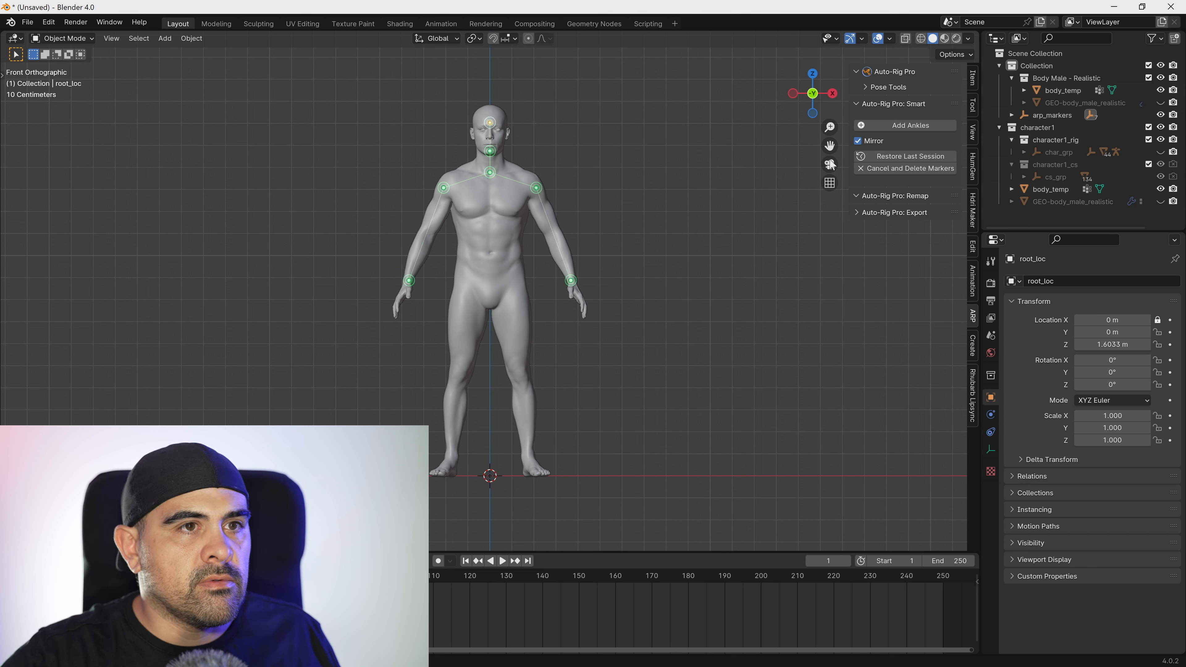
click(552, 279)
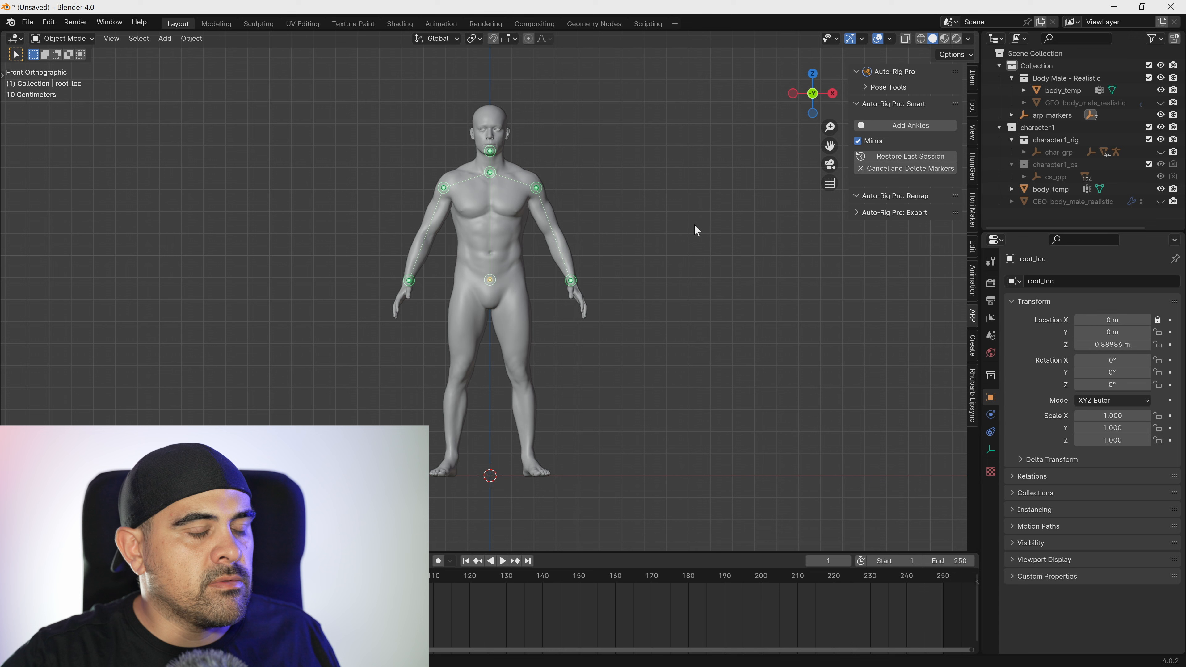
click(936, 125)
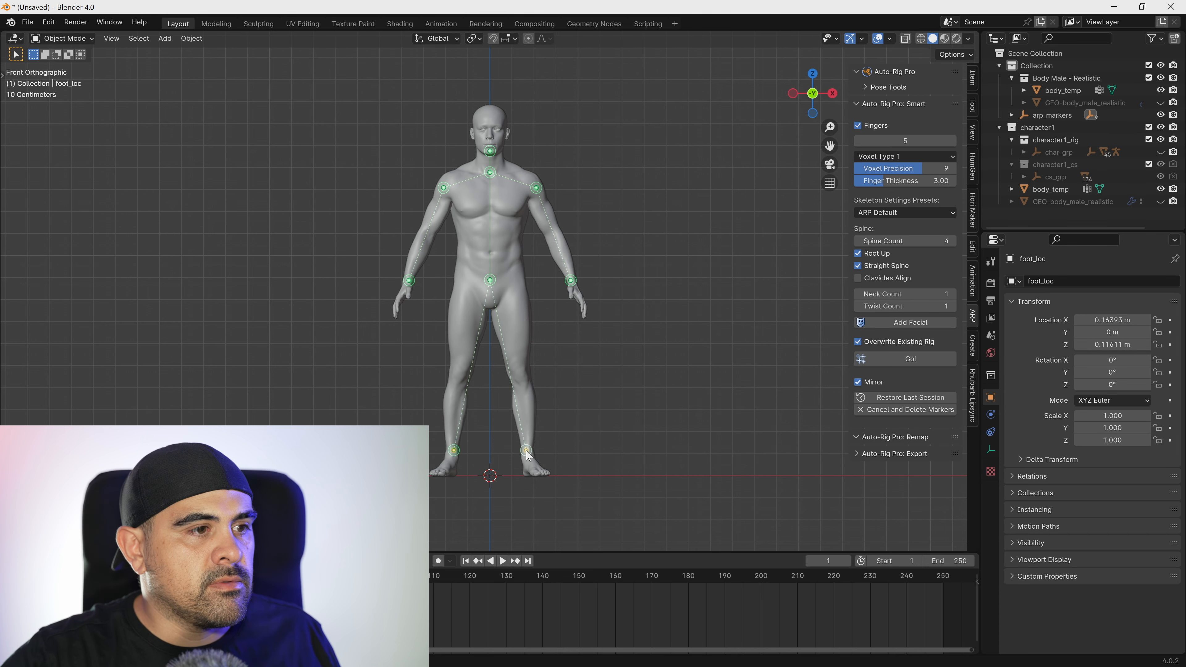
click(528, 456)
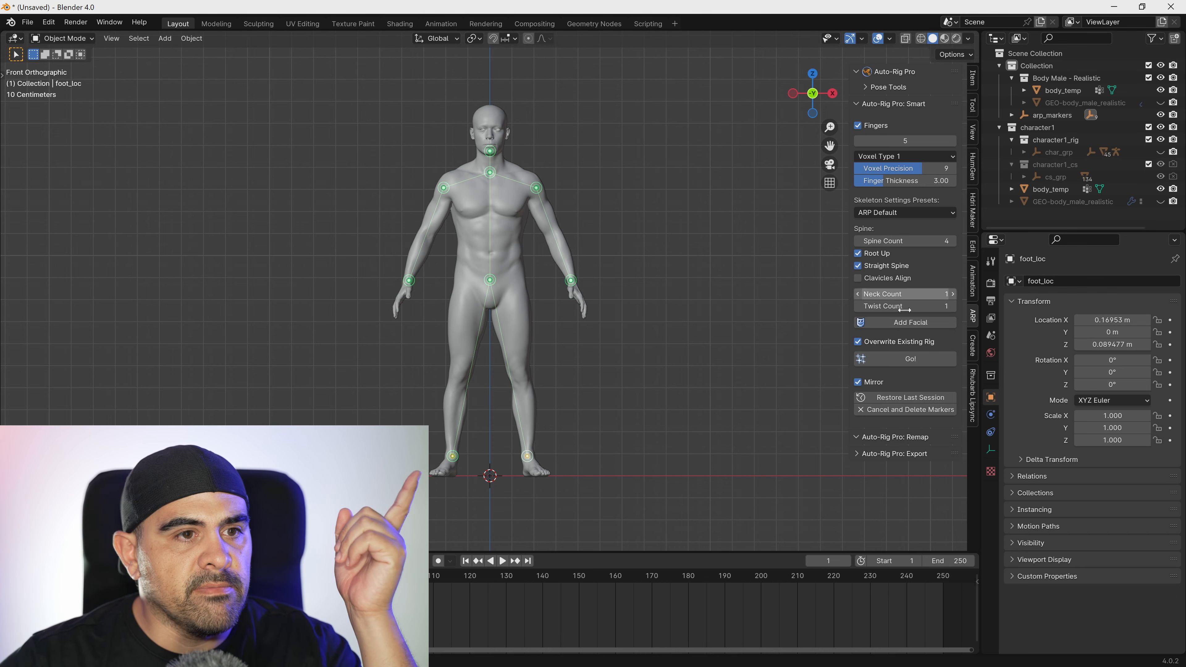
Add the facial markers and move the eyelid marker loop so it surrounds the eye.
click(900, 322)
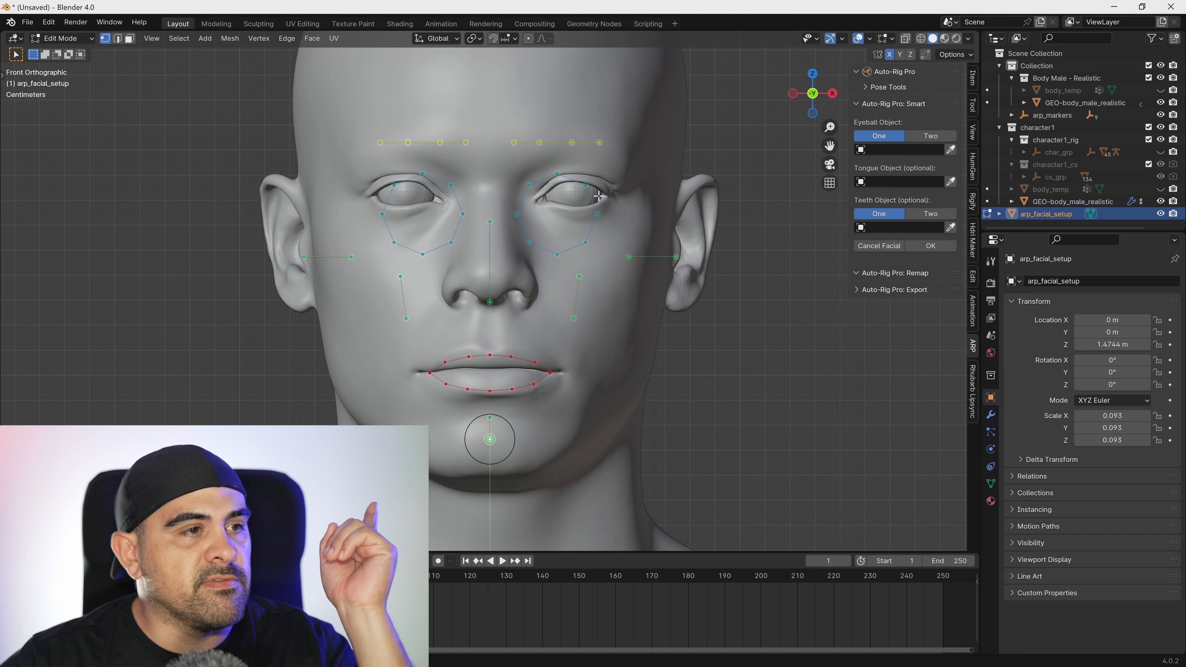
alt+click(587, 239)
key(g)
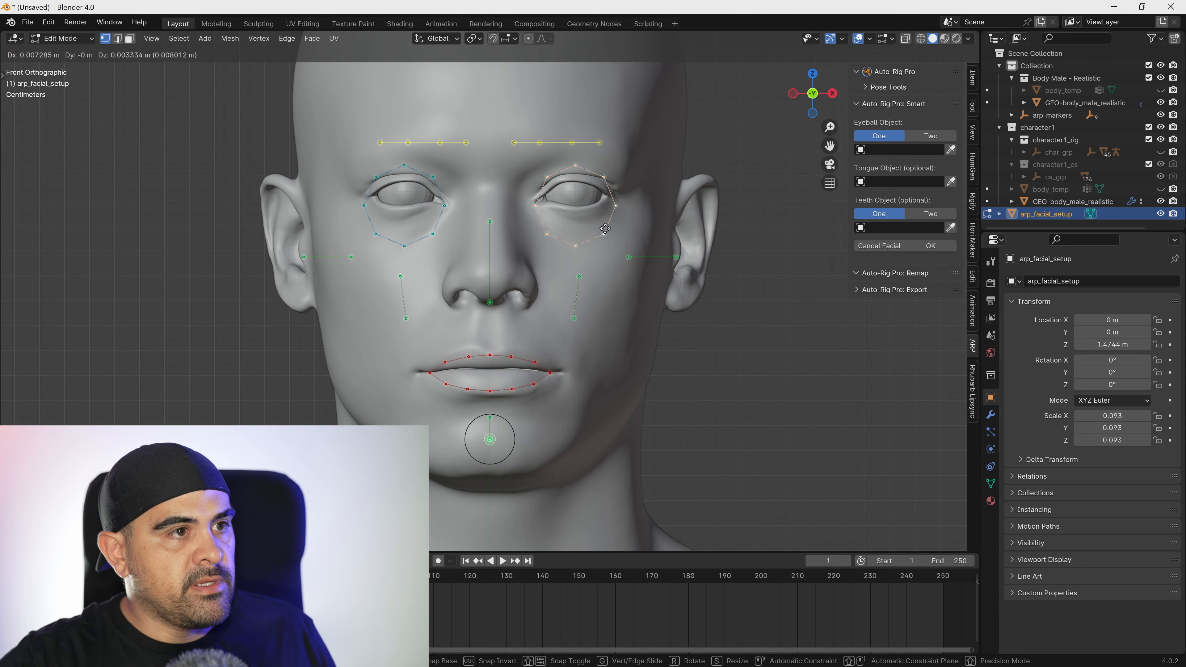
click(603, 220)
Fit the upper-centre and lower eyelid markers closely to the edges of the eye.
click(577, 165)
key(g)
click(578, 174)
click(572, 240)
key(g)
click(574, 218)
click(546, 226)
key(g)
click(551, 211)
key(g)
click(600, 196)
Fit the outer and inner upper eyelid markers to the eye and arch the eyebrow markers along the brow.
click(603, 172)
key(g)
click(604, 185)
key(g)
click(553, 174)
key(g)
click(552, 180)
key(g)
click(604, 181)
drag(575, 168, 598, 126)
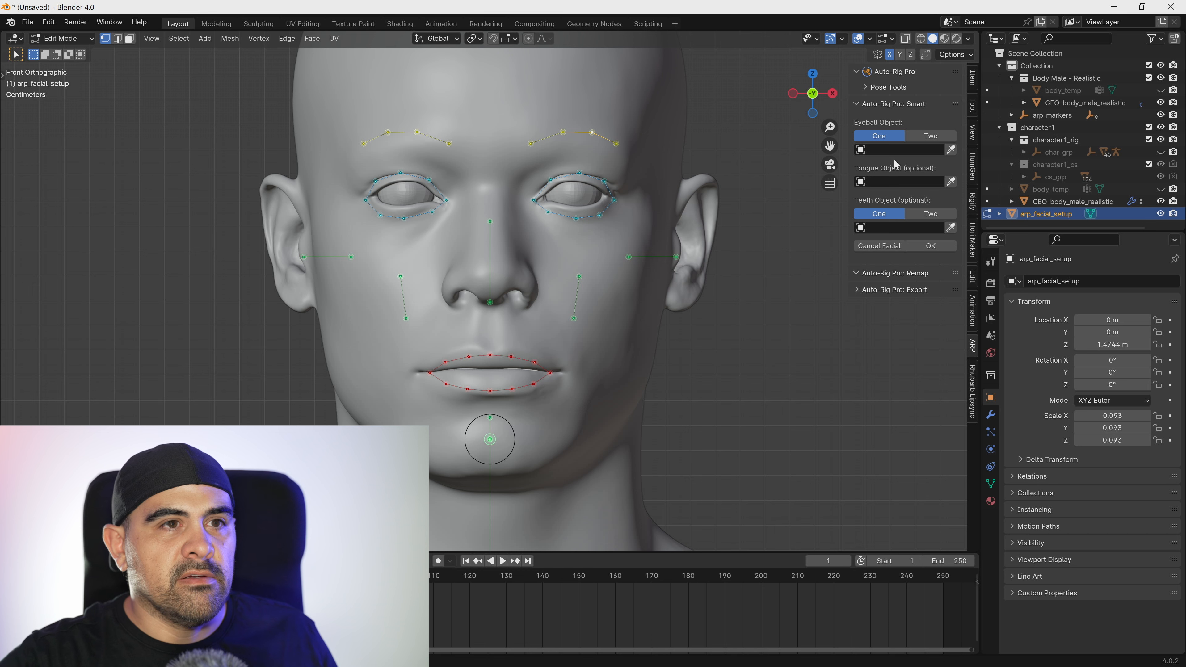
Use two eyeball objects in the facial setup and assign GEO-body_male_realistic.eye.L as the left eyeball.
click(932, 138)
click(914, 162)
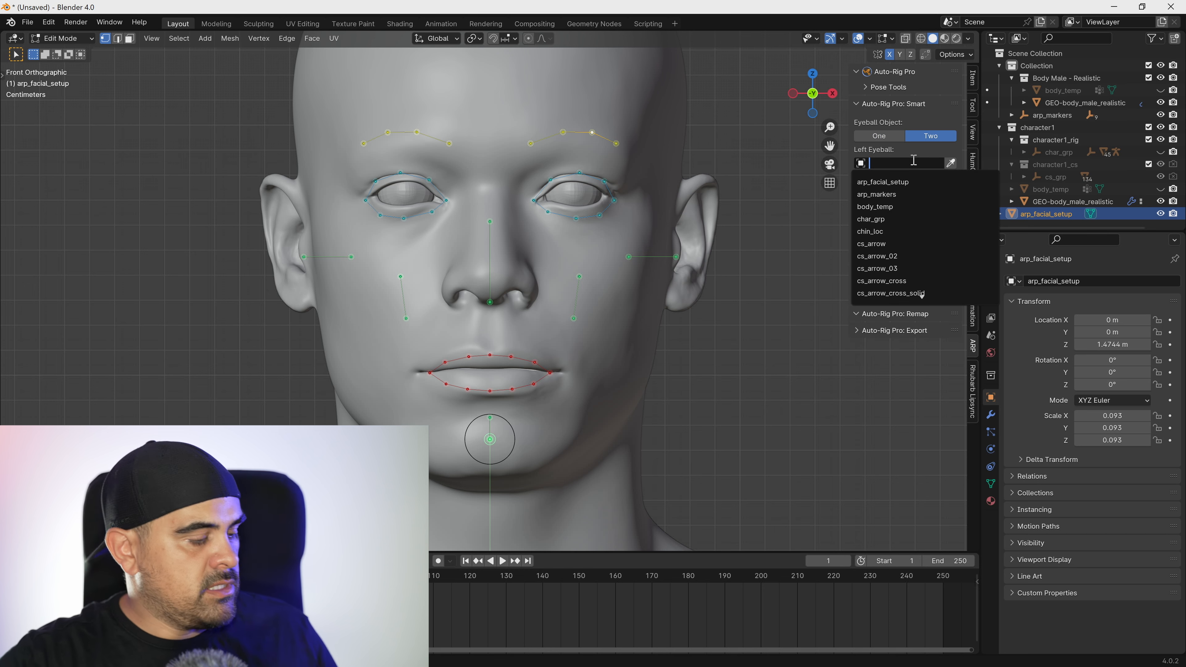
text(eye)
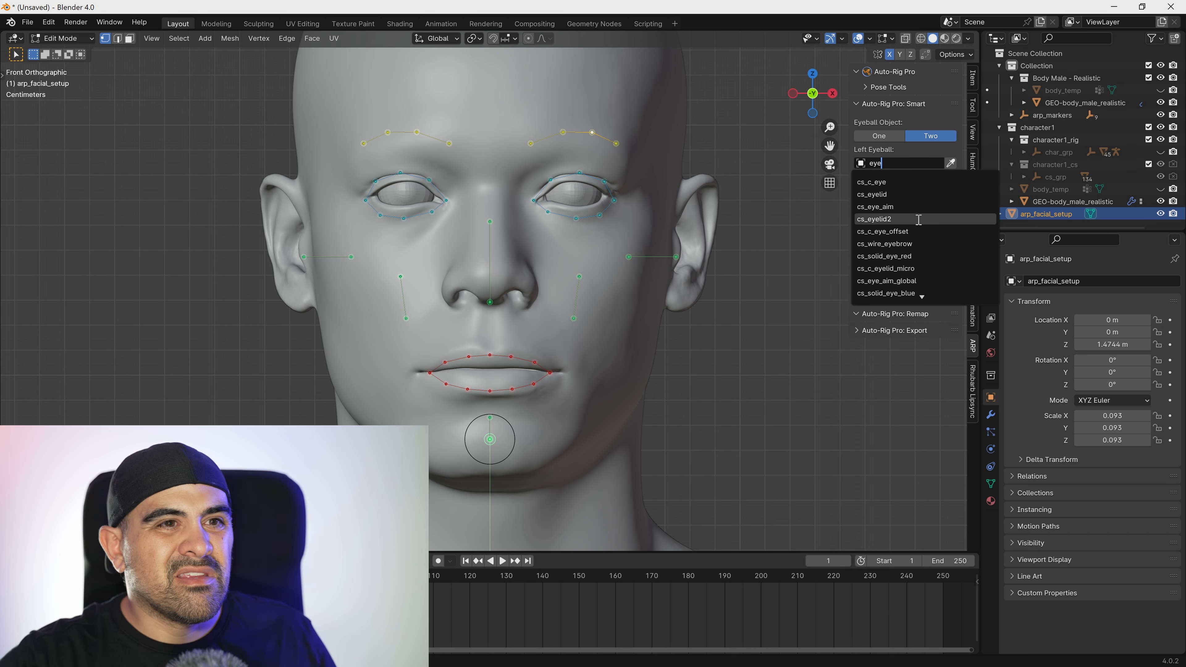
scroll(926, 265, down, 4)
scroll(927, 265, down, 6)
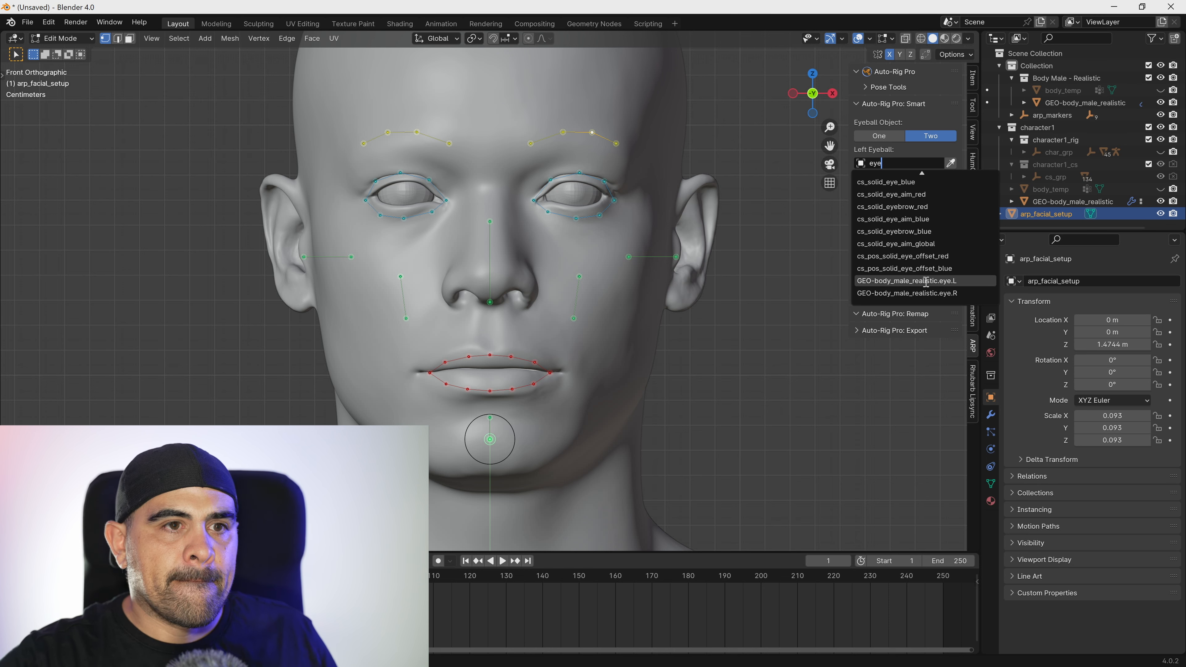
click(926, 281)
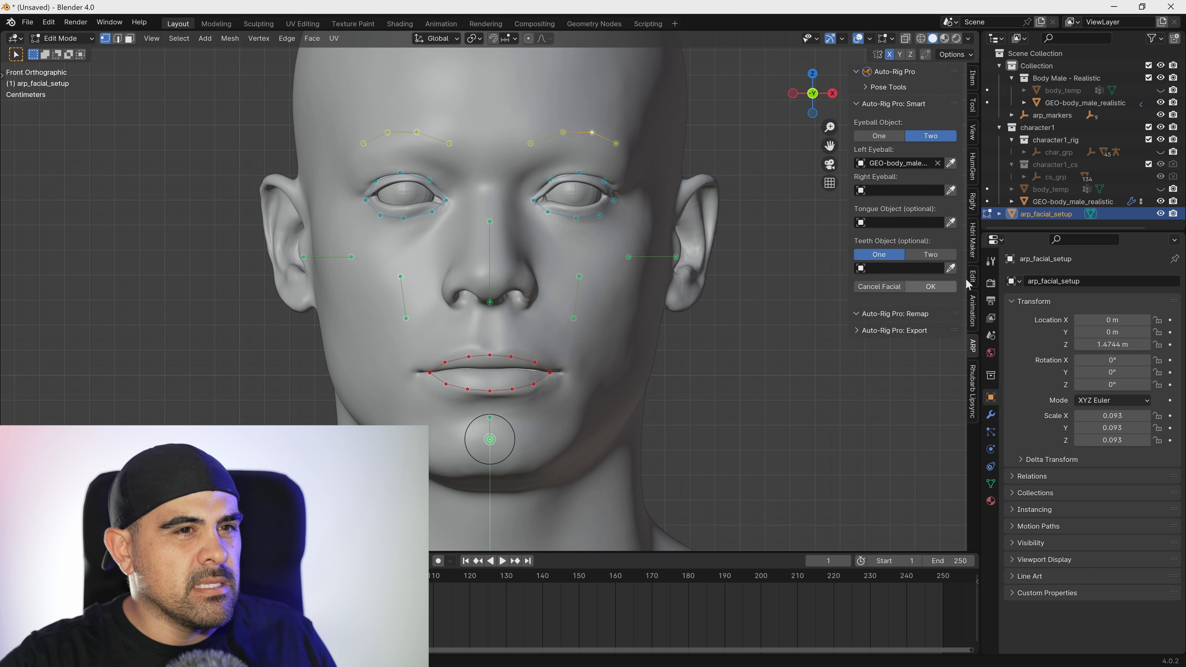
Assign GEO-body_male_realistic.eye.R as the right eyeball and accept the facial marker setup.
click(893, 190)
click(890, 187)
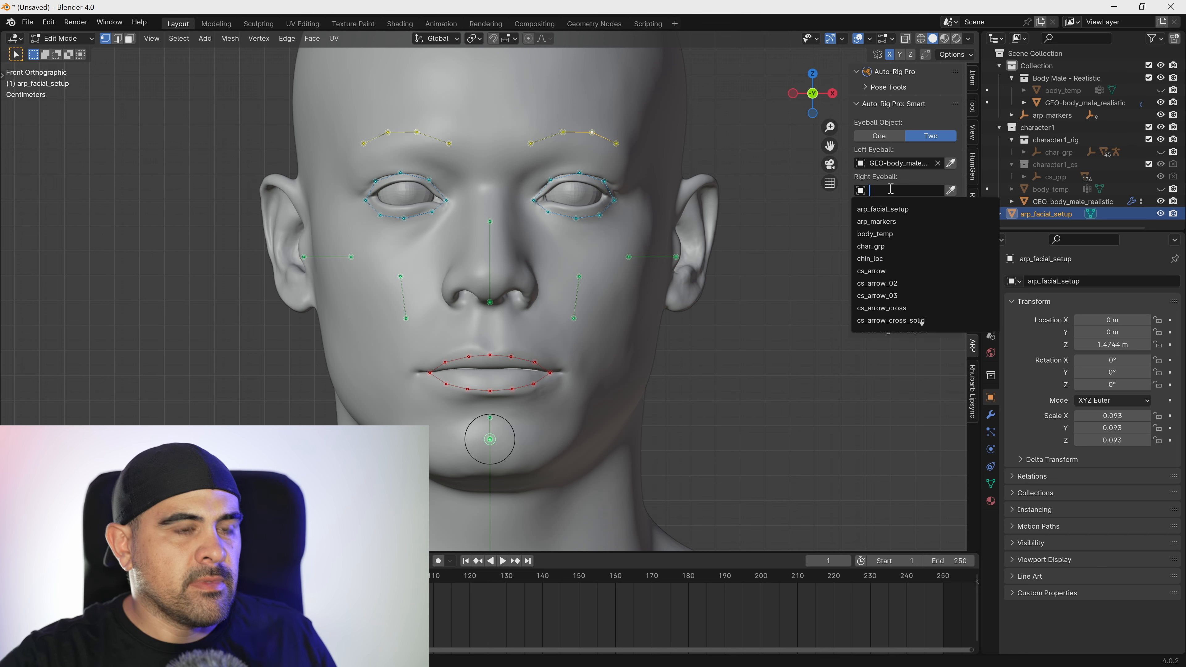
text(eye)
scroll(929, 271, down, 9)
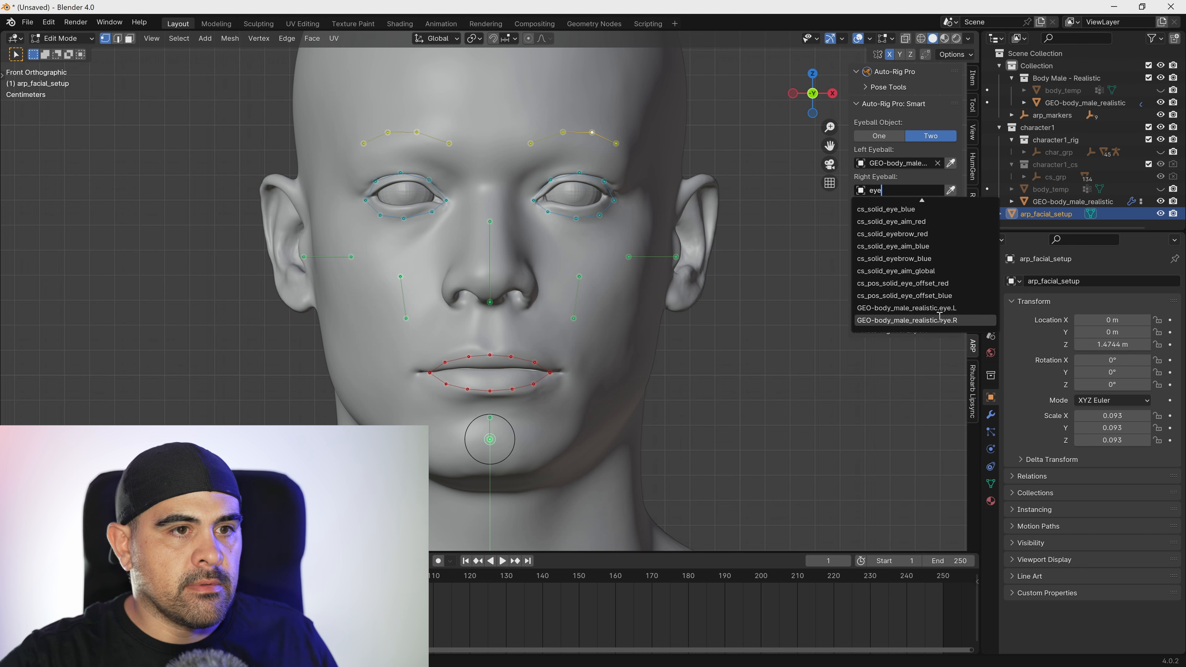
click(939, 321)
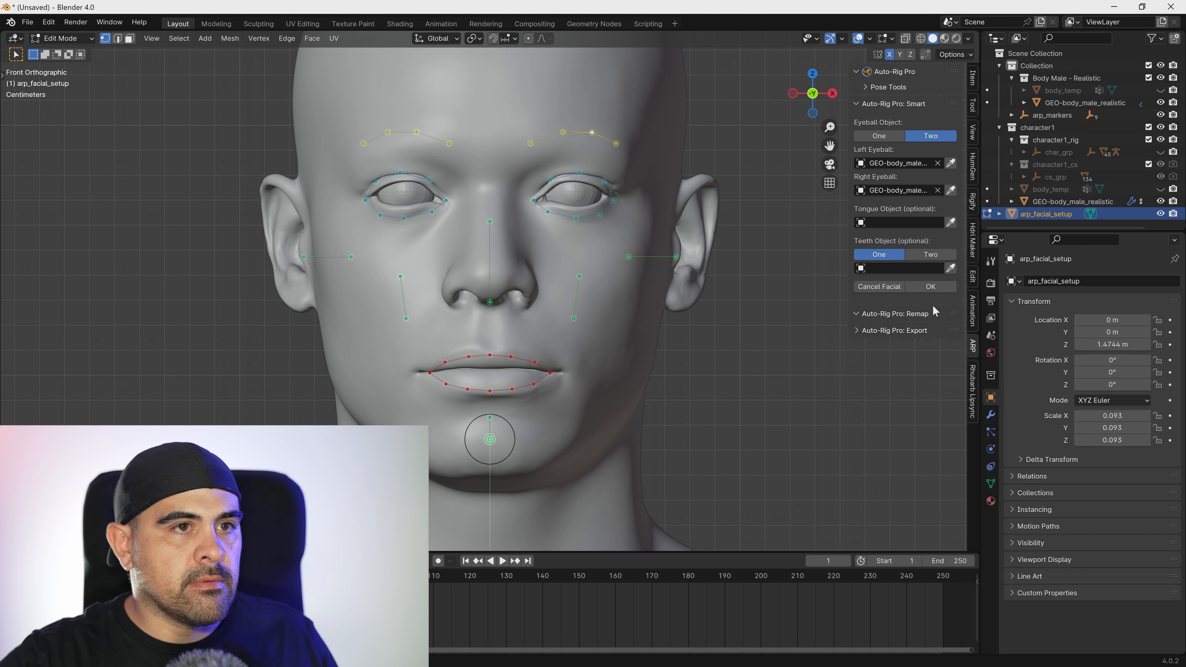
click(931, 287)
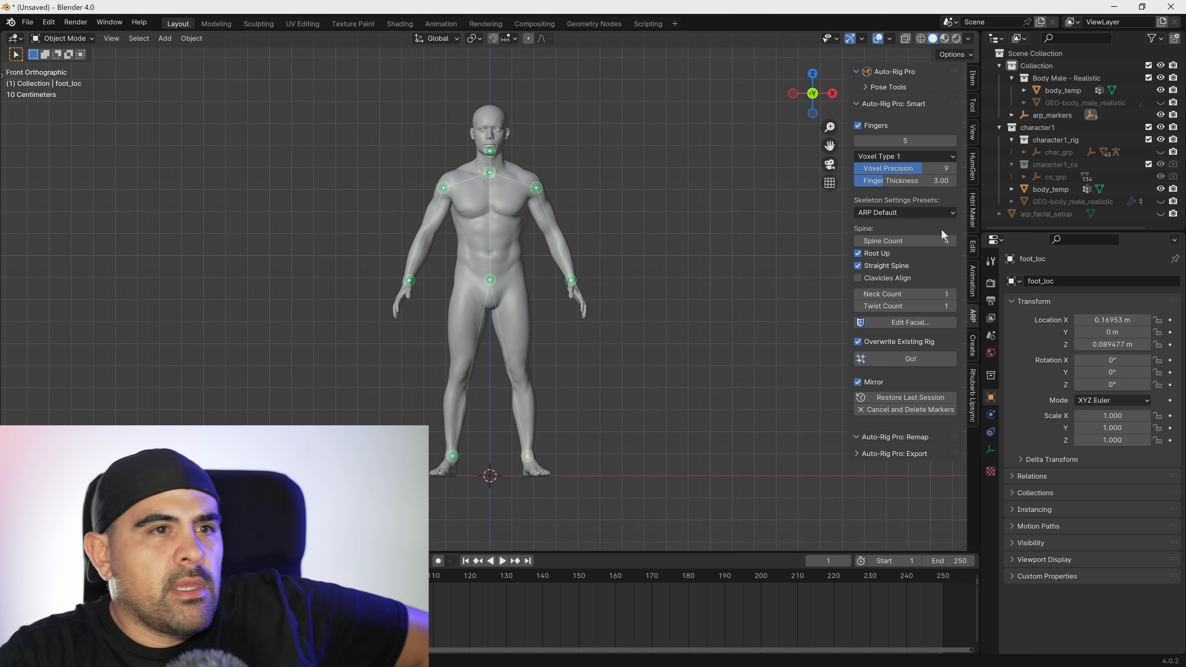
Generate the reference bones from the body and facial markers and run Match to Rig.
click(916, 361)
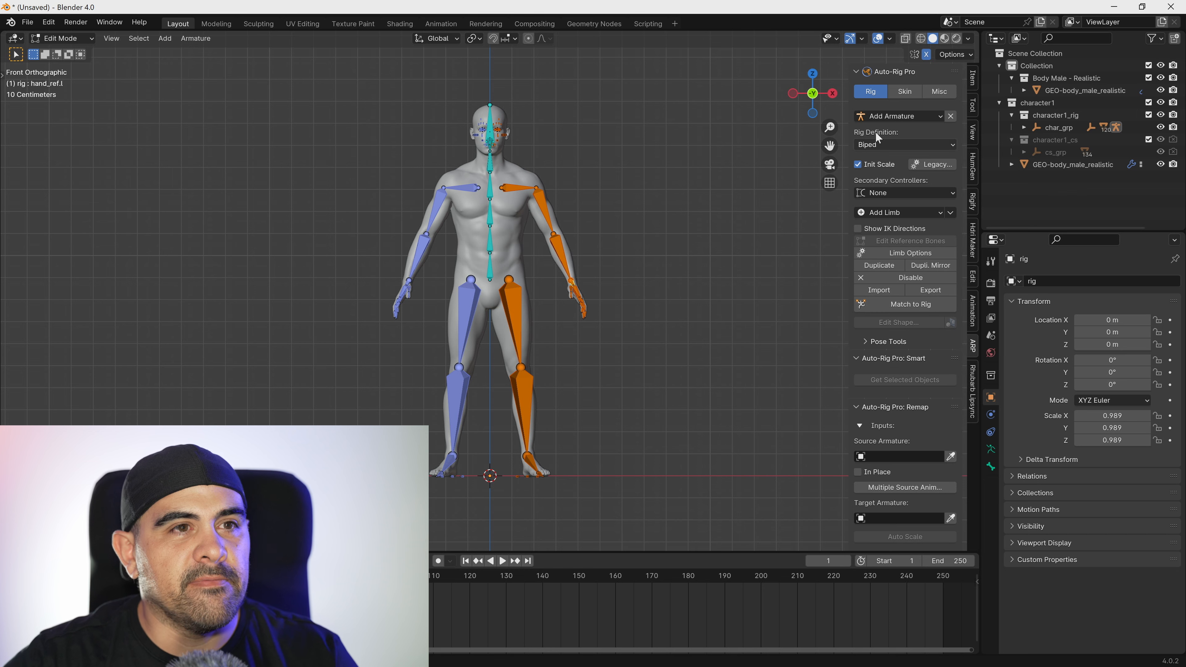
click(915, 304)
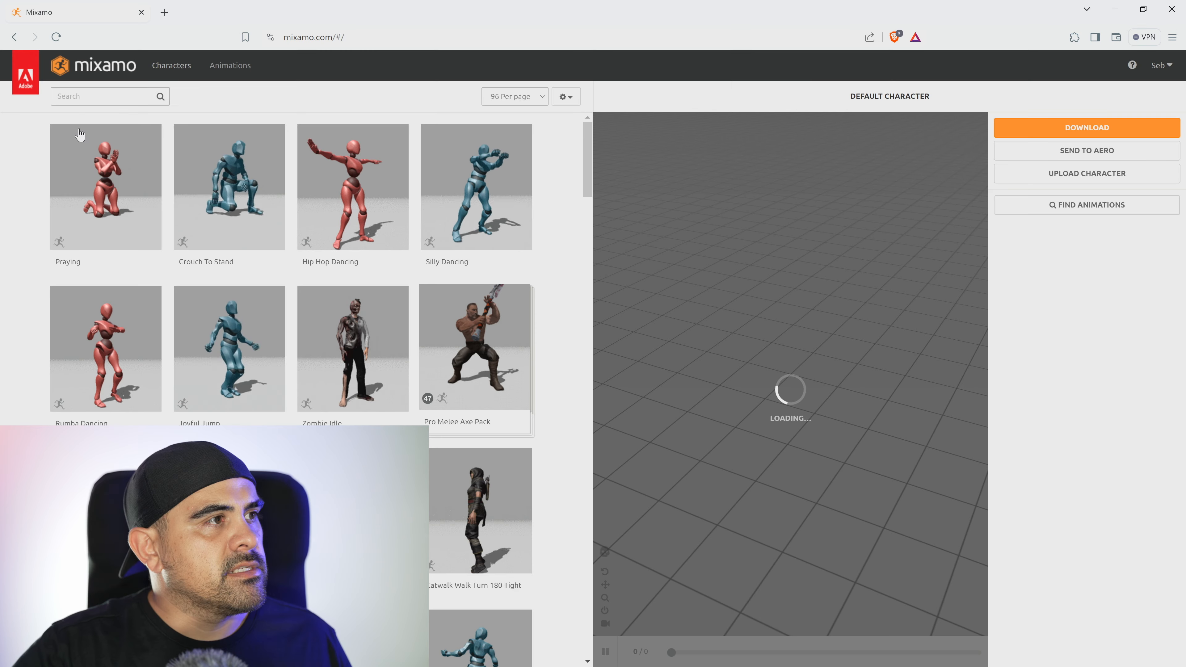
Switch to Mixamo in the browser, search for "walk" and load a Walking animation with In Place enabled.
click(87, 96)
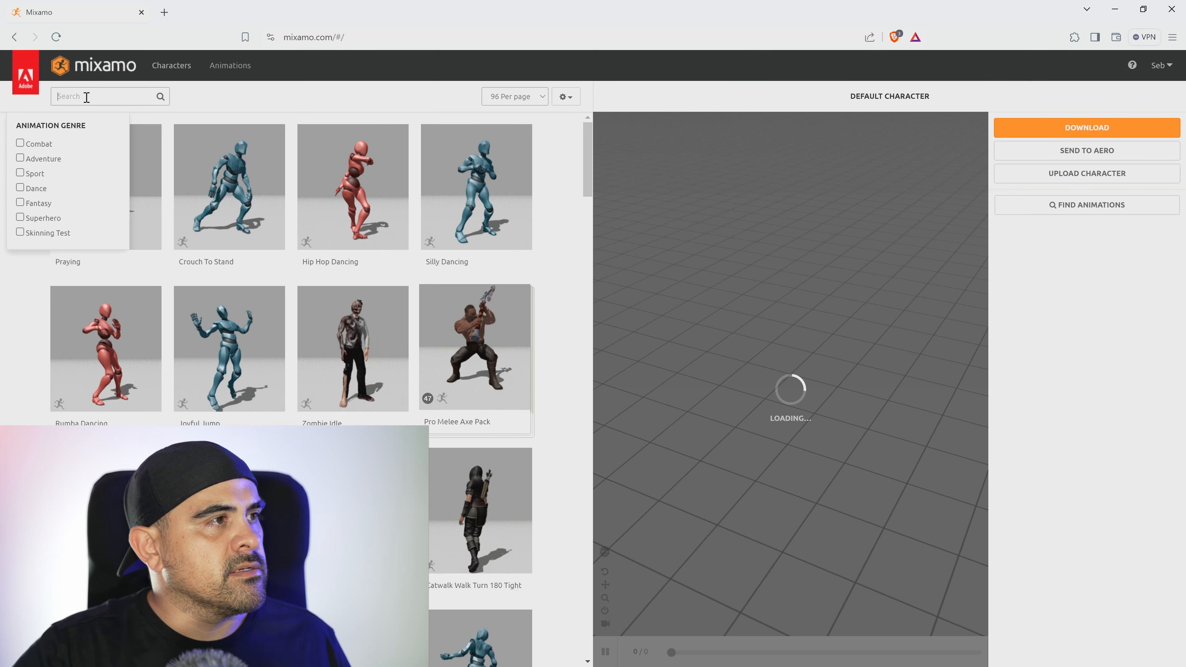
text(walk)
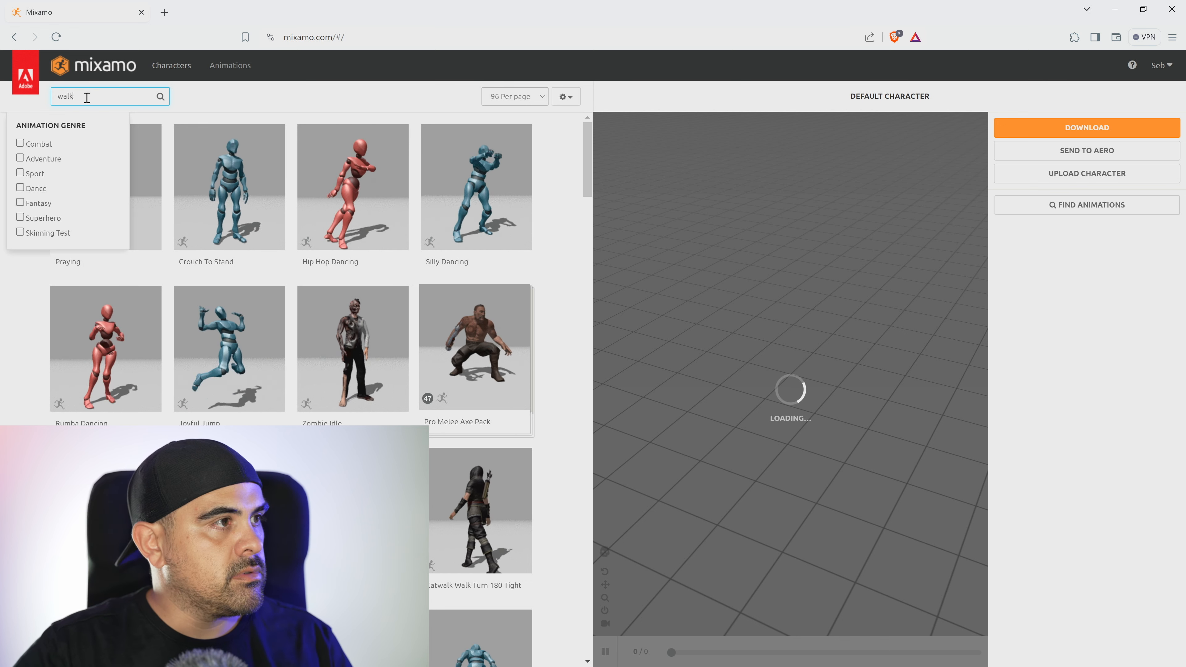
key(Return)
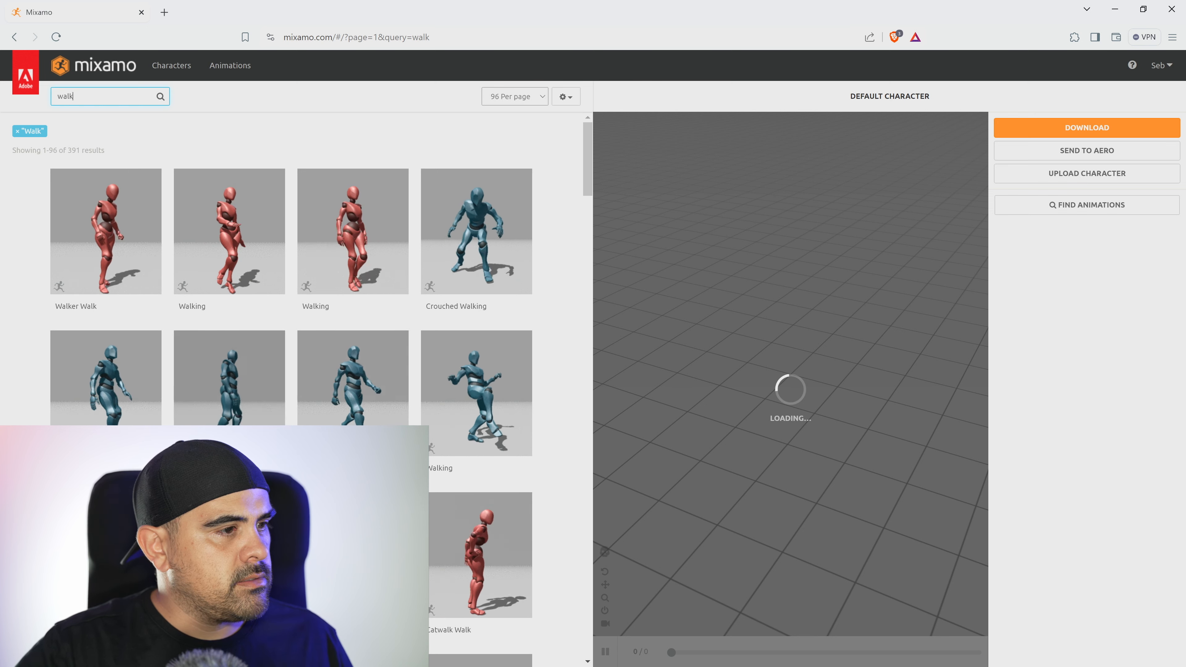
click(353, 555)
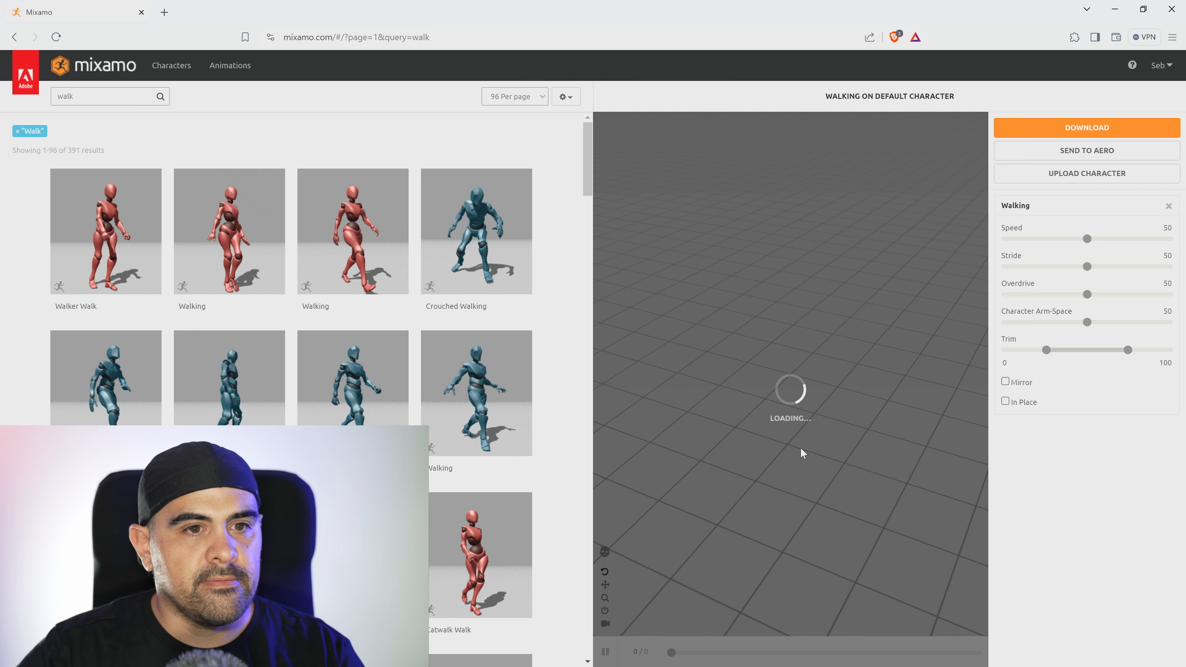
click(1005, 402)
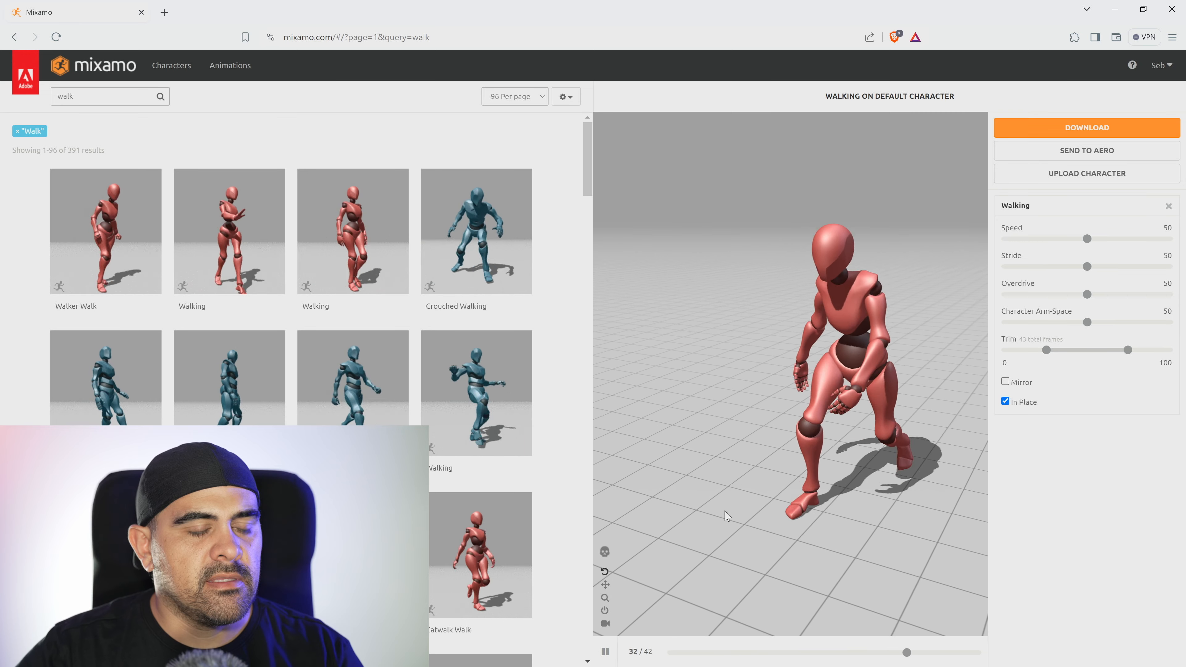
drag(730, 514, 759, 491)
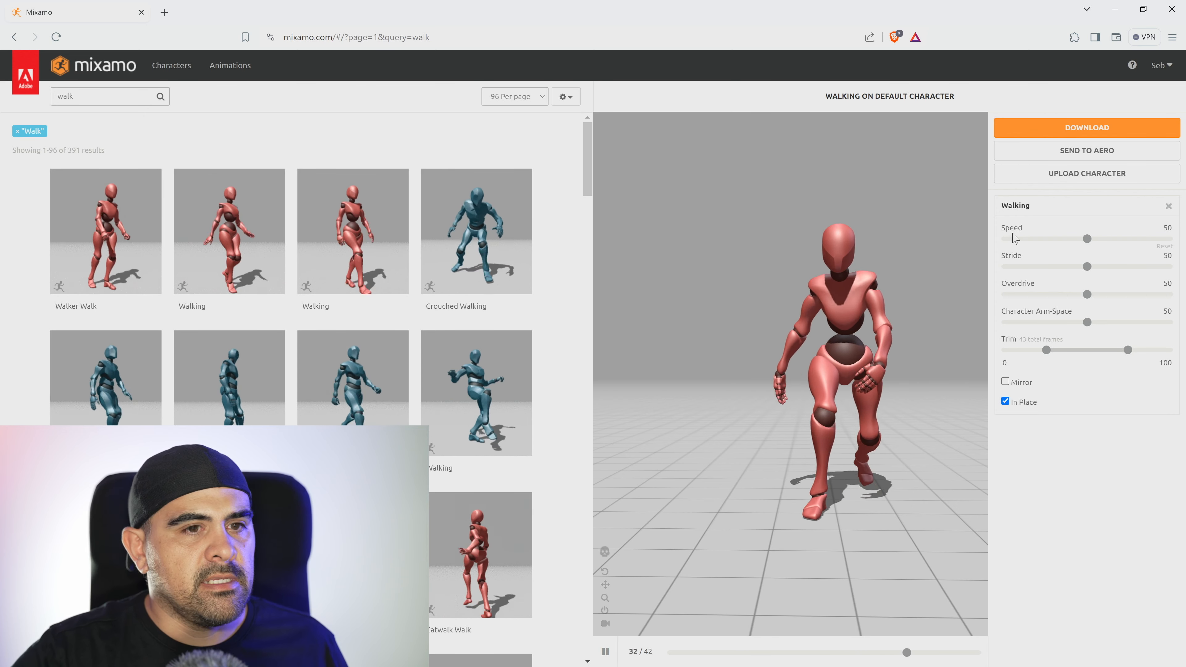
Download the Walking animation as FBX Binary without skin, at 30 frames per second and with no keyframe reduction.
click(1106, 131)
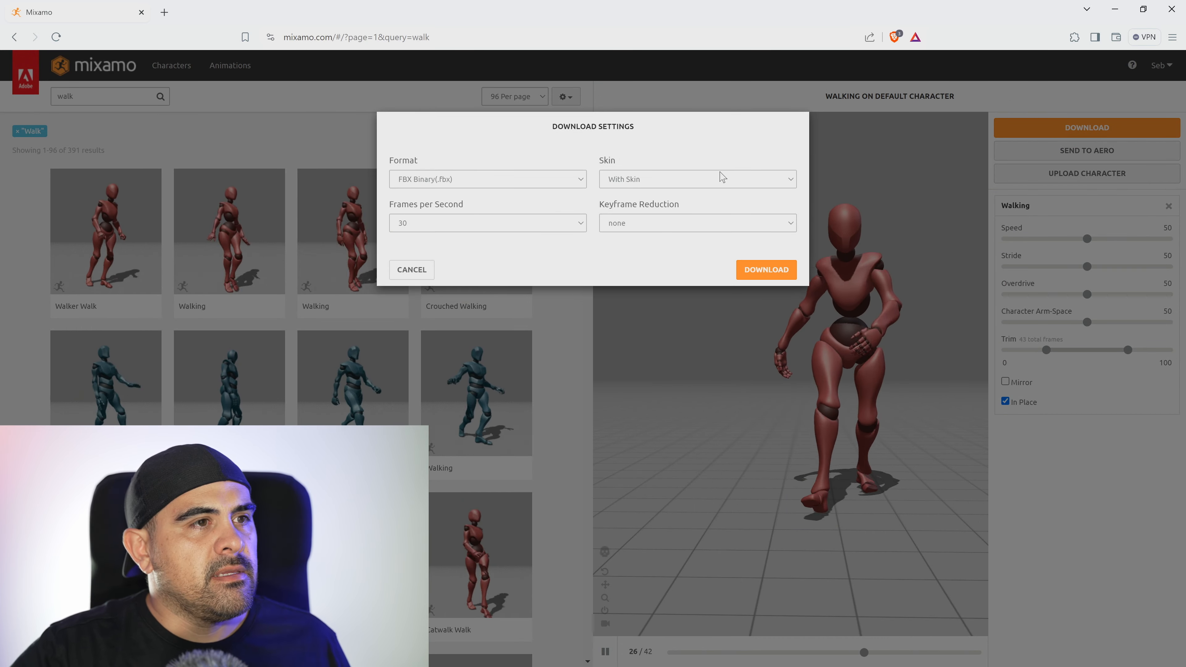
click(712, 181)
click(675, 202)
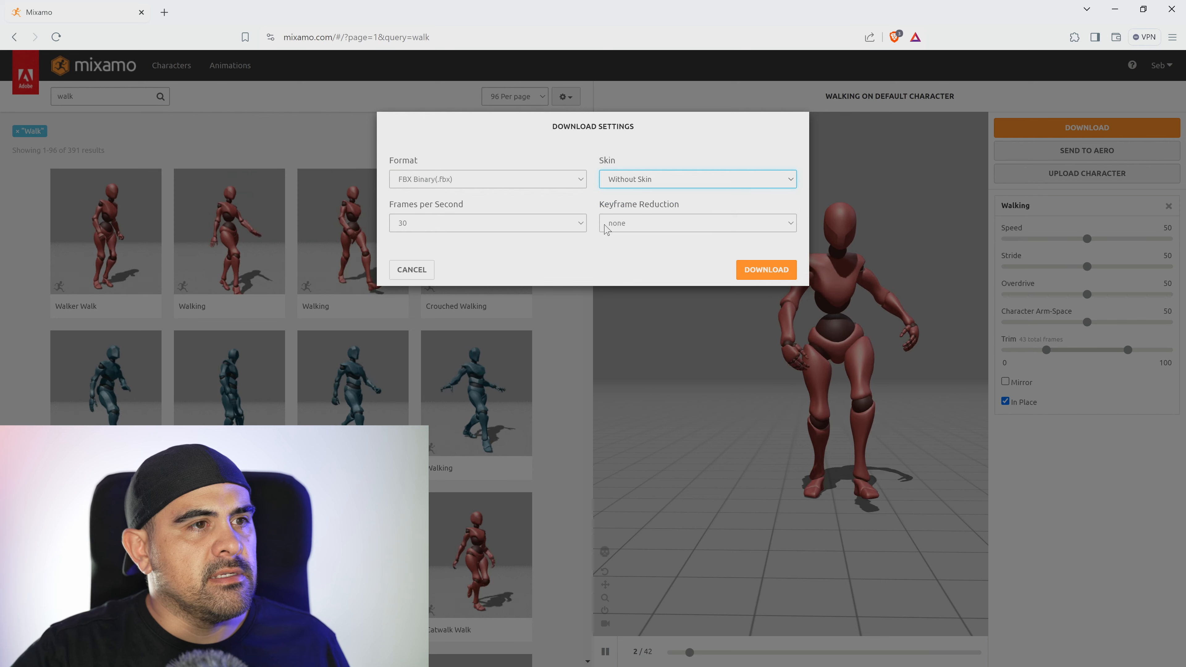
click(647, 228)
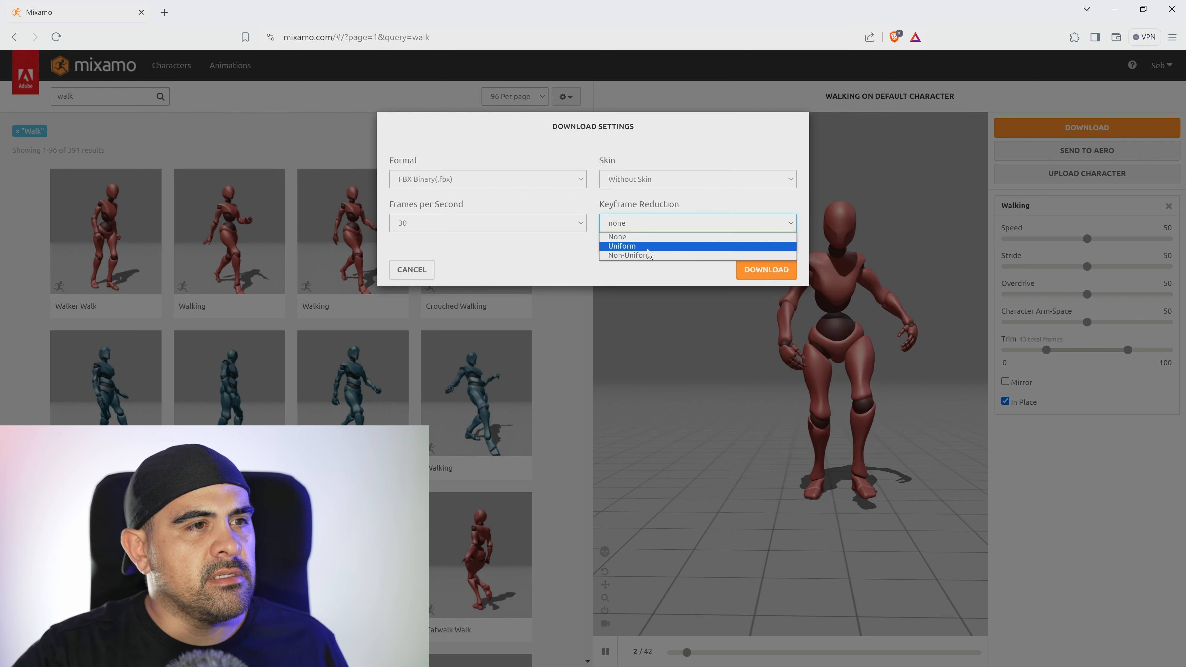
click(675, 140)
click(463, 224)
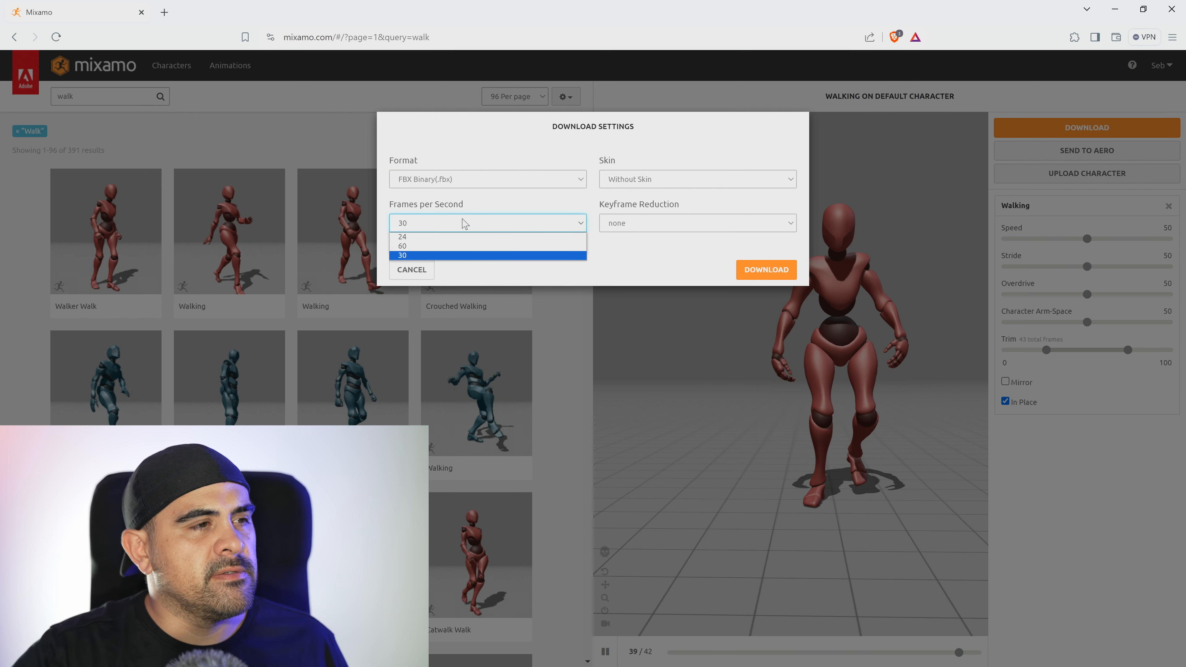
click(464, 223)
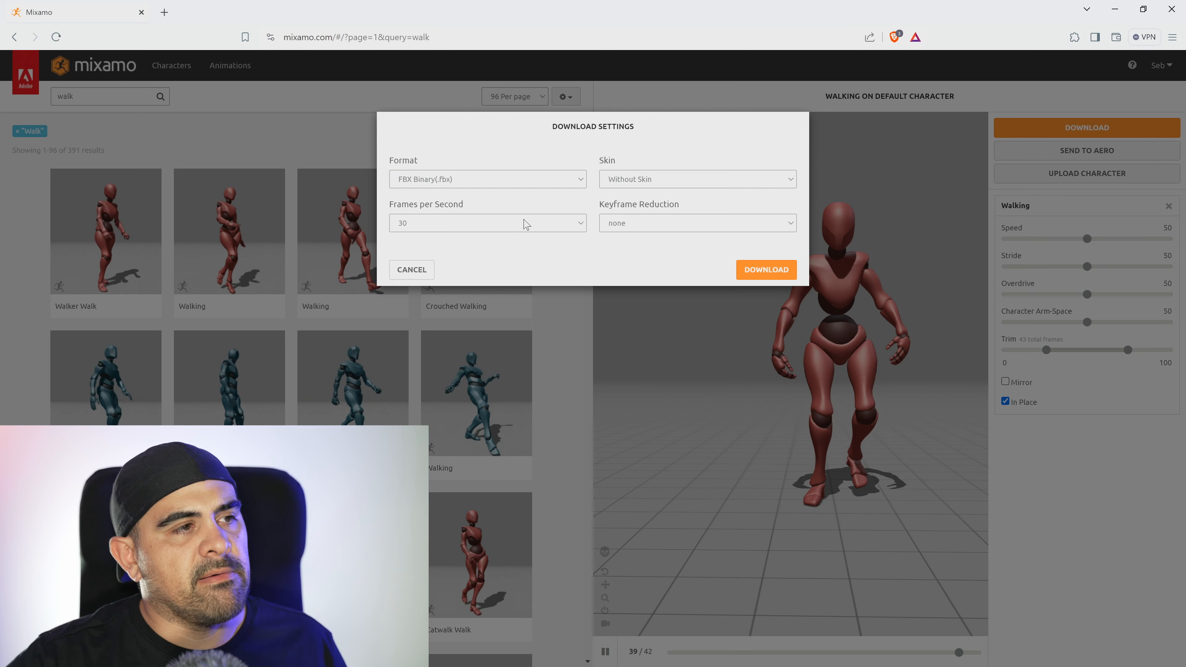
click(764, 271)
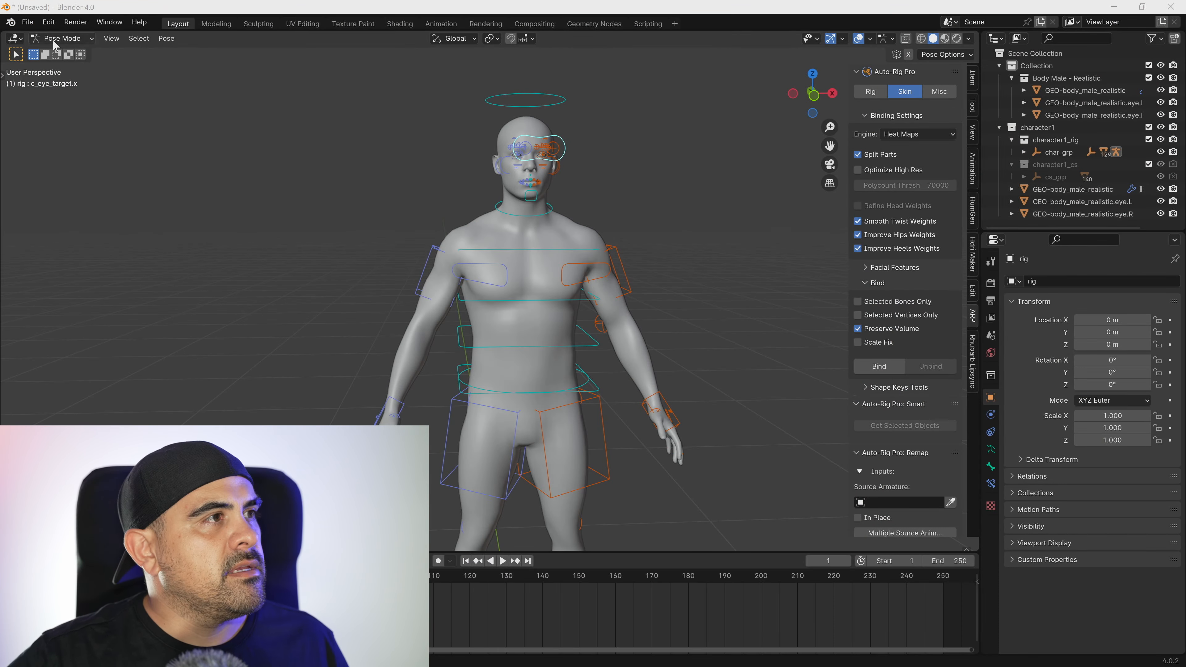
Switch back to Blender, import the Mixamo walking FBX and move the playhead to the last keyframe at frame 43.
click(28, 23)
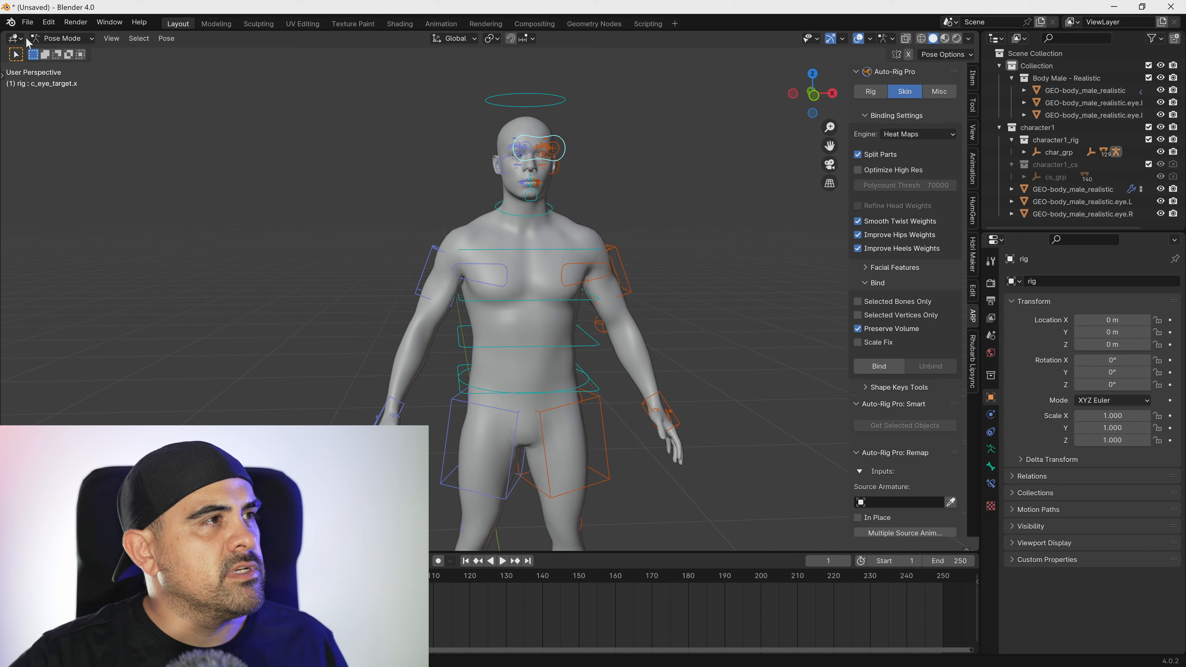
click(27, 22)
mouse_move(52, 198)
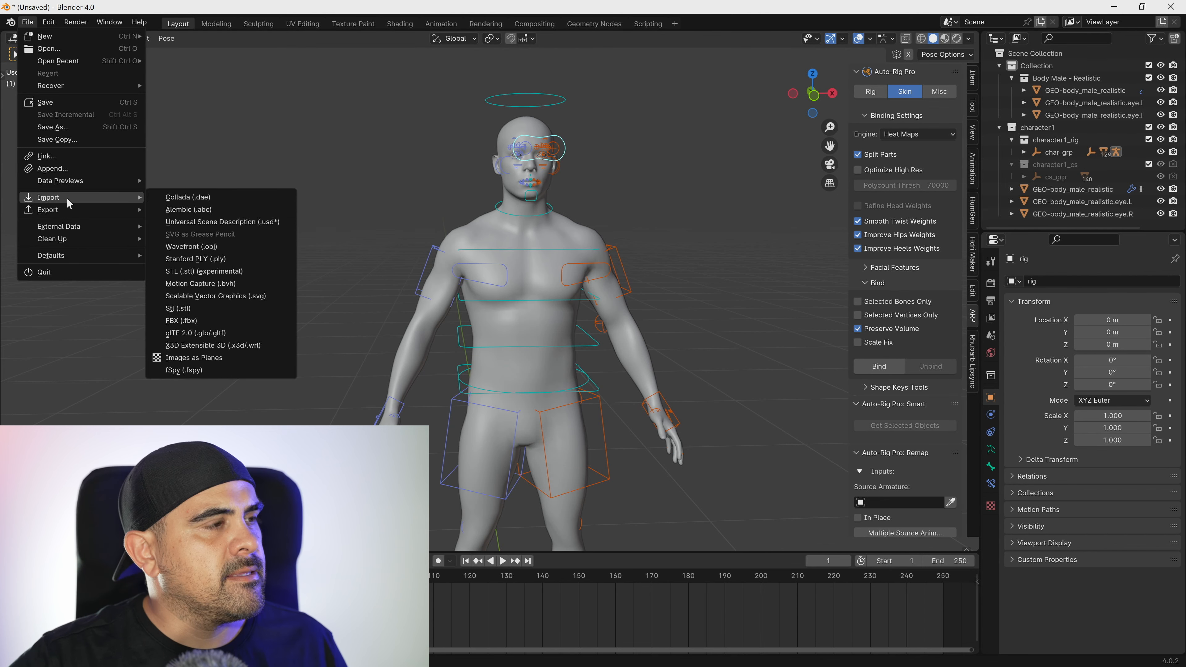
click(195, 320)
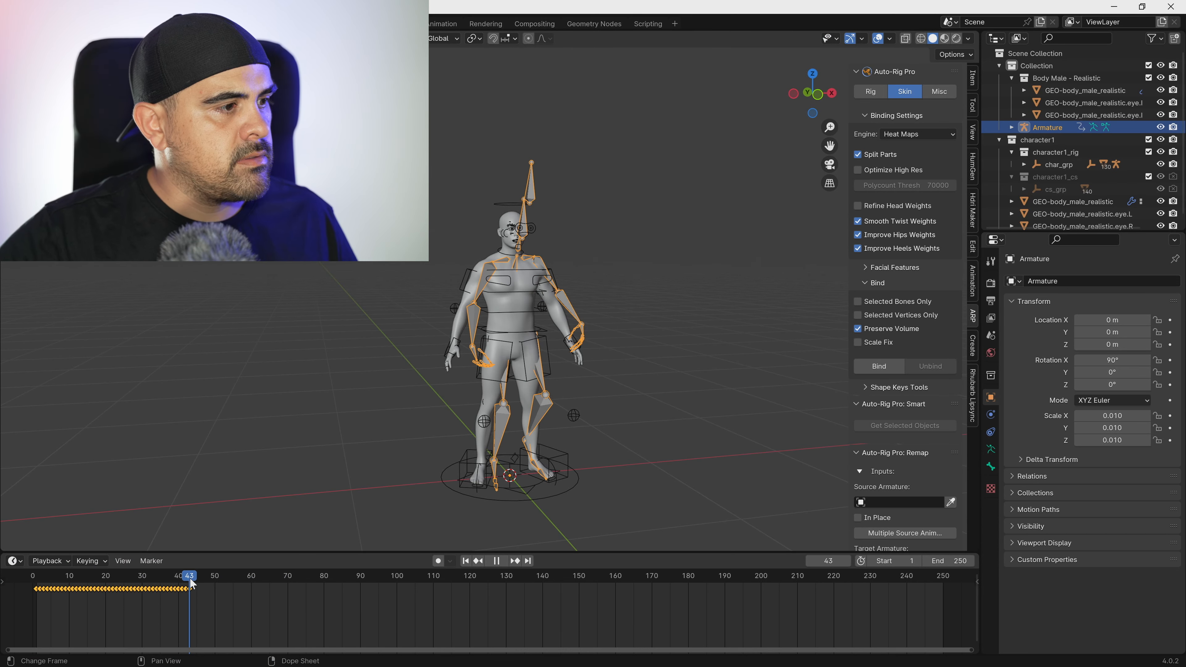
drag(191, 579, 192, 579)
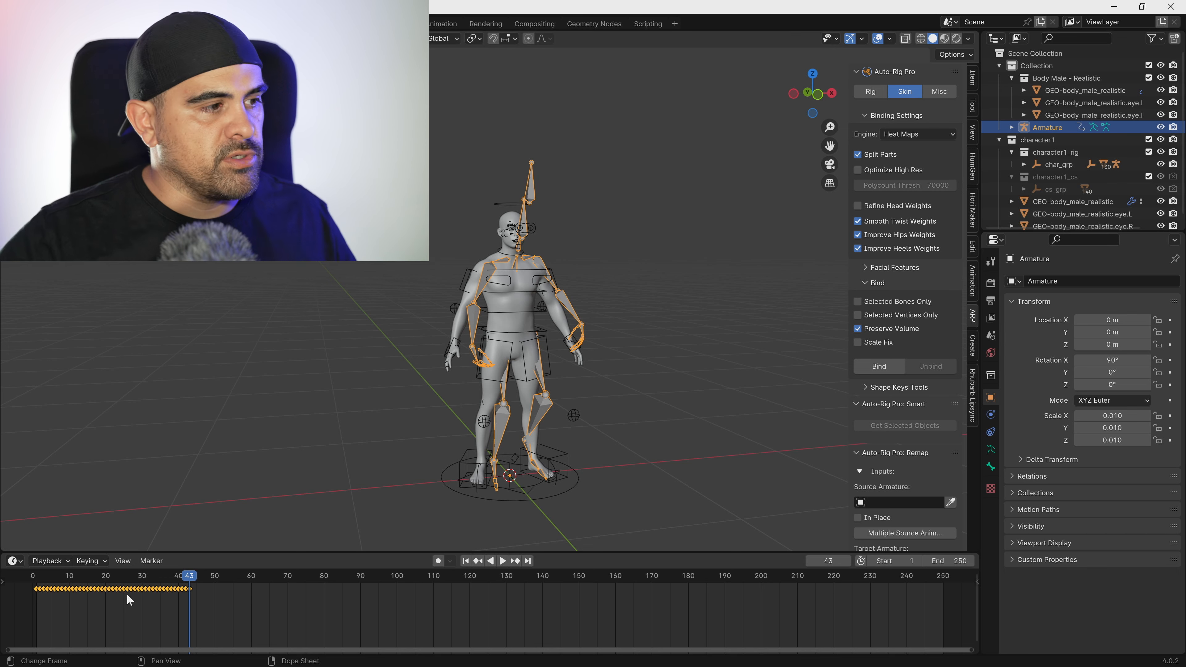
drag(224, 607, 30, 584)
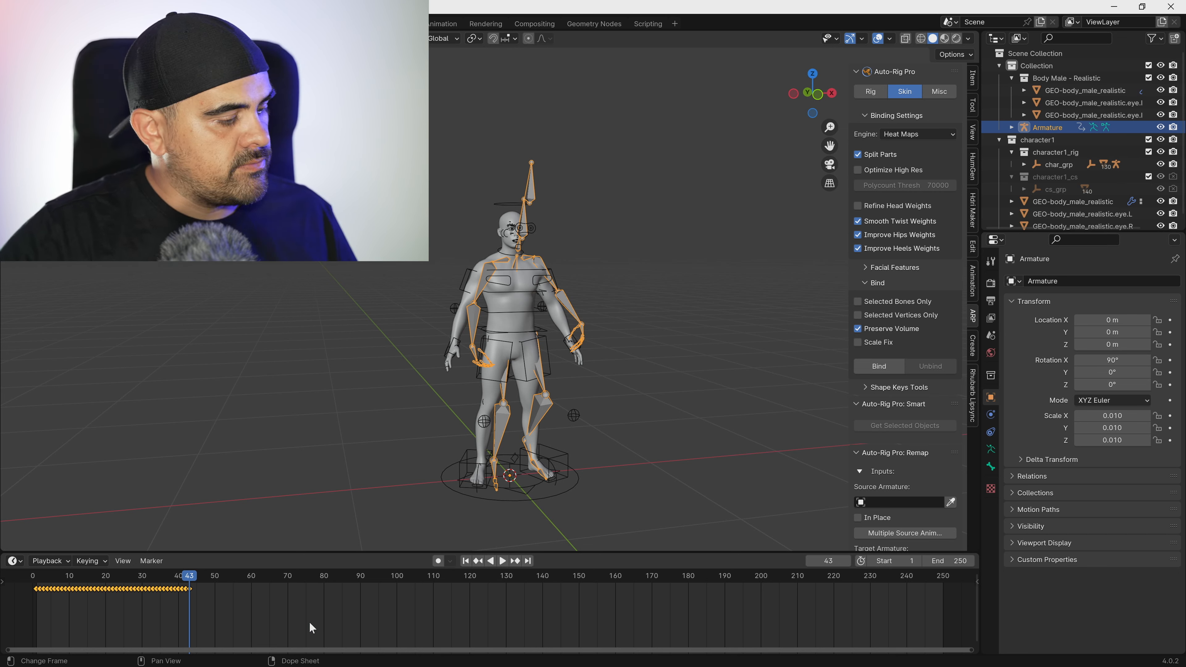
drag(104, 576, 65, 581)
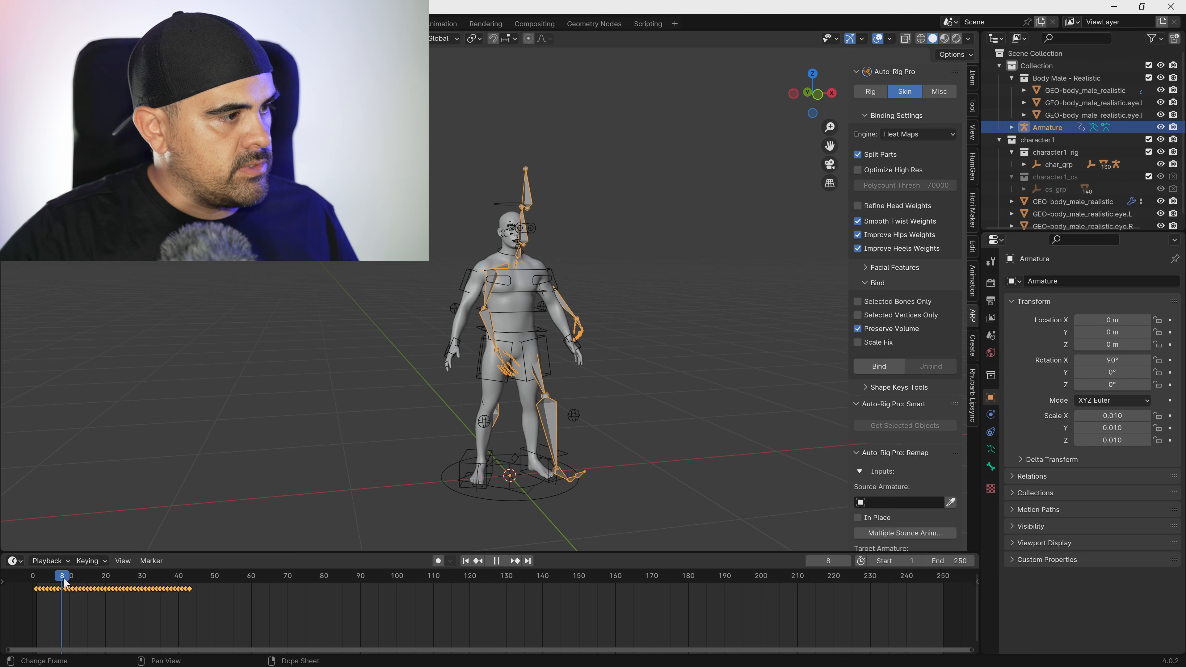
key(s)
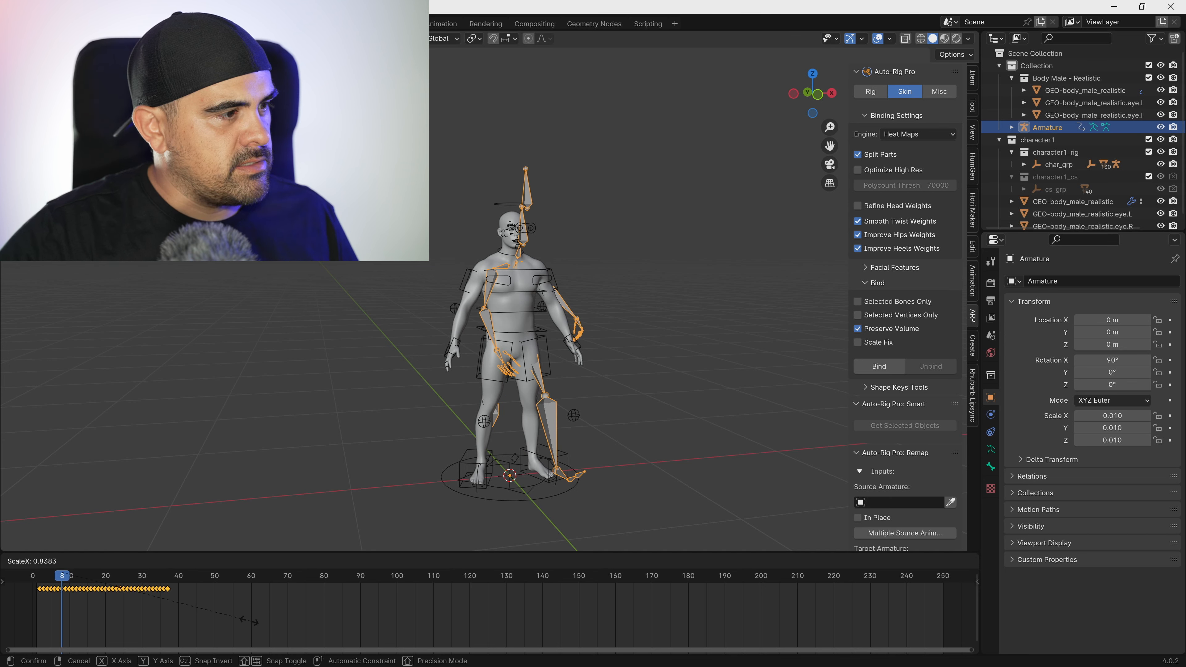
key(Escape)
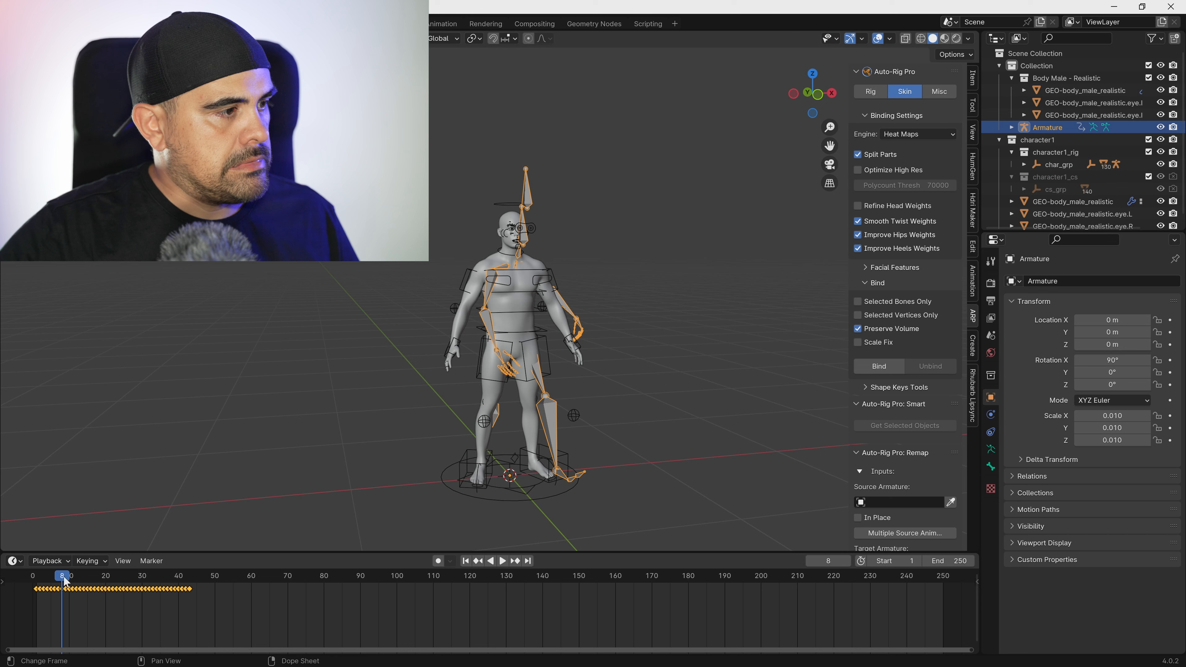
Scale the walk keyframes in time from frame 1 to about 0.18 of their length and play the animation.
drag(48, 579, 39, 580)
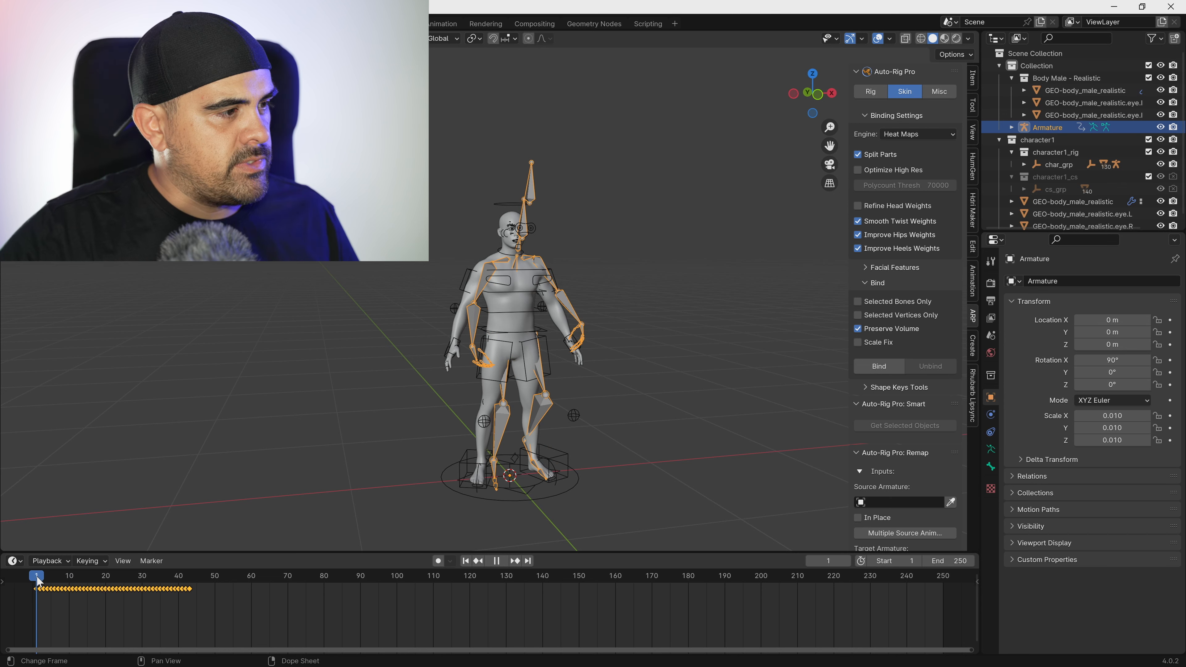
key(s)
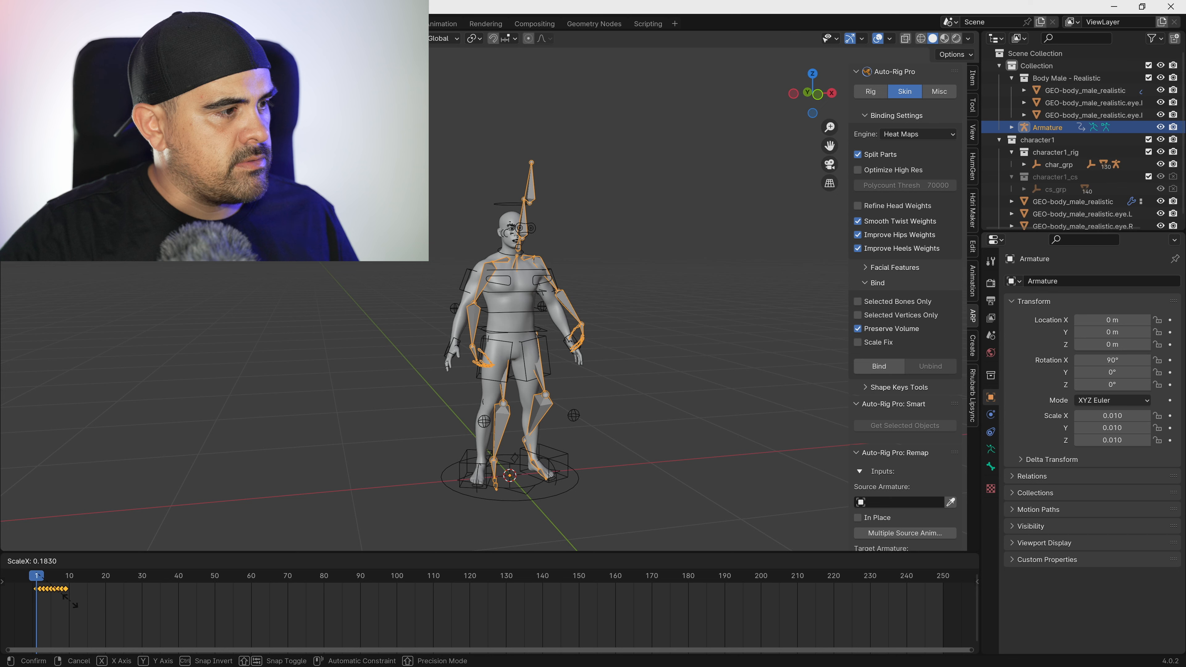
click(69, 605)
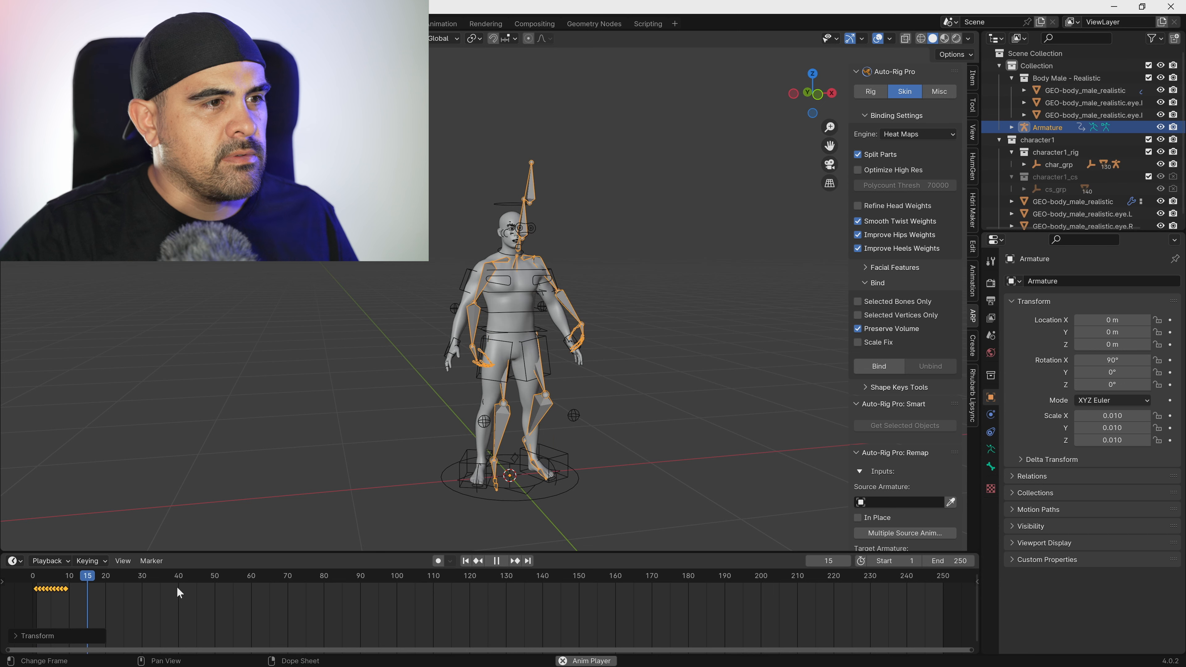
key(space)
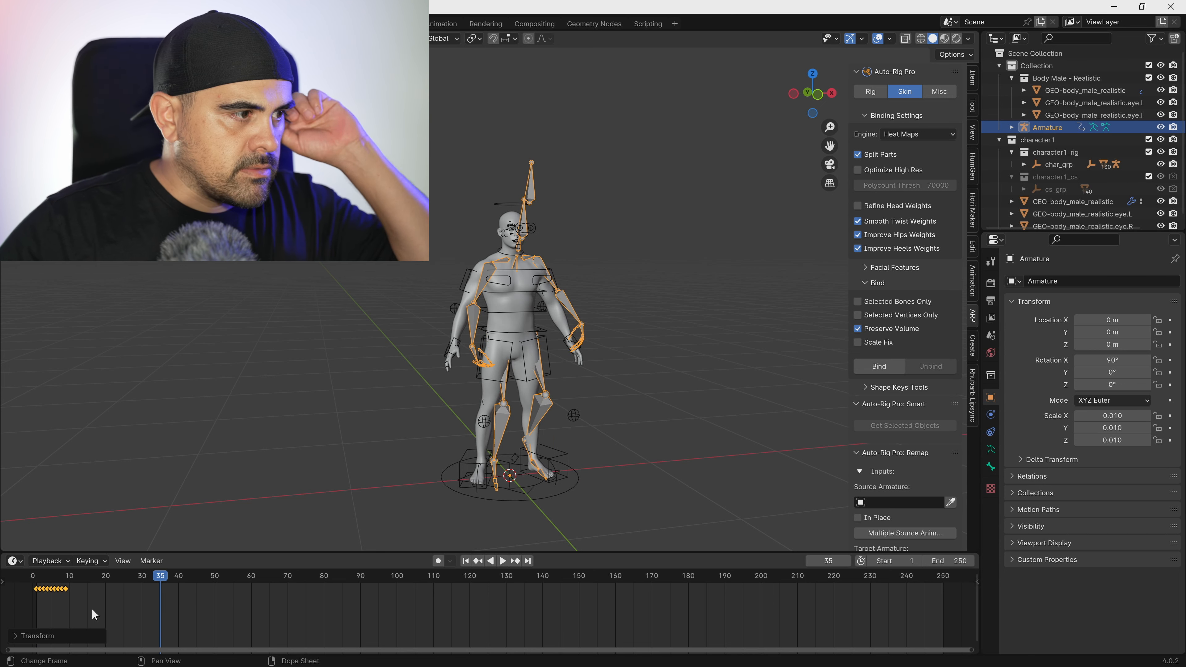
Copy the walk keyframes, paste them at frame 10 and again at frame 19, and play the animation.
drag(84, 610, 1, 571)
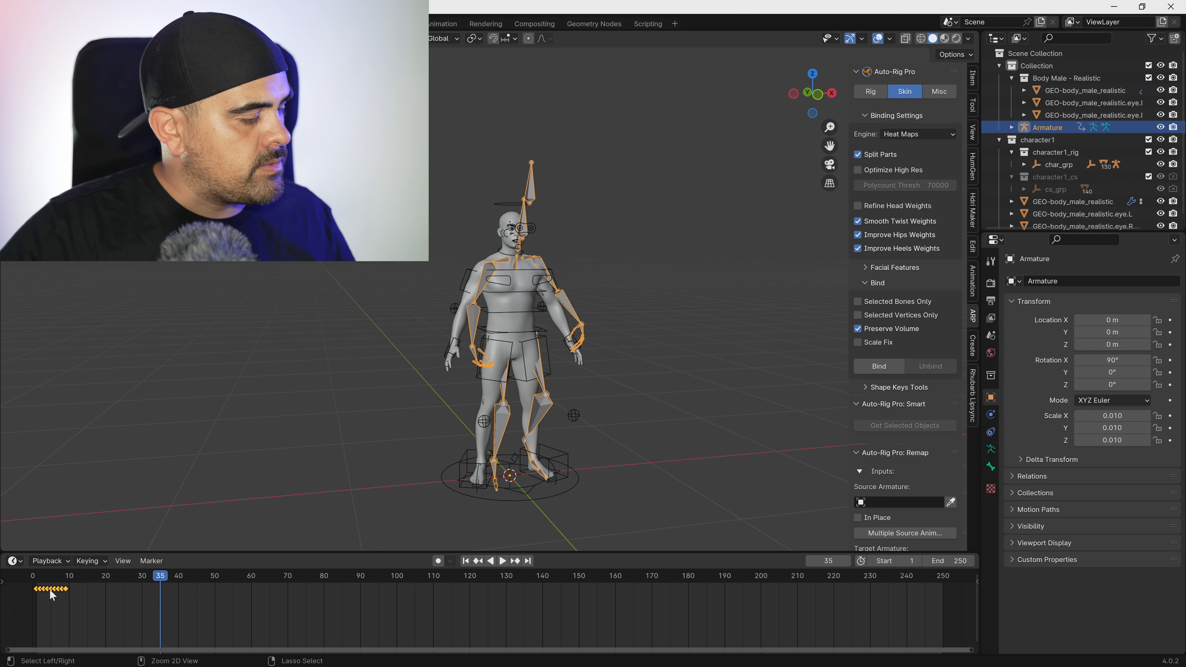
click(67, 578)
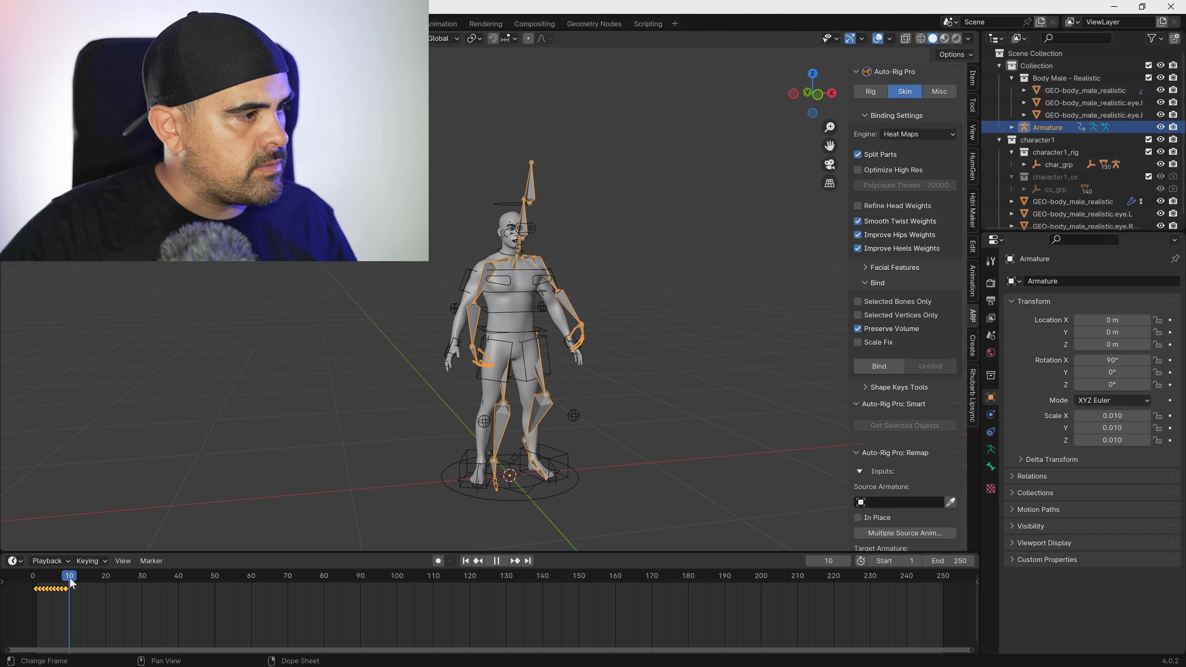
key(ctrl+v)
click(92, 577)
drag(99, 579, 36, 579)
key(ctrl+v)
key(space)
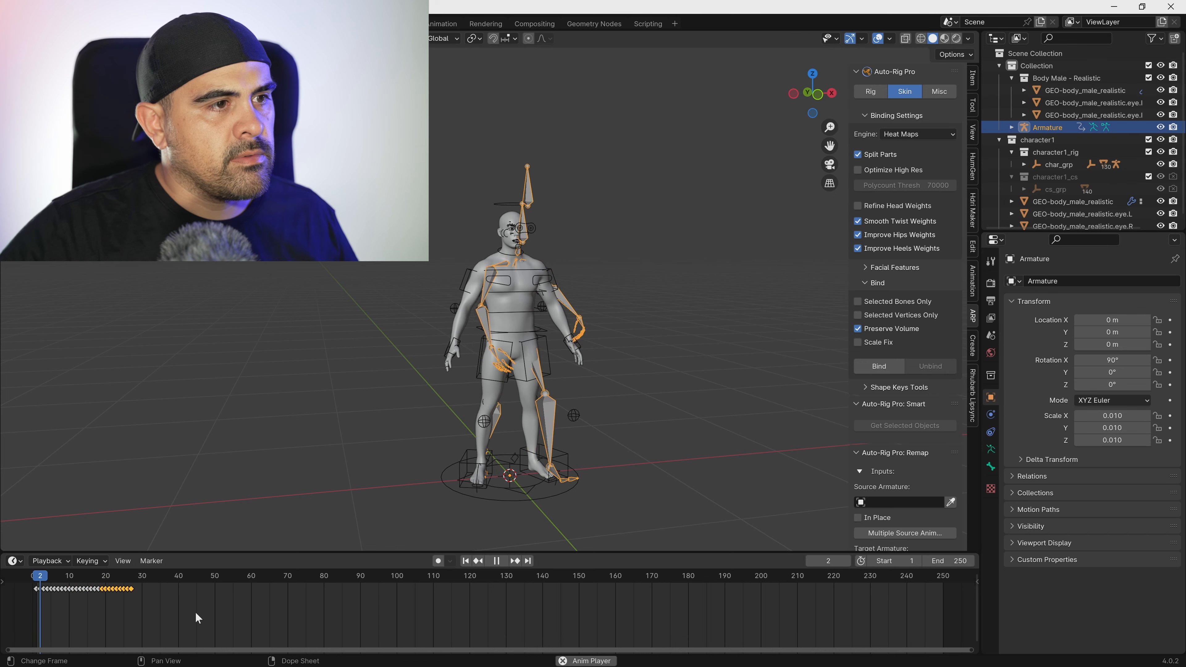
Find the end of the walk loop, set the scene's end frame to 16, and play the animation to check it.
key(space)
mouse_move(102, 580)
mouse_down()
mouse_move(63, 581)
mouse_move(90, 582)
mouse_up()
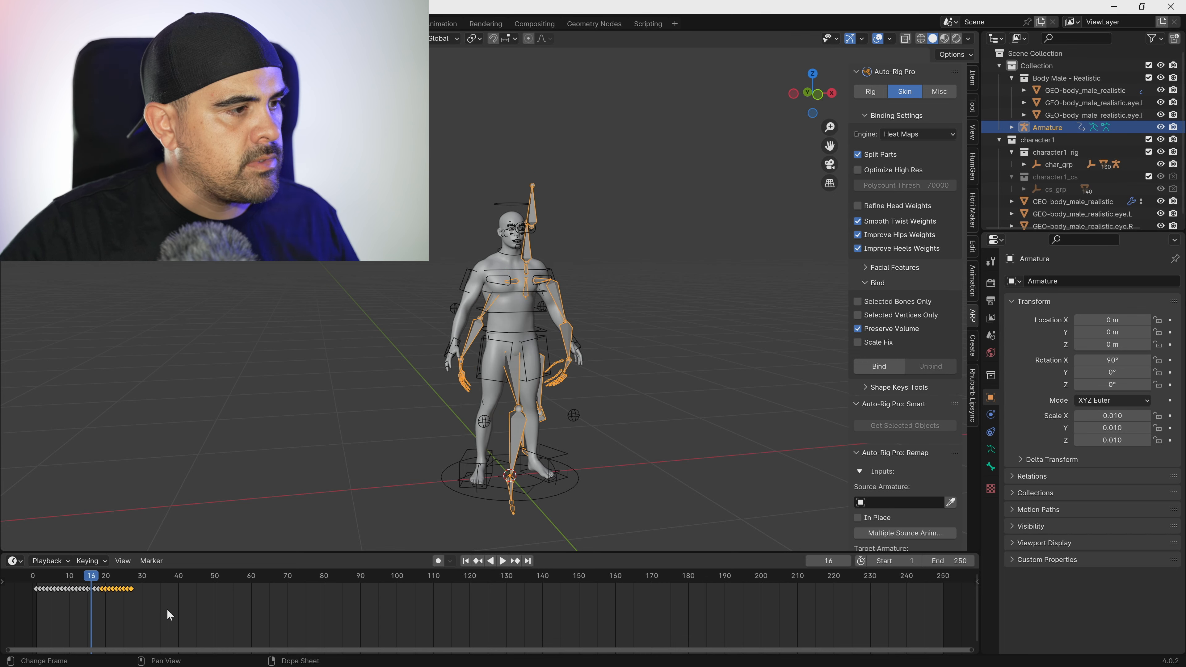
click(953, 561)
text(16)
key(Return)
key(space)
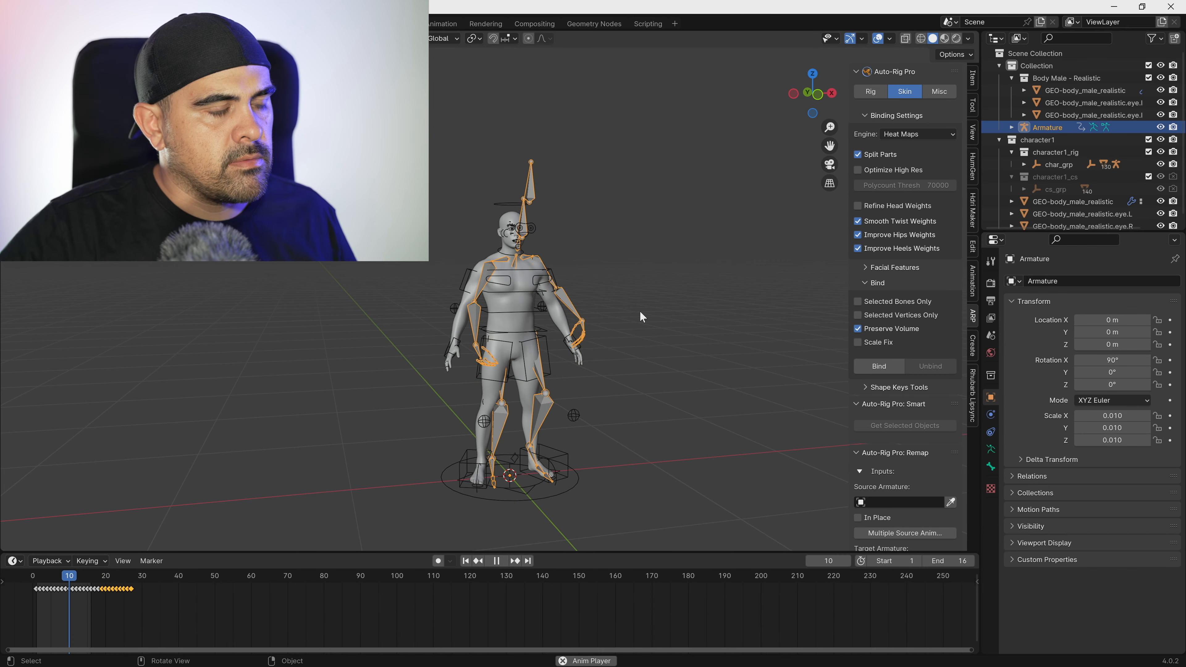
middle_drag(591, 323, 566, 318)
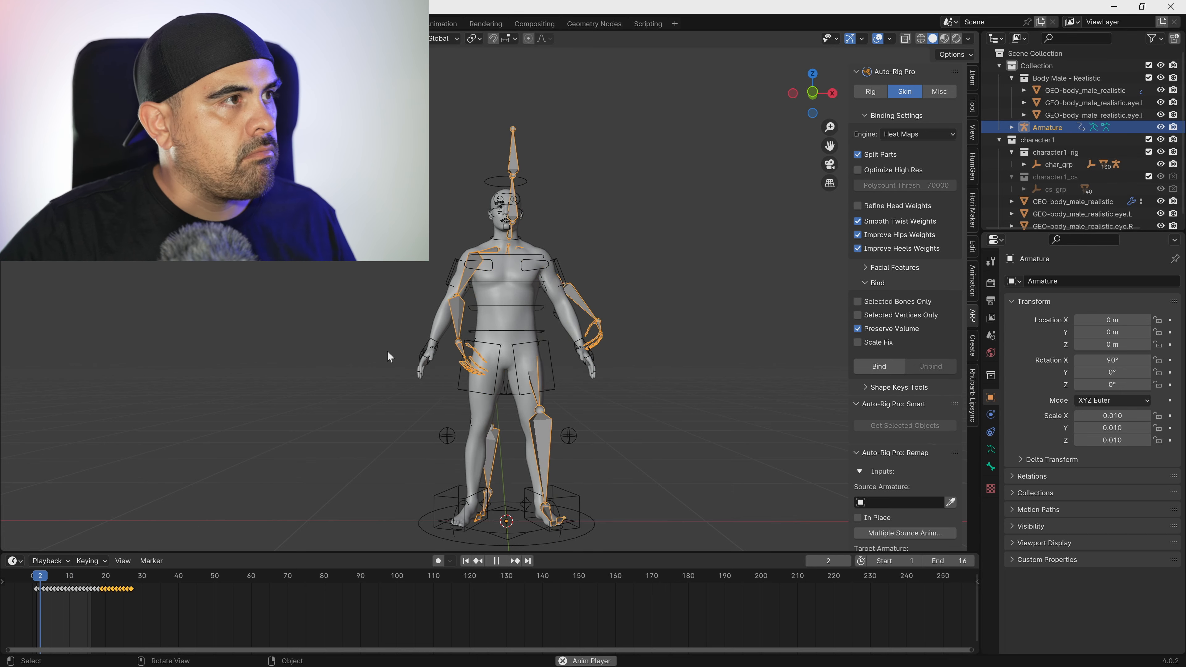
key(space)
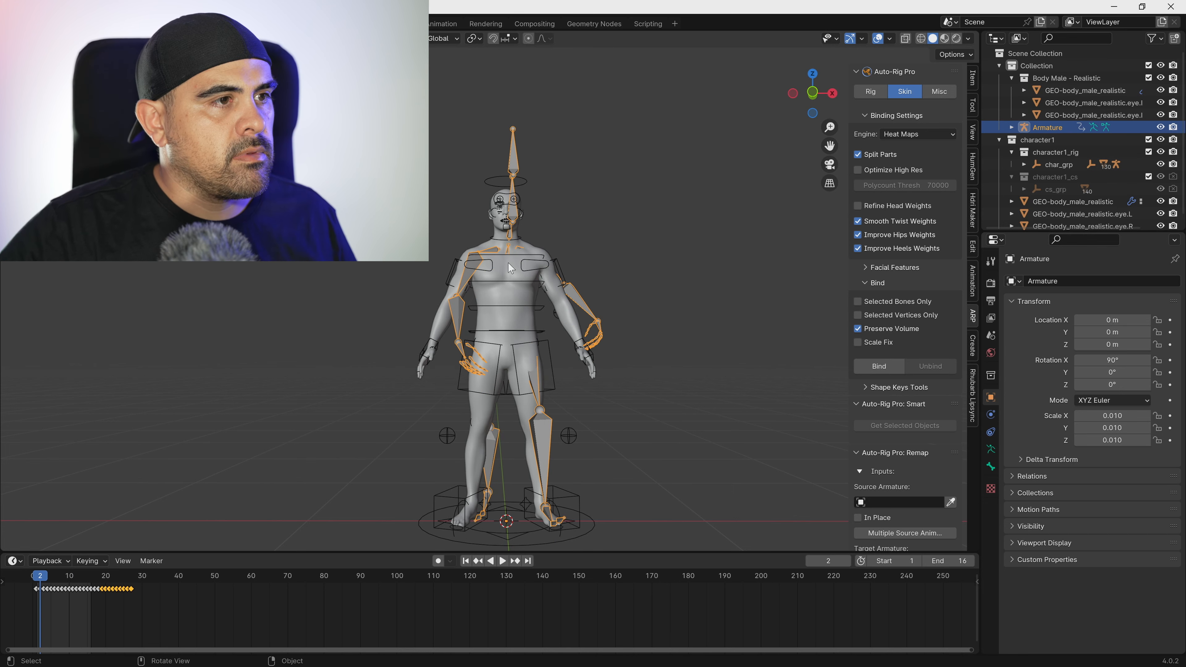
Assign the character's rig as the remap target armature and the imported Mixamo Armature as the source armature.
click(553, 279)
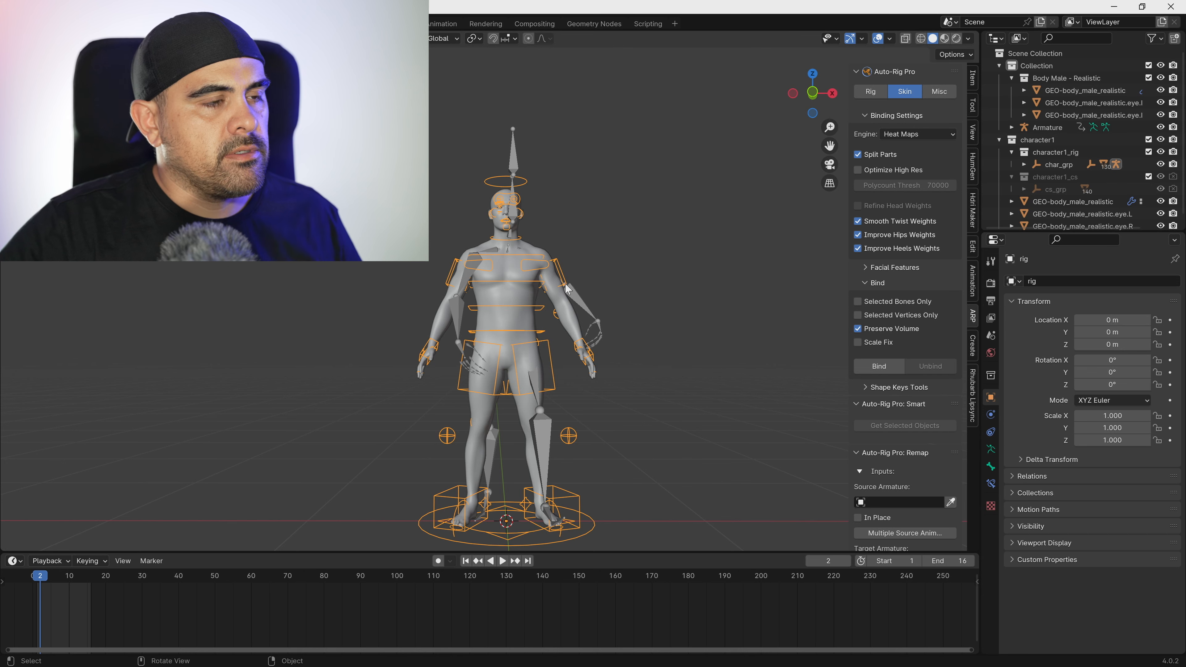
scroll(906, 485, down, 6)
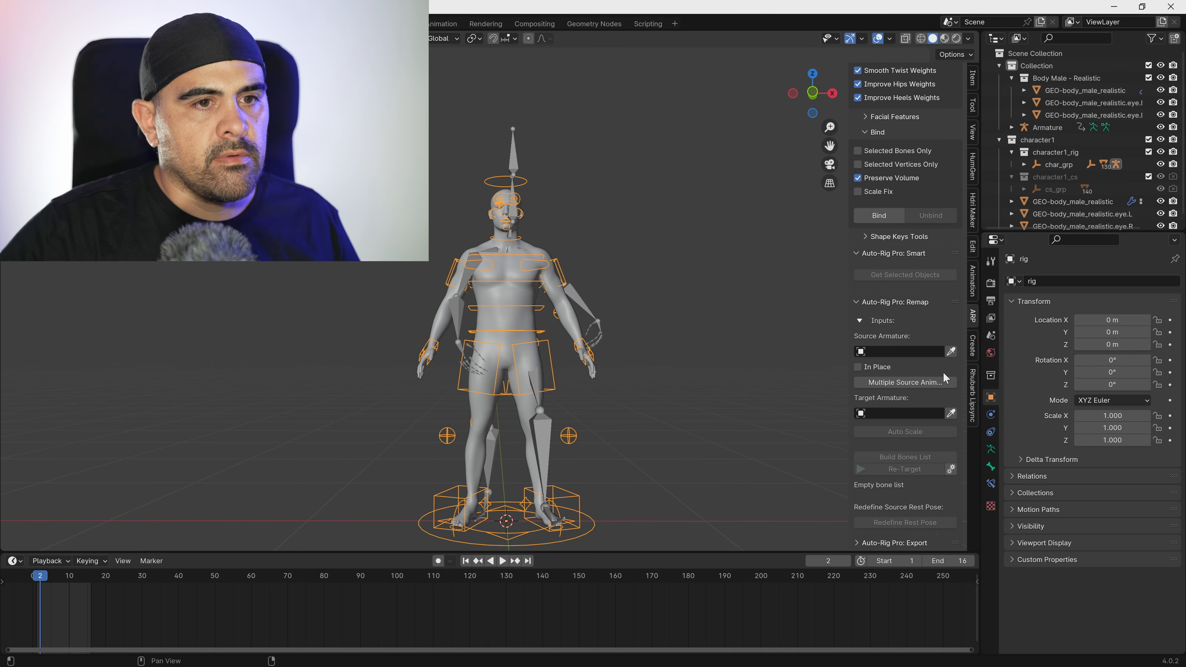
click(592, 292)
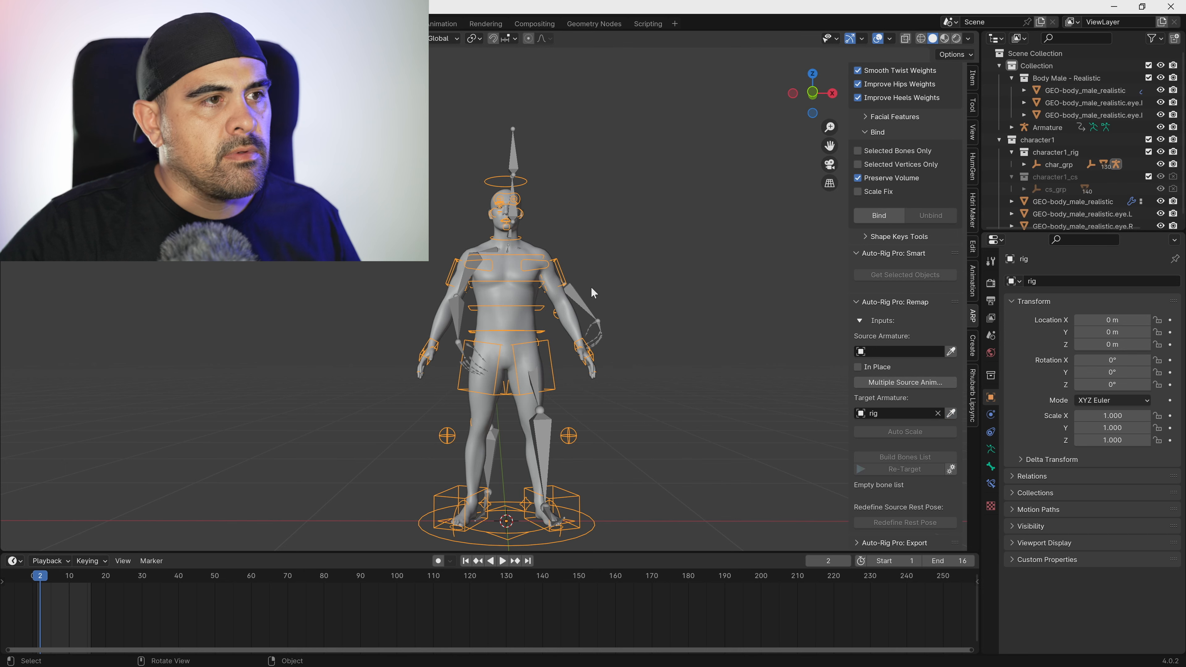
click(571, 289)
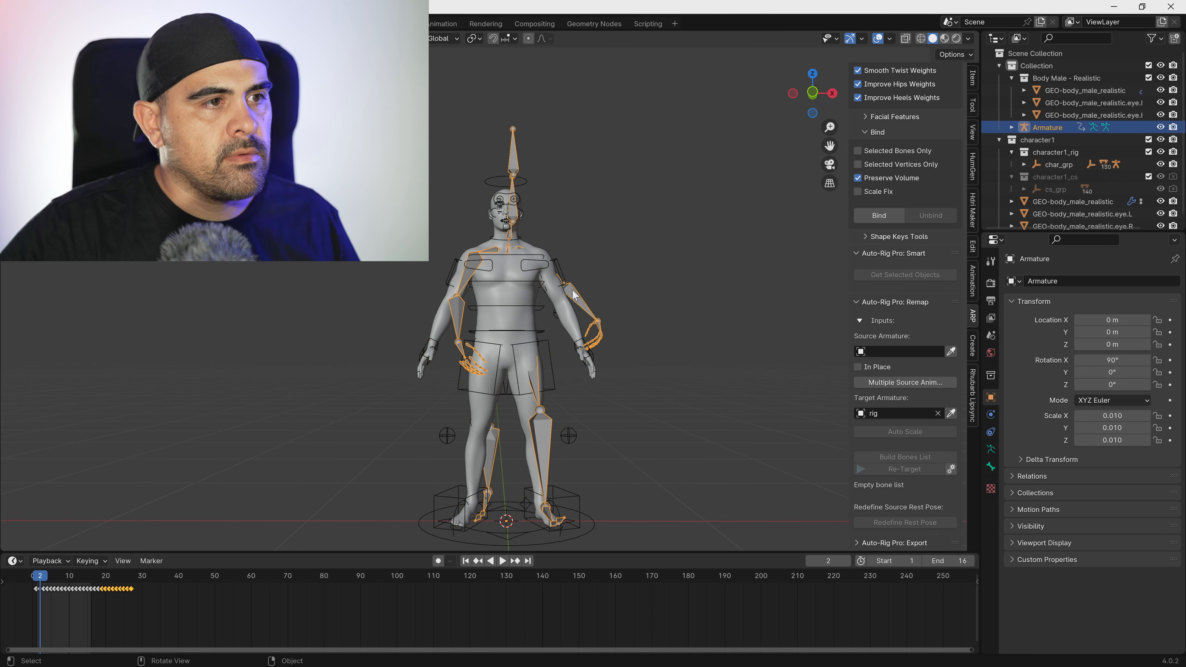
click(951, 352)
scroll(649, 329, down, 4)
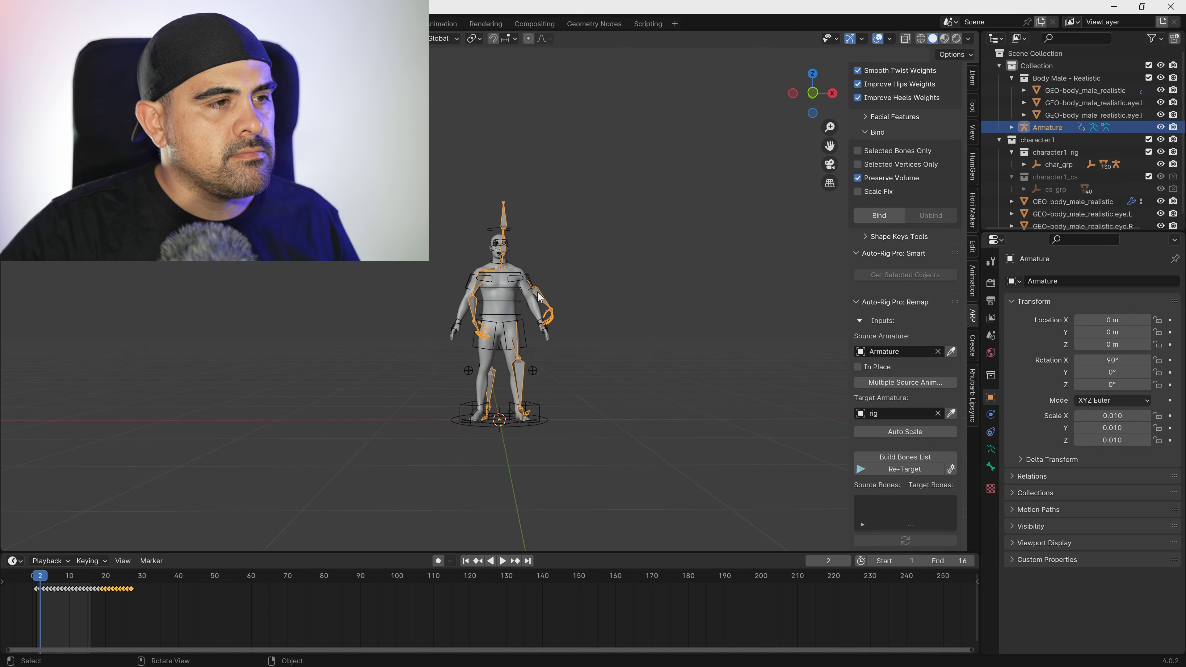
Build the bones list for remapping and set the Mixamo bone mapped to the c_root bone as root.
click(906, 457)
scroll(910, 433, down, 5)
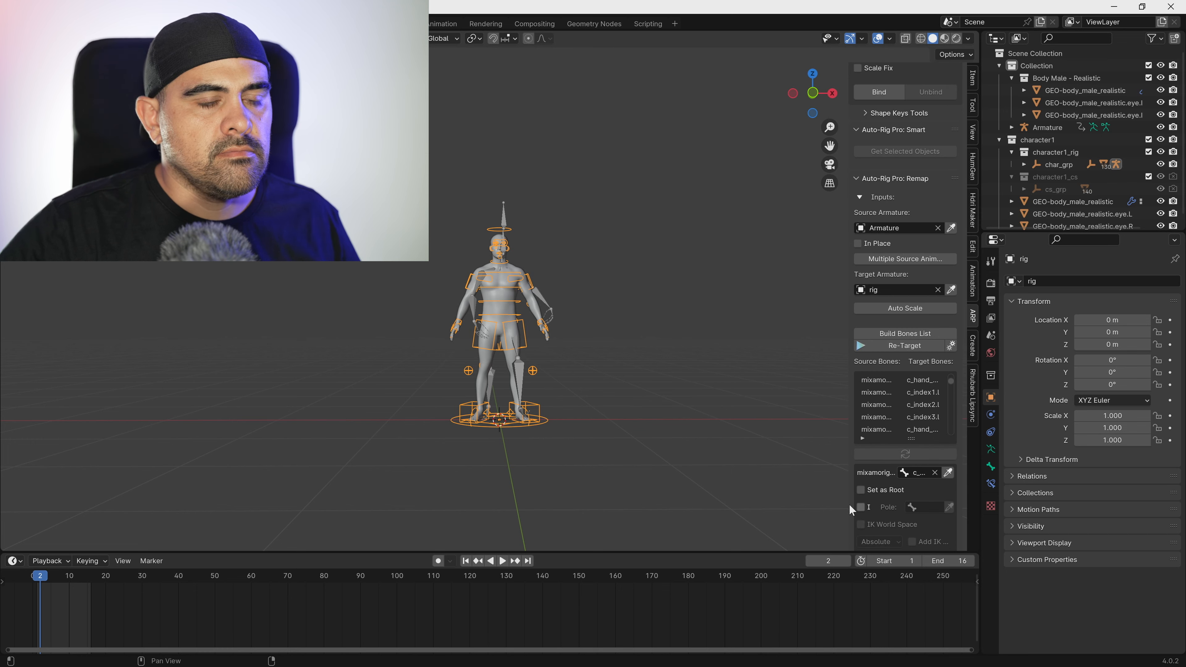
scroll(911, 434, up, 2)
click(894, 405)
click(881, 490)
scroll(881, 493, down, 7)
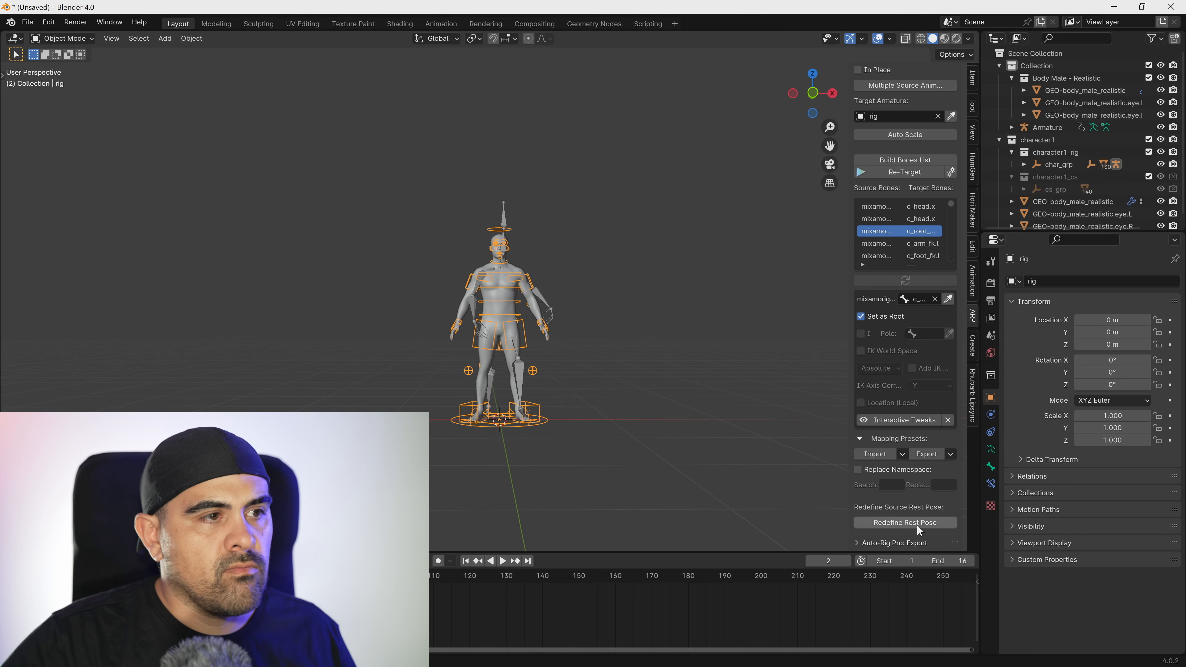
Put the Mixamo armature in Pose Mode and clear all transforms on its bones.
click(543, 298)
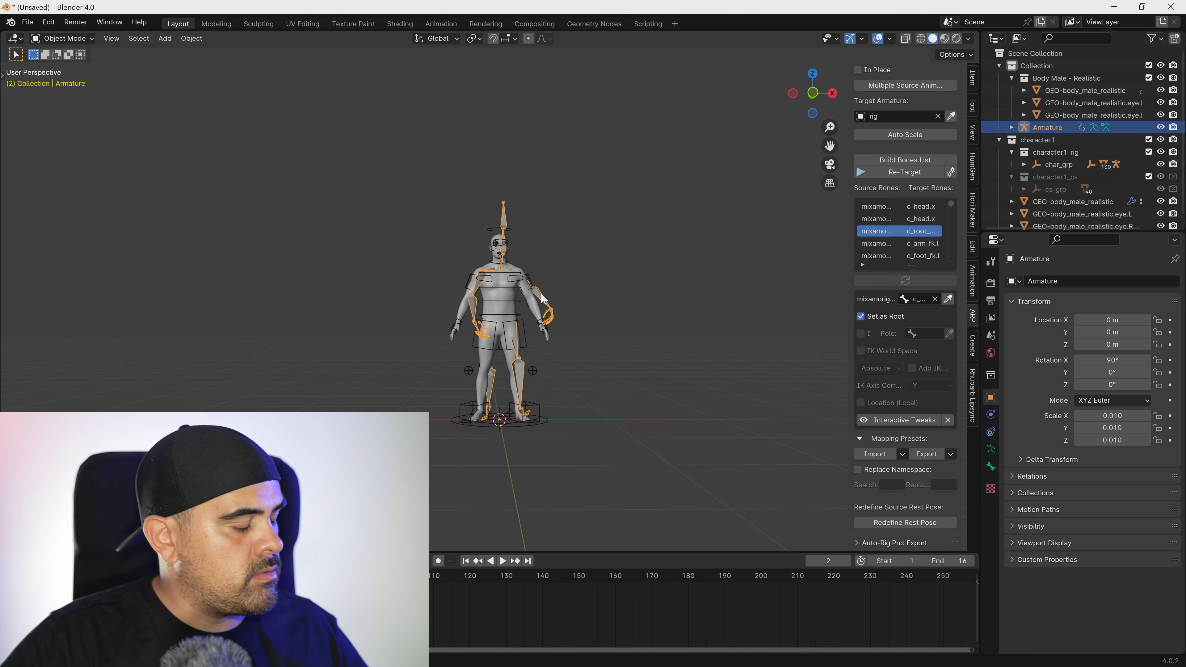
key(ctrl+Tab)
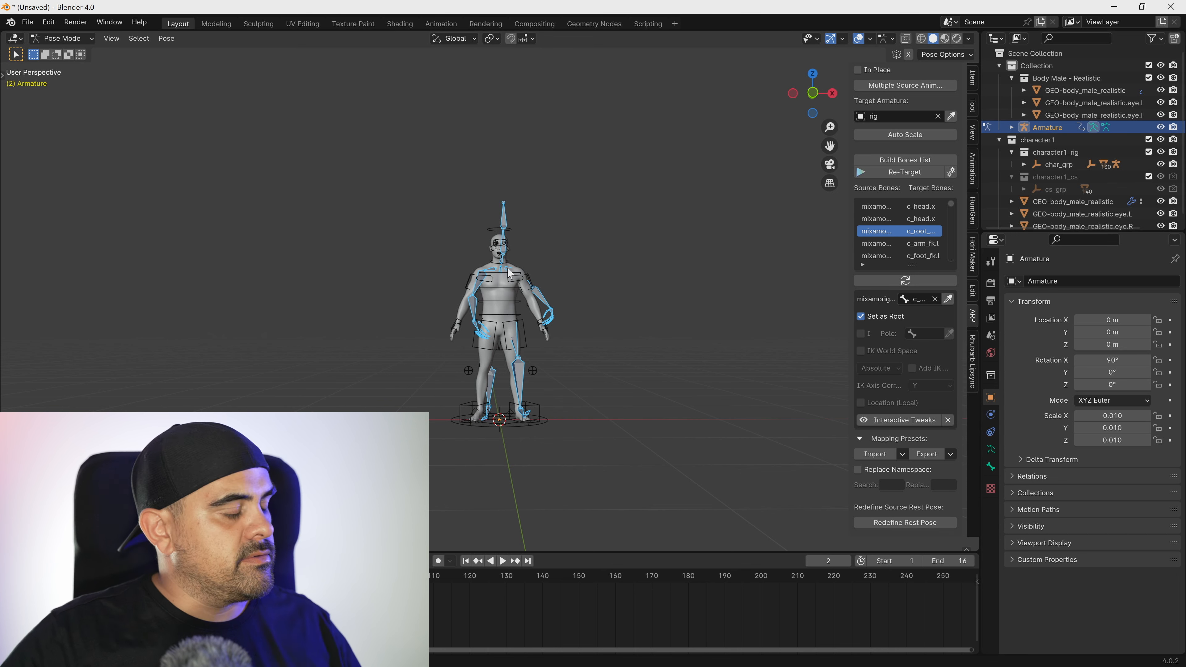
key(Tab)
key(Tab)
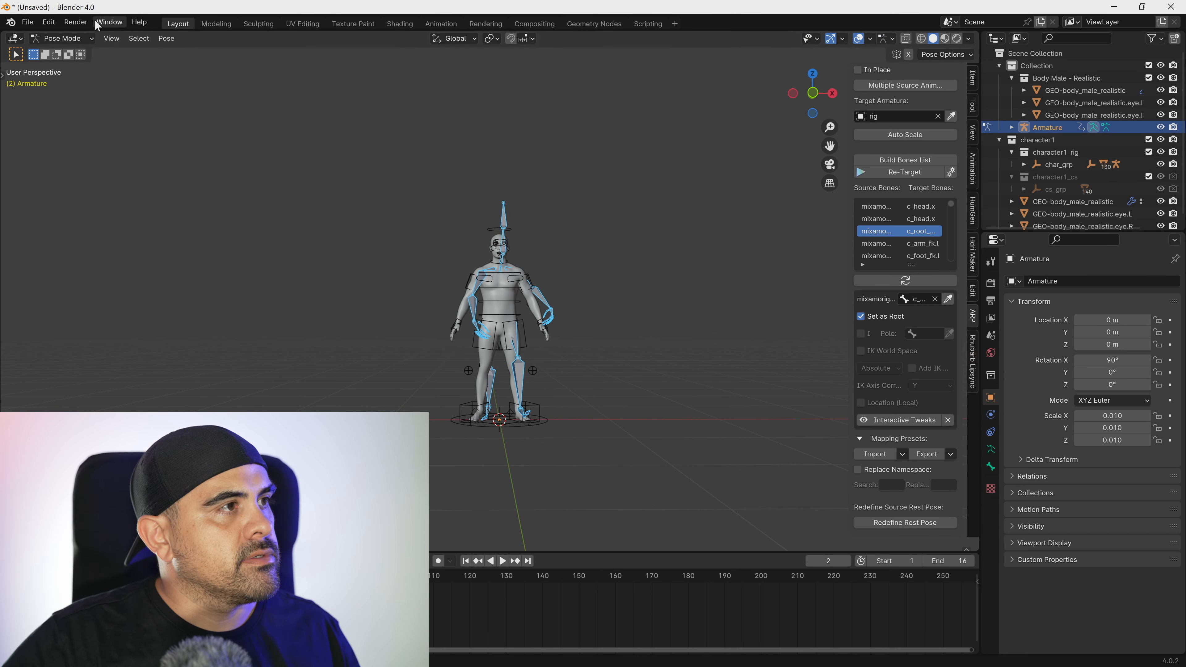
click(168, 38)
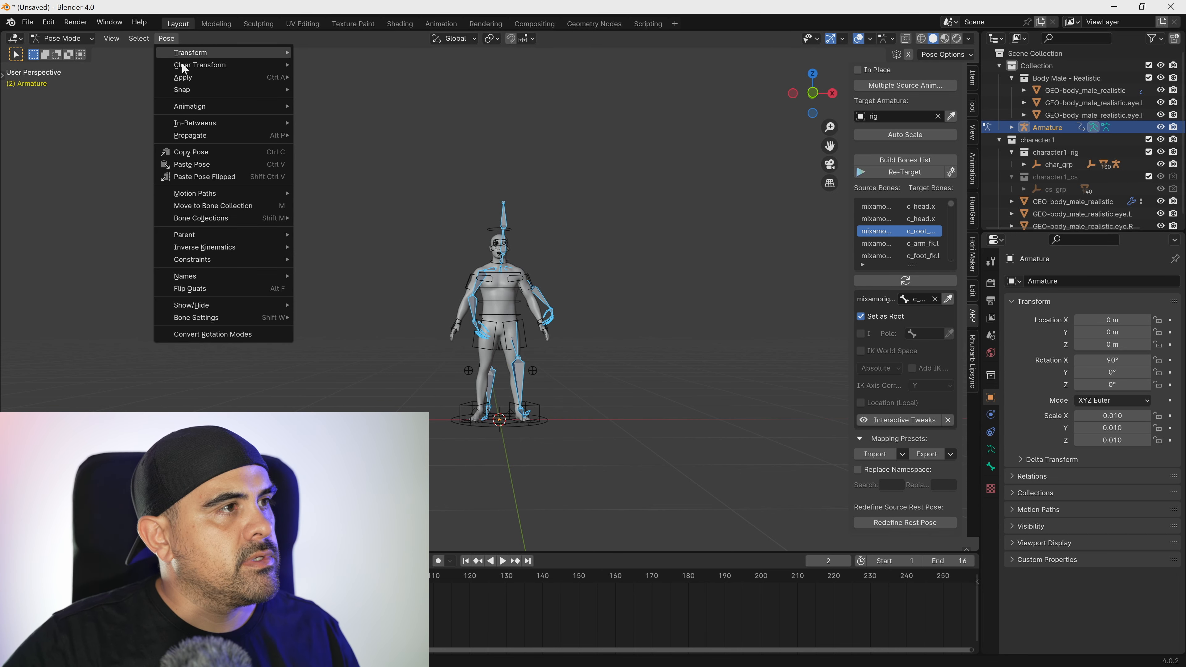
mouse_move(249, 66)
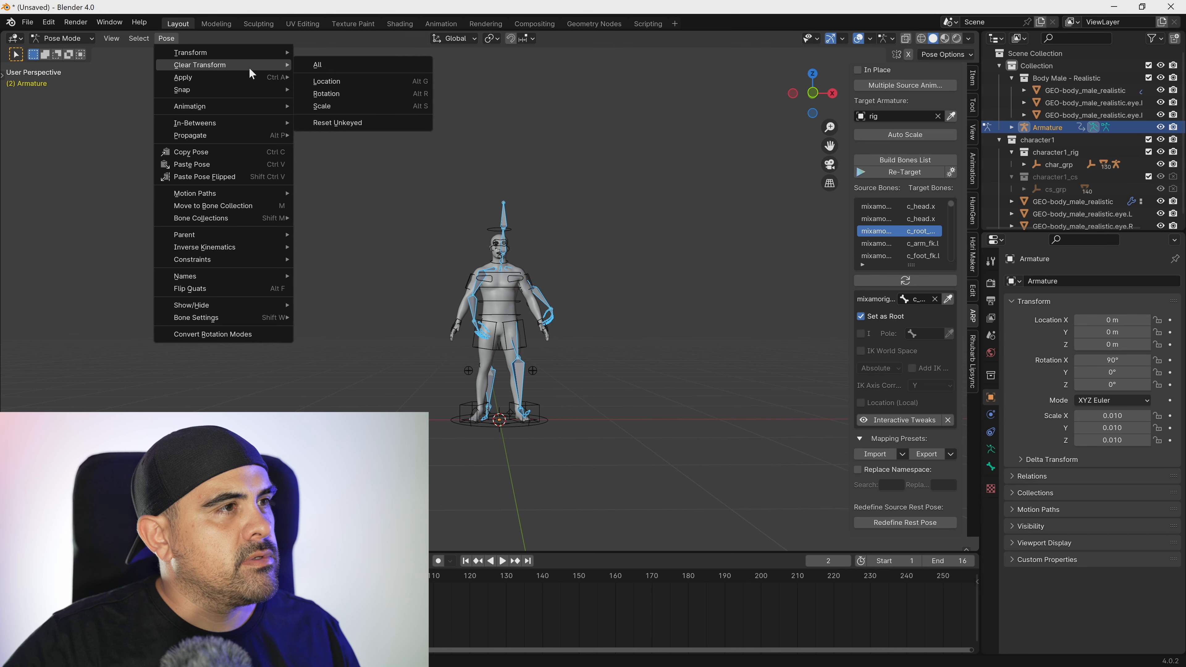
click(334, 65)
scroll(467, 337, up, 3)
scroll(463, 303, down, 1)
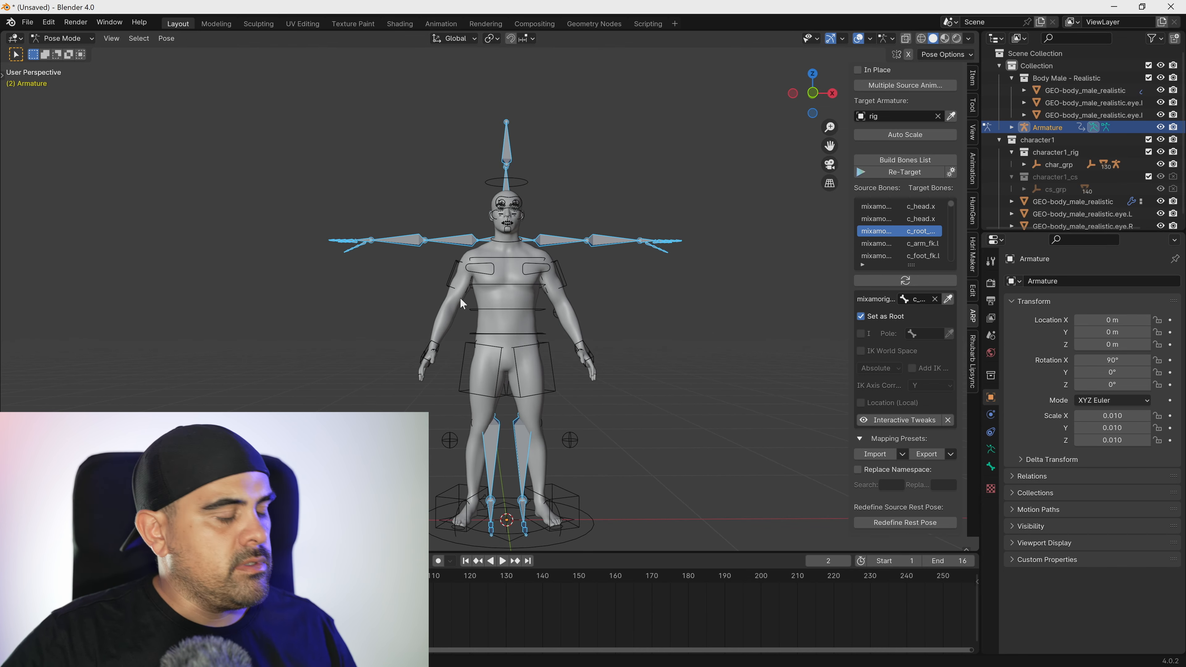
In front view, rotate the Mixamo RightArm and LeftArm bones down to match the character's arms, the left by about 67°.
key(grave)
click(379, 253)
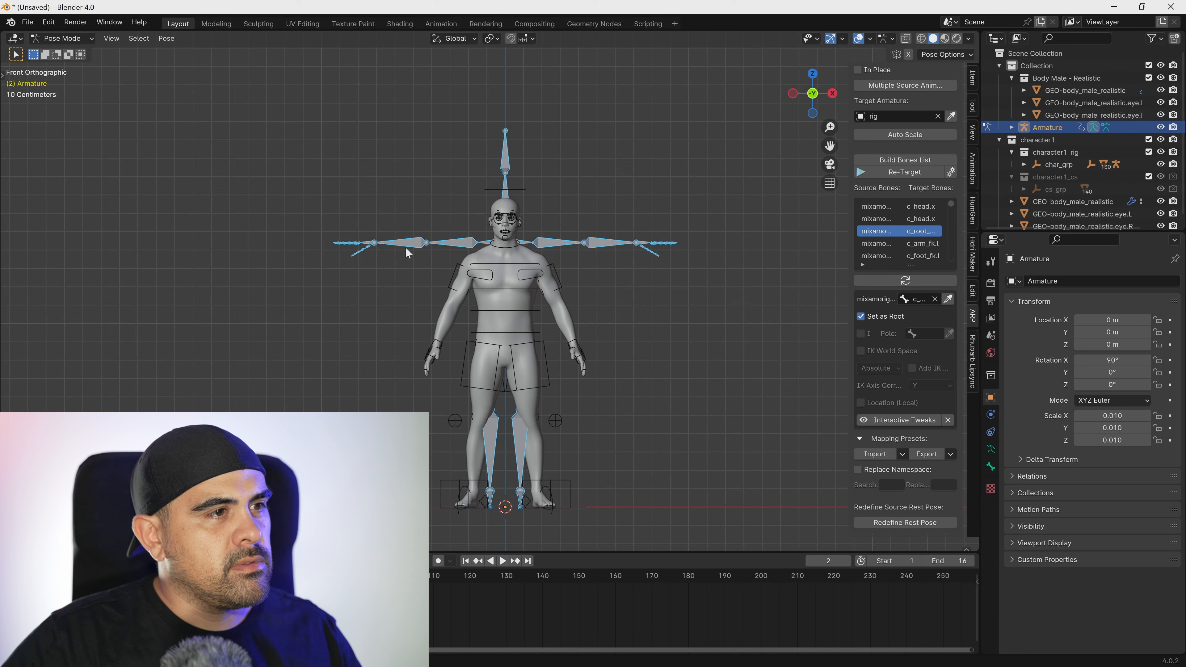
drag(390, 191, 458, 268)
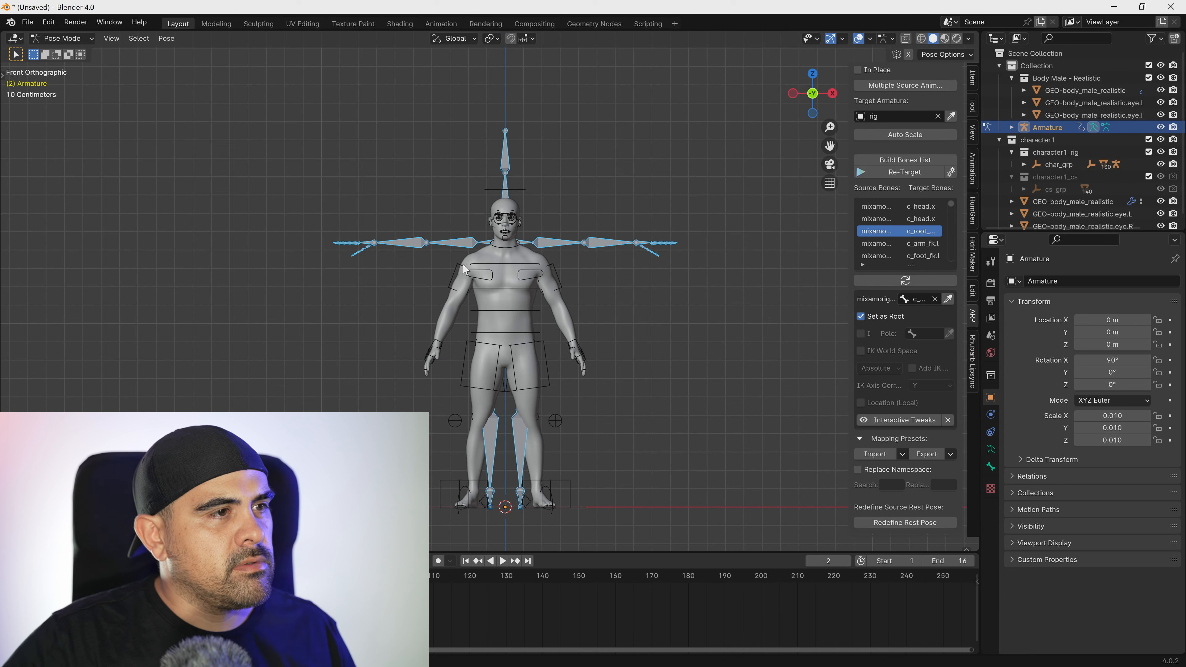
key(alt+a)
click(454, 243)
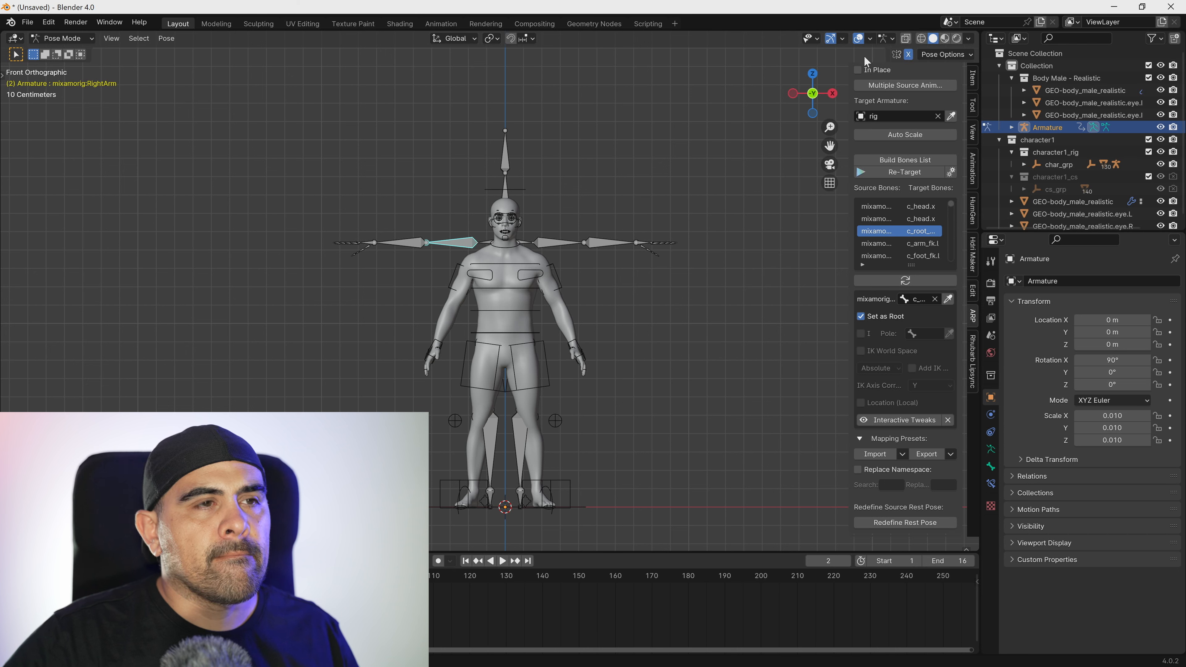
key(r)
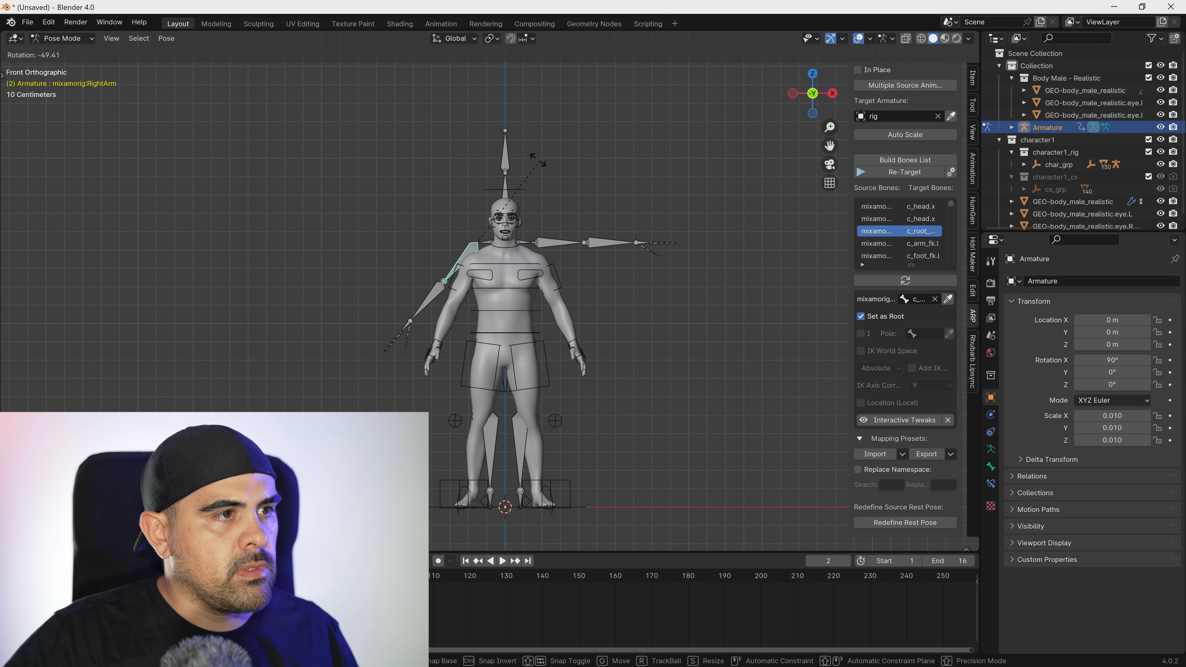
click(510, 153)
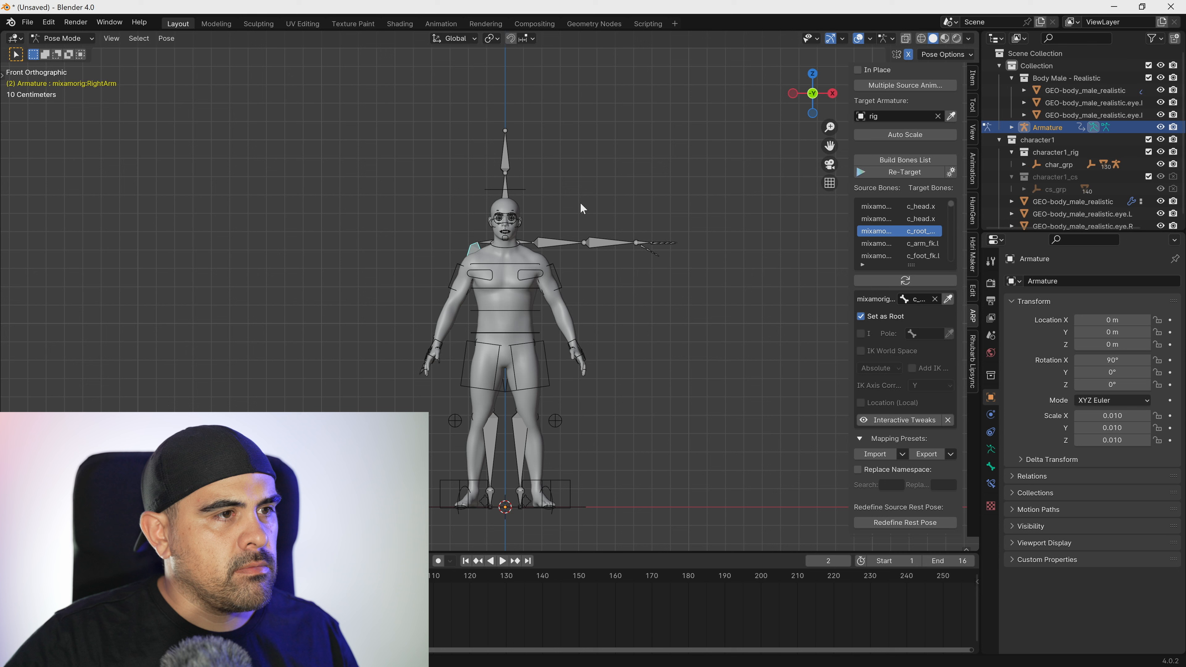
click(556, 242)
key(r)
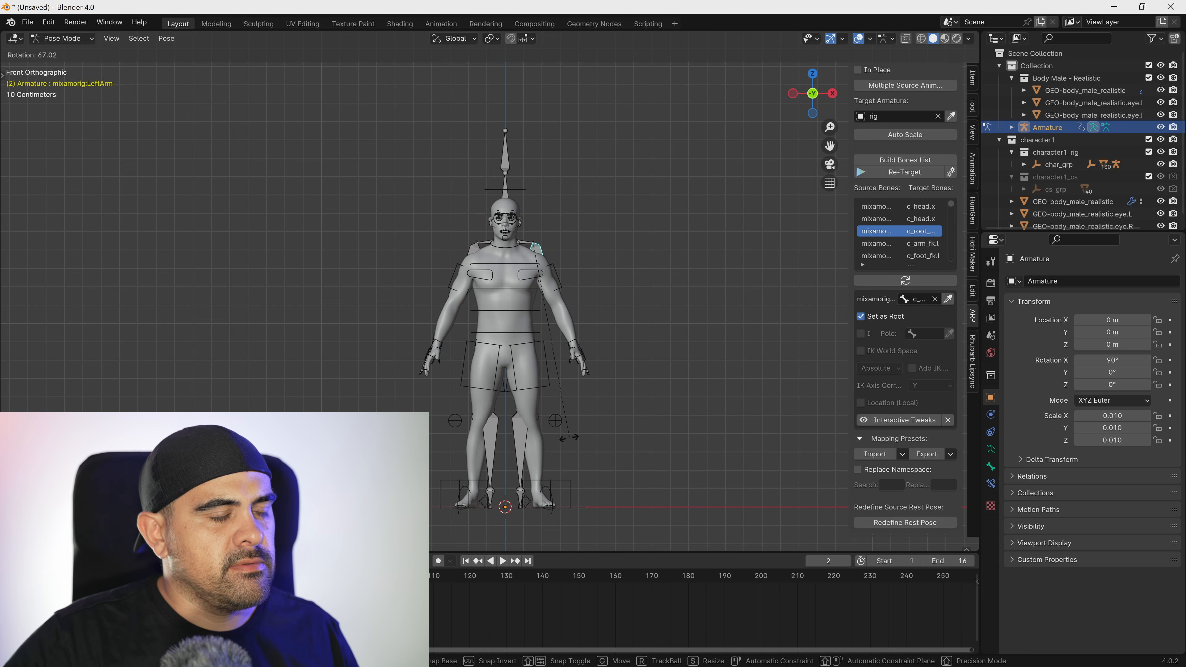
click(570, 438)
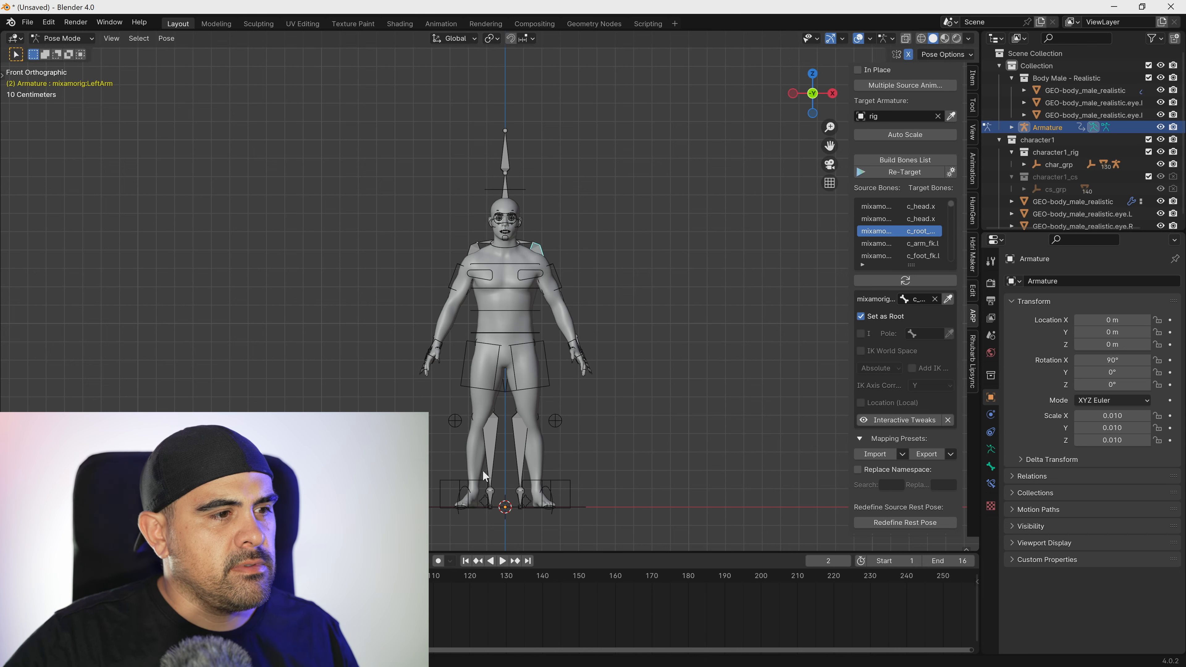
Rotate the Mixamo RightUpLeg and LeftUpLeg bones slightly outward to line up with the character's legs.
click(491, 400)
key(r)
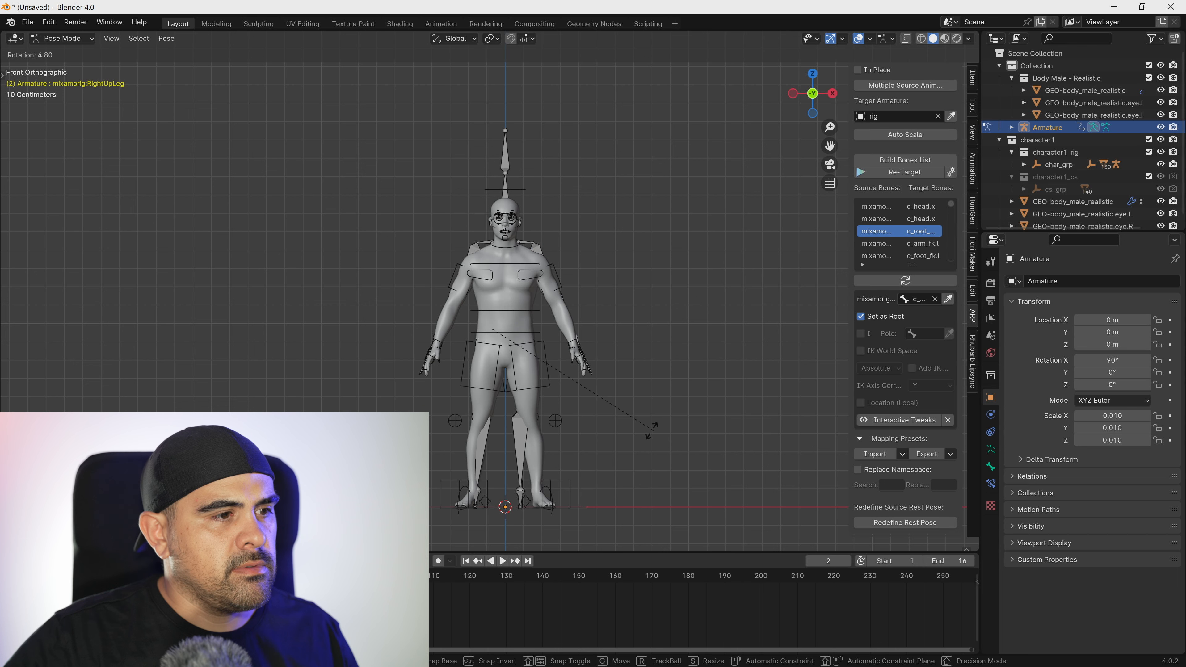
click(633, 429)
click(522, 389)
key(r)
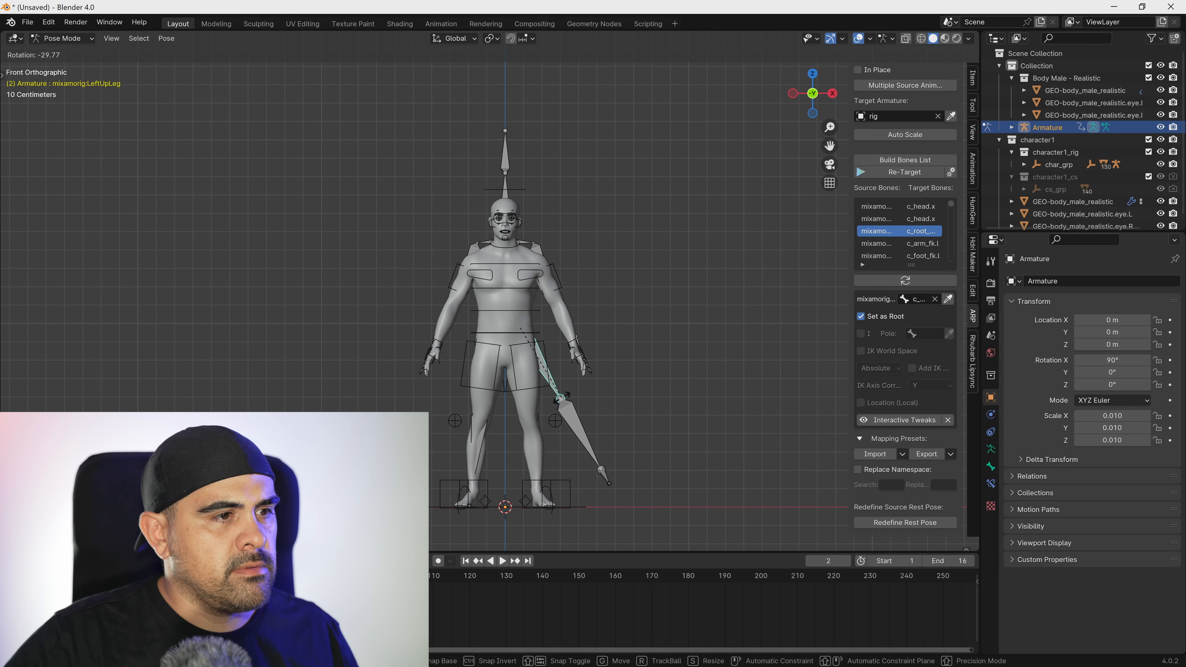
click(542, 411)
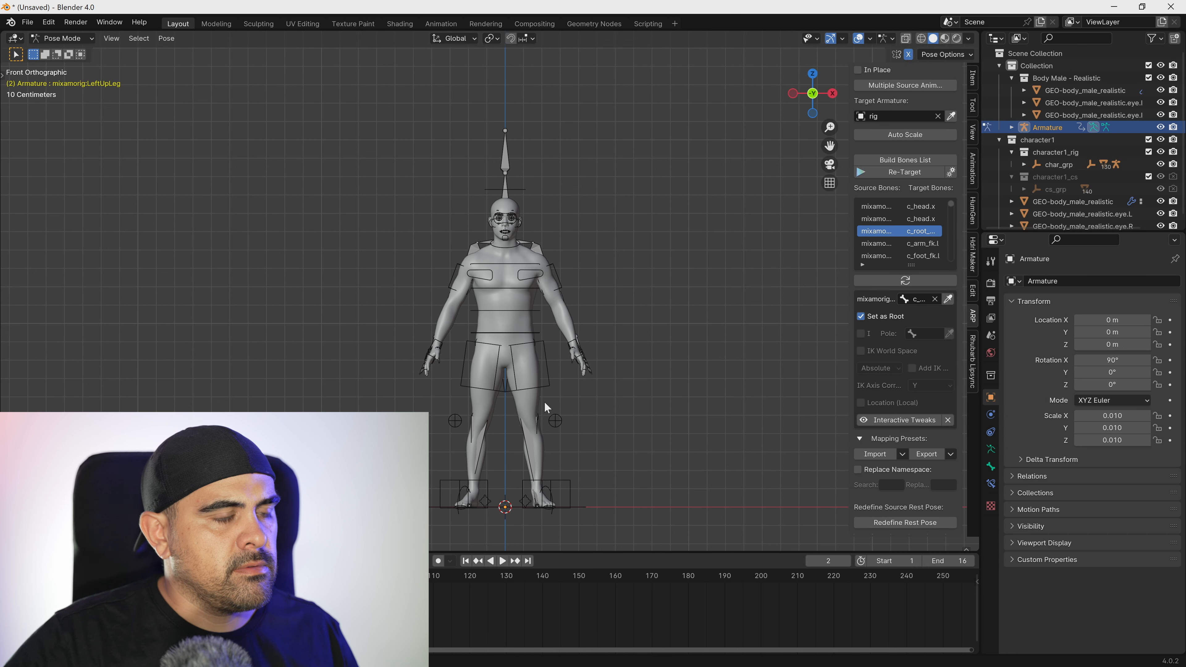
Select all Mixamo bones, redefine the source rest pose from the Current Pose option and apply it.
key(a)
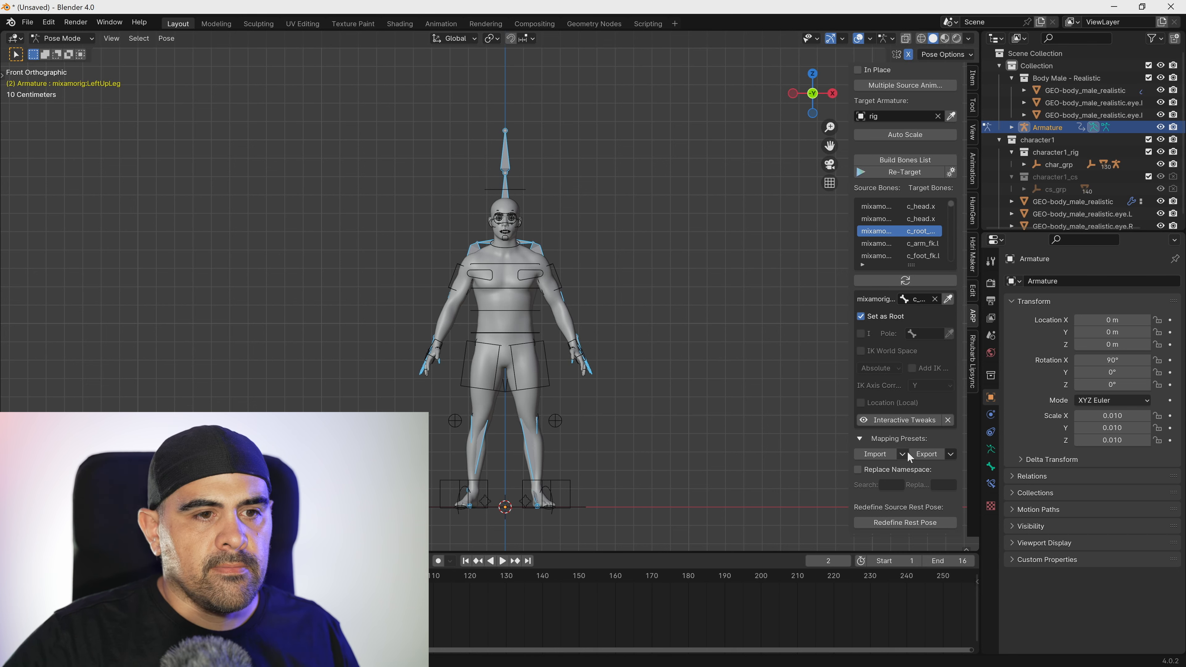
click(911, 522)
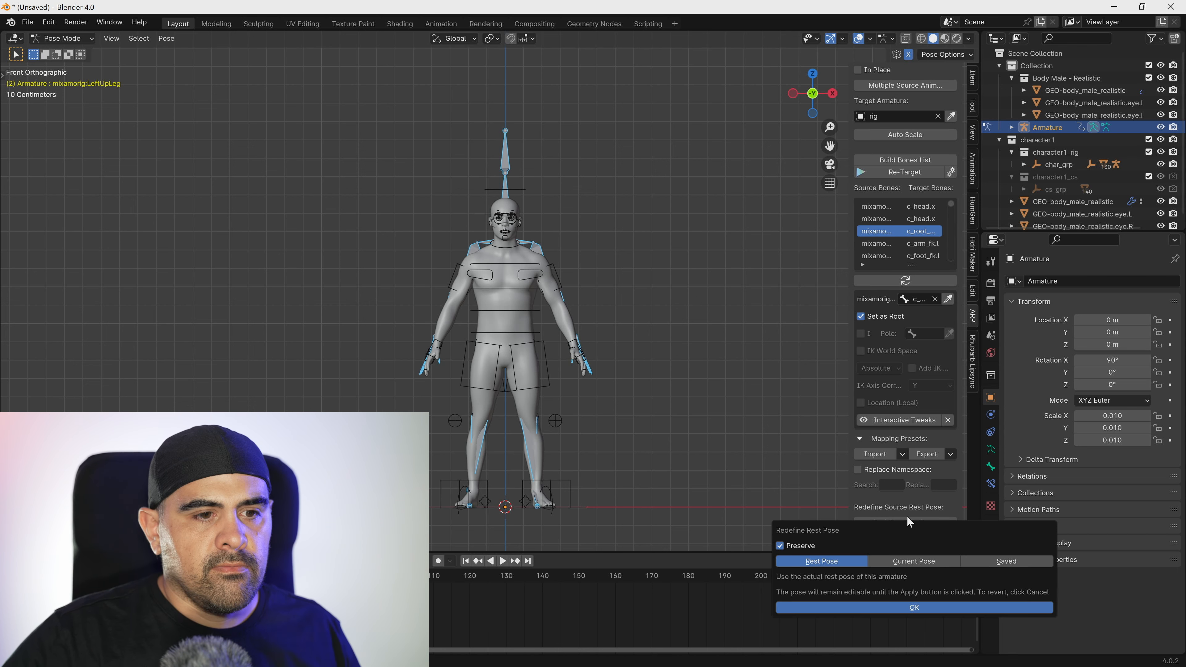
click(915, 561)
click(916, 609)
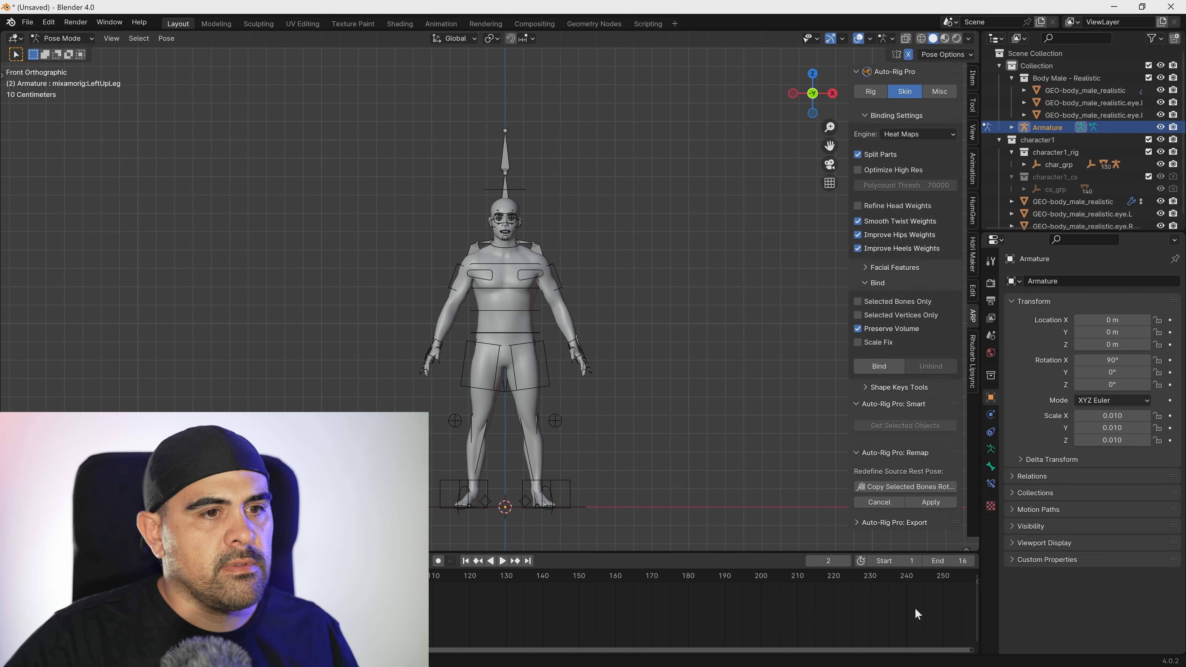
click(933, 505)
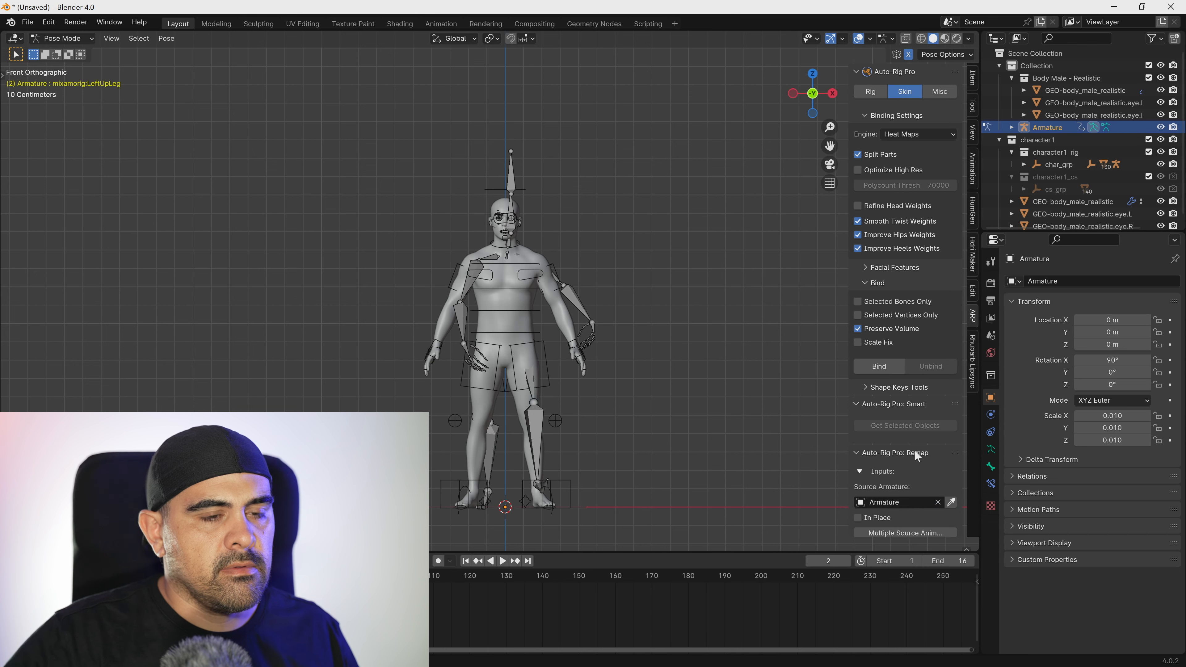
scroll(888, 392, down, 5)
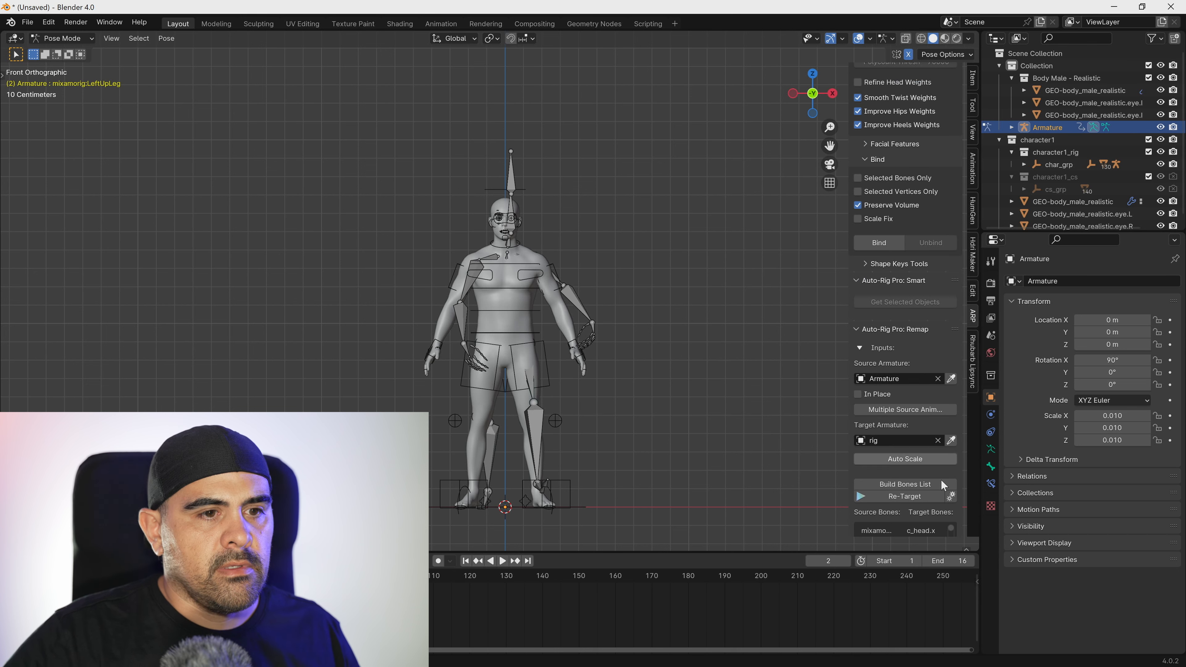
Re-target the Mixamo animation onto the rig with the end frame set to 16.
click(916, 499)
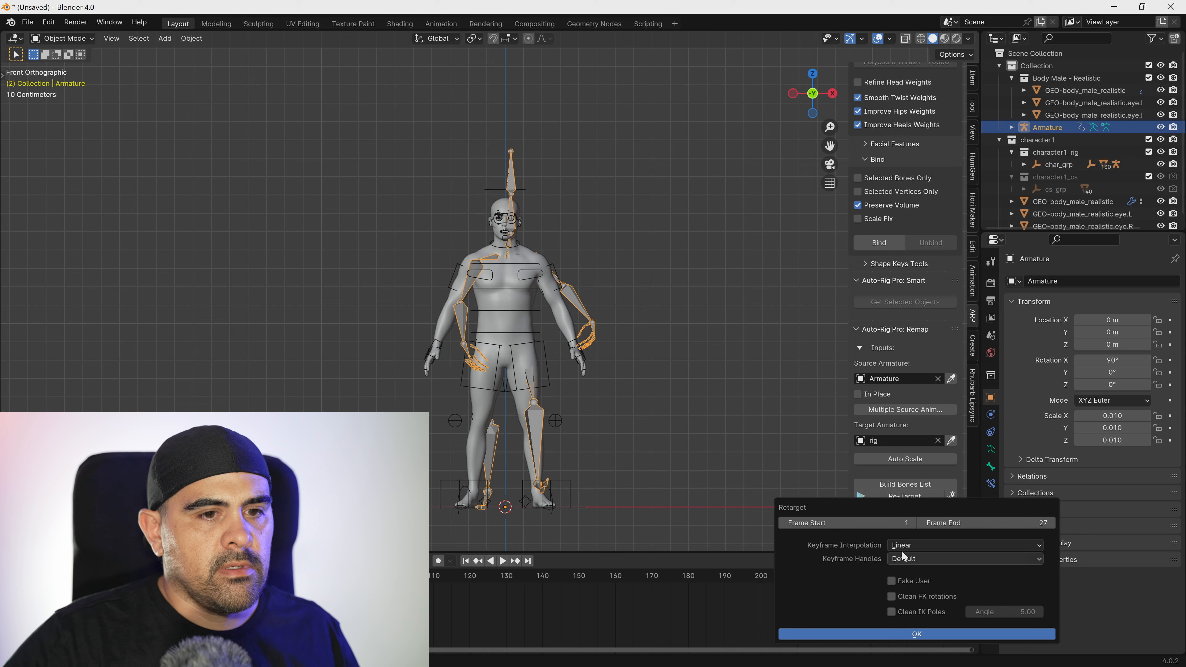
click(1035, 524)
text(16)
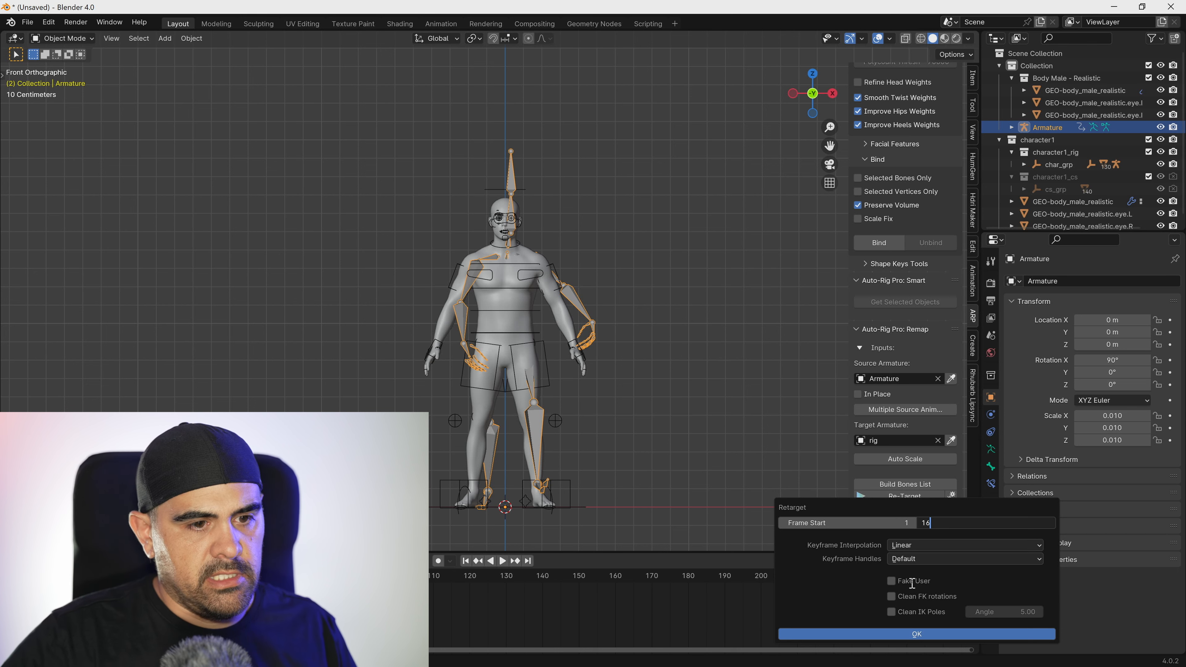
key(Return)
click(952, 634)
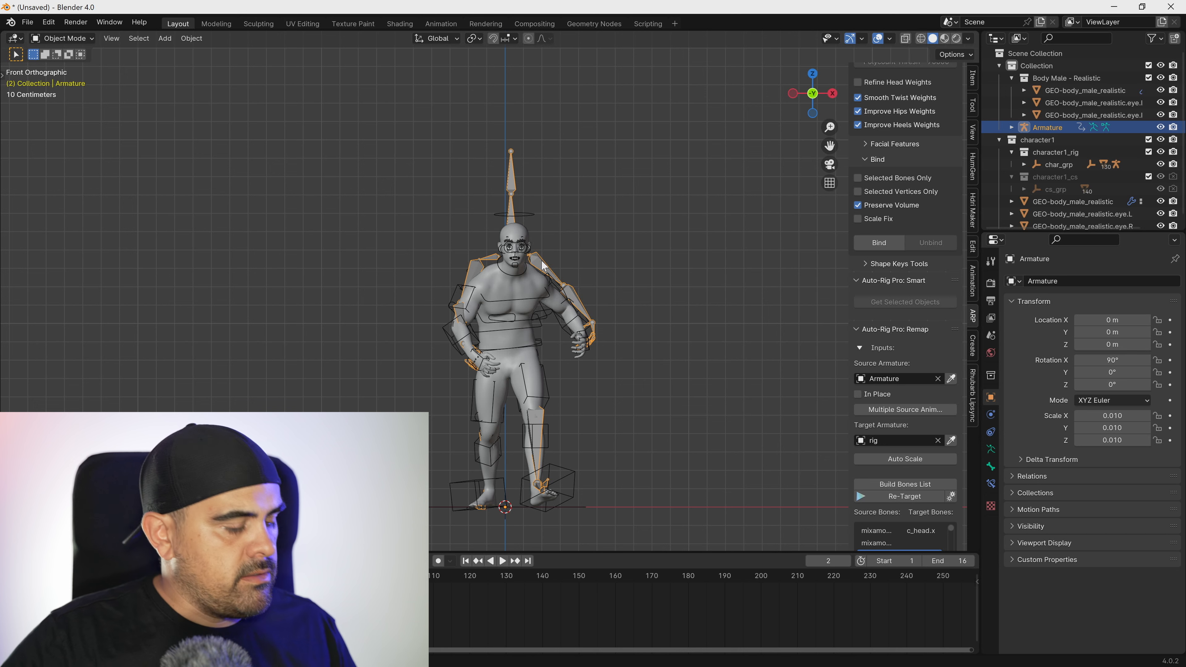
Delete the source Mixamo armature and play the retargeted animation on the character.
key(Delete)
key(space)
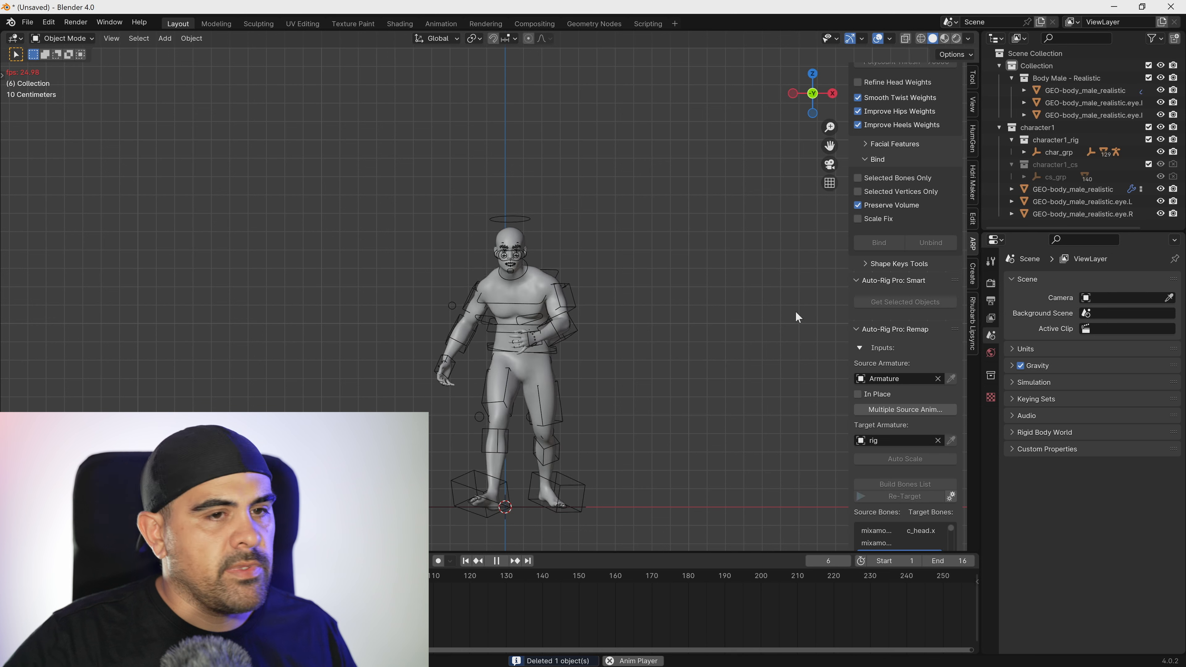
key(space)
Enable the body mesh's Multires modifier in the viewport and play the walk animation again.
click(546, 292)
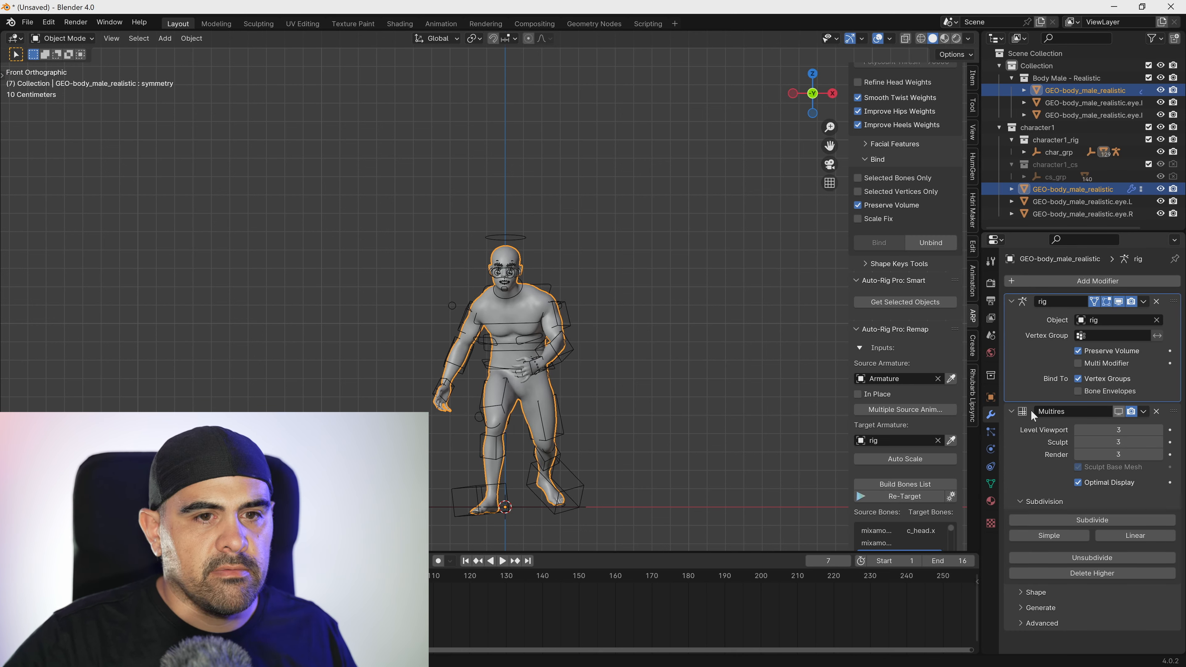
key(space)
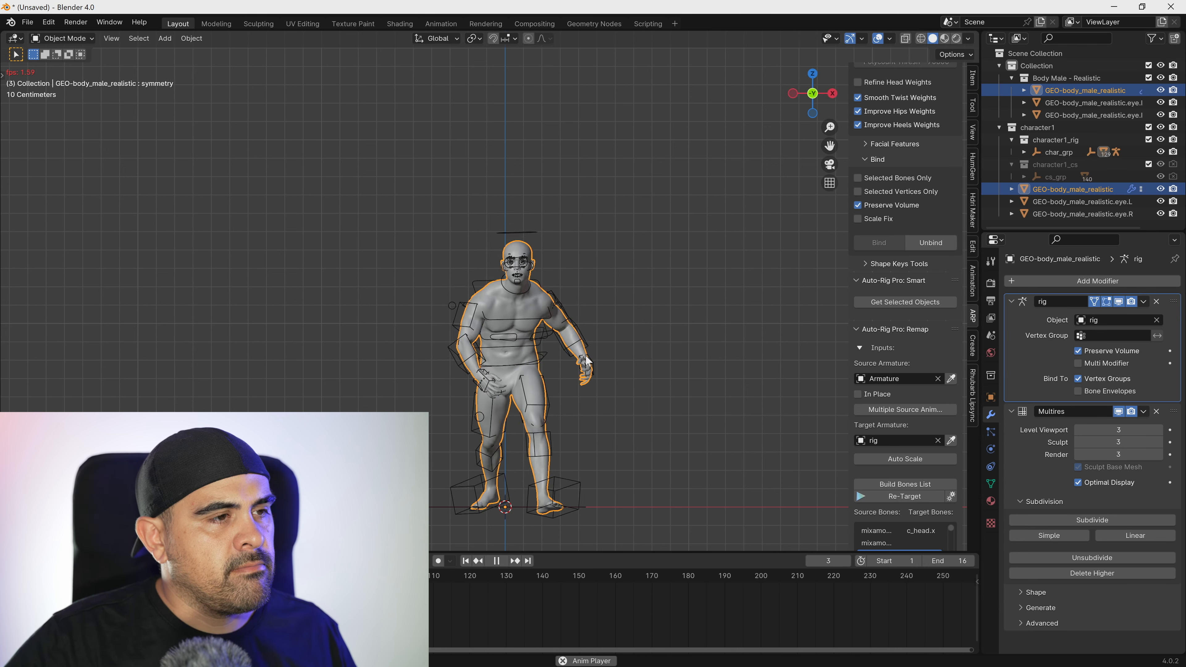
key(space)
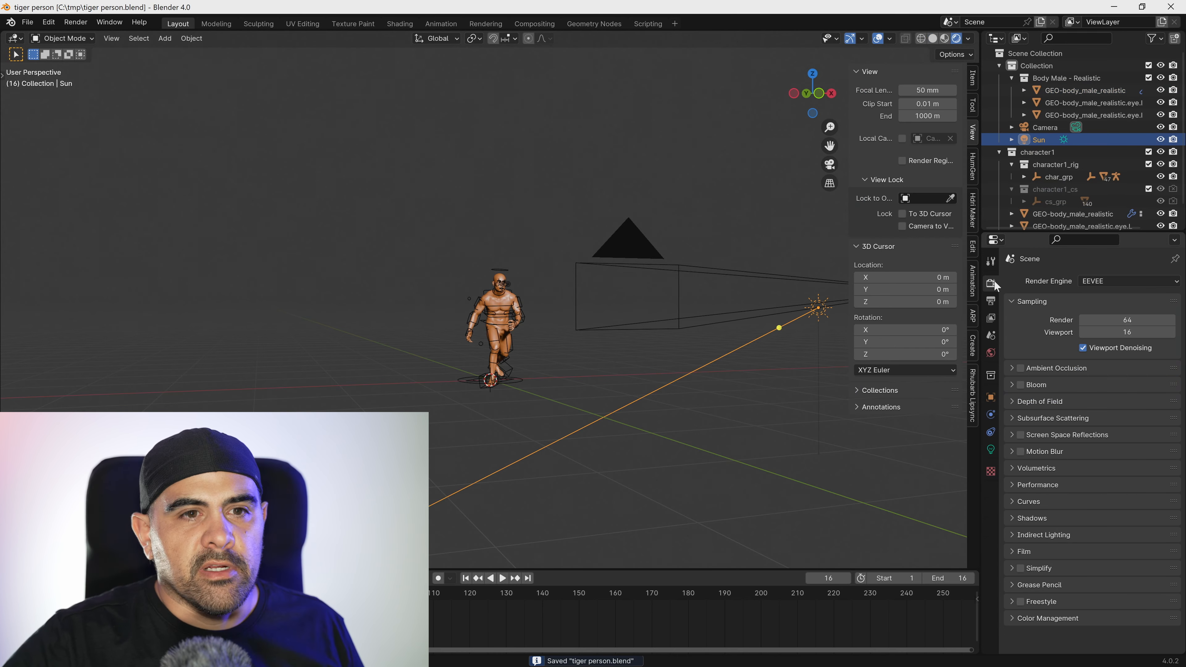
Use the EEVEE render engine and set the Color Management view transform to Standard.
click(1123, 281)
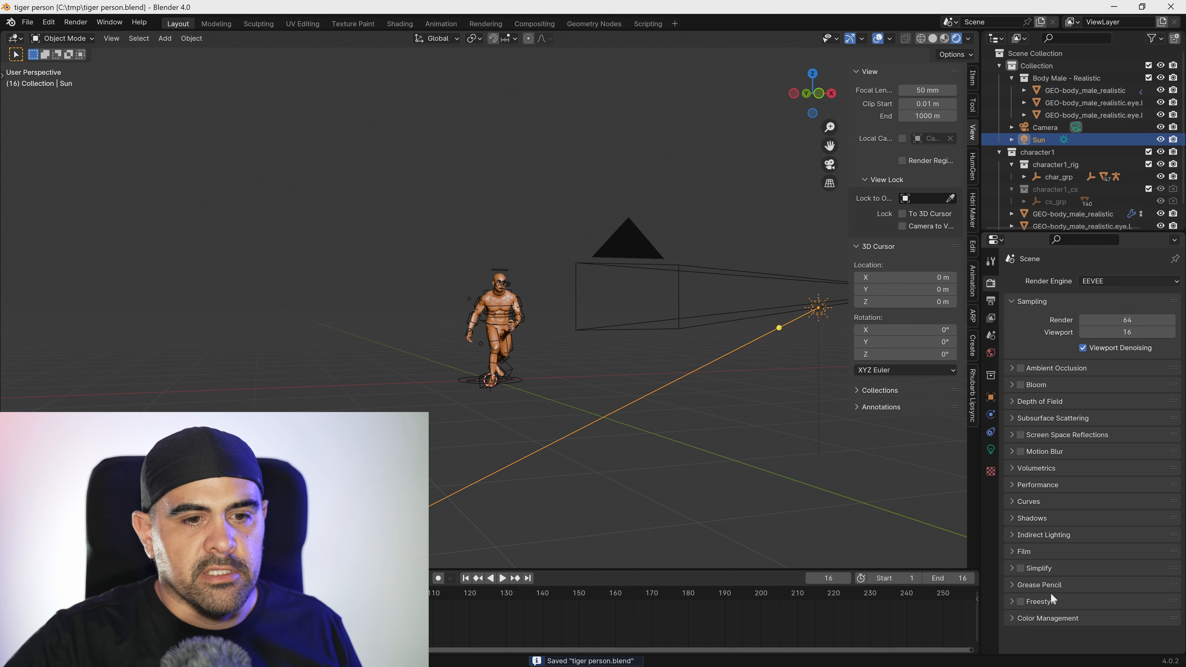
click(1032, 618)
scroll(1085, 619, down, 4)
click(1100, 552)
click(1102, 554)
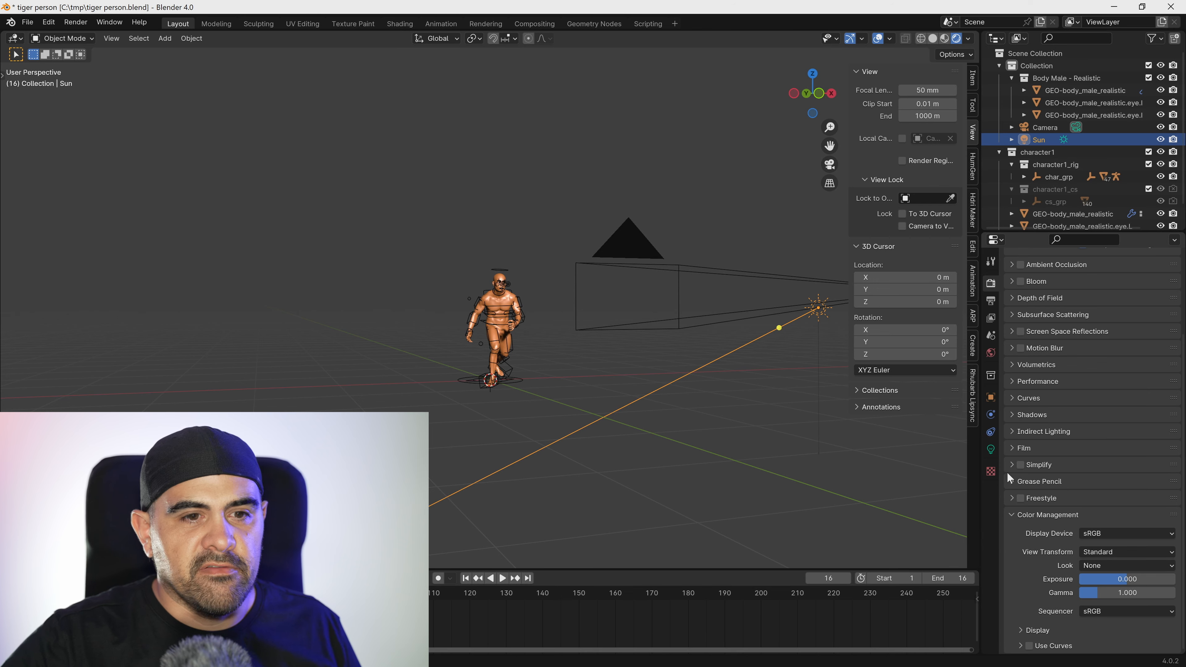
scroll(1017, 418, up, 5)
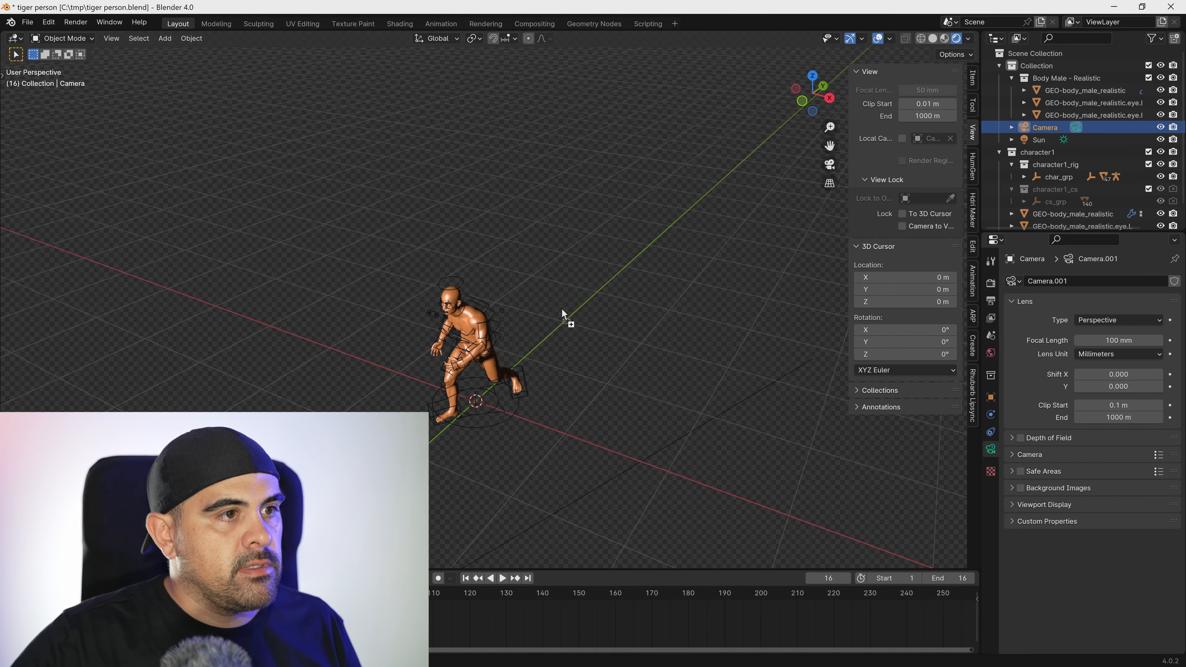
Add the Abu Simbel image to the scene as an empty, clear its rotation and rotate it 90° about X.
drag(601, 302, 601, 302)
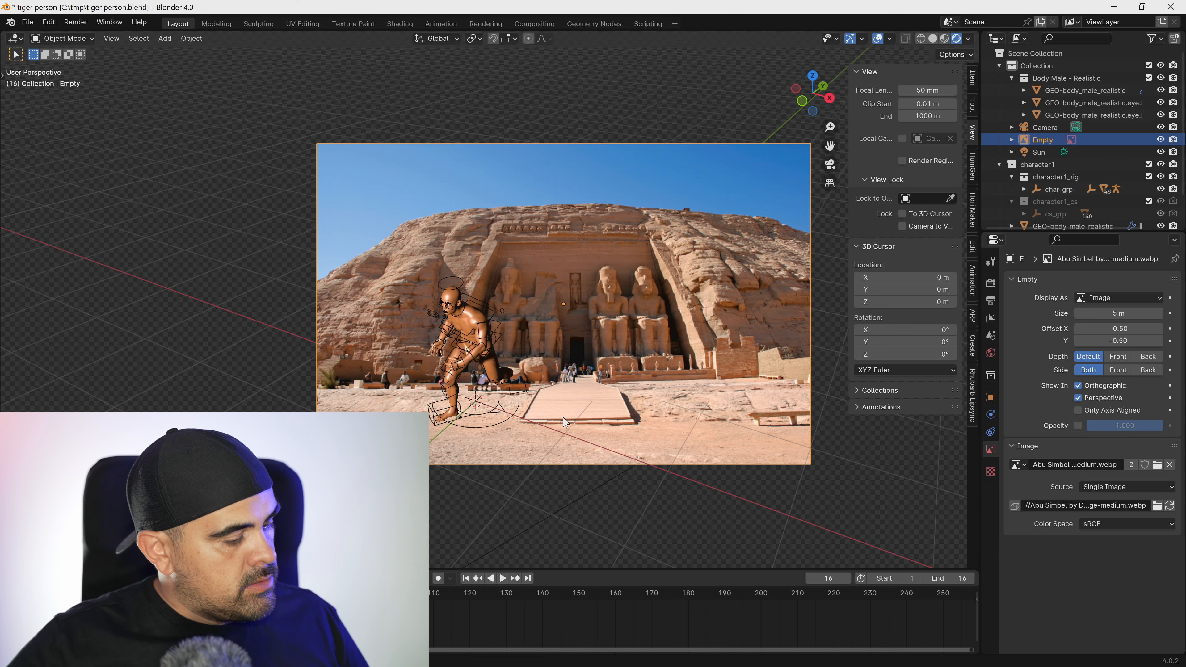
key(alt+r)
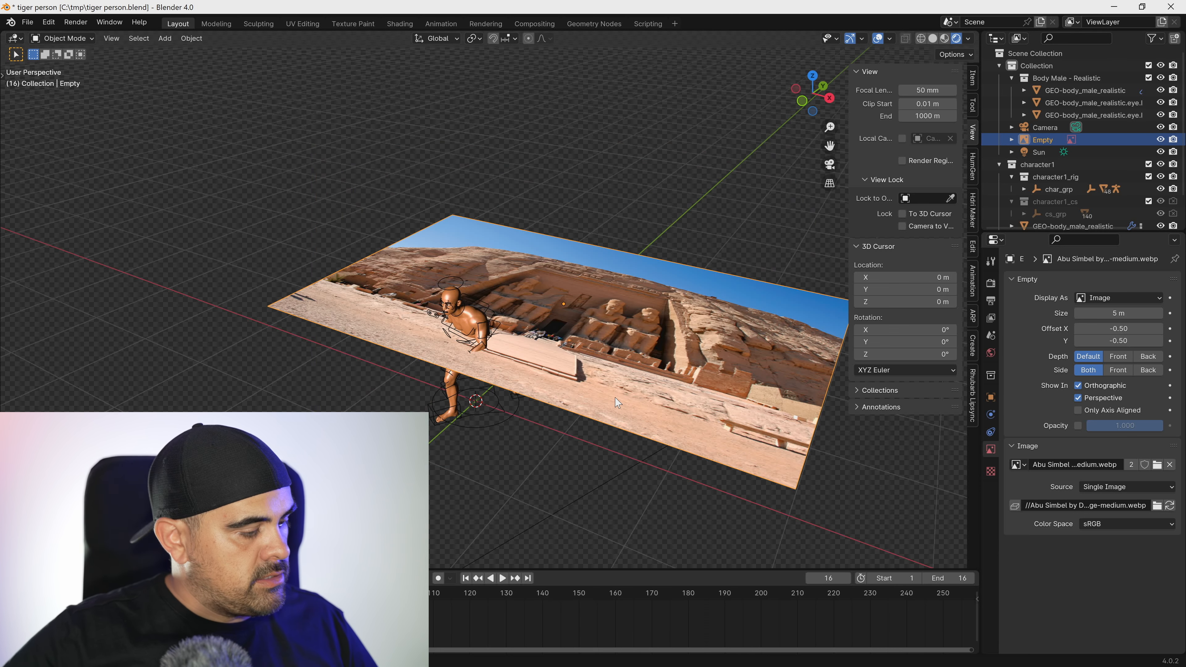
text(rx90)
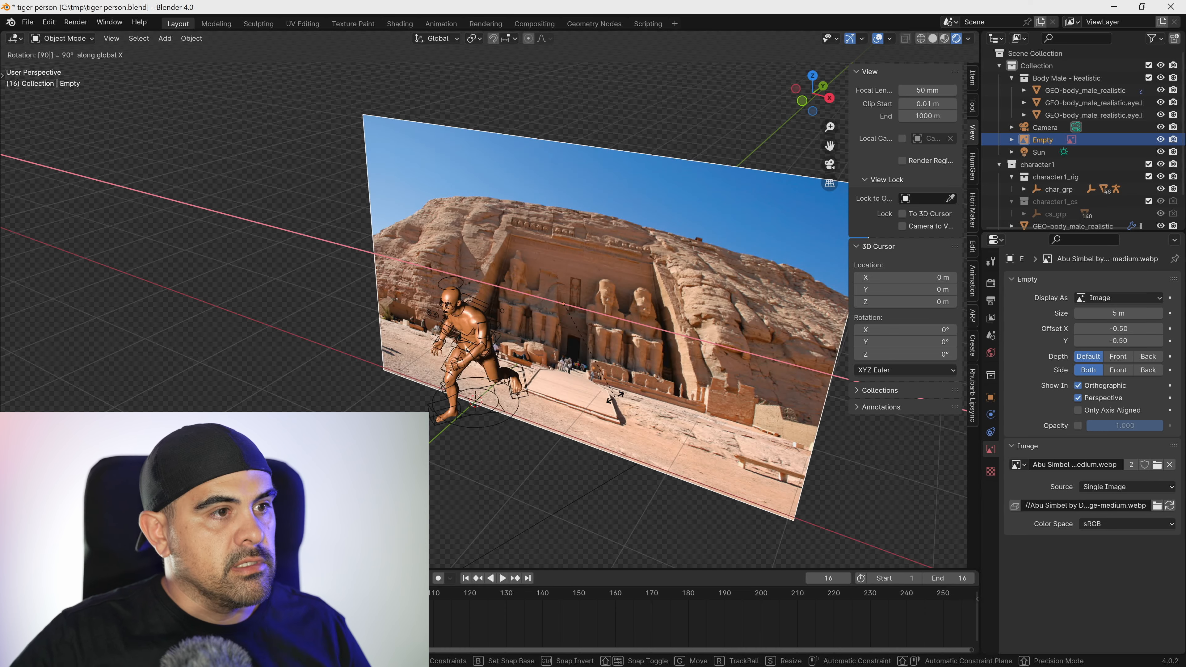
key(Return)
In camera view, move the Abu Simbel image about -0.49 m in X and 0.05 m in Z to frame it behind the character.
middle_drag(600, 422, 603, 419)
key(KP_0)
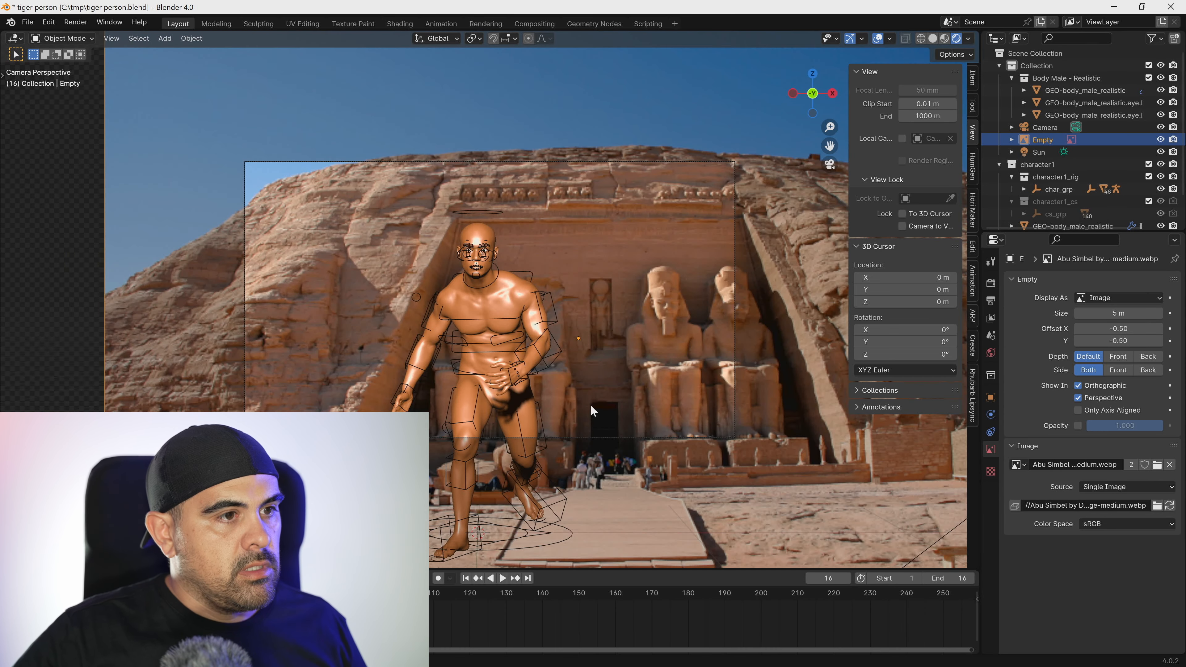
key(g)
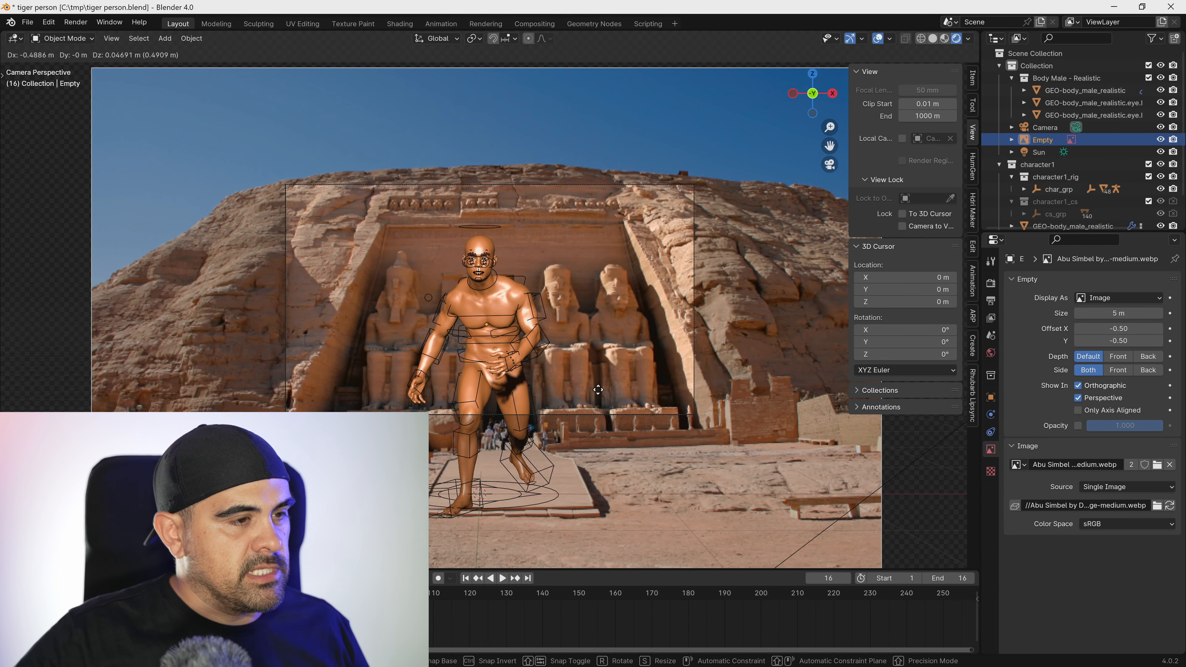
click(489, 443)
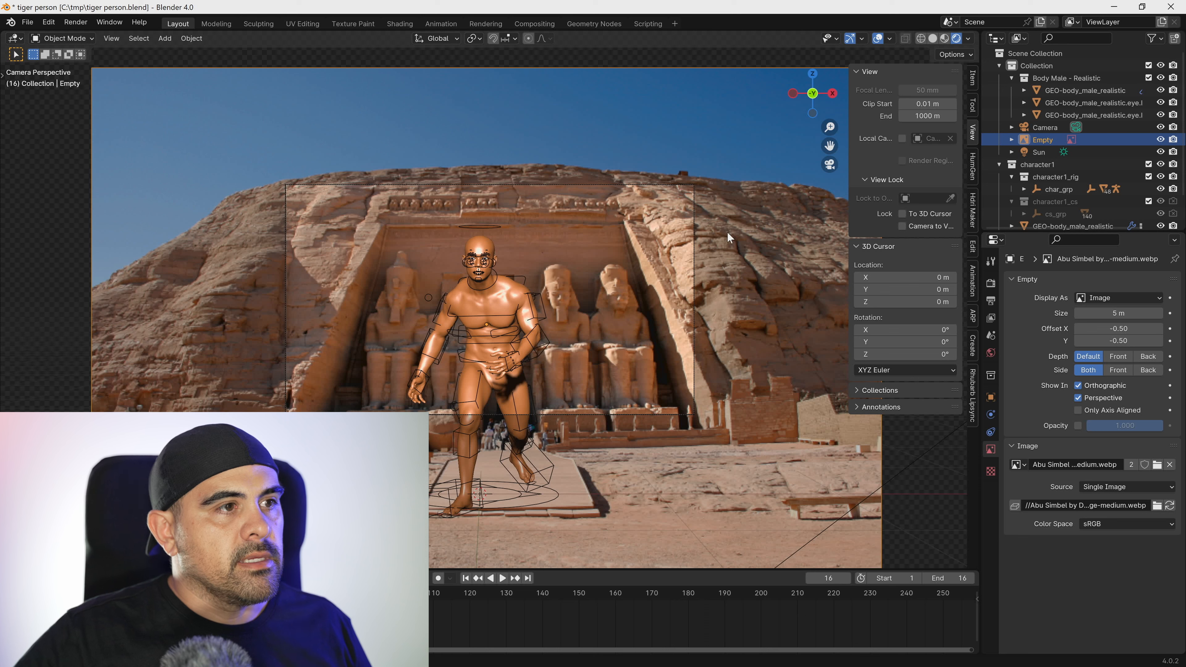
Change the body material's base color to a dull mauve-grey with hue 0.902, saturation 0.208 and value 0.122.
click(478, 305)
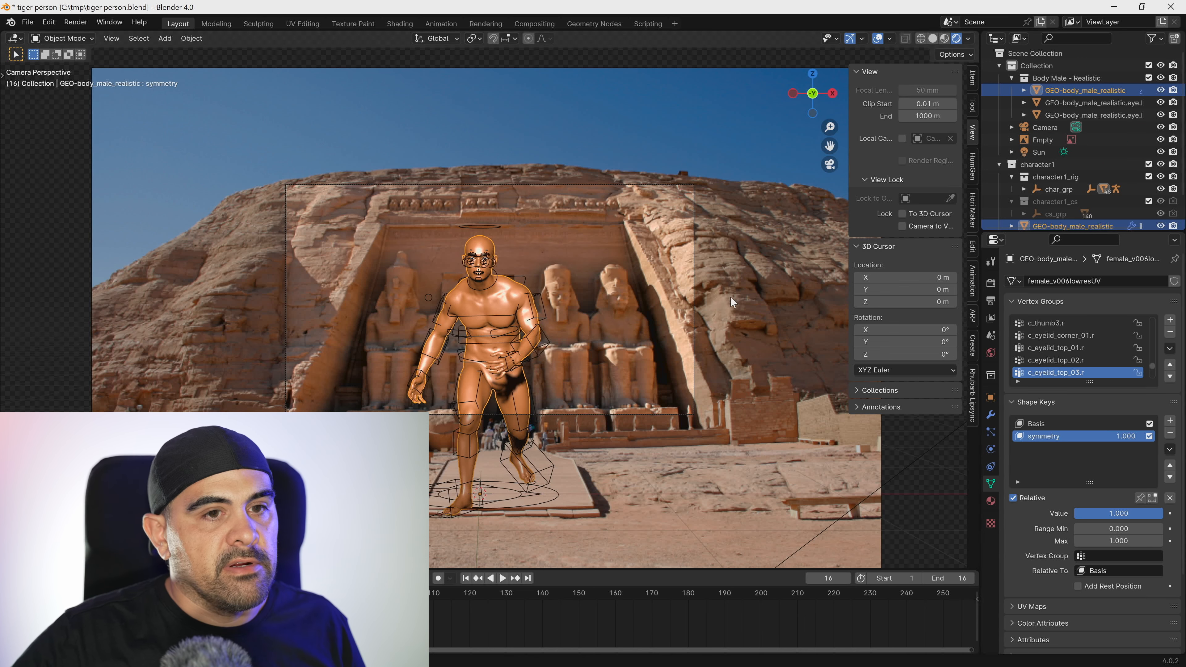
click(992, 499)
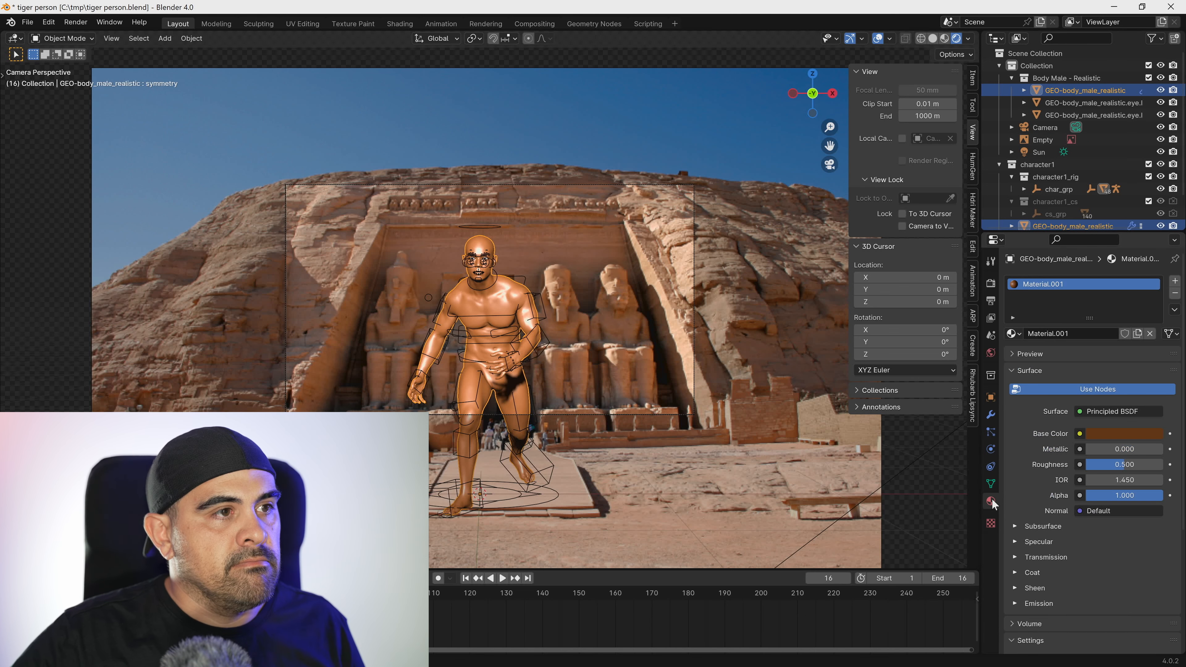
click(1122, 433)
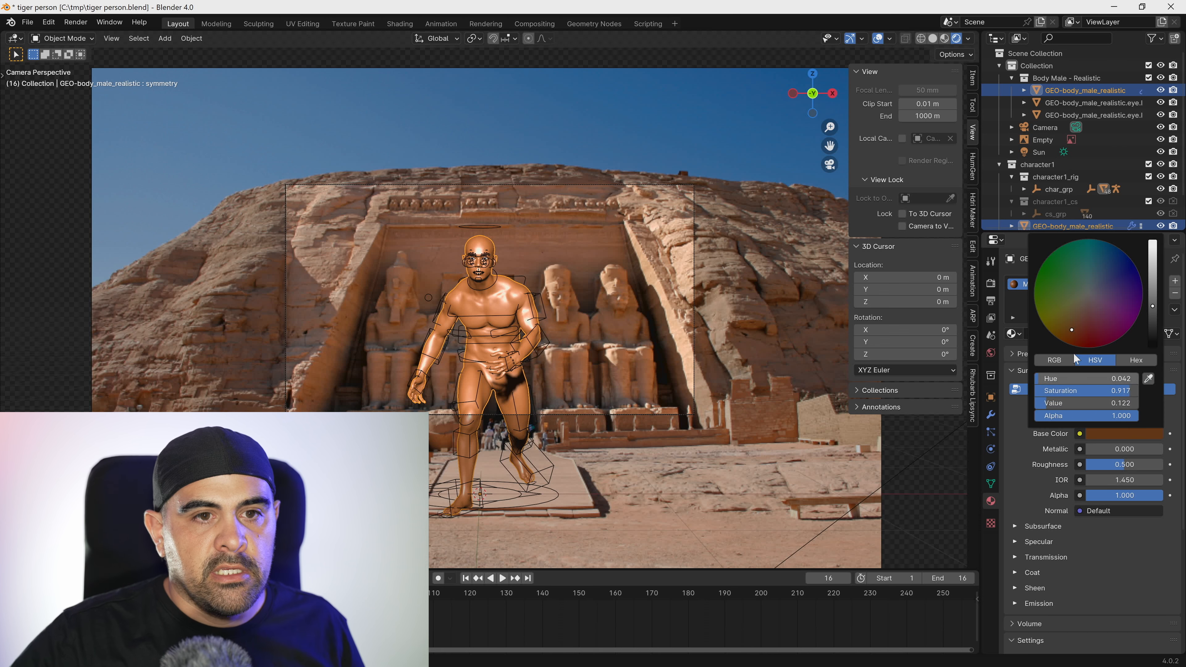
click(1090, 287)
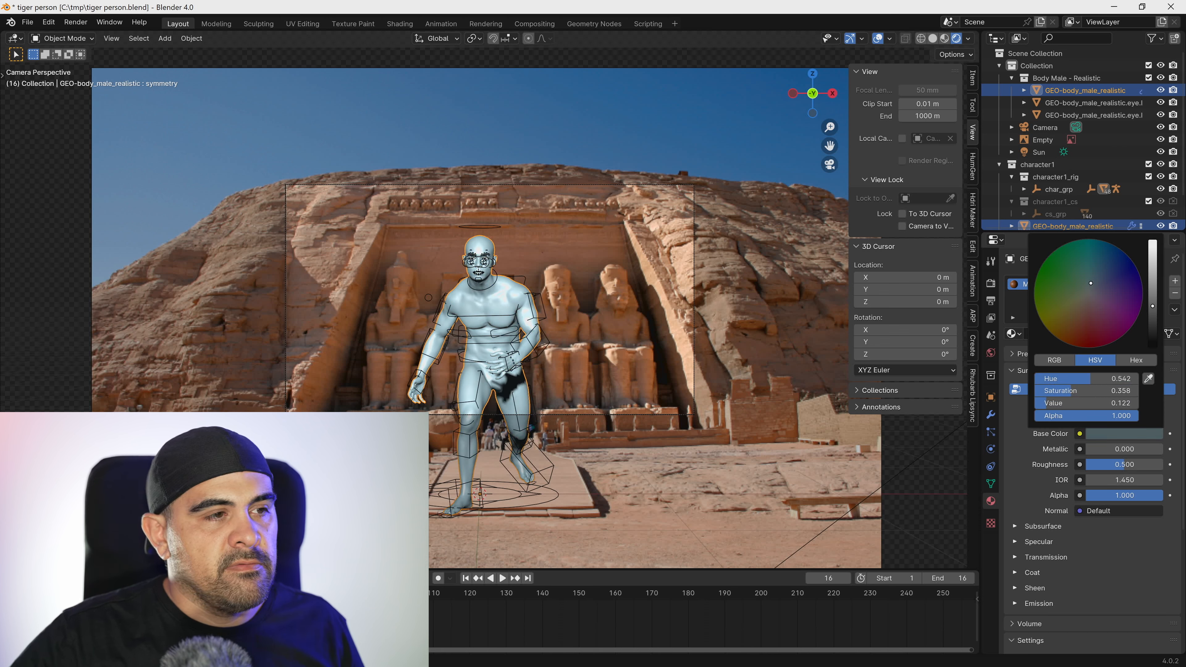
drag(1088, 290, 1092, 300)
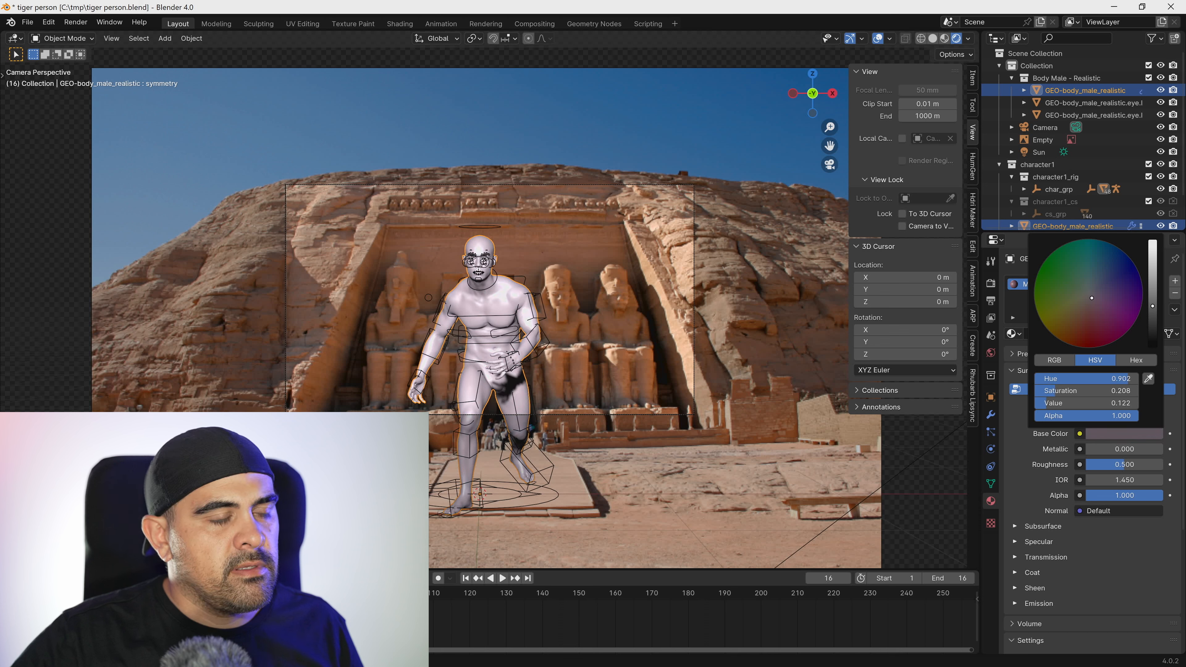
click(704, 289)
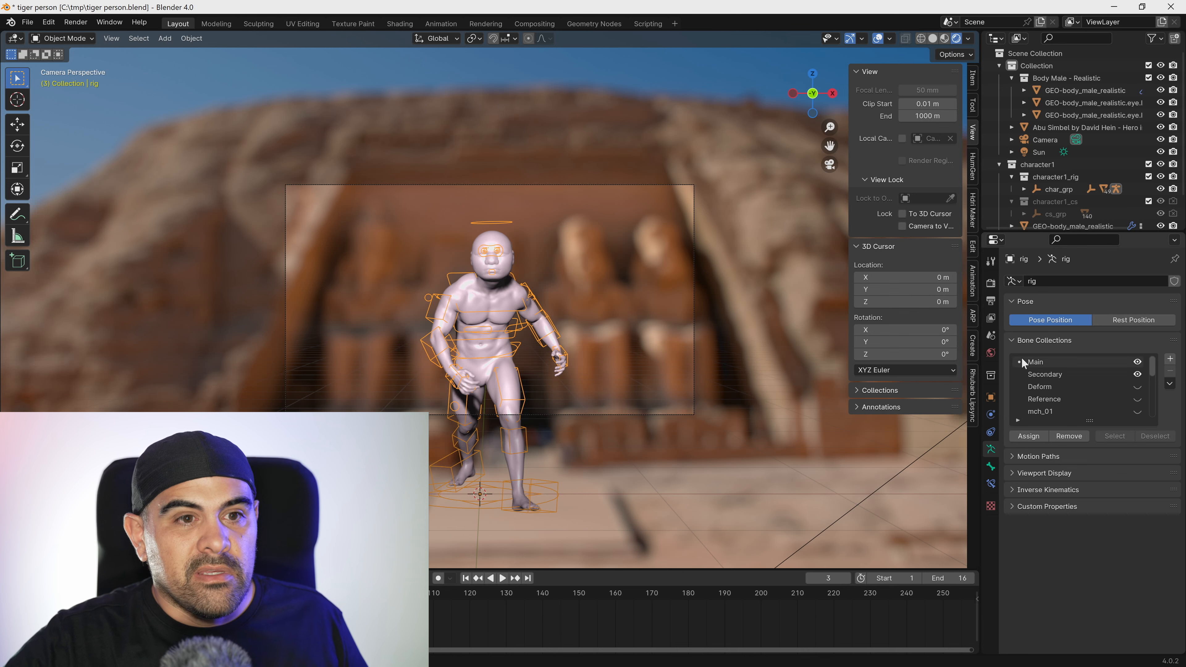
Set the scene's output resolution to 1280 × 720 px.
click(991, 301)
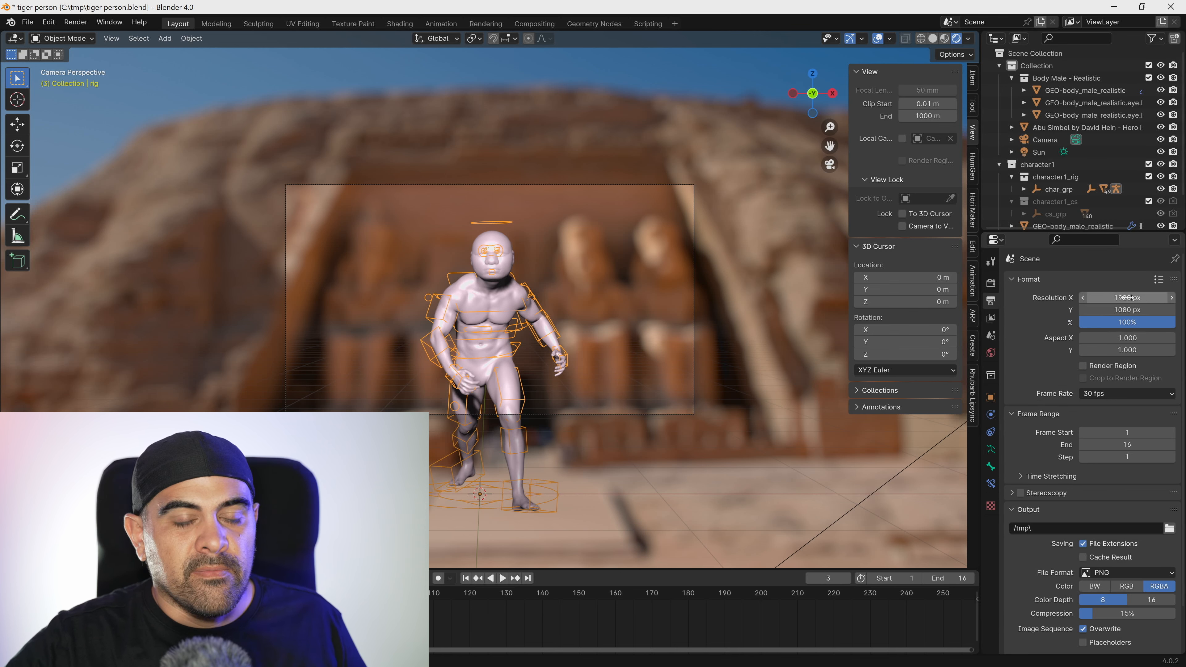
click(1144, 299)
text(1280)
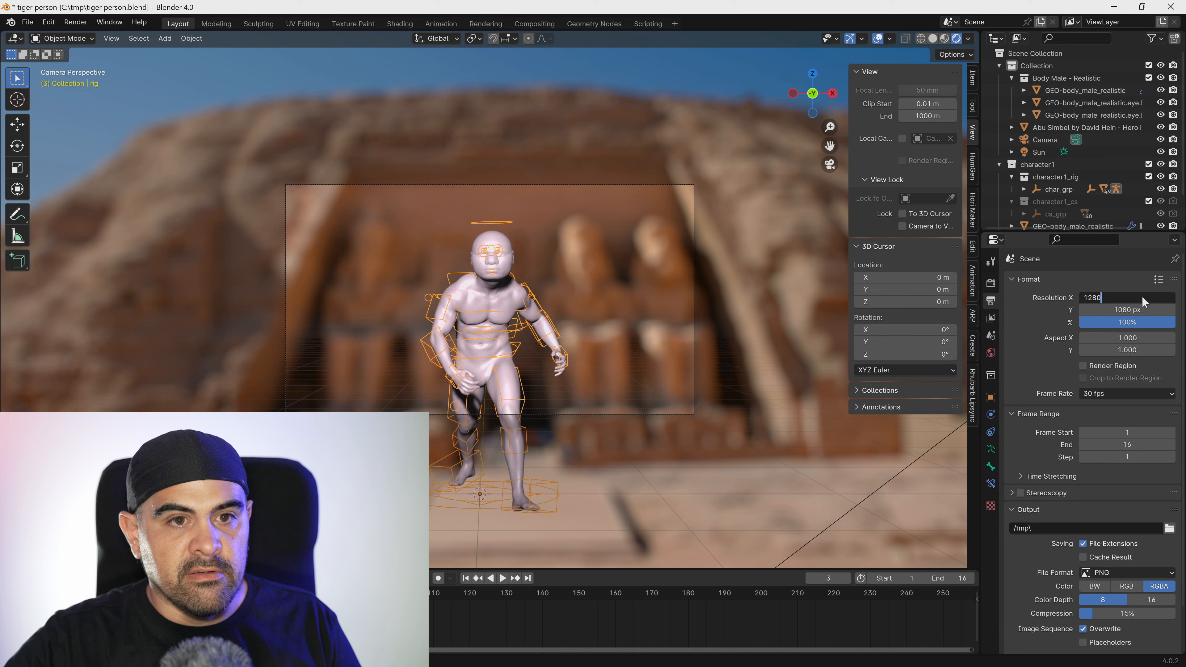
key(Return)
click(1151, 310)
text(7)
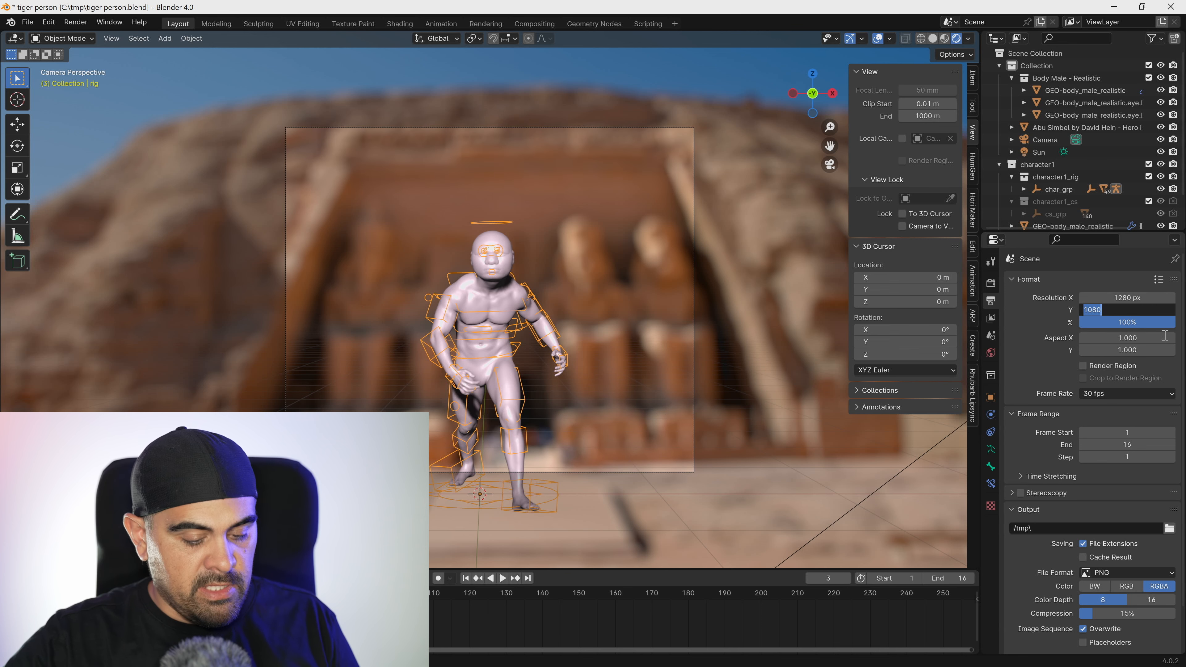
key(Return)
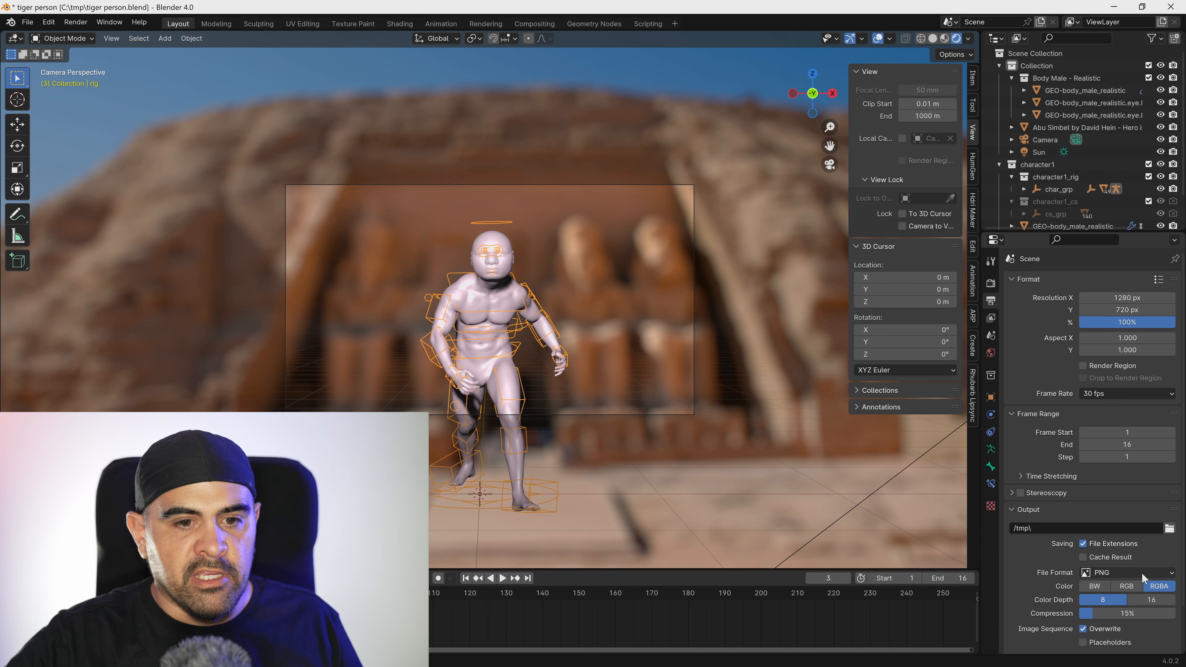
Set the output to FFmpeg Video in an MPEG-4 container and render the animation to /tmp\tigerman.
click(1142, 573)
click(1133, 507)
click(1133, 508)
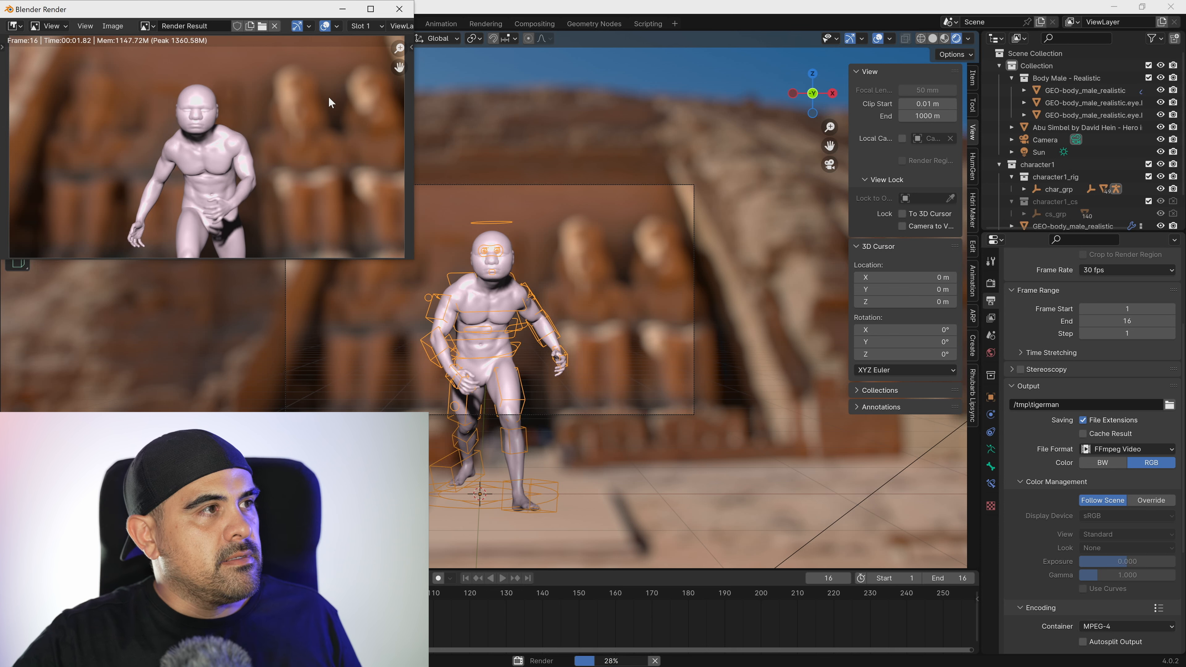
click(399, 9)
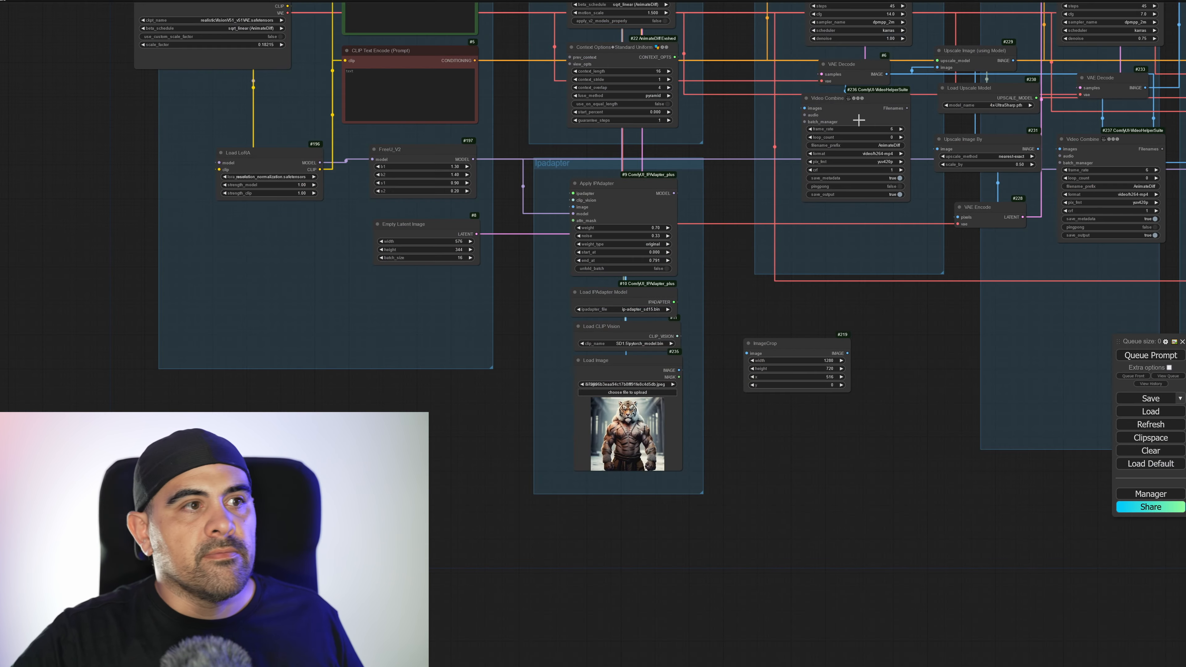
Switch to ComfyUI, realign the Load Checkpoint node with the Video Loader / CN group and widen that group to make room for more nodes.
drag(489, 314, 717, 434)
drag(392, 127, 297, 123)
drag(537, 353, 449, 362)
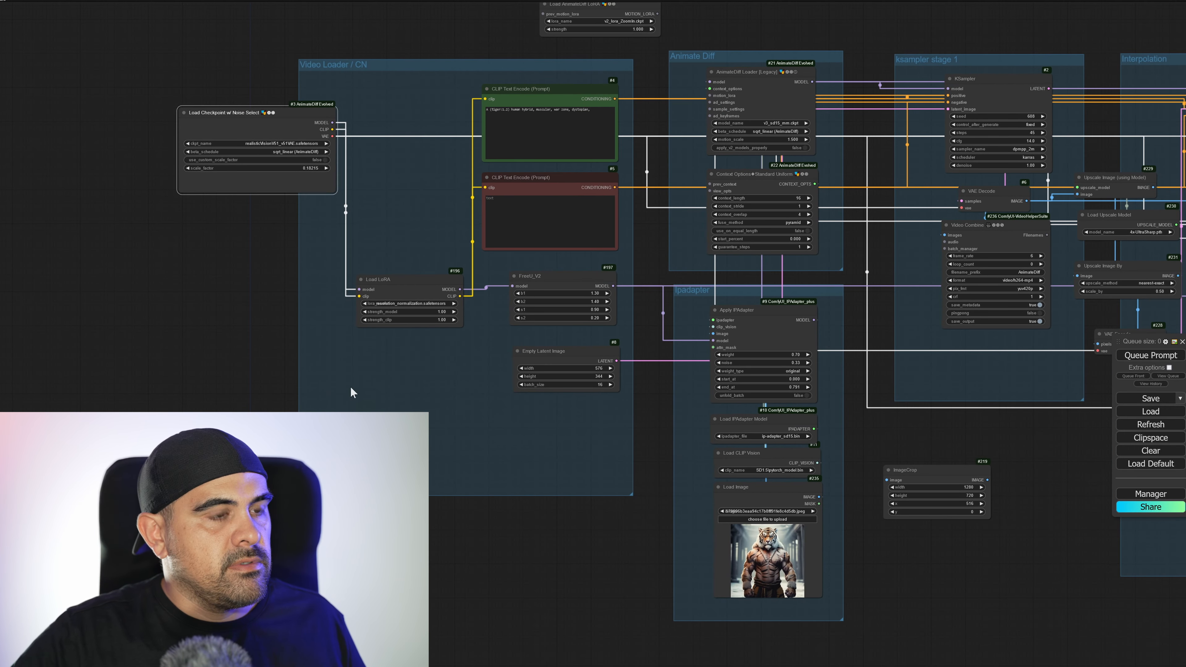
double_click(303, 382)
drag(144, 276, 429, 318)
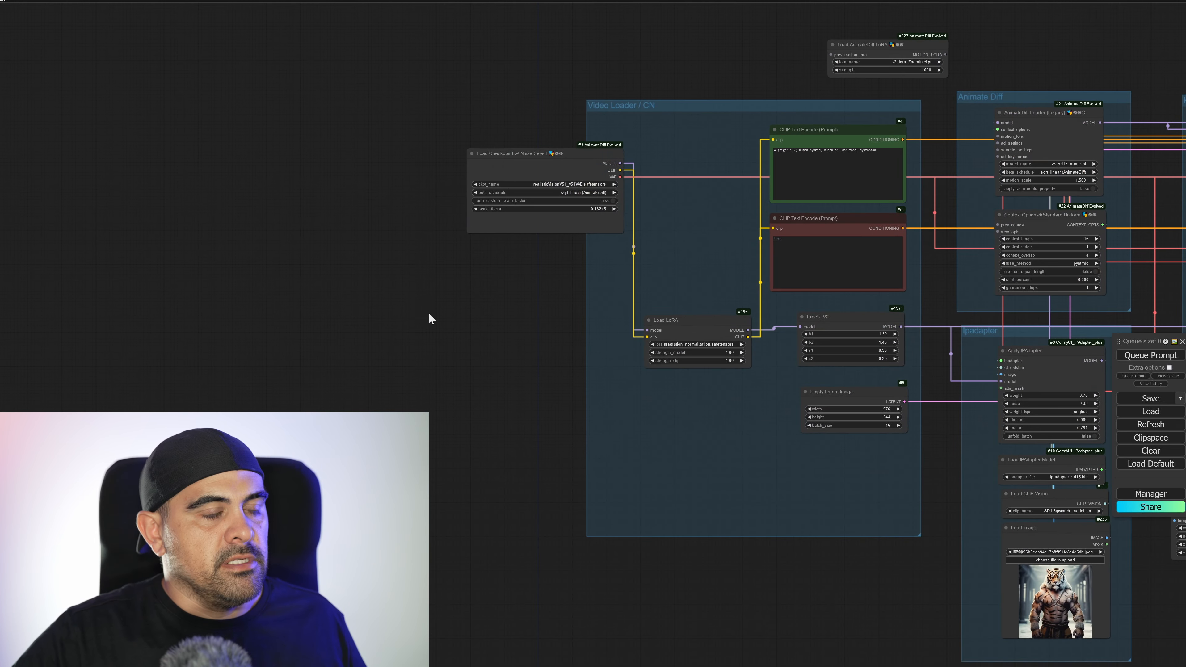
drag(463, 111, 346, 54)
drag(417, 115, 188, 126)
drag(604, 79, 477, 89)
drag(327, 152, 418, 112)
drag(707, 517, 977, 518)
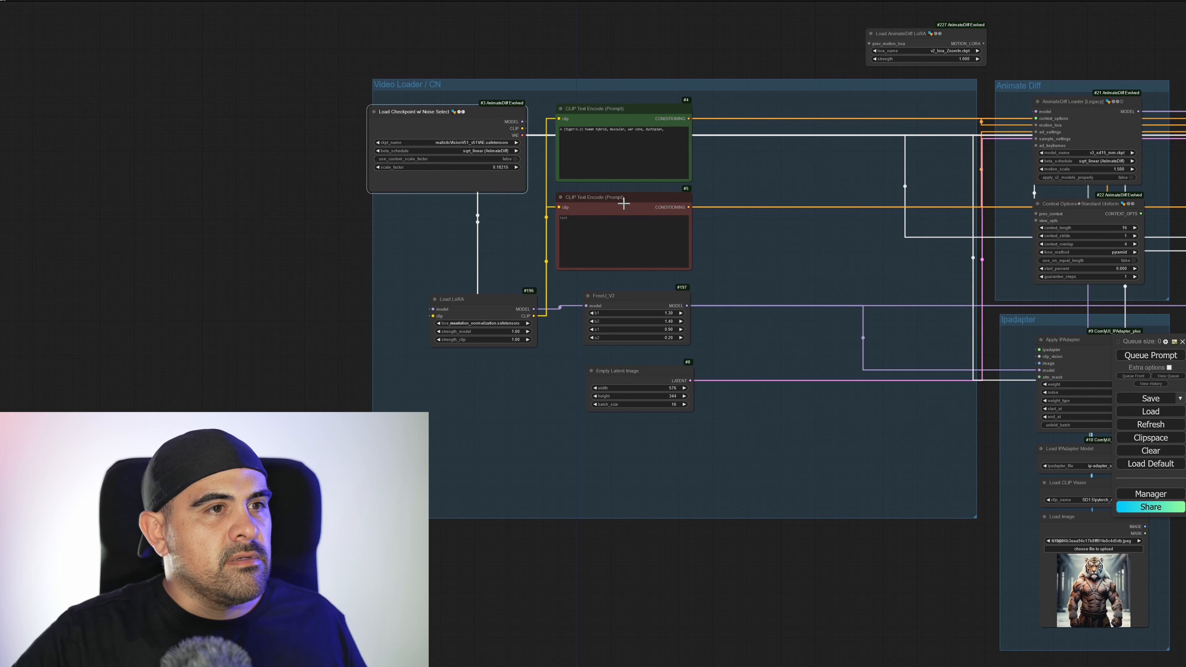
Add an Apply Advanced ControlNet node and place it beside the CLIP Text Encode prompts in the Video Loader / CN group.
double_click(739, 148)
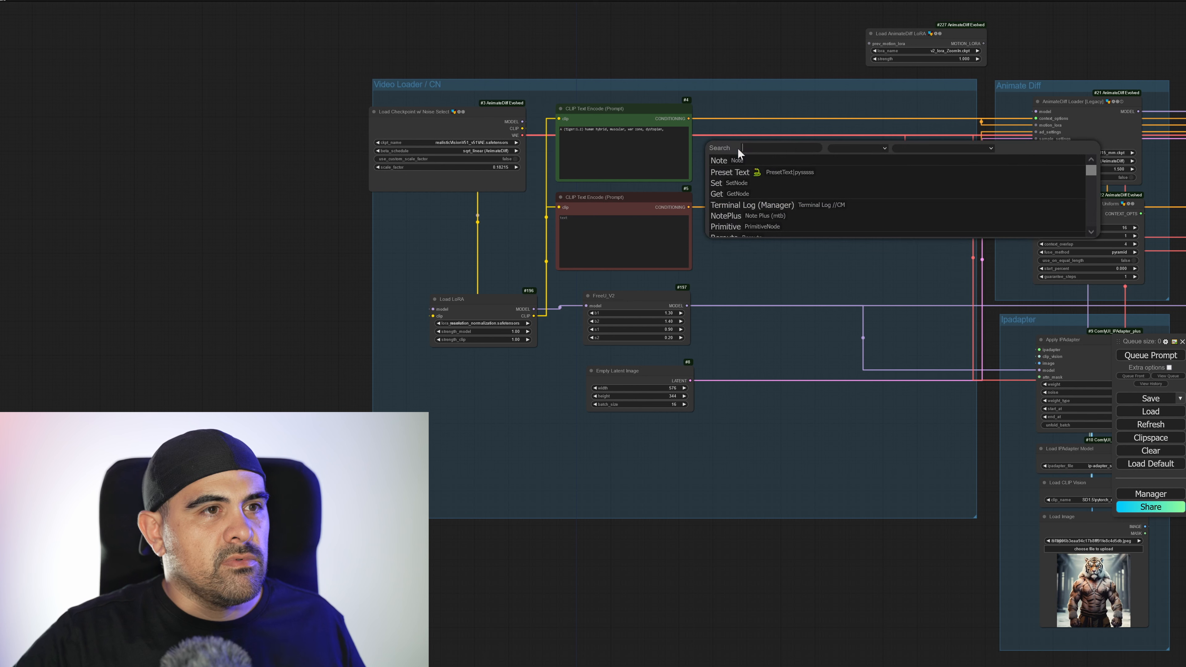
text(controlne)
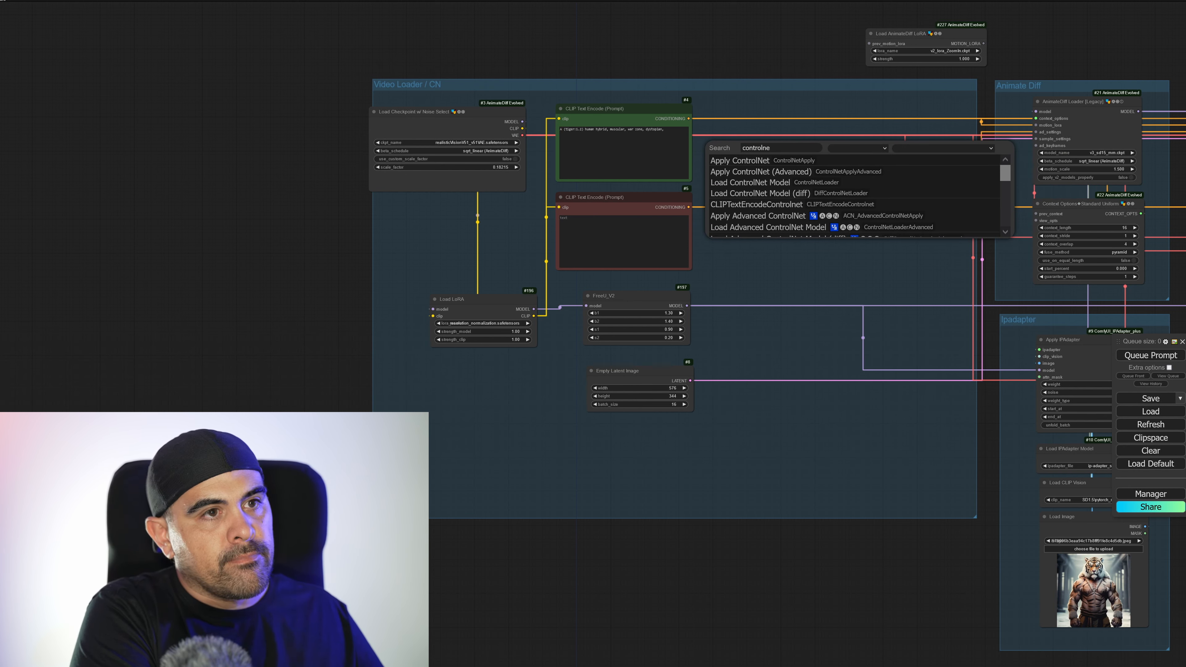
text(t)
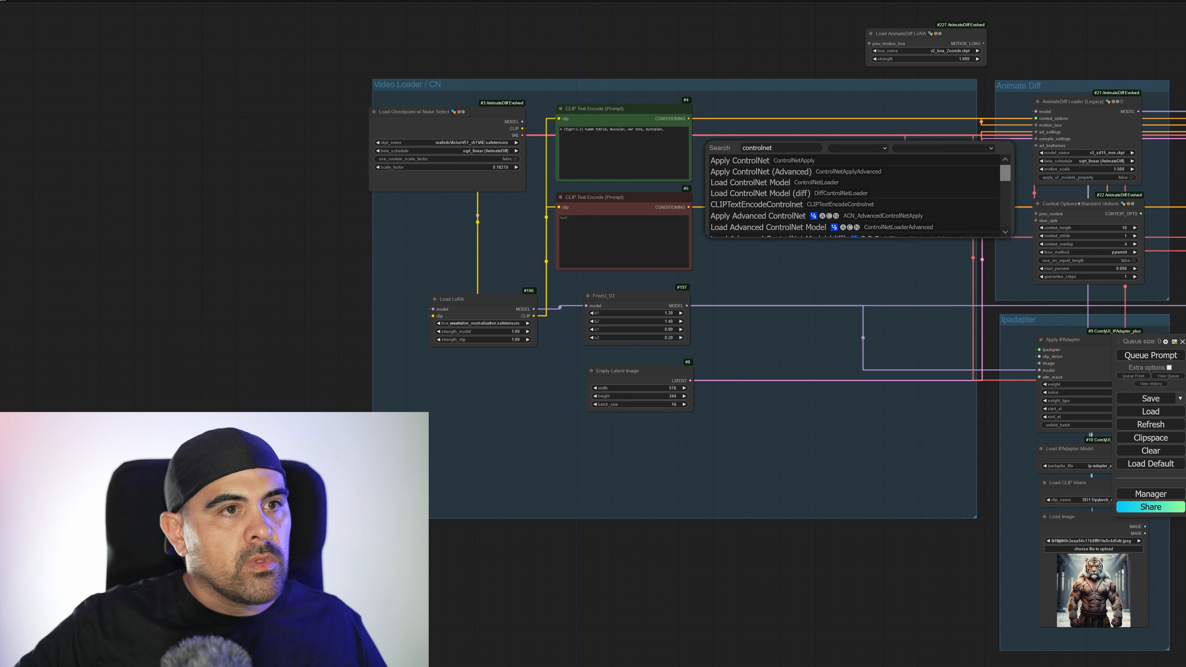
click(782, 216)
drag(795, 144, 774, 125)
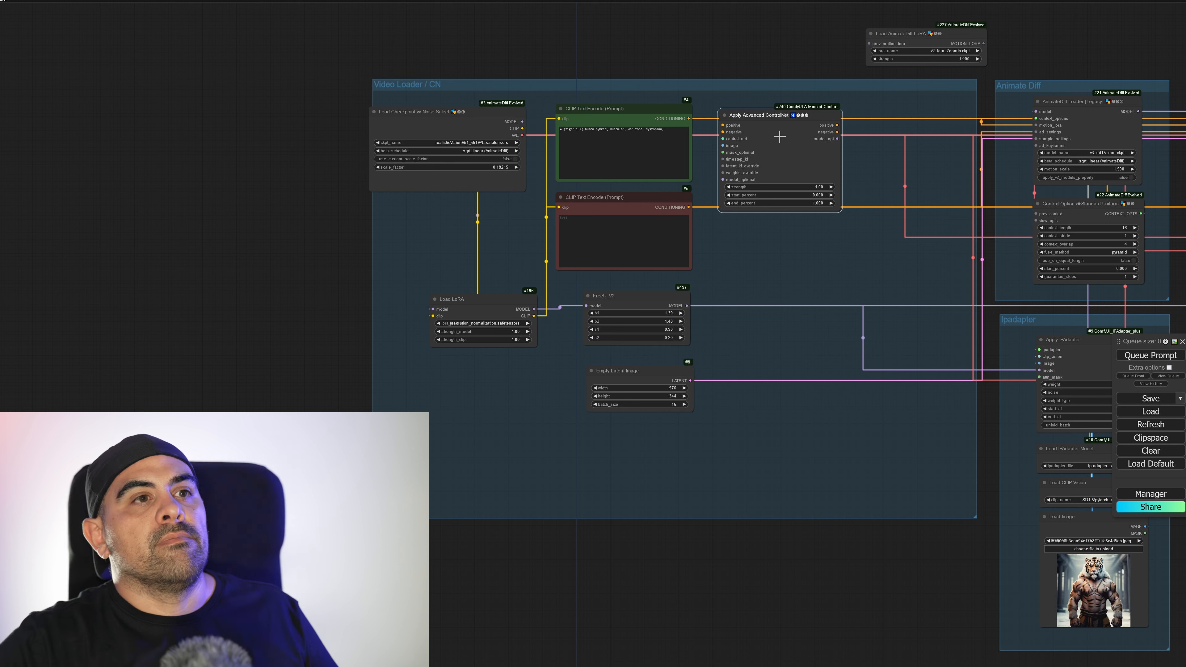
Move the checkpoint, prompt, LoRA, FreeU and latent nodes out of the Video Loader / CN group and shift Apply Advanced ControlNet beside the prompts.
ctrl+drag(452, 155, 680, 443)
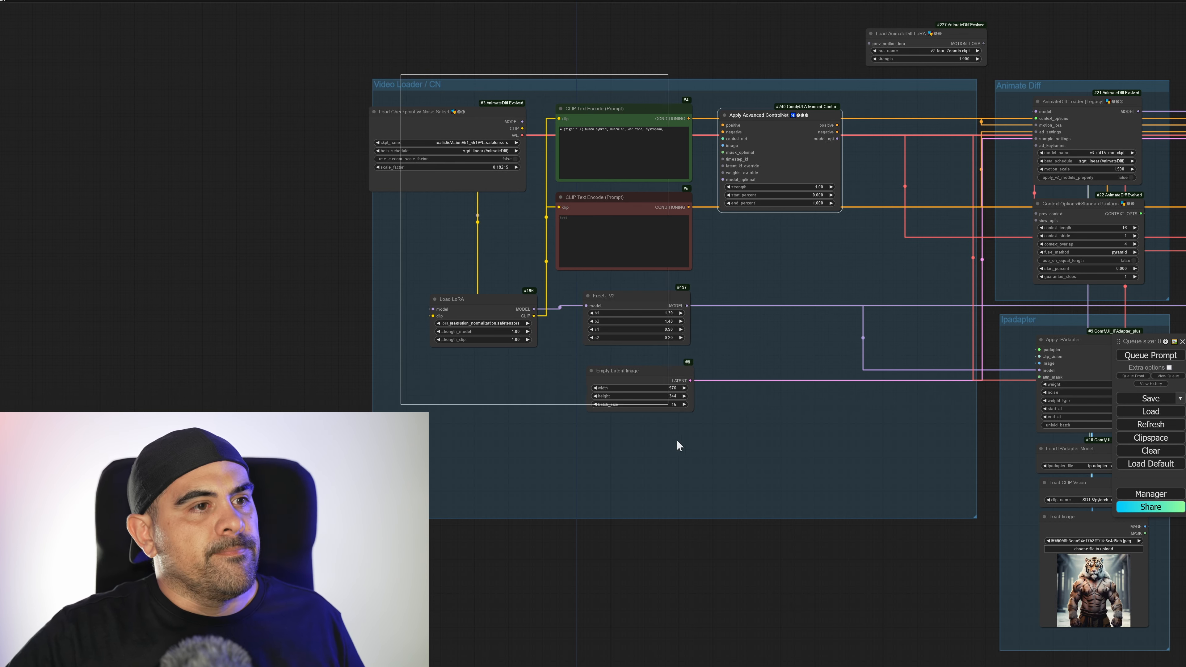
drag(621, 108, 286, 121)
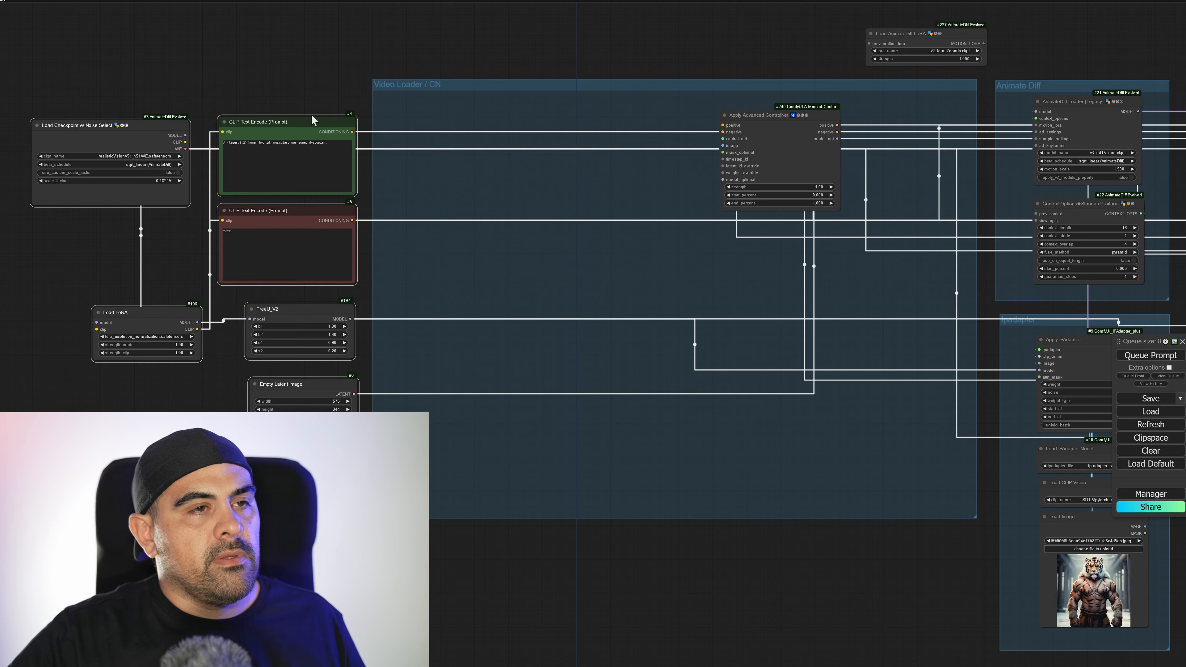
drag(789, 154, 502, 174)
Paste two copies of the Apply Advanced ControlNet node and line them up in a row after the original.
key(ctrl+v)
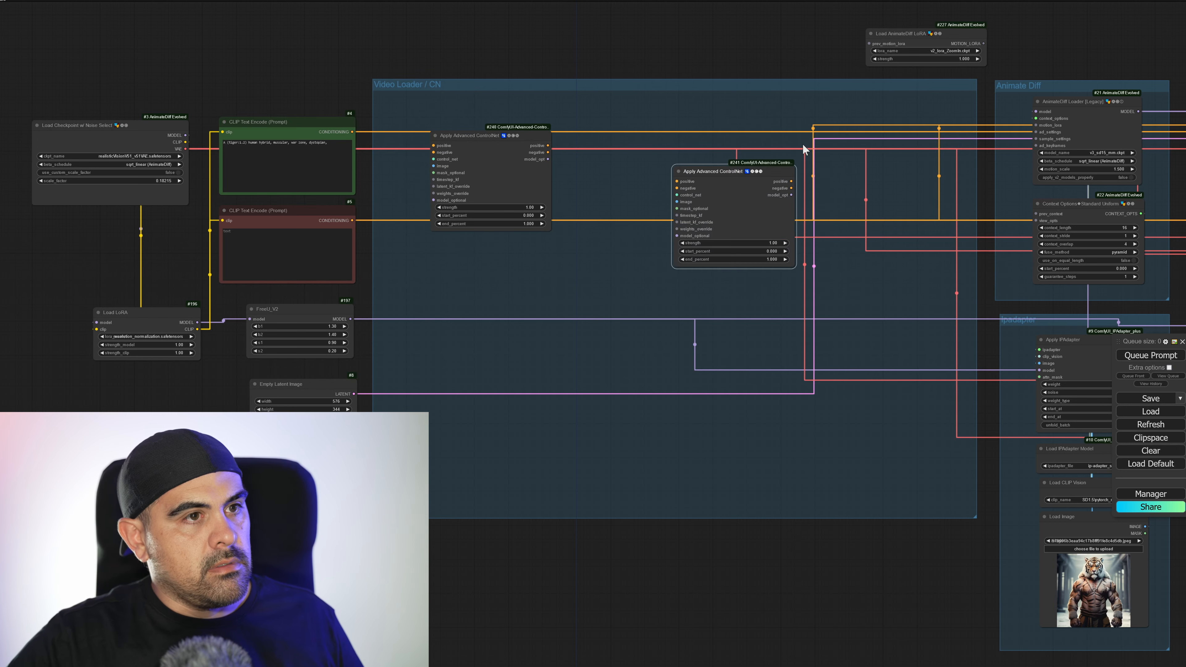
key(ctrl+v)
drag(739, 194, 651, 157)
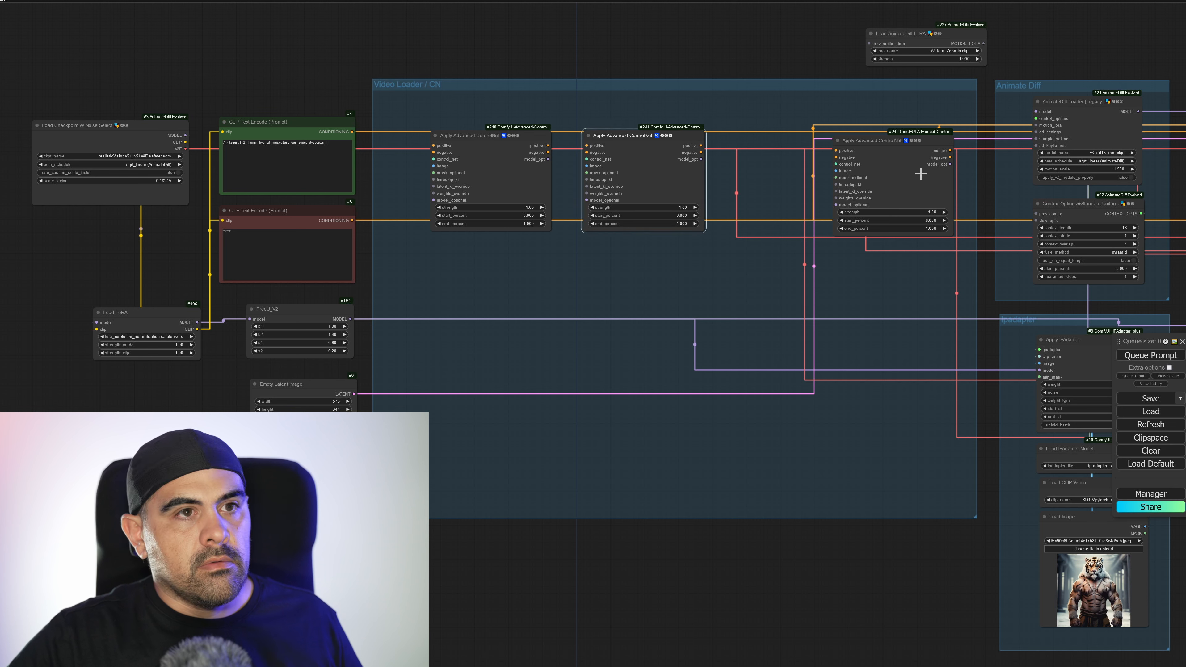
drag(921, 174, 860, 170)
Connect the positive and negative prompt conditioning to the first Apply Advanced ControlNet node and chain both outputs through the second and third.
drag(359, 134, 434, 145)
drag(353, 218, 433, 152)
drag(548, 153, 587, 153)
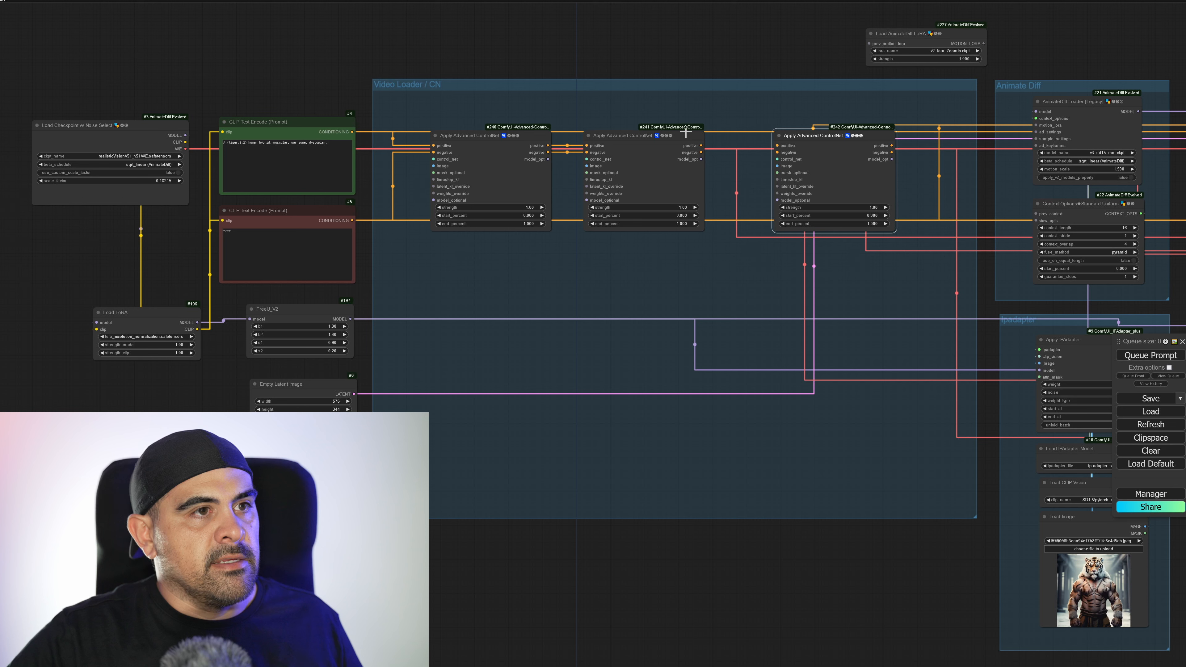
drag(701, 145, 777, 145)
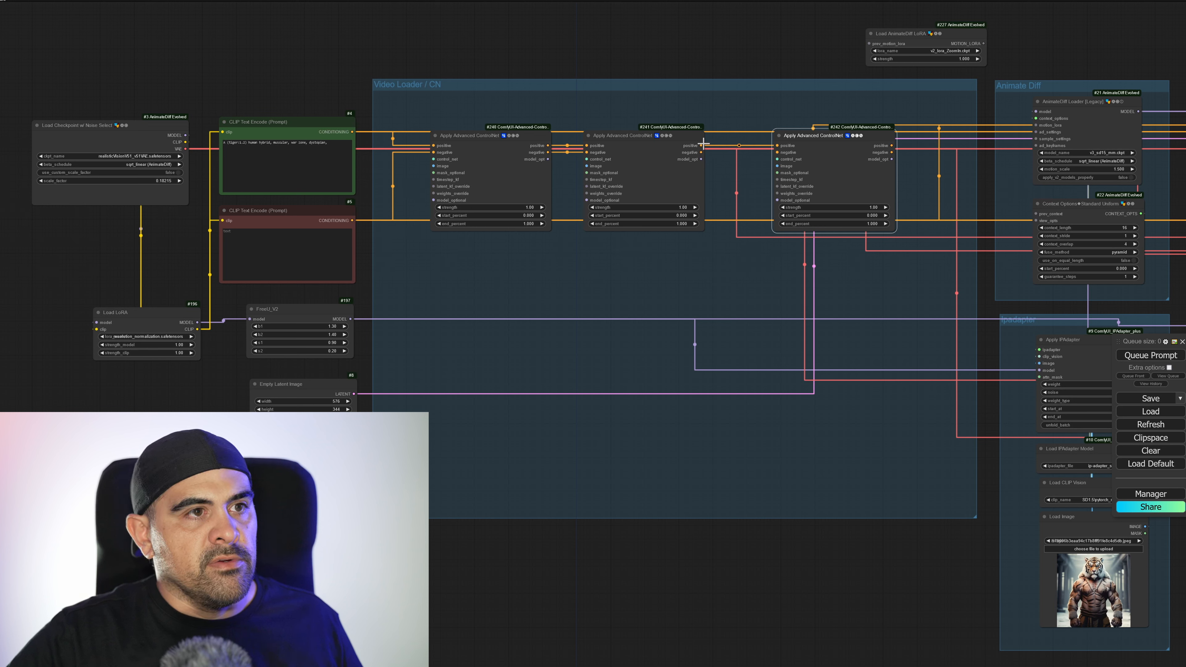
drag(701, 153, 777, 153)
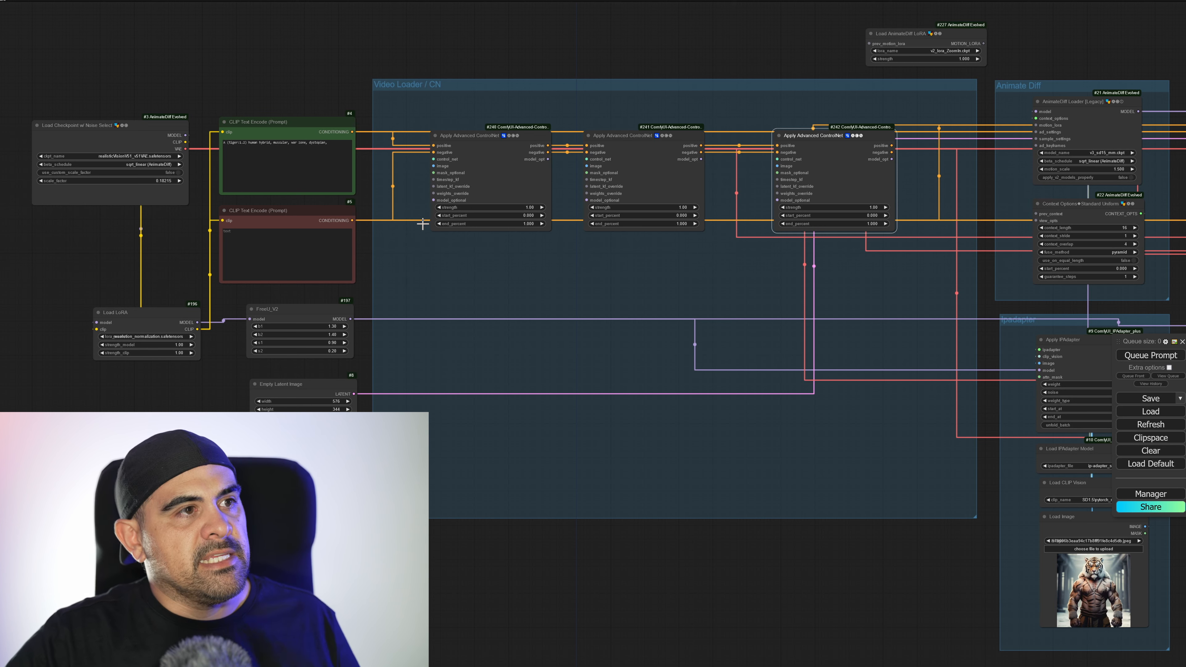
Add a Load ControlNet Model node to the first ControlNet's control_net input, set it to control_depth-fp16.safetensors and place it above.
drag(434, 159, 429, 100)
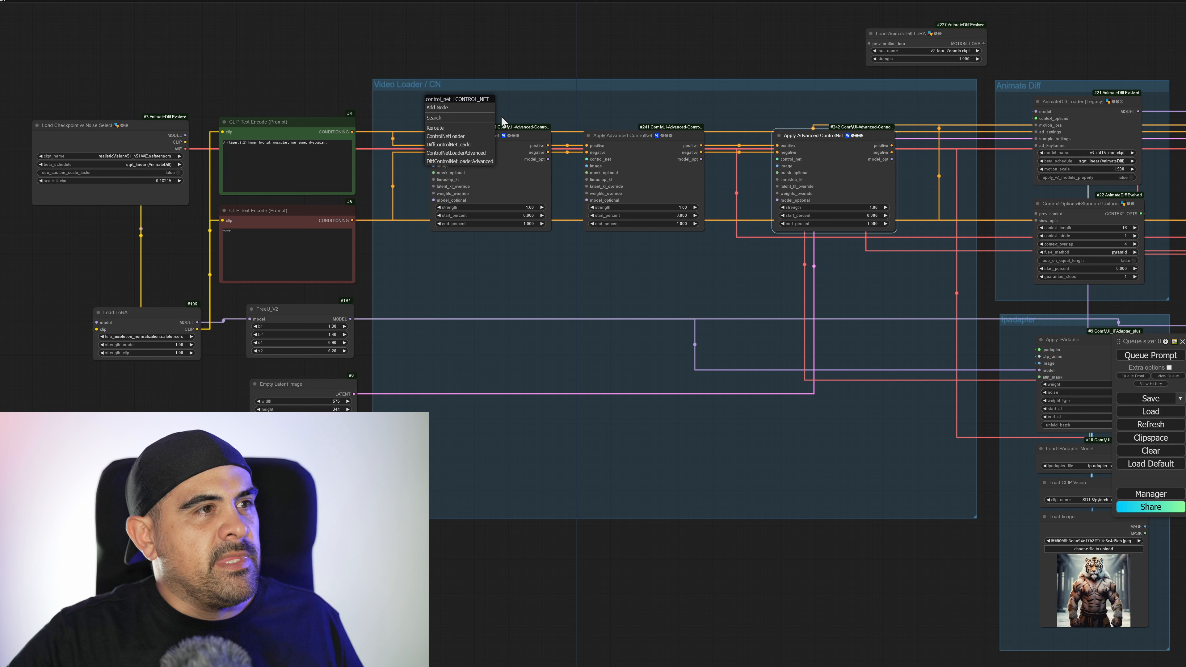
click(465, 136)
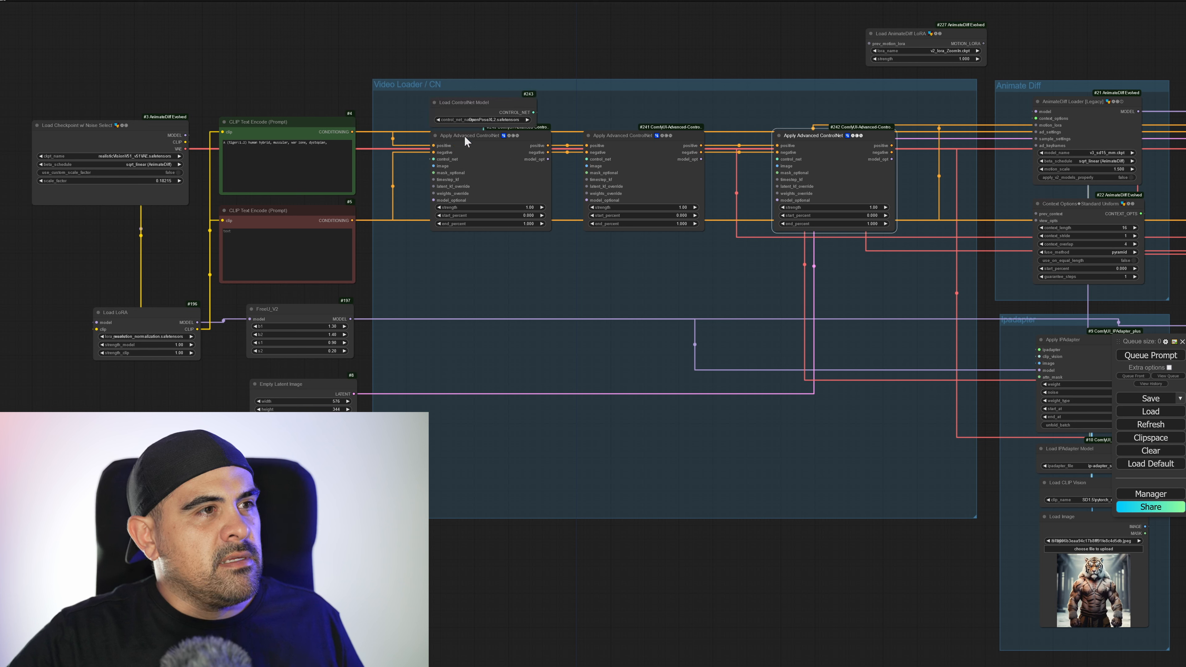
click(507, 120)
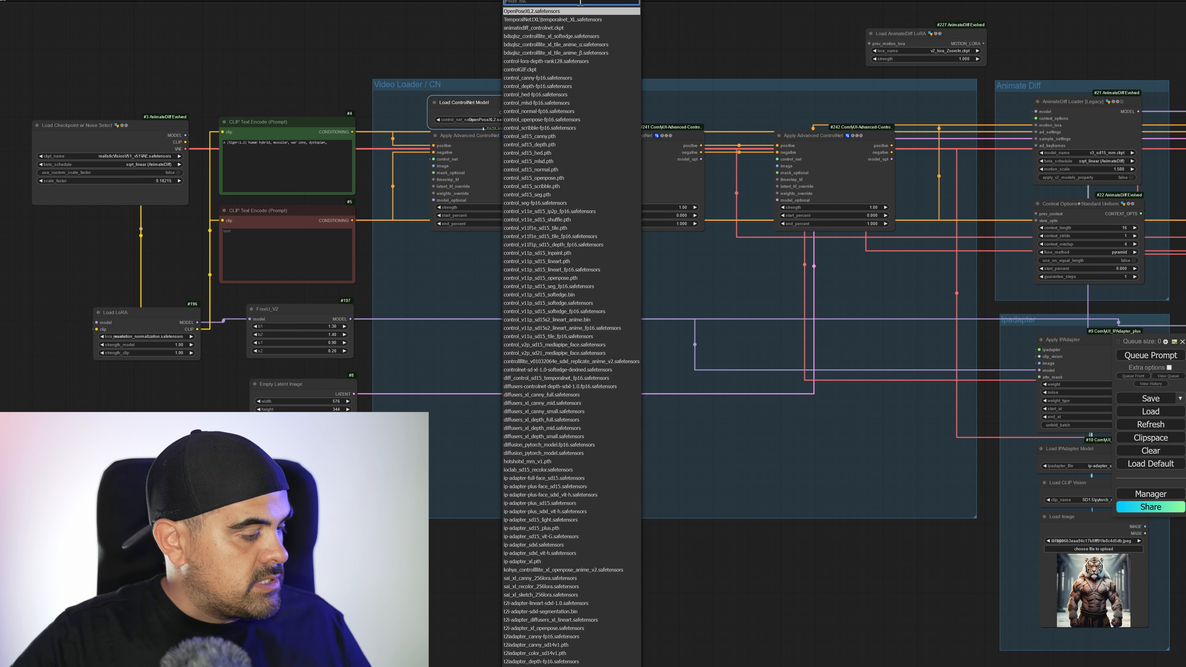
text(depth)
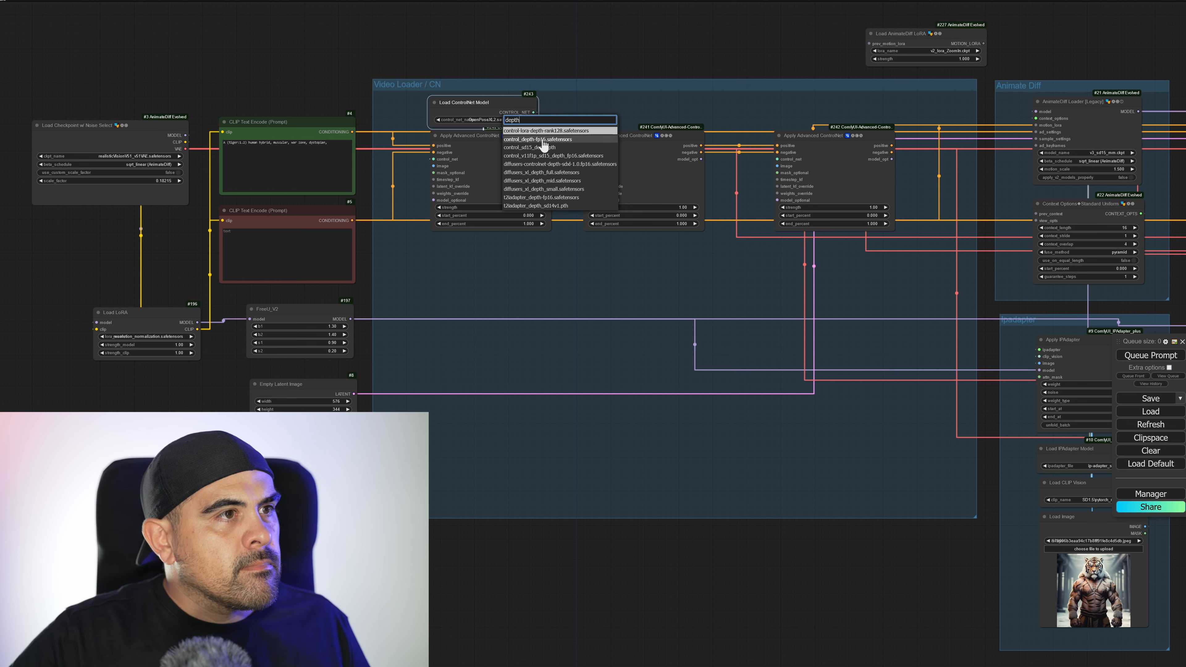
click(558, 140)
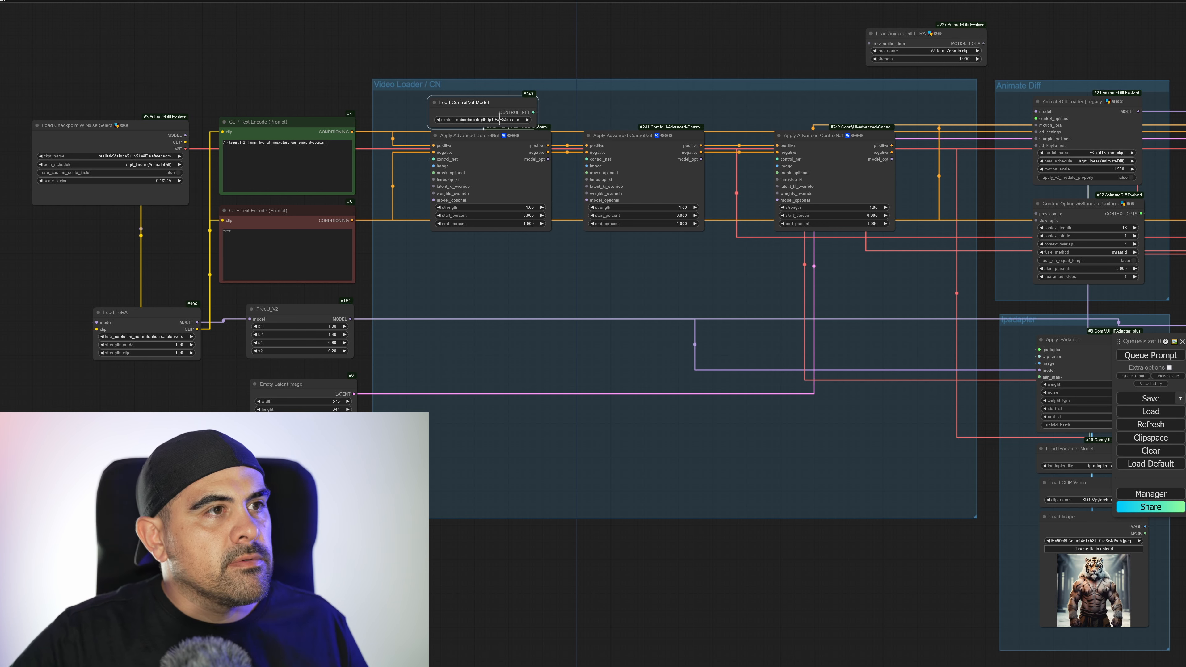
drag(485, 96, 487, 84)
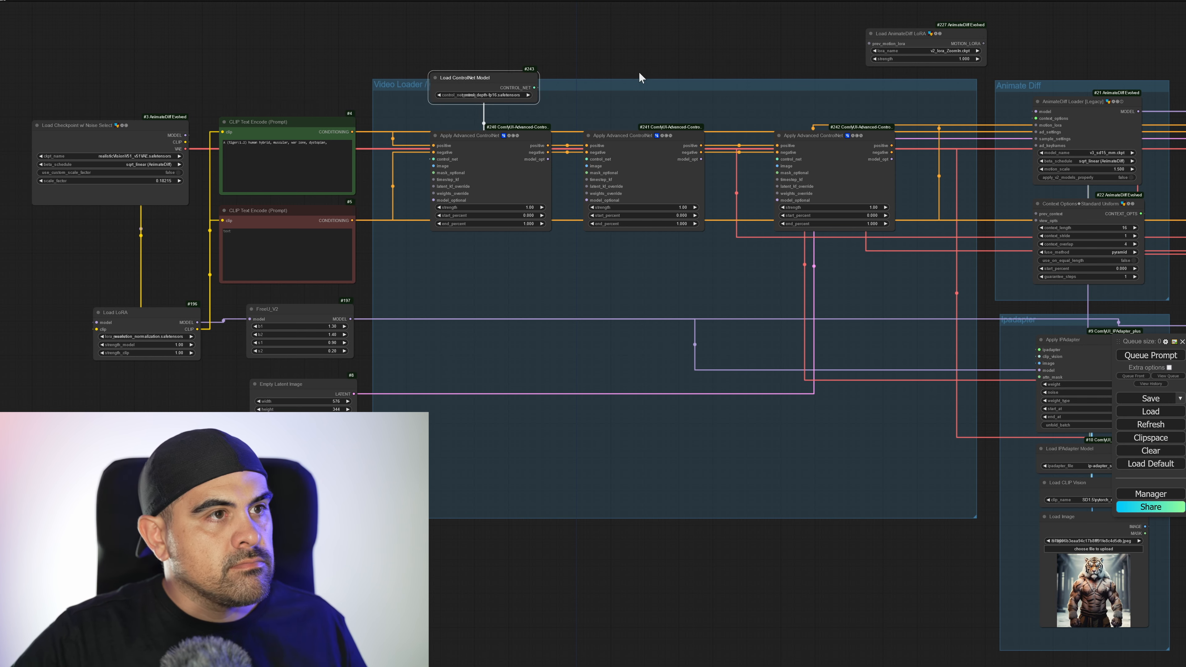
Paste two more Load ControlNet Model nodes, set one to control_sd15_openpose.pth and connect it to the second Apply Advanced ControlNet.
key(ctrl+v)
key(ctrl+v)
click(699, 84)
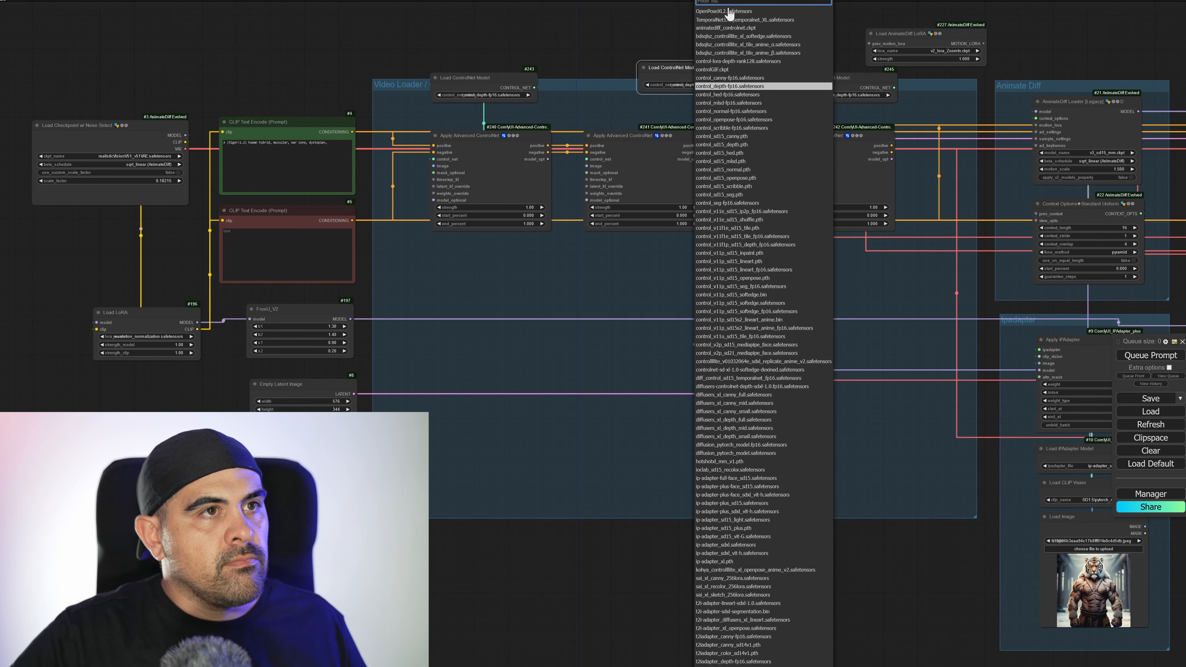
text(open)
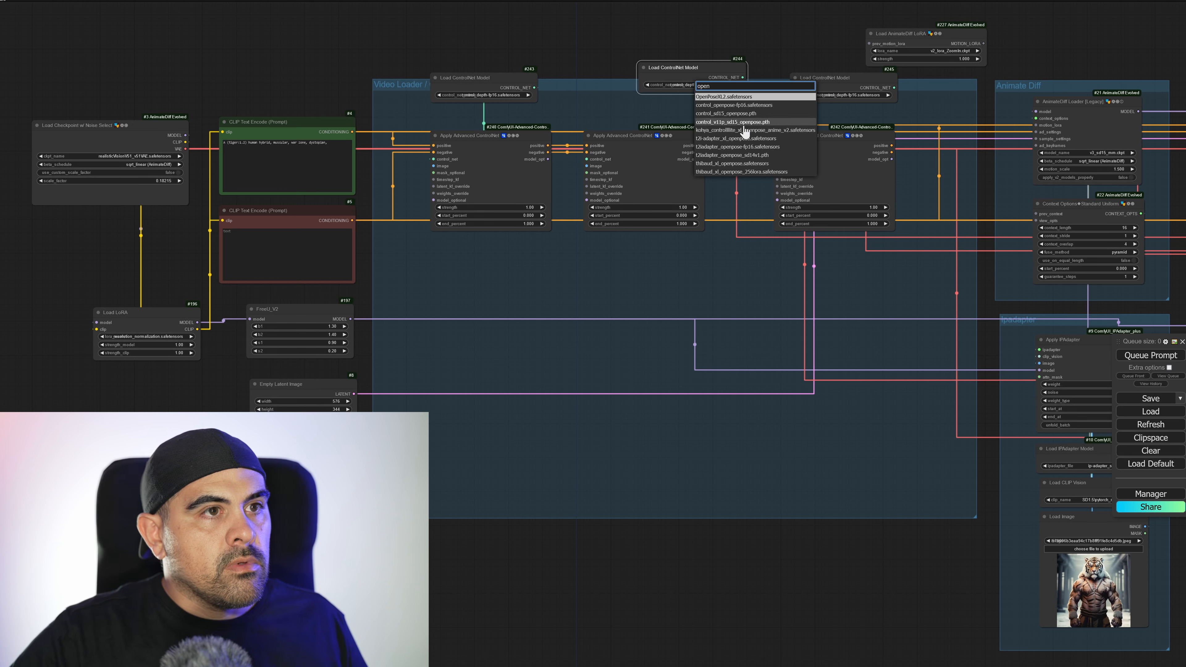
click(749, 113)
drag(686, 68, 586, 160)
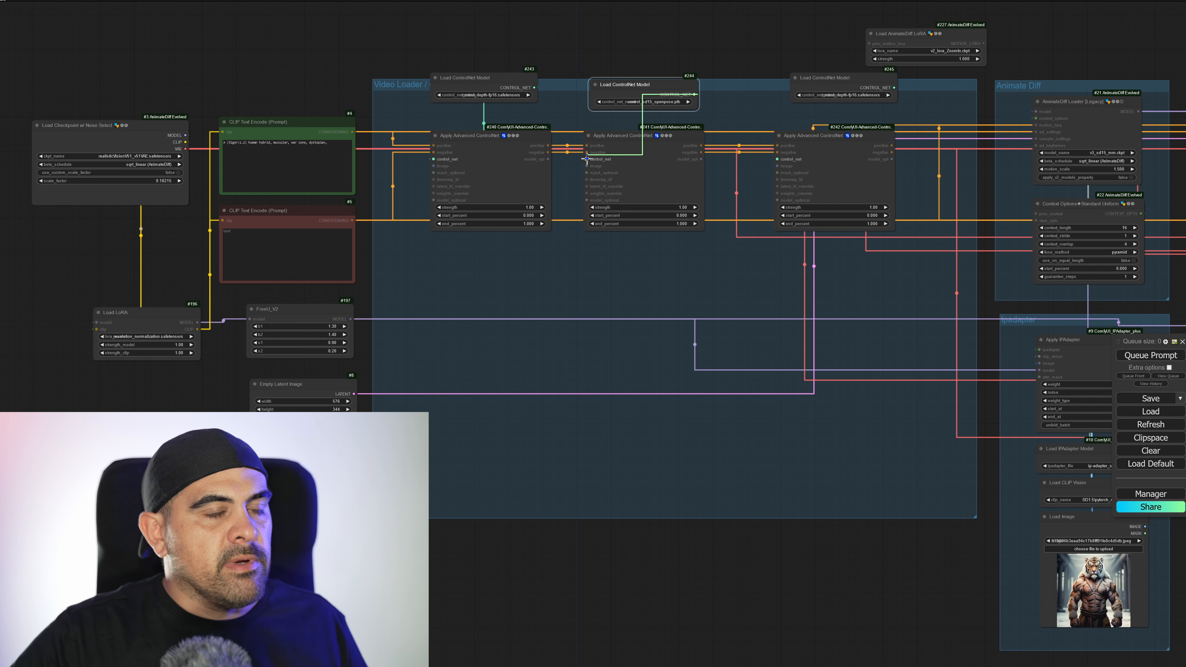
Place the remaining Load ControlNet Model above the third Apply Advanced ControlNet, set it to control_v11p_sd15_lineart.pth and connect it to control_net.
drag(829, 77, 810, 81)
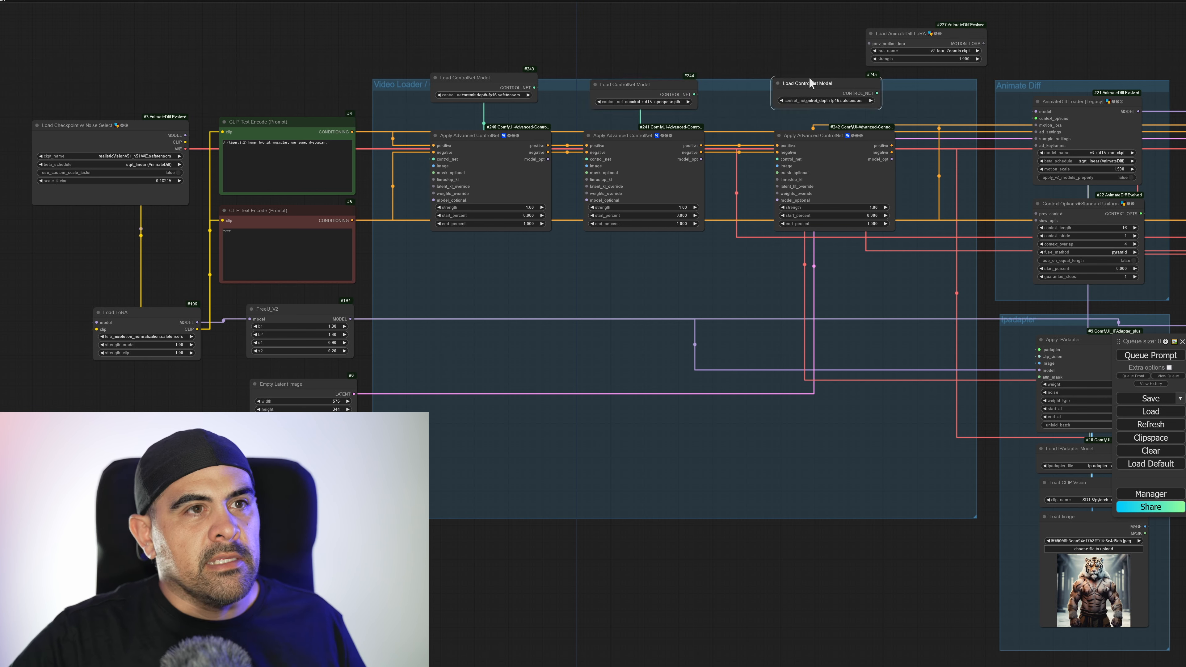
click(825, 101)
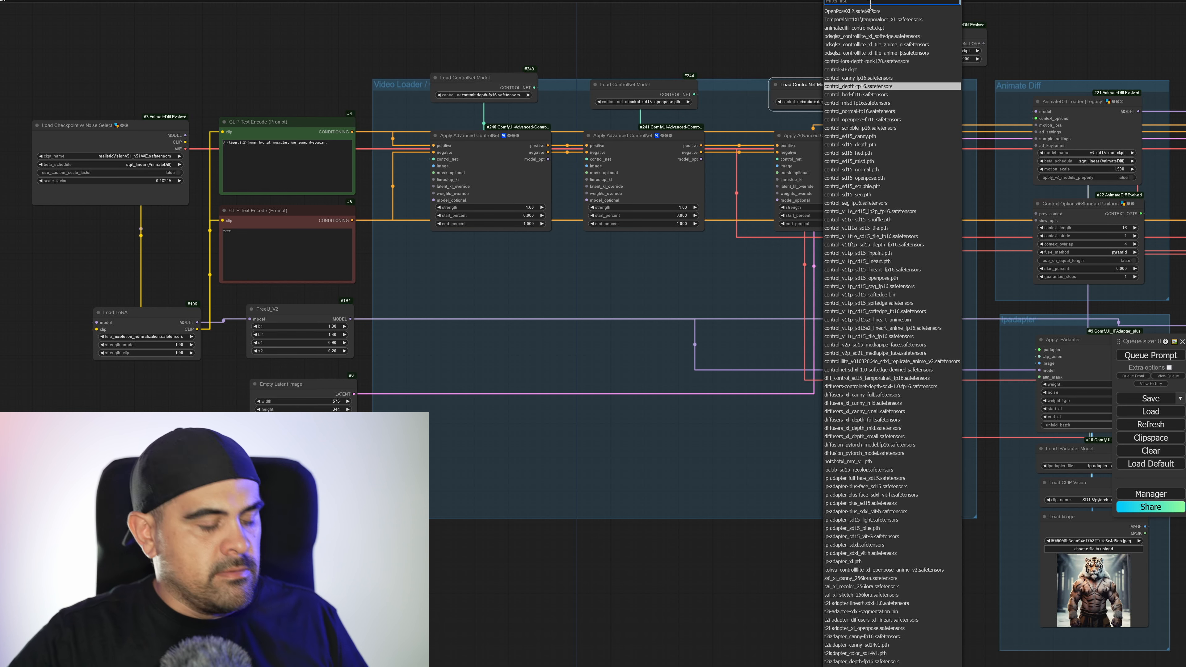
text(linea)
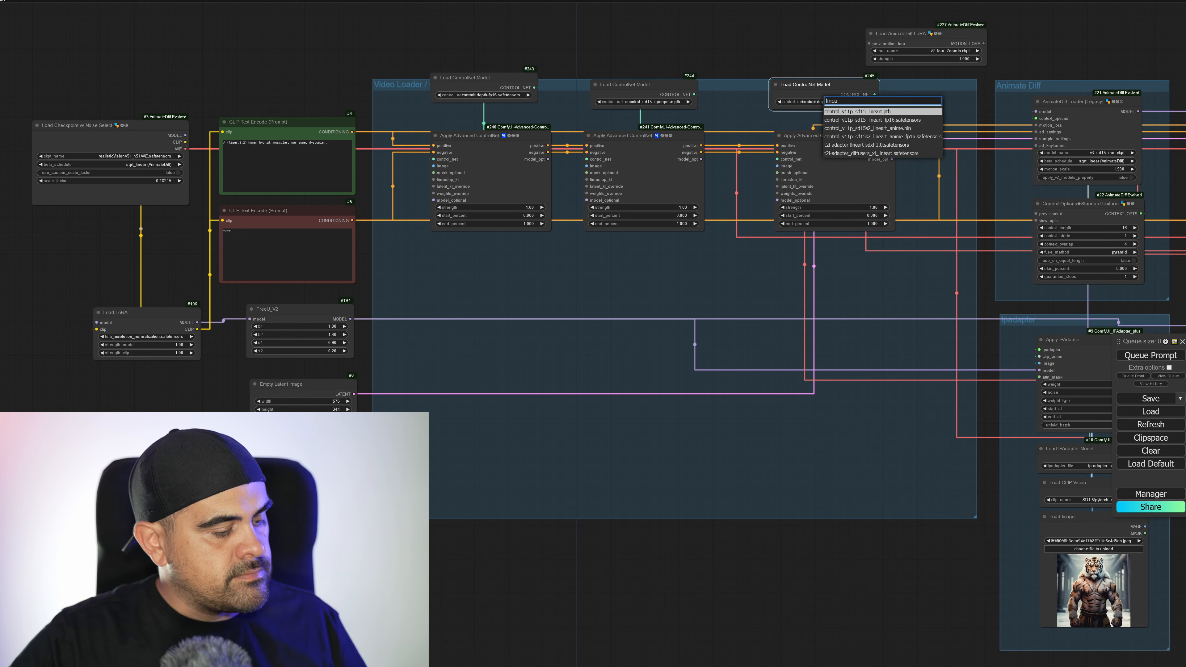
text(rt)
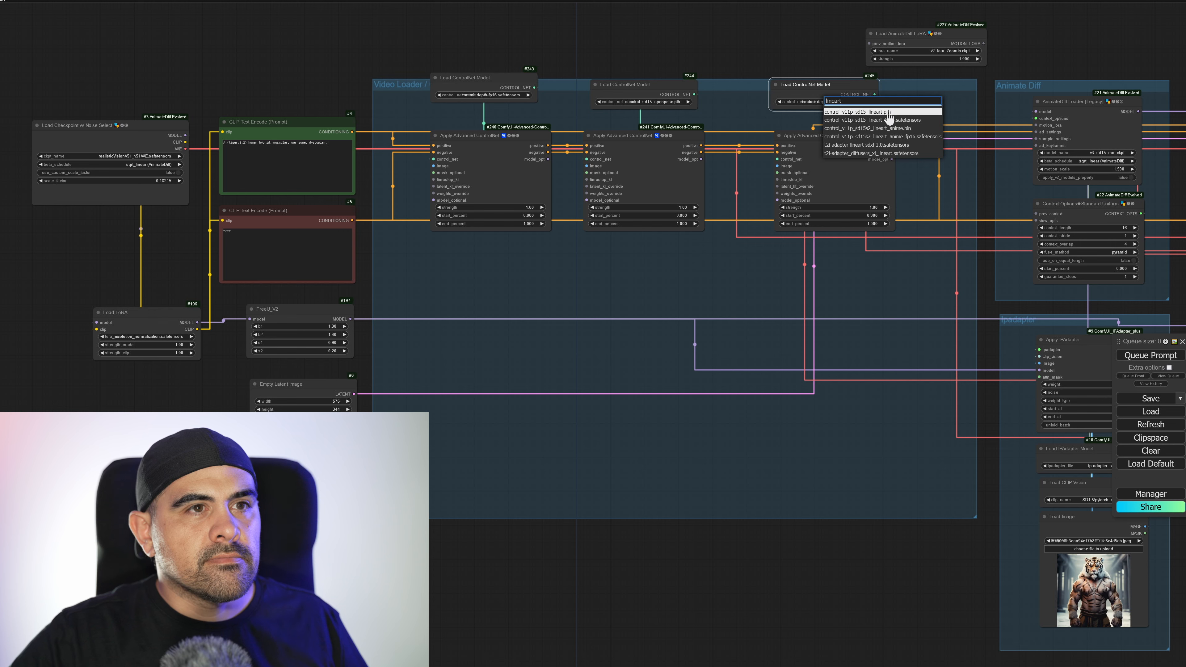
click(887, 112)
drag(823, 167, 778, 159)
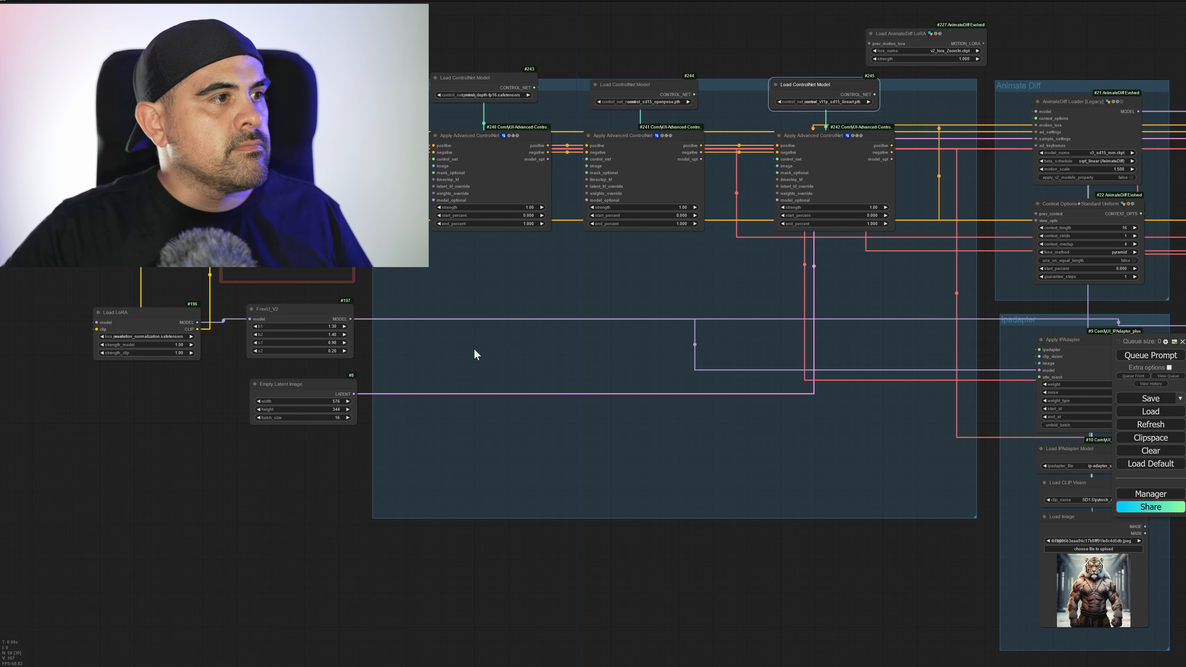
Add a Load Video (Upload) node with tigerman0001-0016.mp4 at the lower edge of the Video Loader / CN group beside Empty Latent Image.
double_click(328, 469)
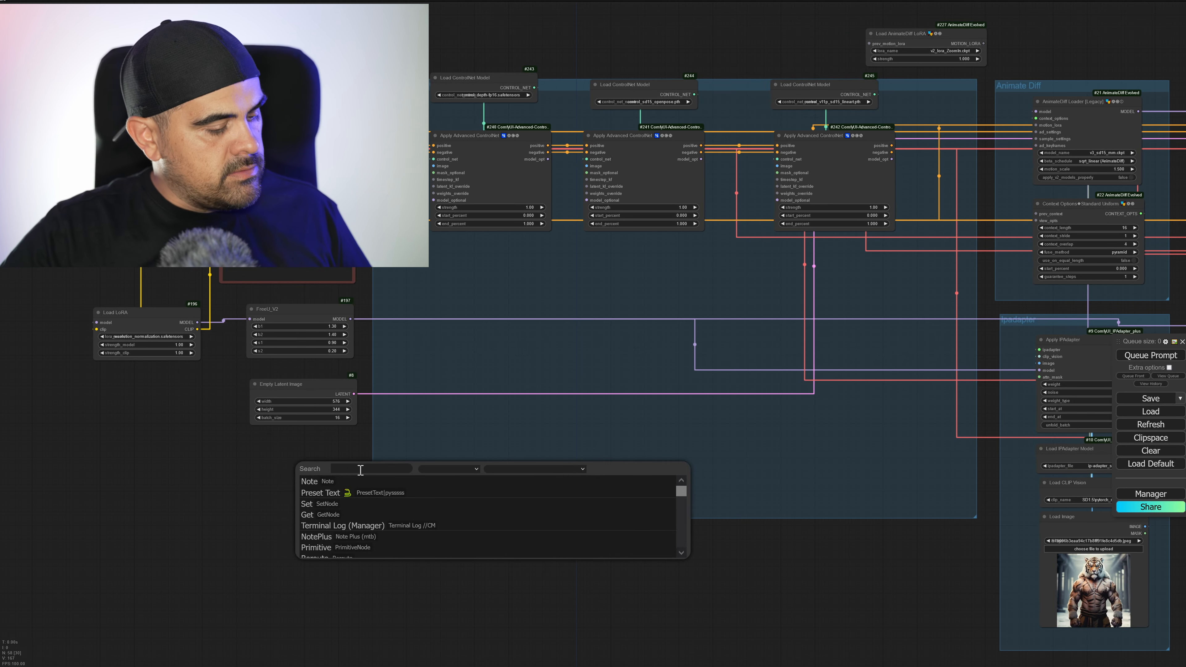
text(load)
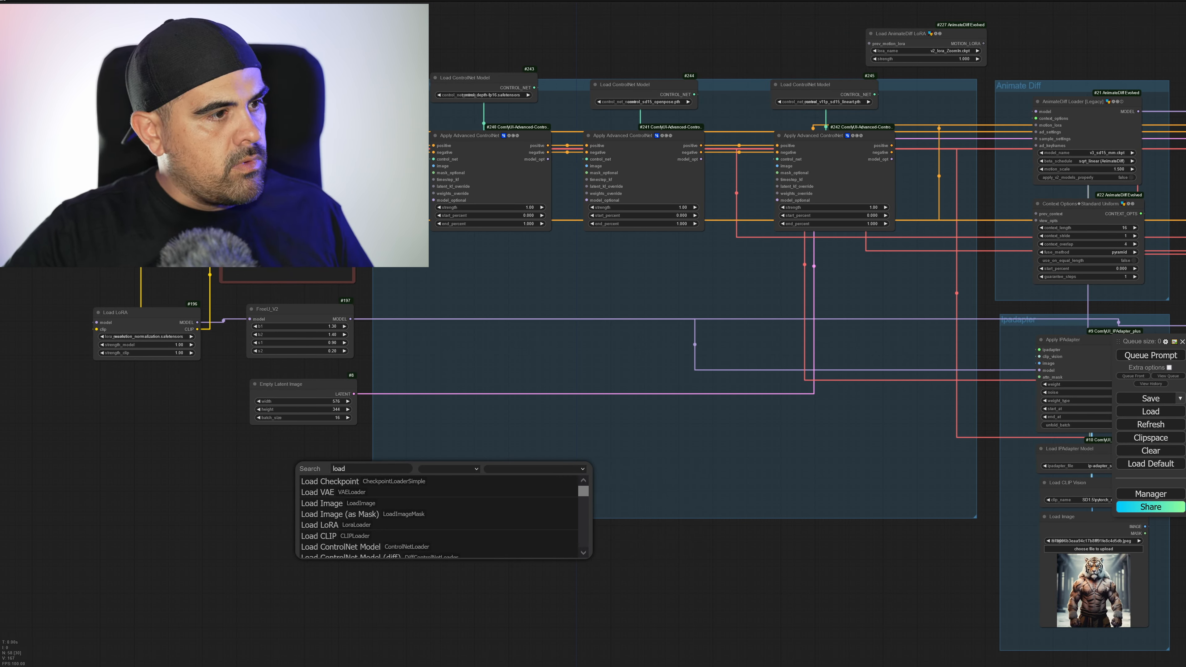
text( v)
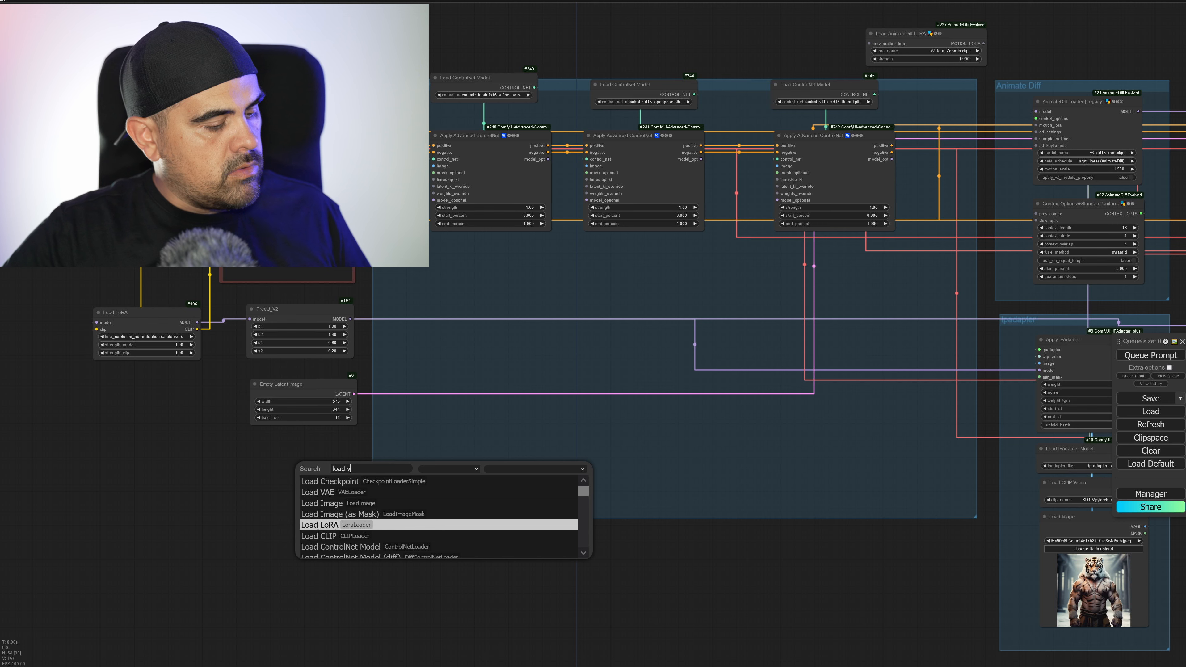
text(u)
key(BackSpace)
text(ideo)
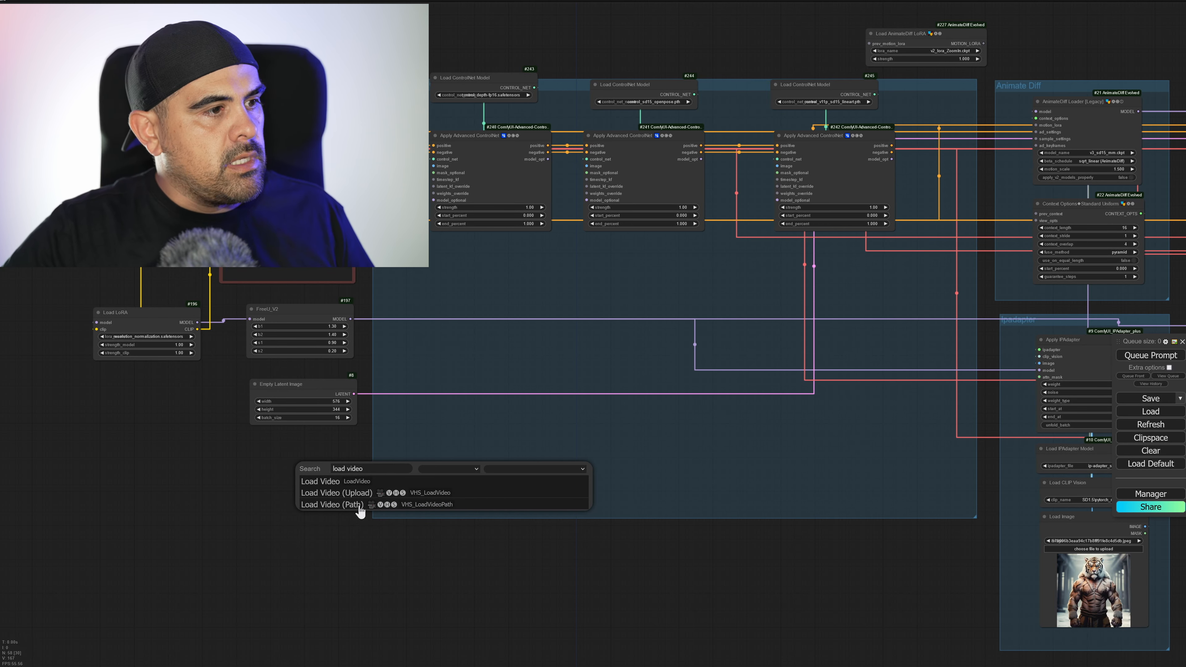
click(360, 495)
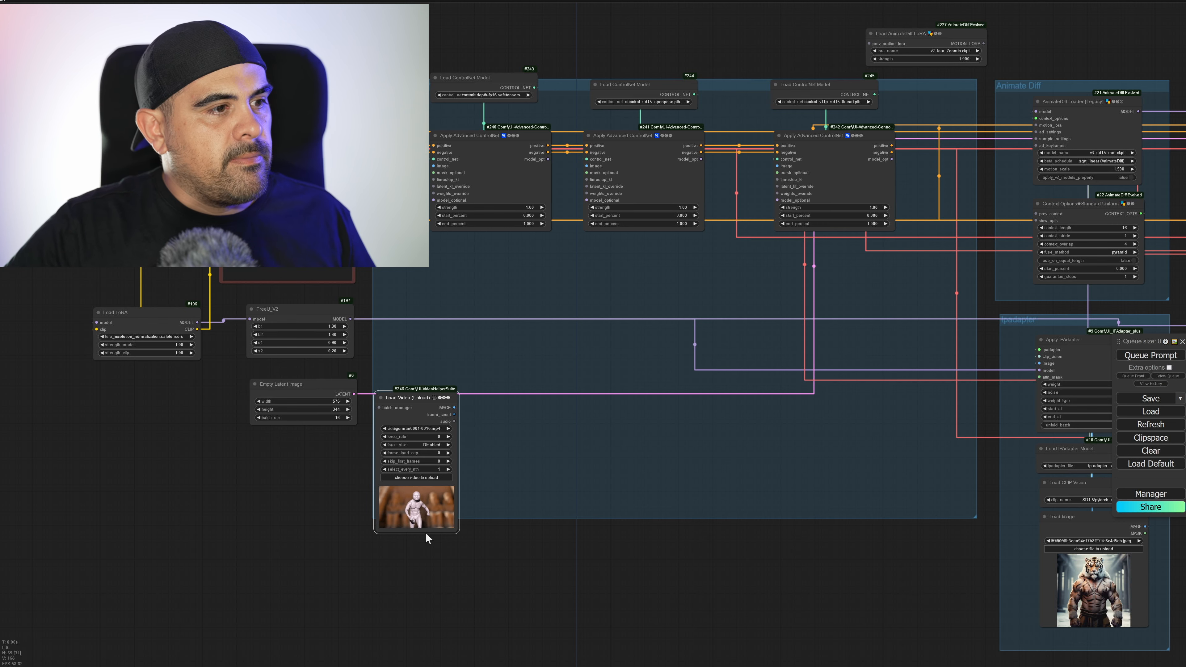
scroll(409, 532, up, 15)
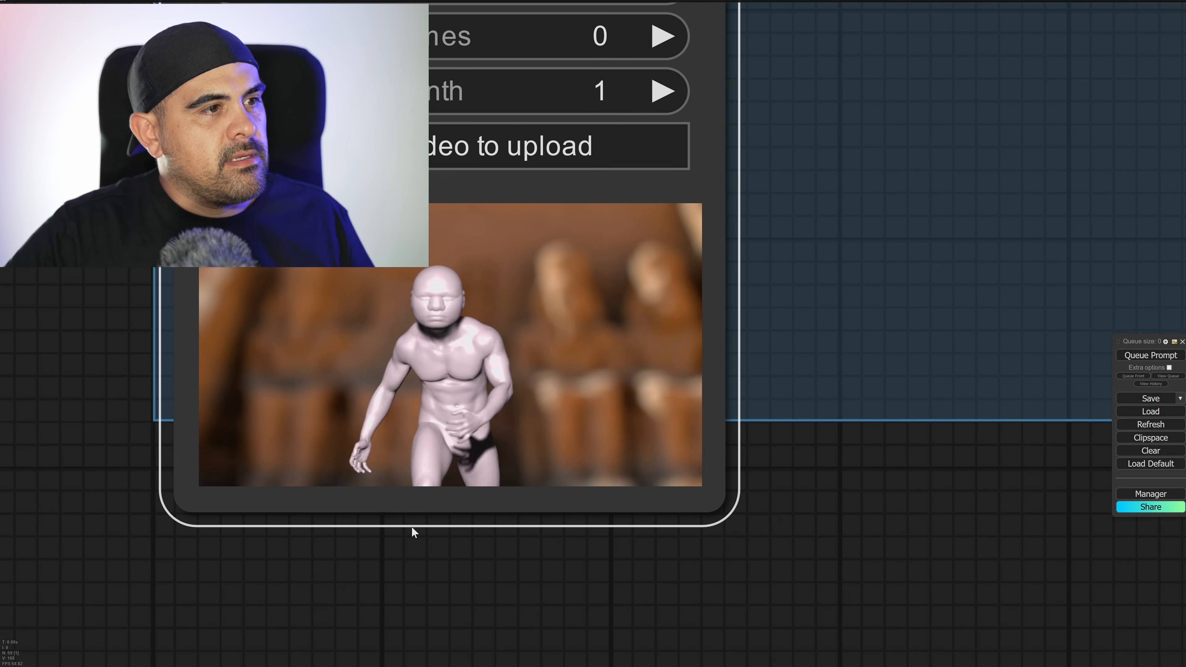
scroll(412, 528, down, 13)
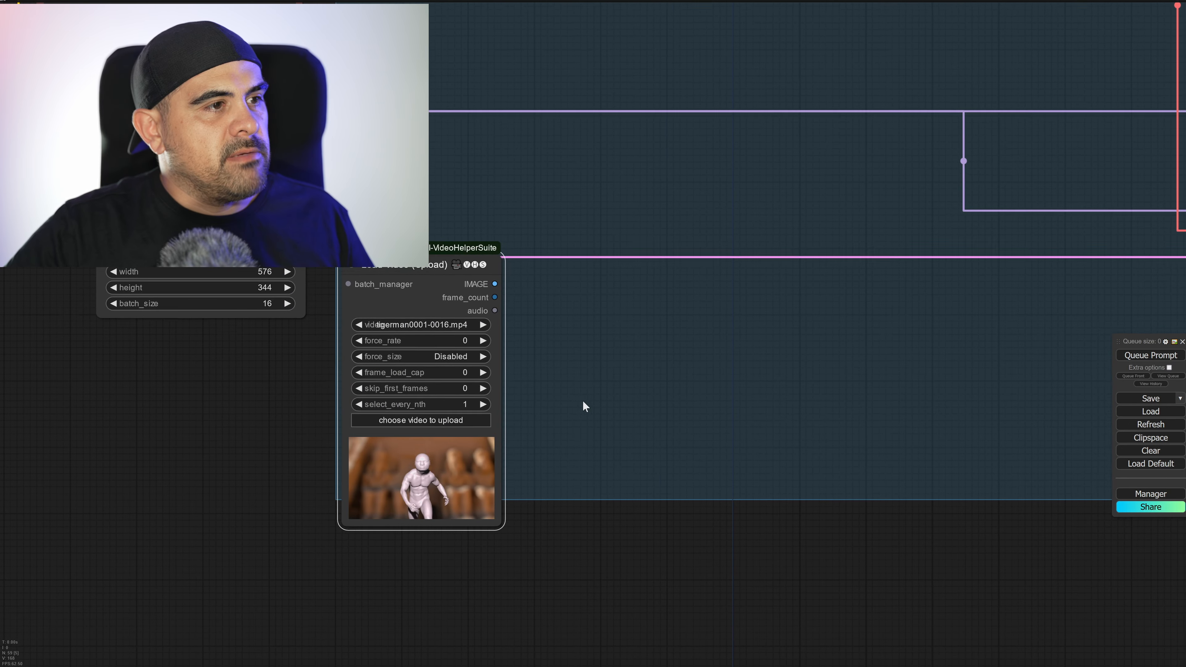
scroll(582, 404, down, 5)
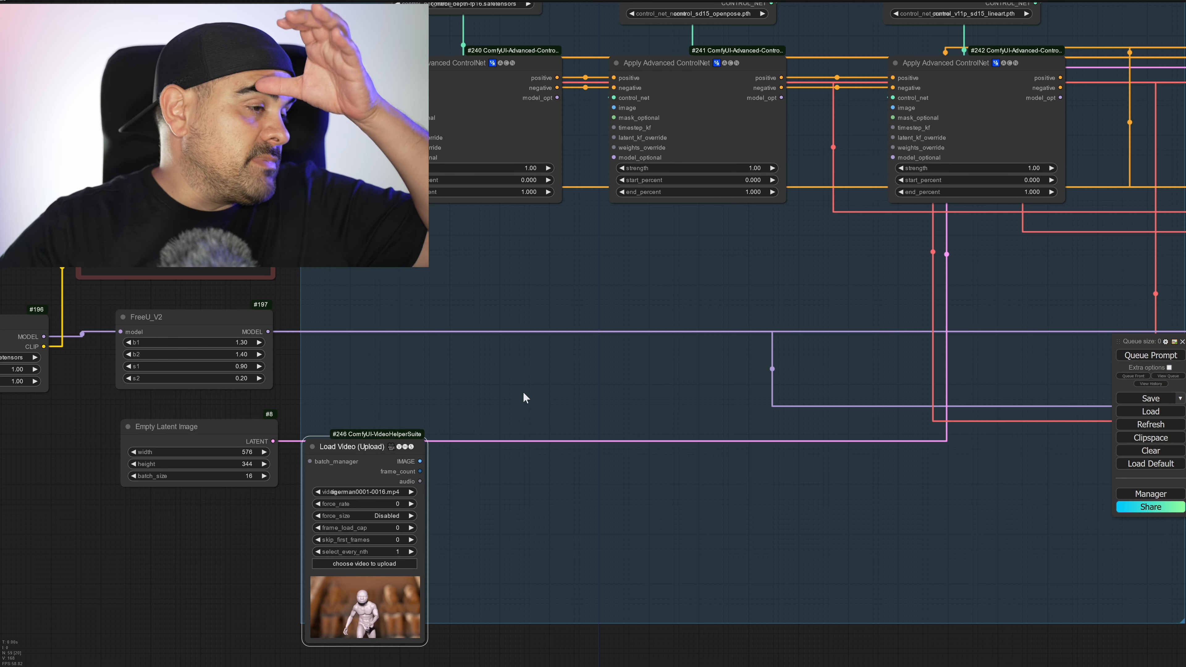
Add a Depth Anything node fed by the video's IMAGE output, connect it to the first ControlNet's image input and keep its resolution at 512.
drag(523, 392, 533, 473)
drag(432, 545, 417, 386)
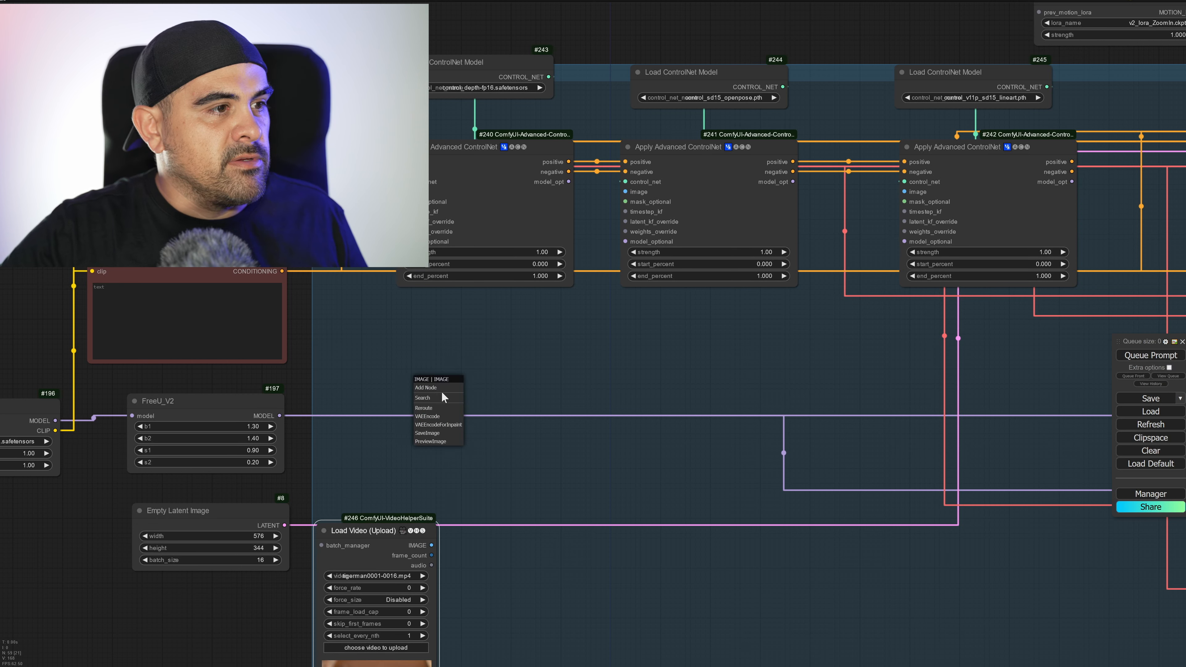
click(441, 399)
text(dep)
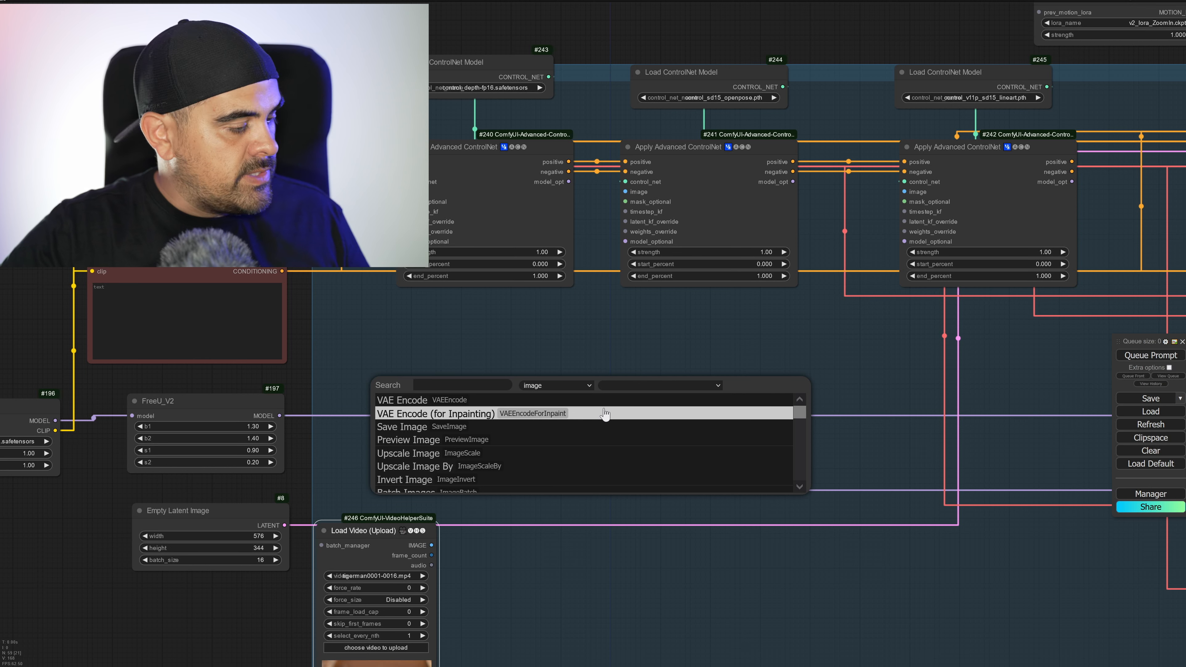
text(th)
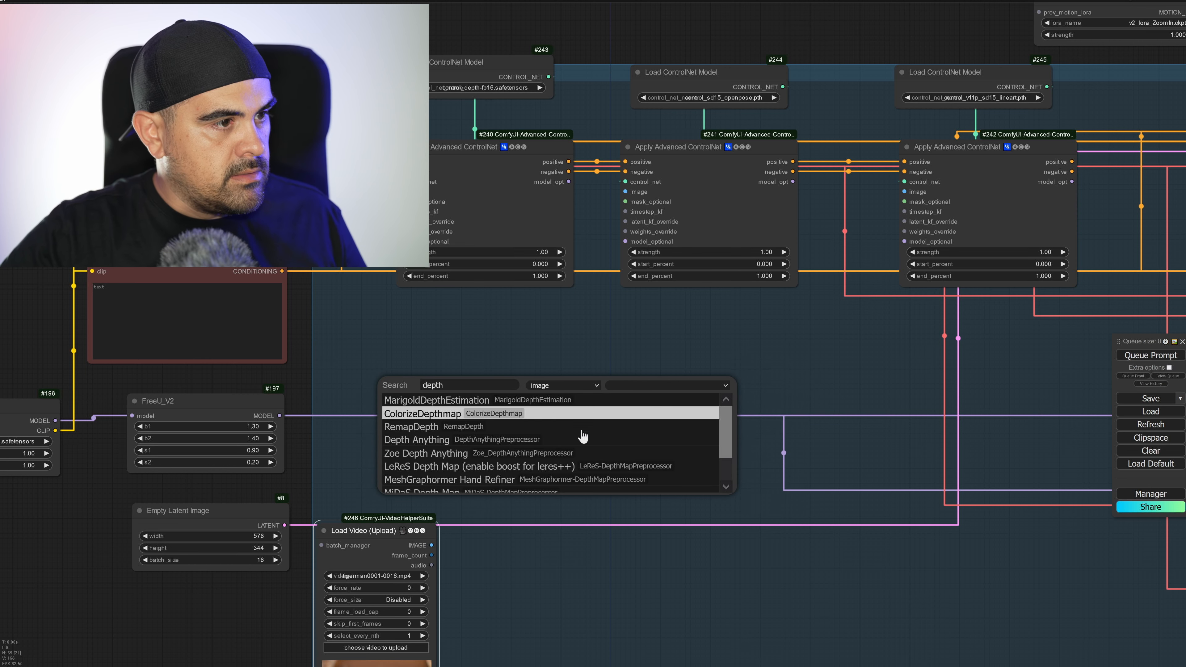
click(582, 438)
drag(531, 398, 405, 193)
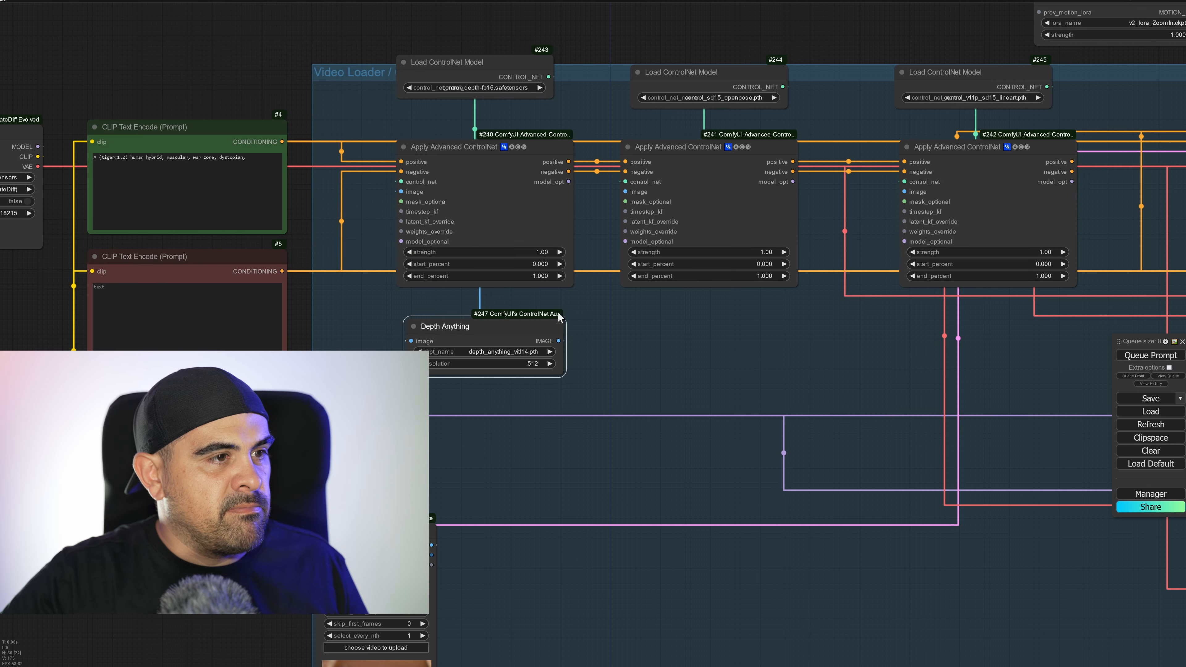
click(518, 364)
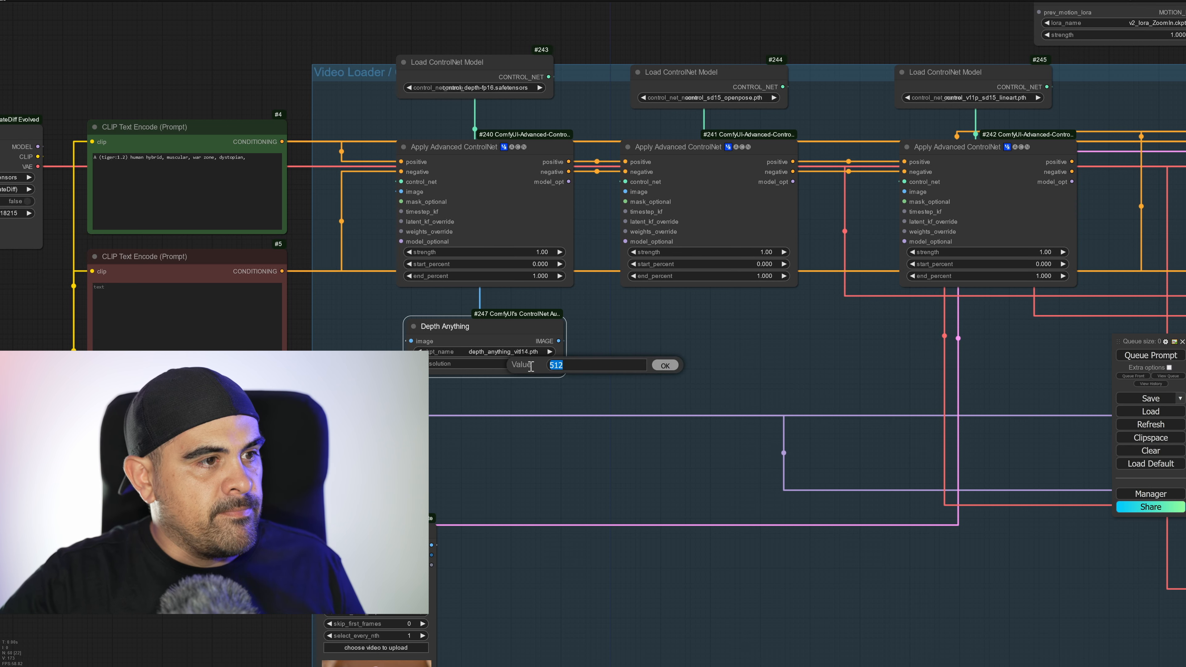
click(665, 366)
Add a DWPose Estimator node fed by the loaded video's IMAGE output and connect it to the second Apply Advanced ControlNet's image input.
drag(433, 545, 631, 319)
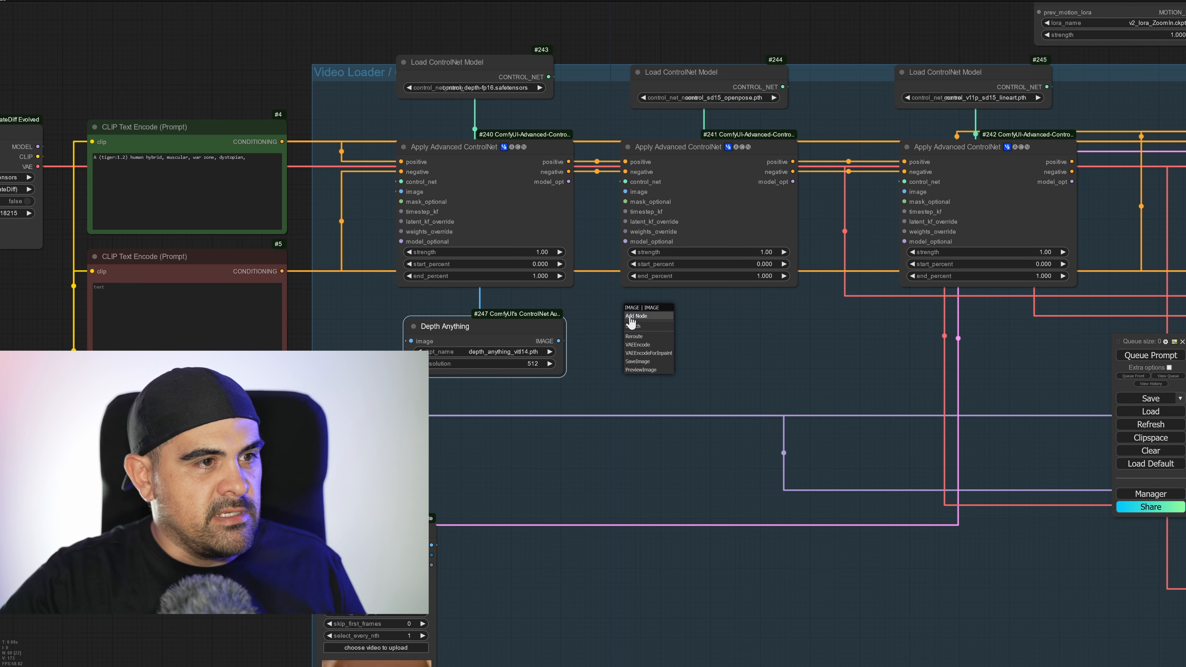
click(648, 327)
text(dw)
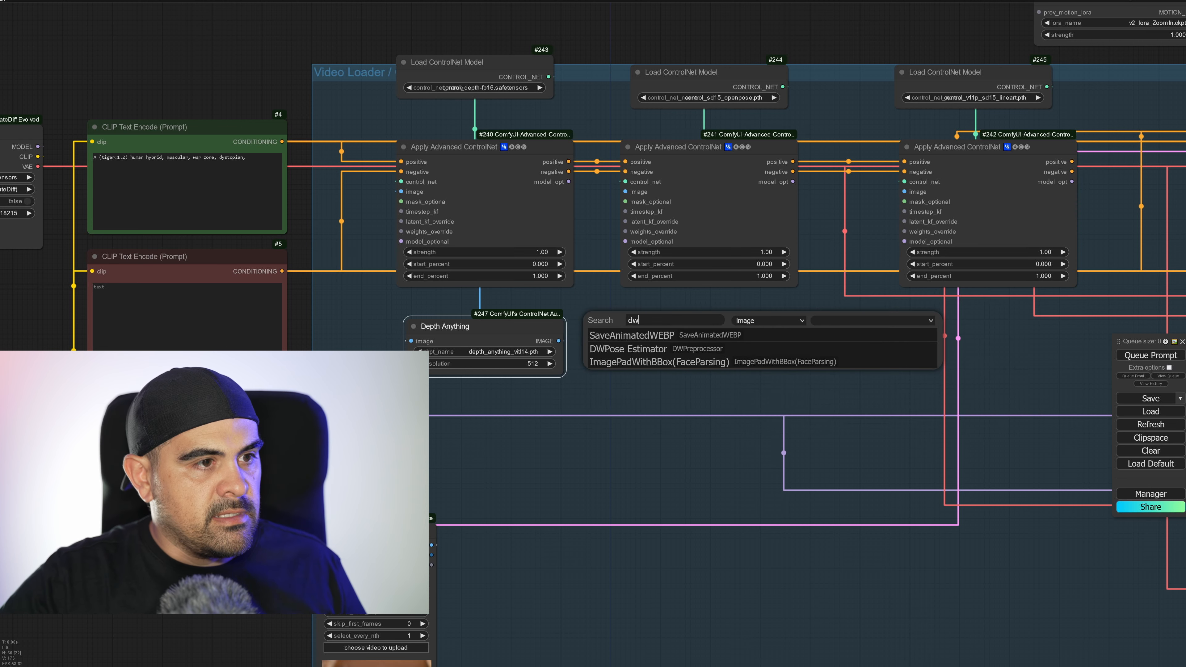
click(638, 348)
drag(730, 333, 626, 191)
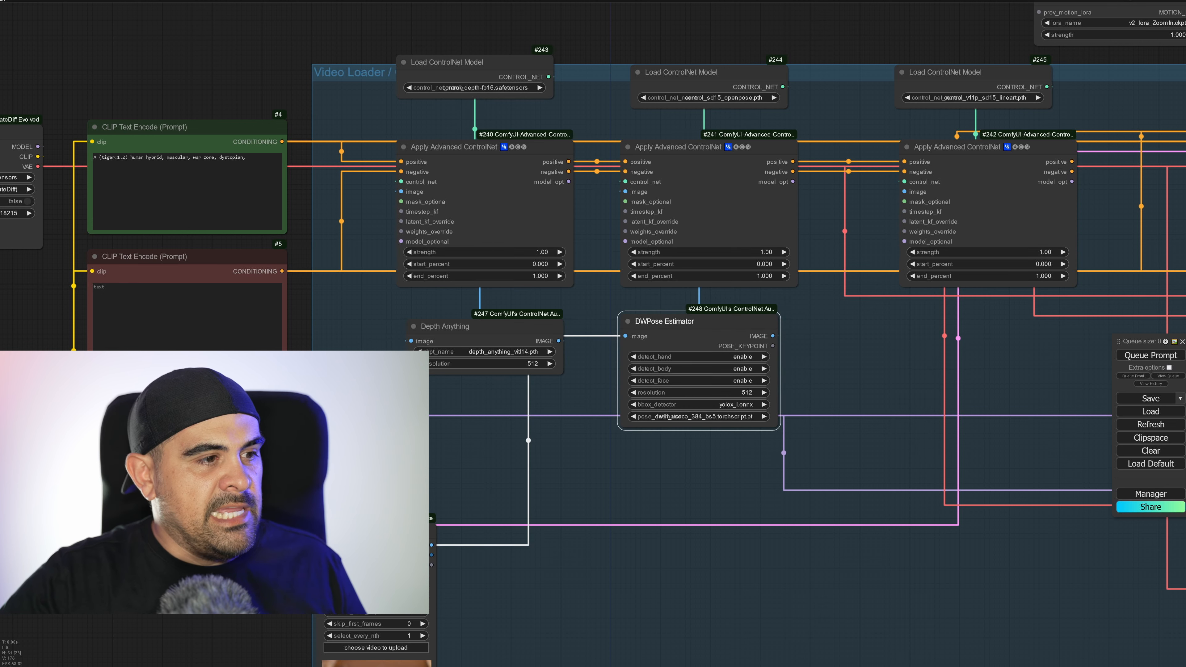
Add a Realistic Lineart node fed by the loaded video's IMAGE output and connect it to the third Apply Advanced ControlNet's image input.
drag(431, 545, 895, 336)
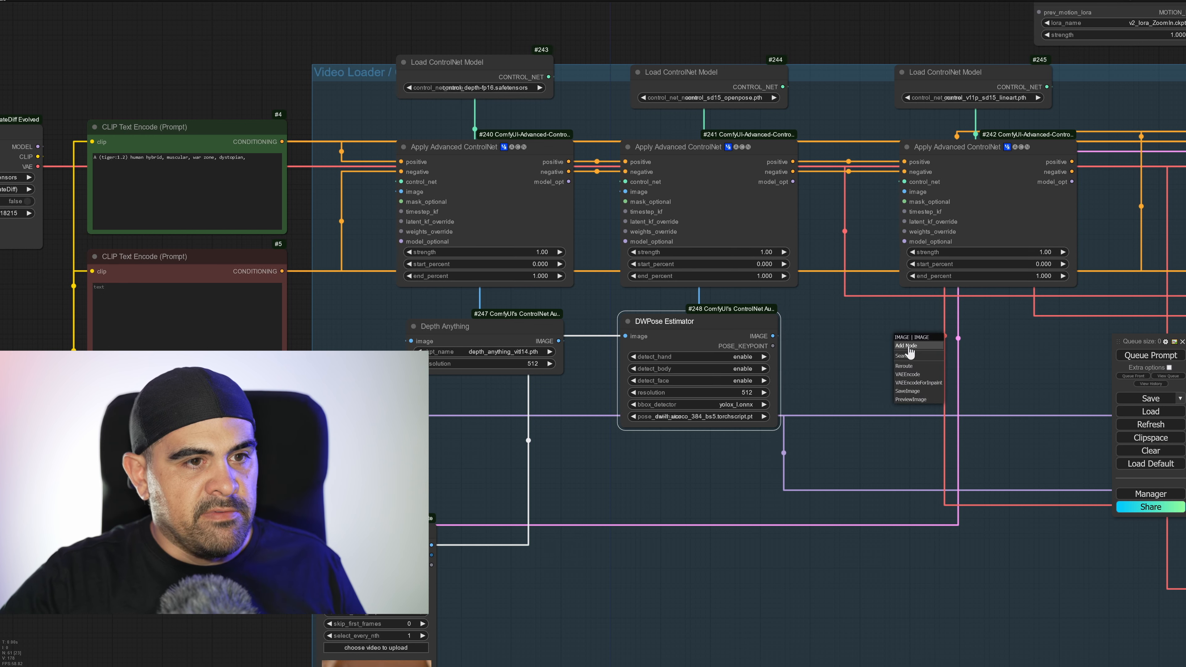
click(913, 356)
text(real)
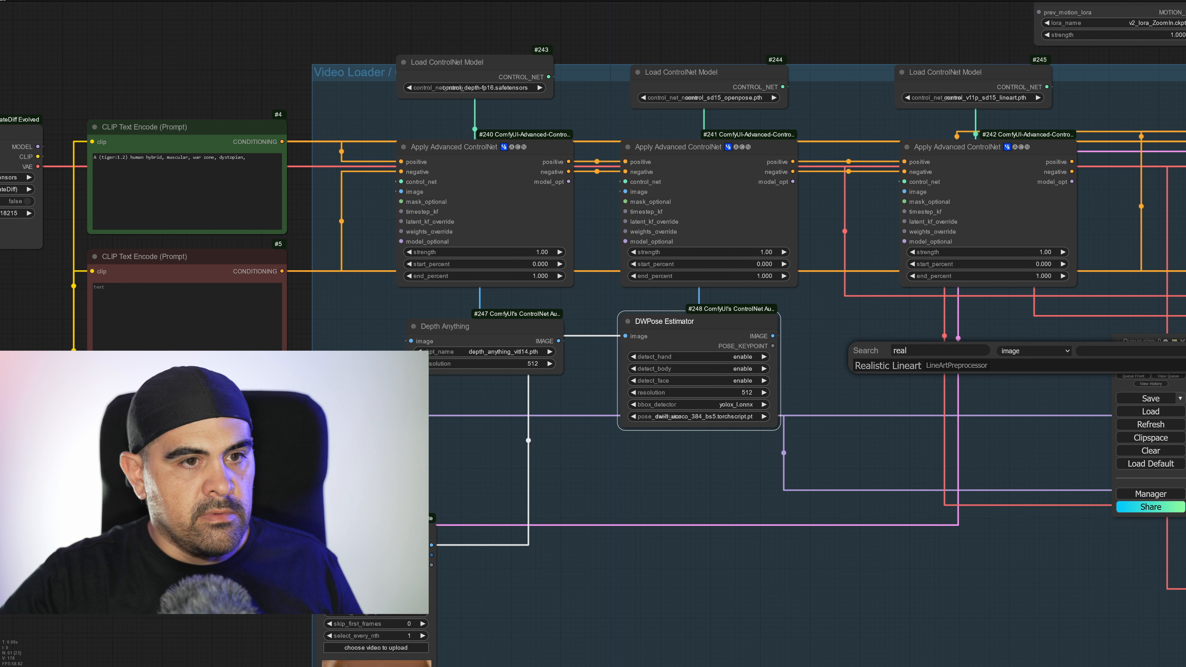
click(934, 369)
drag(1065, 359, 905, 191)
Set the first Apply Advanced ControlNet's strength to 0.70 and its end_percent to 0.750.
click(542, 252)
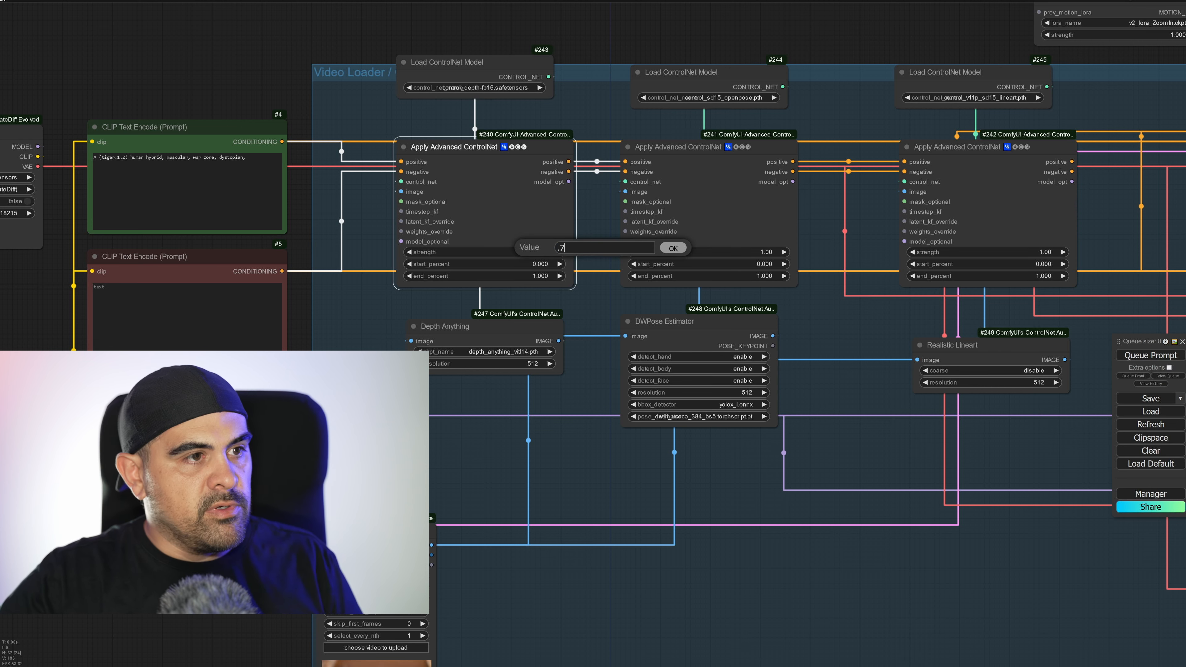
text(0.7)
key(Return)
click(544, 275)
key(Return)
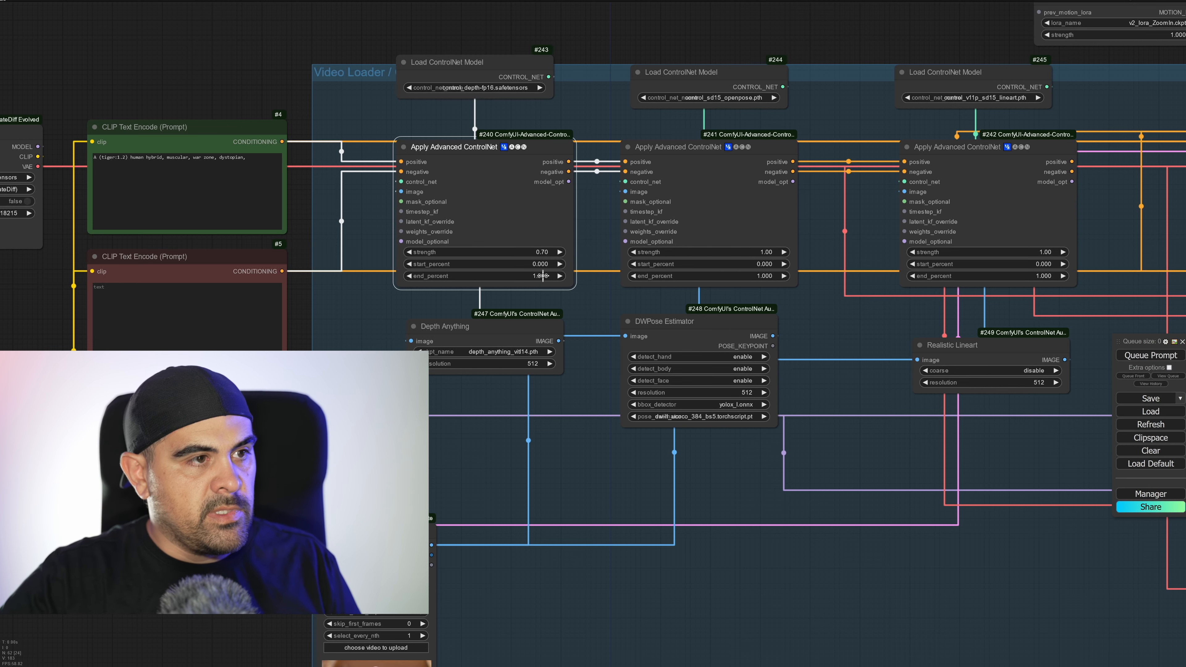
click(544, 276)
key(Return)
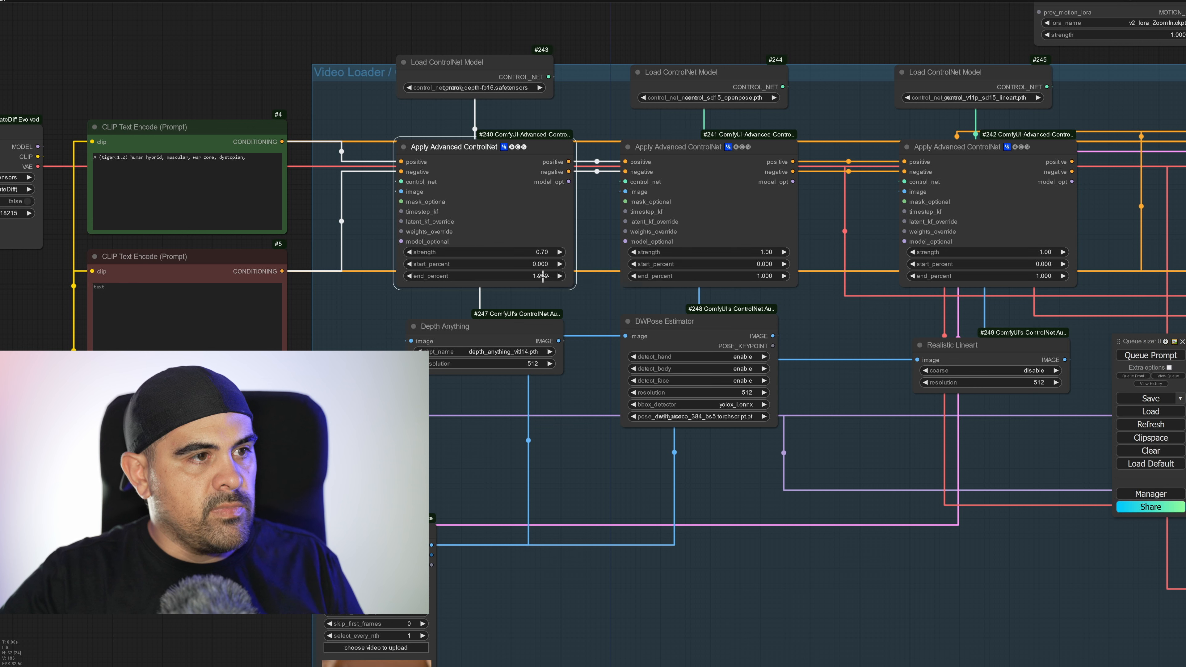
click(544, 276)
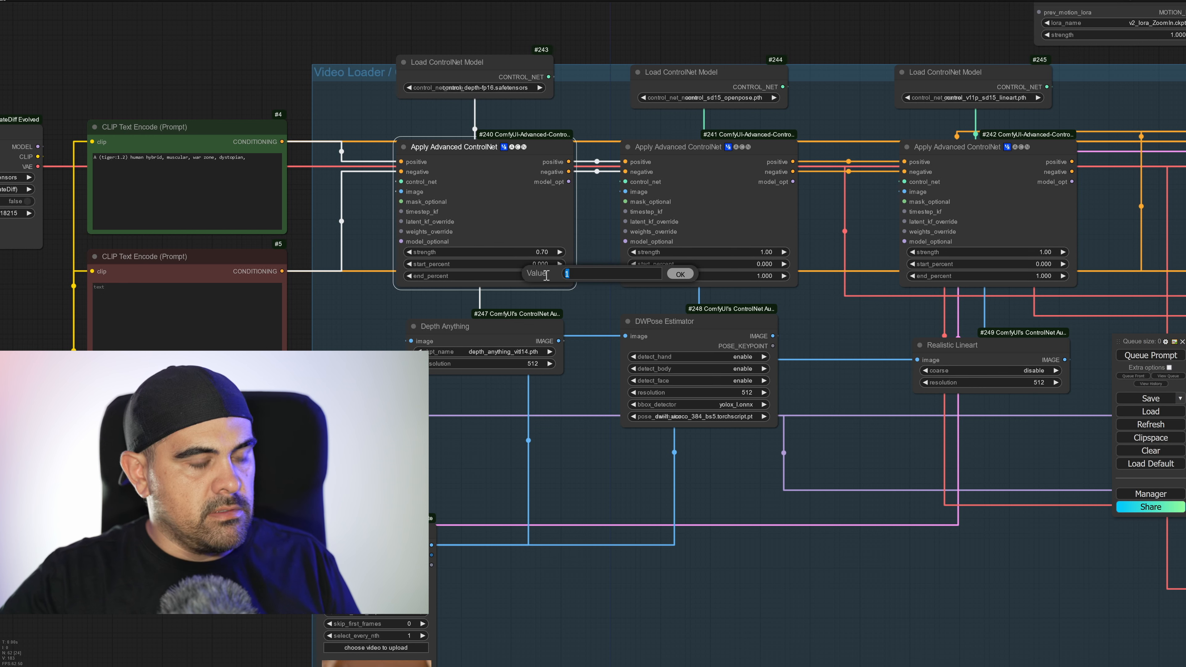
text(.75)
key(Return)
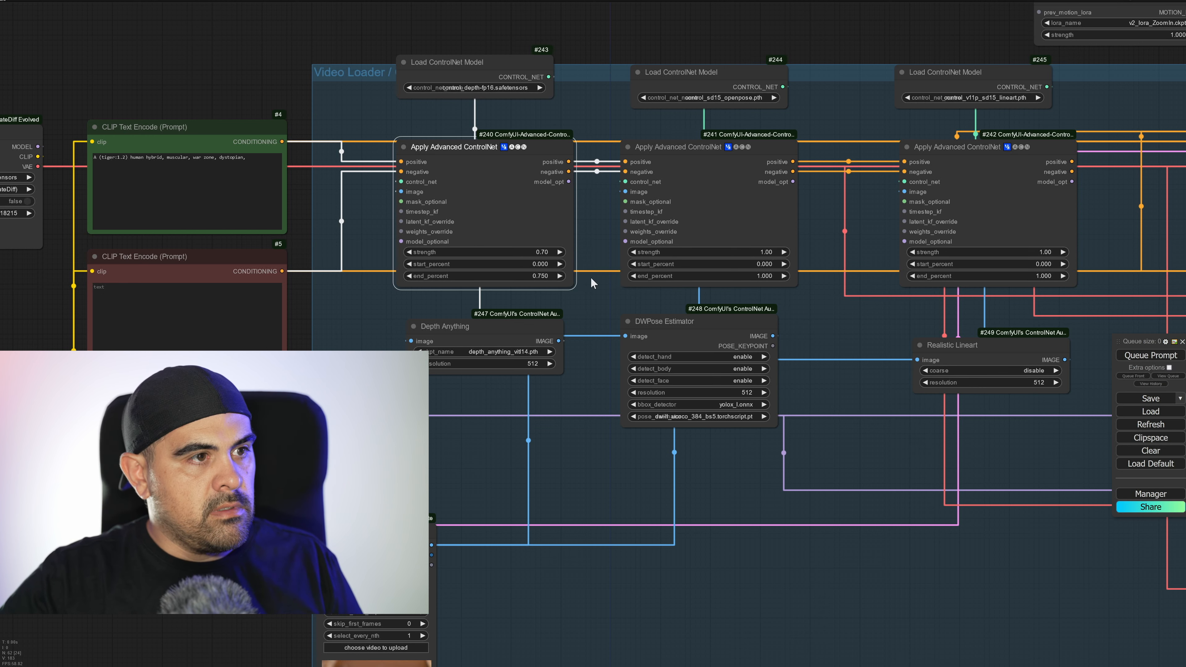
Set the second Apply Advanced ControlNet's strength to 0.70 and end_percent to 0.750.
click(712, 253)
text(.7)
key(Return)
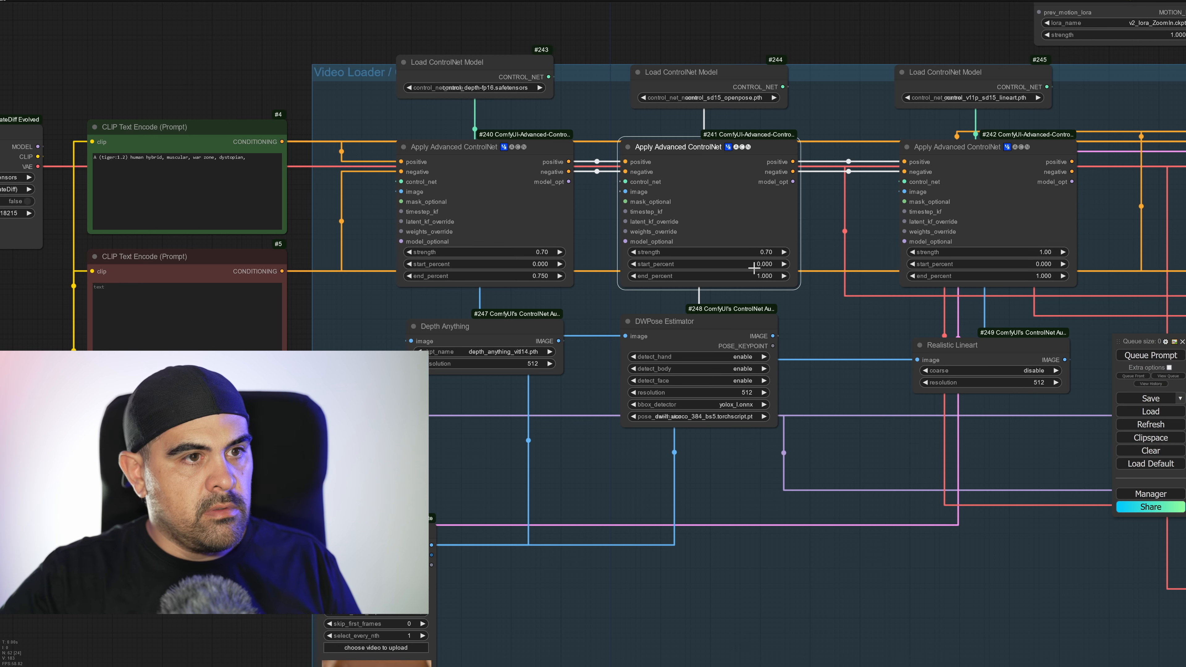
click(775, 276)
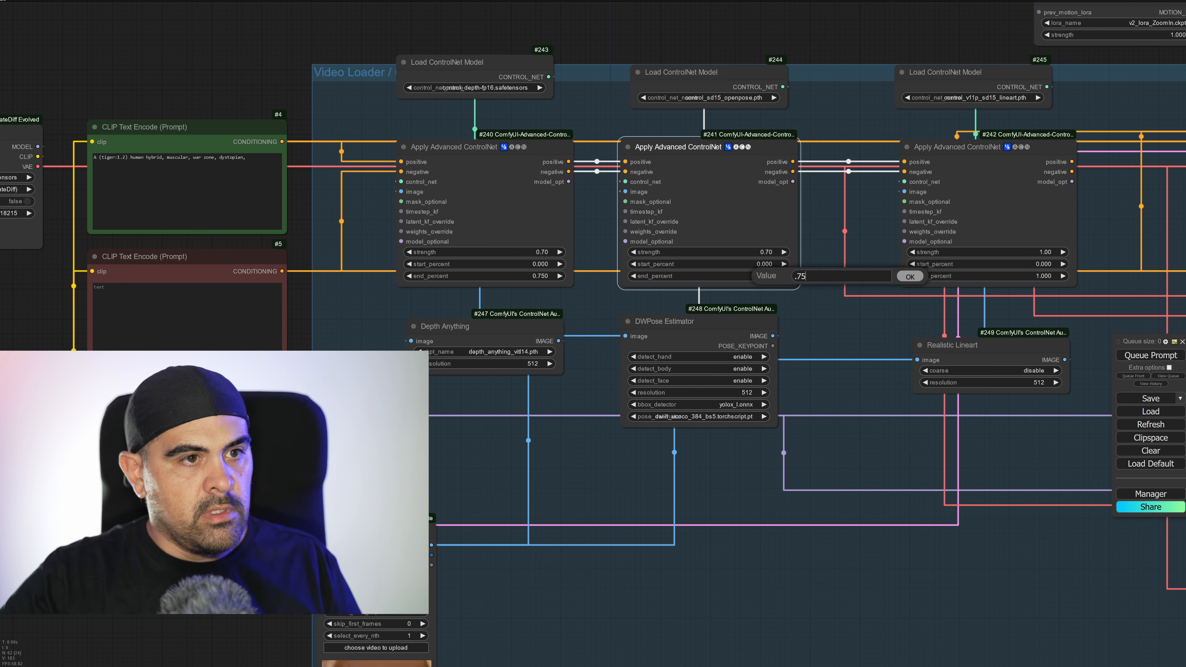
key(Return)
Give the third Apply Advanced ControlNet a strength of 0.70 and an end_percent of 0.750.
click(1051, 257)
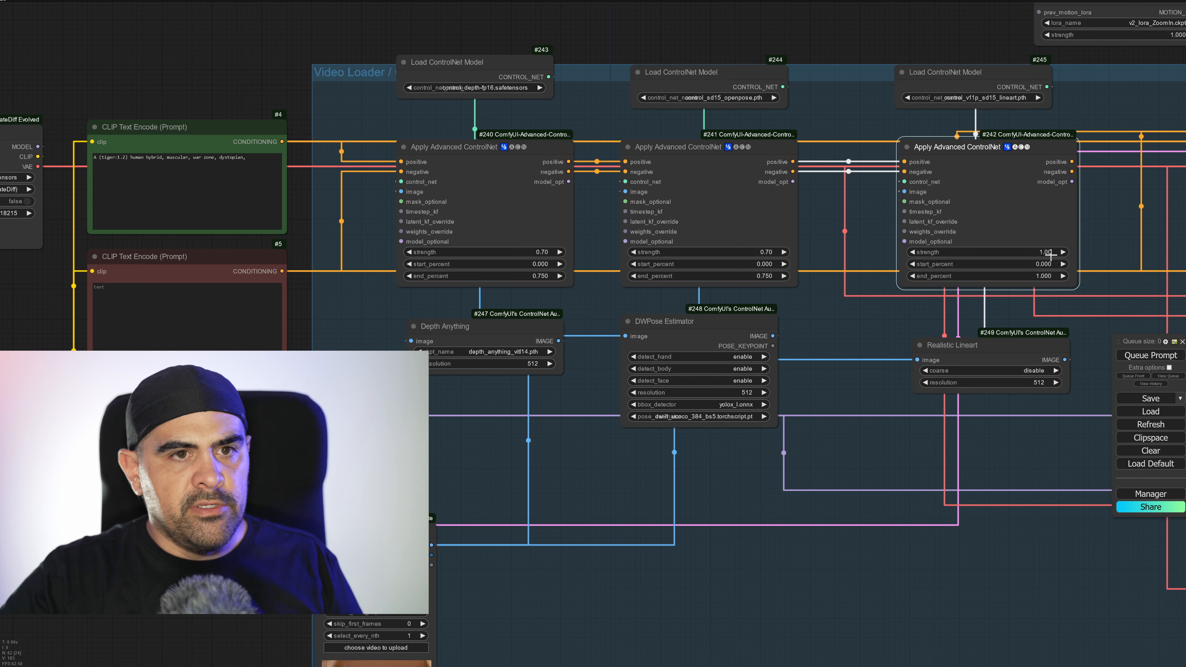
click(1051, 253)
text(.7)
key(Return)
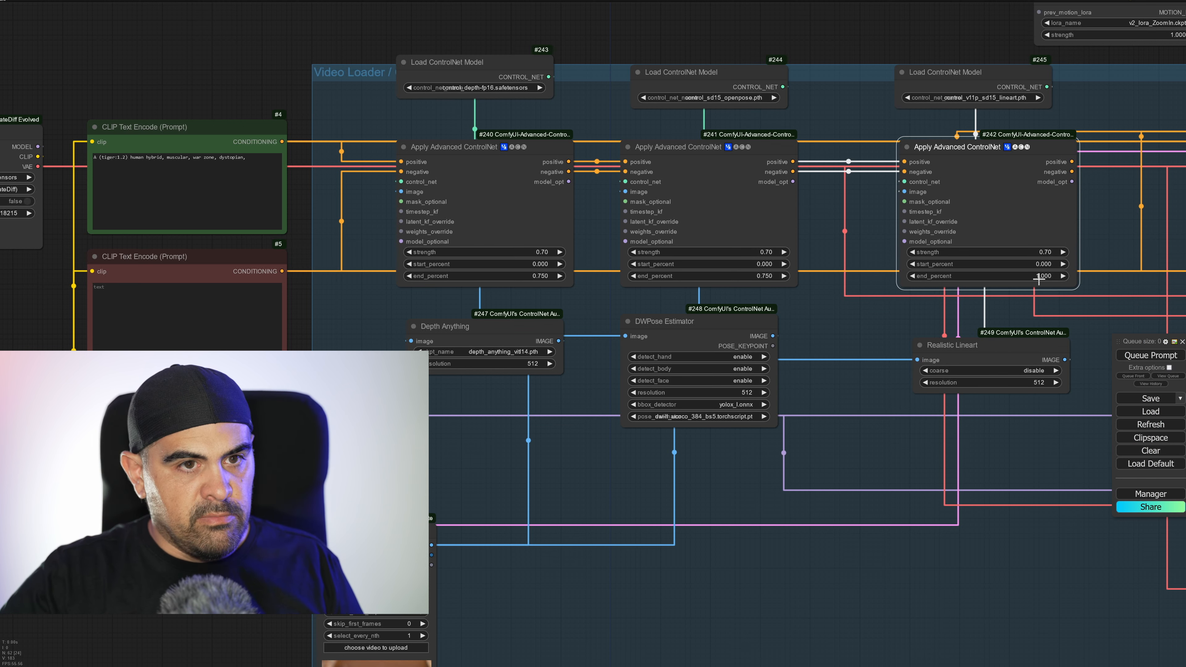
click(1039, 276)
text(.75)
key(Return)
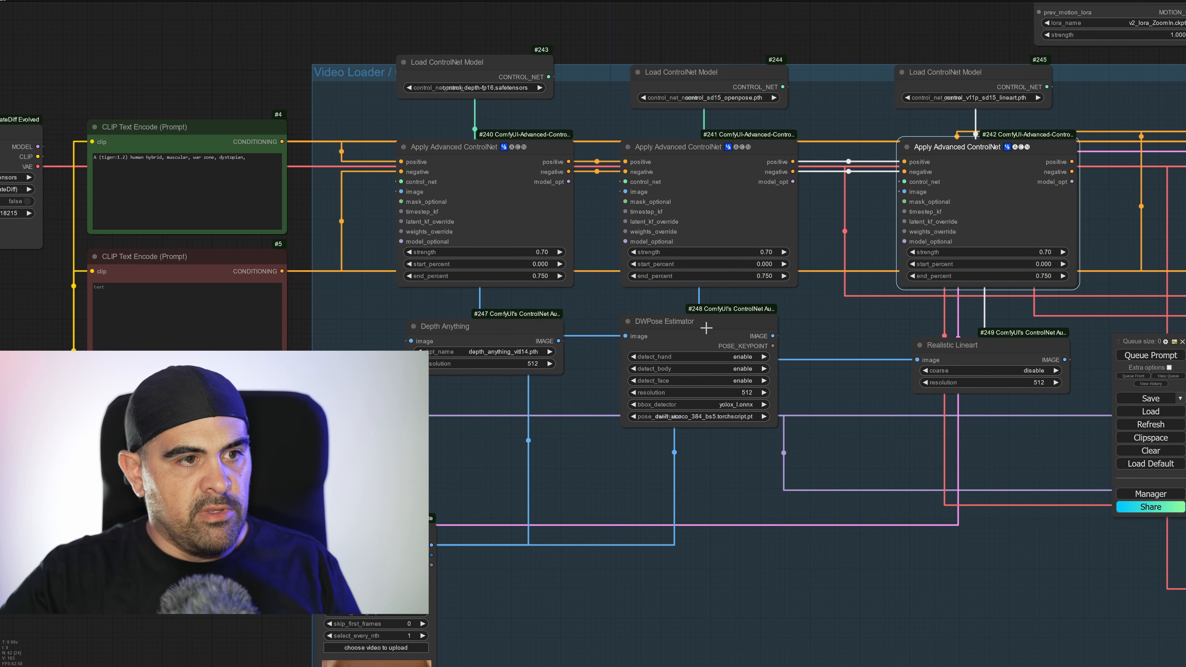
Add a Preview Image node to each IMAGE output of DWPose Estimator, Realistic Lineart and Depth Anything, placed below its preprocessor.
drag(847, 324, 726, 374)
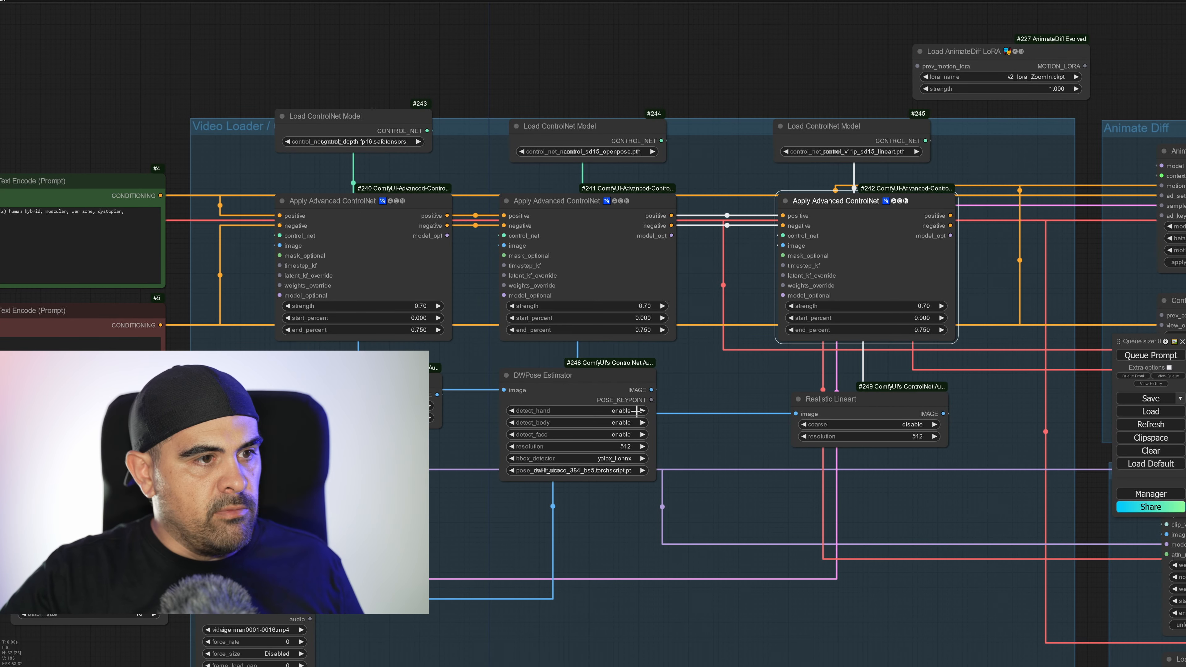
drag(651, 390, 602, 515)
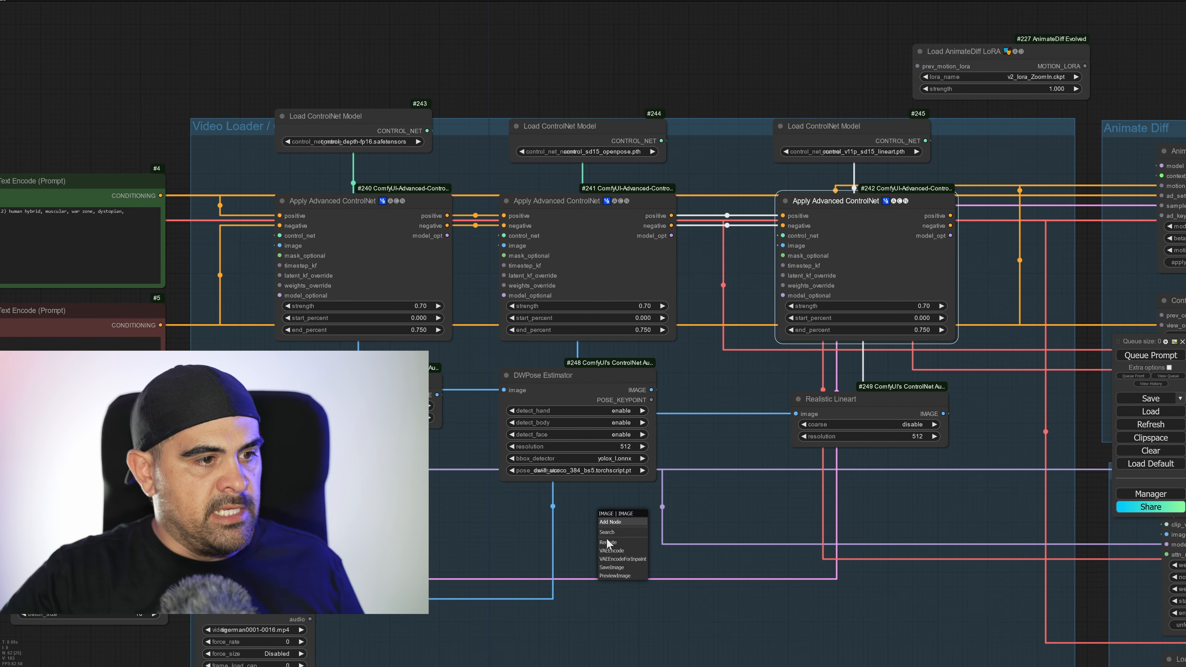
click(615, 576)
drag(943, 413, 915, 518)
click(927, 576)
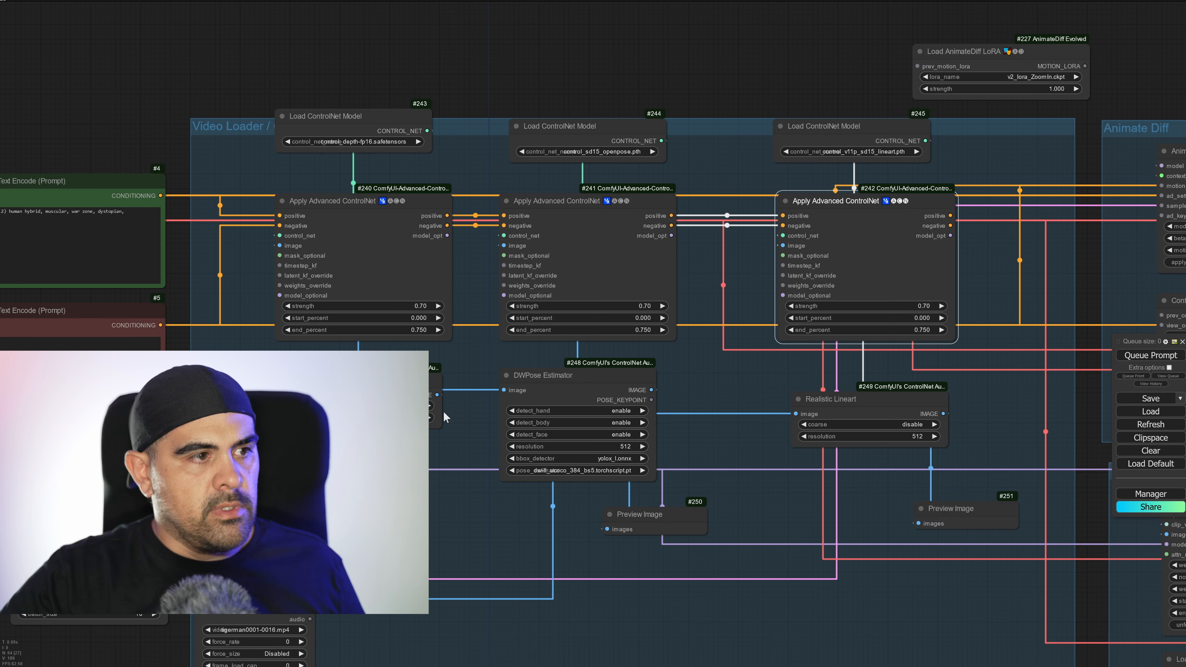
drag(437, 396, 413, 482)
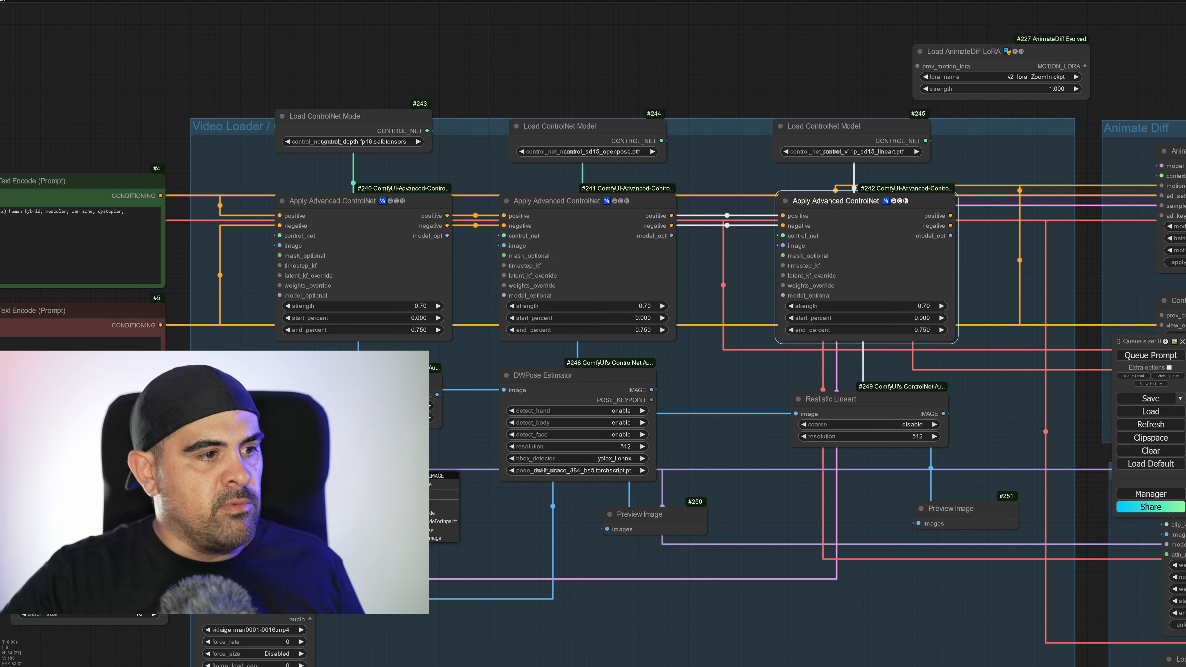
click(439, 538)
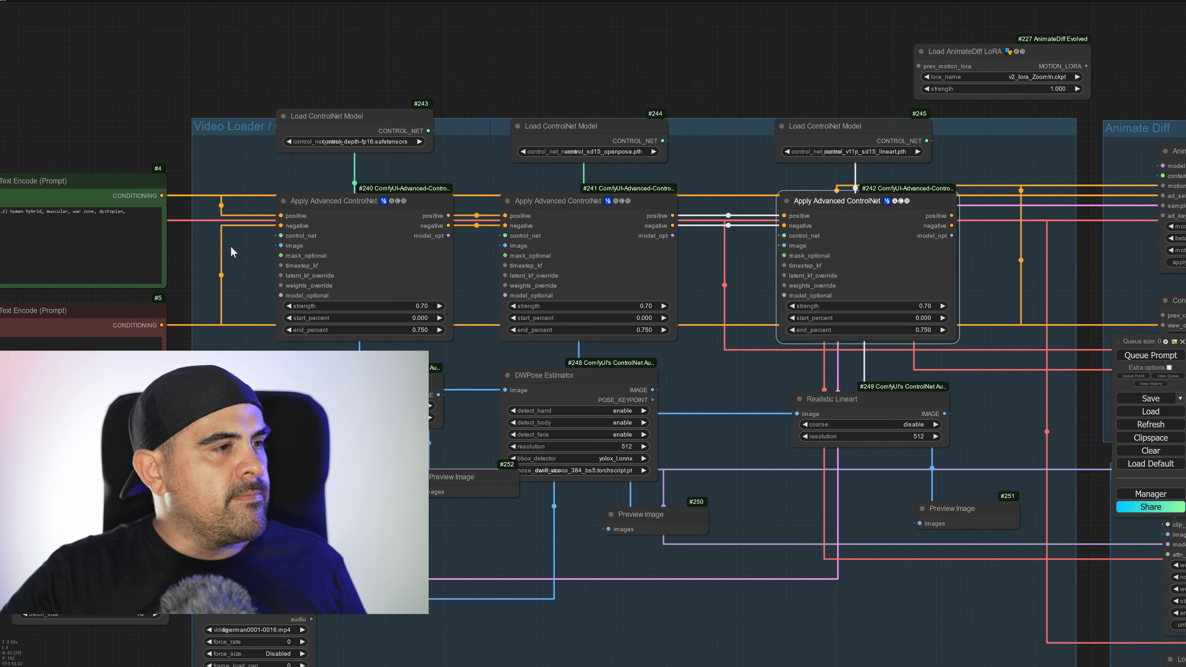
Connect the third Apply Advanced ControlNet's positive and negative outputs to the matching inputs of the KSamplers.
drag(179, 234, 231, 234)
drag(759, 222, 943, 257)
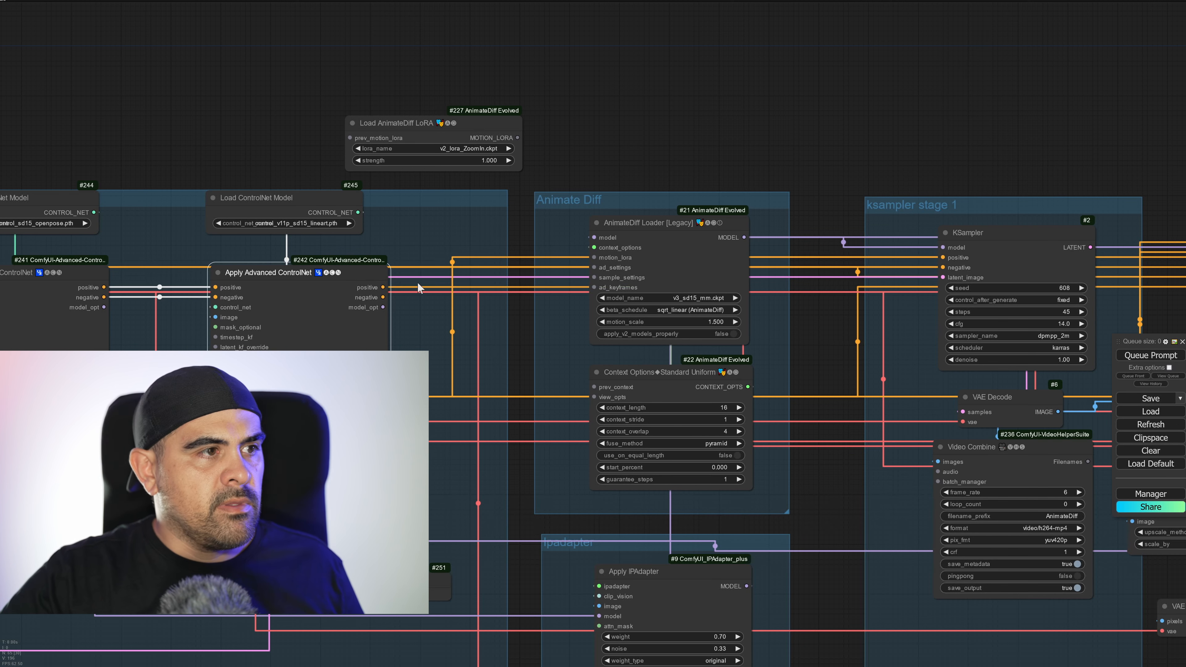
drag(383, 296, 943, 267)
drag(972, 283, 1180, 244)
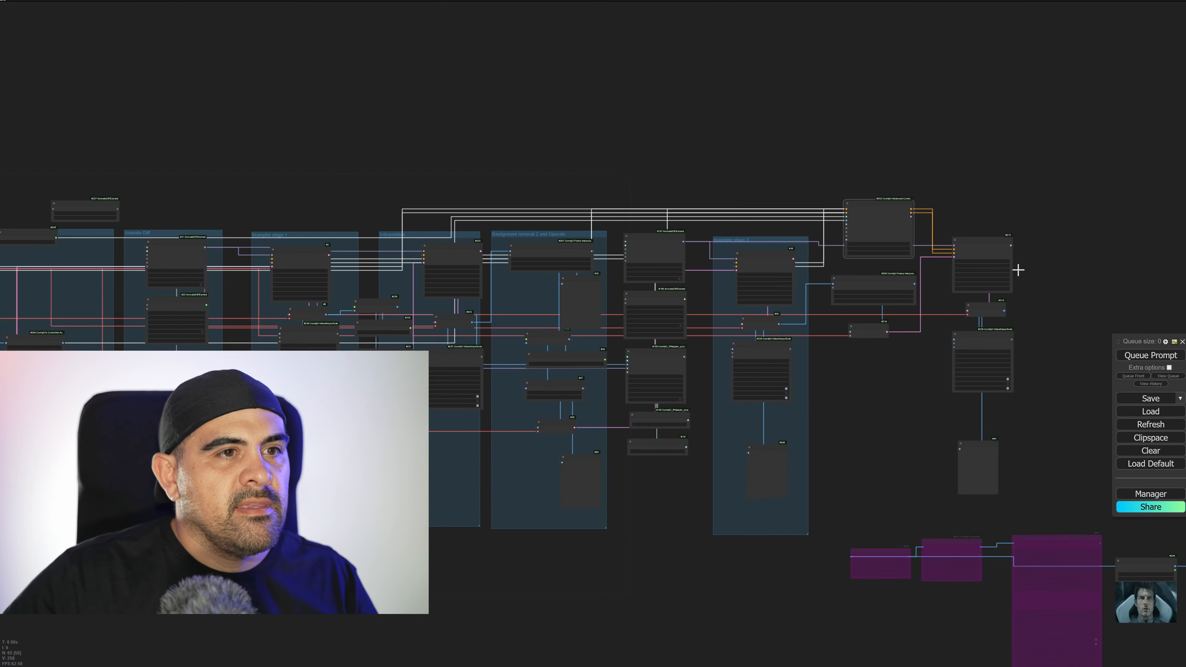
drag(1027, 199, 182, 251)
drag(683, 355, 24, 333)
Select the separate cluster of purple nodes with the face image and move it farther away from the main workflow.
drag(156, 340, 181, 205)
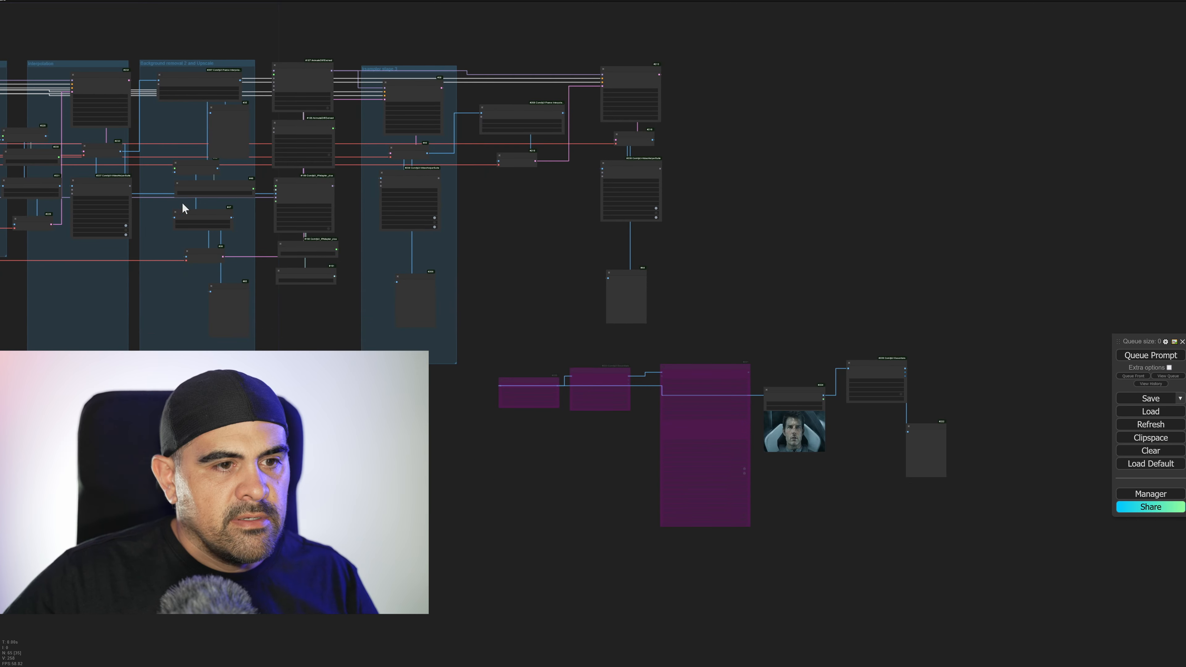
ctrl+drag(501, 351, 1089, 573)
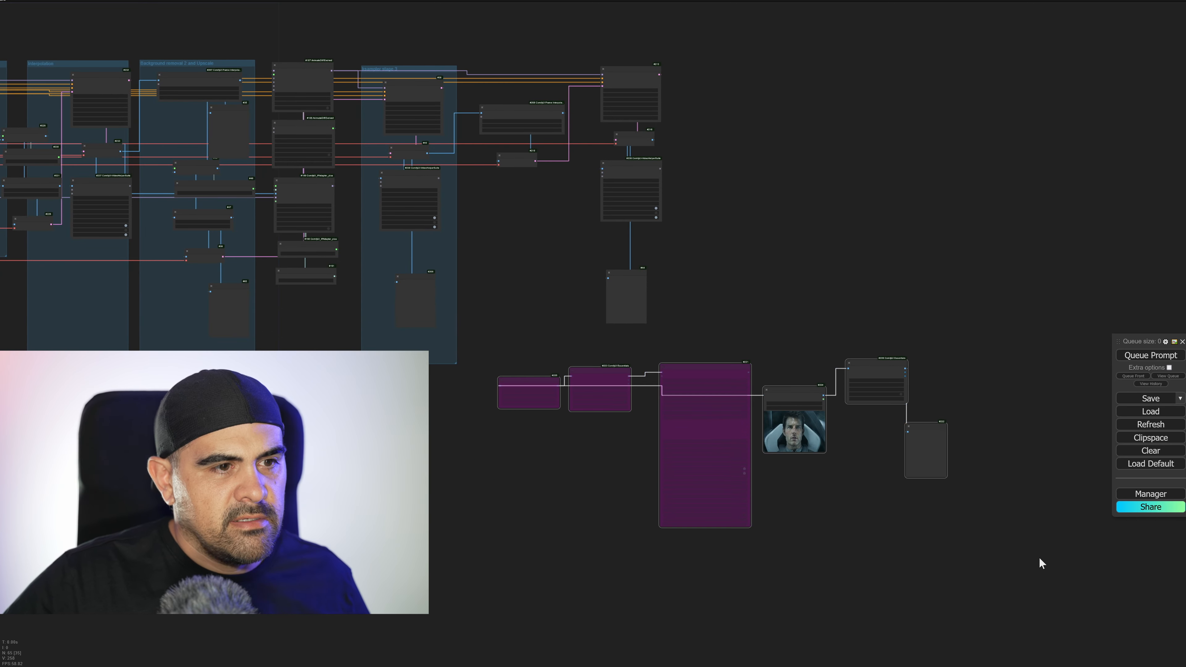
drag(696, 376, 1046, 597)
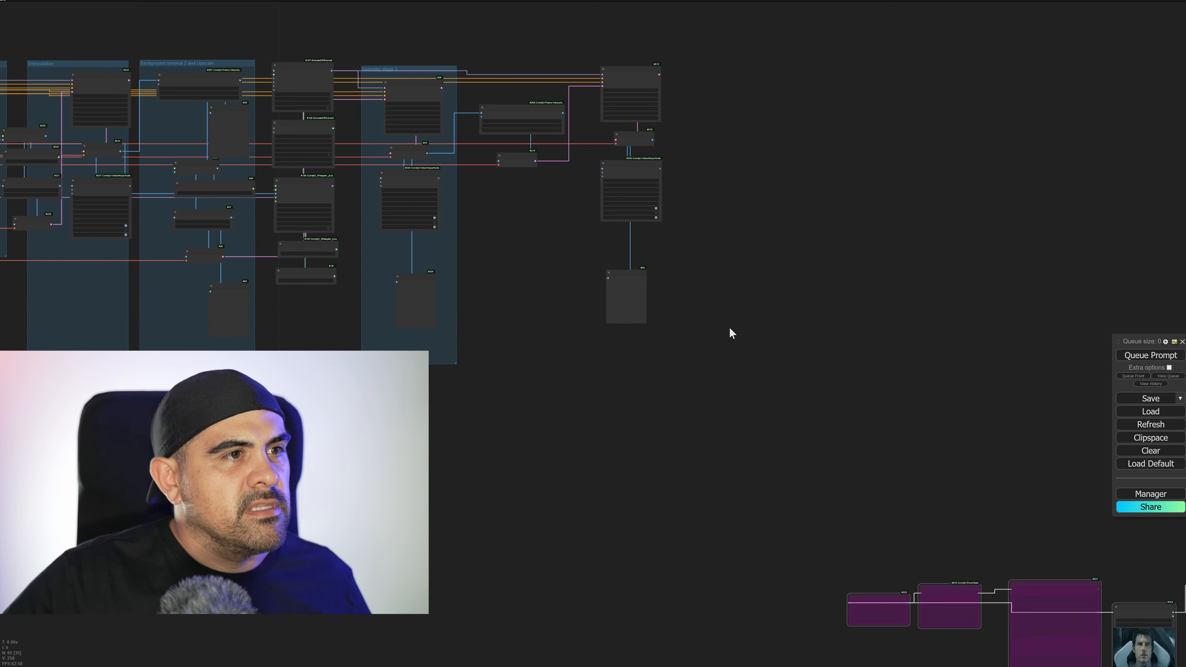
Review the workflow from the ControlNet chain through Animate Diff, ksampler stage 1, Interpolation, the upscale group and ksampler stage 3.
drag(674, 401, 907, 492)
scroll(817, 359, up, 5)
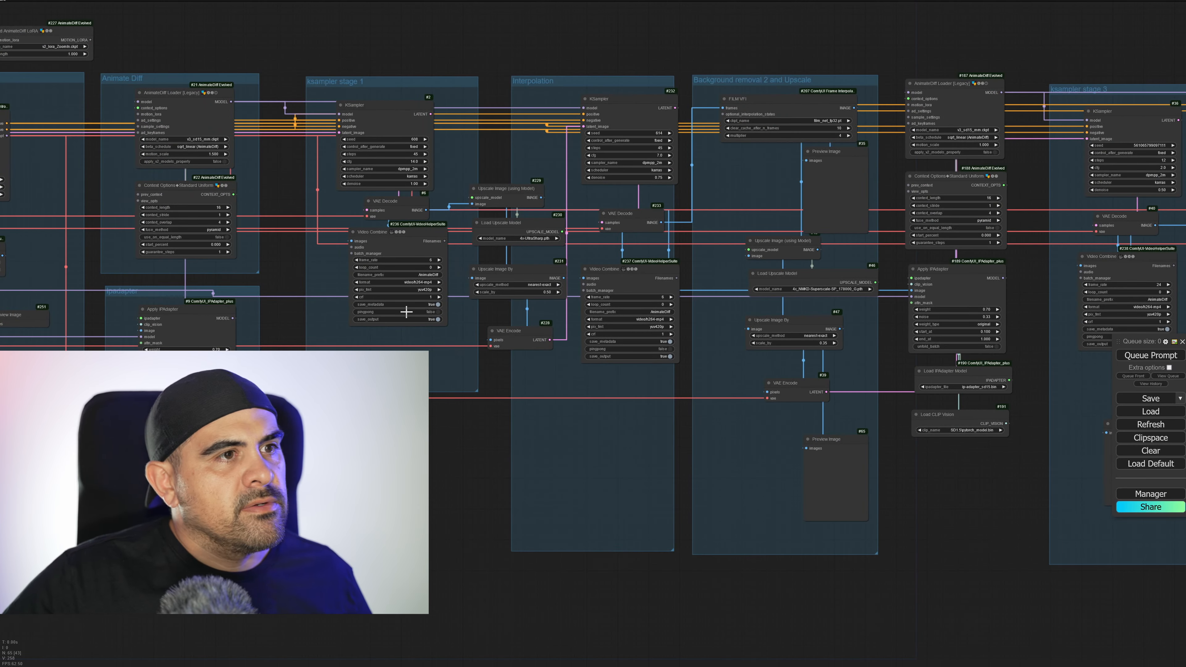
scroll(407, 312, down, 3)
drag(502, 324, 648, 274)
drag(307, 239, 537, 299)
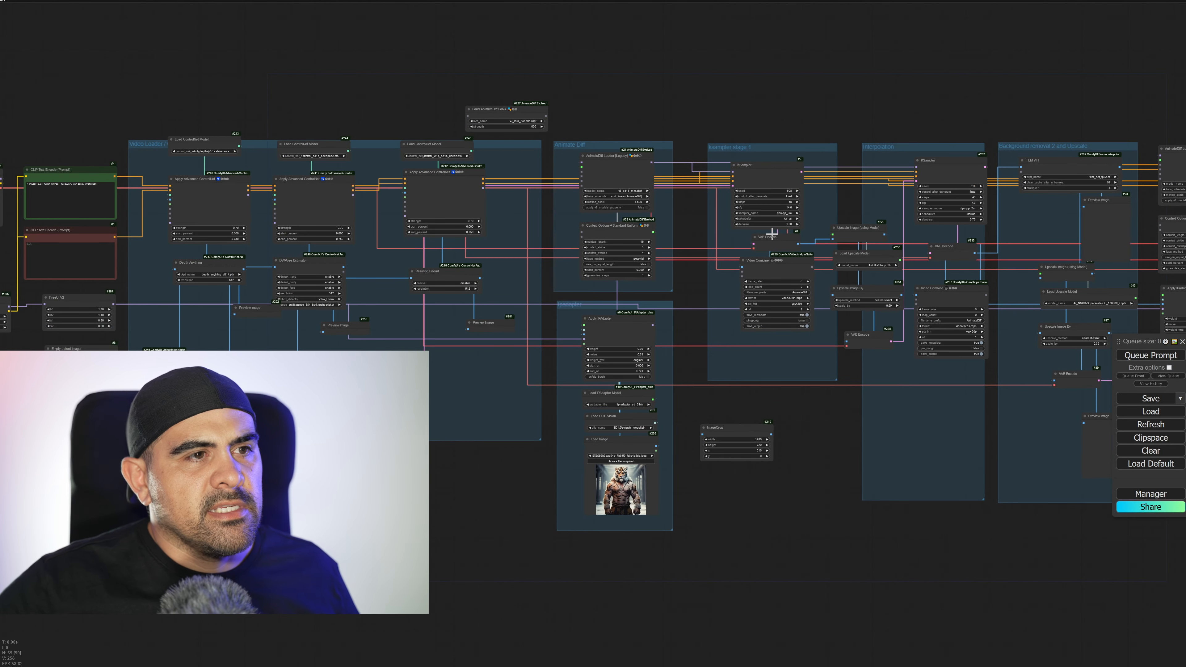
drag(828, 242, 683, 223)
scroll(734, 216, up, 6)
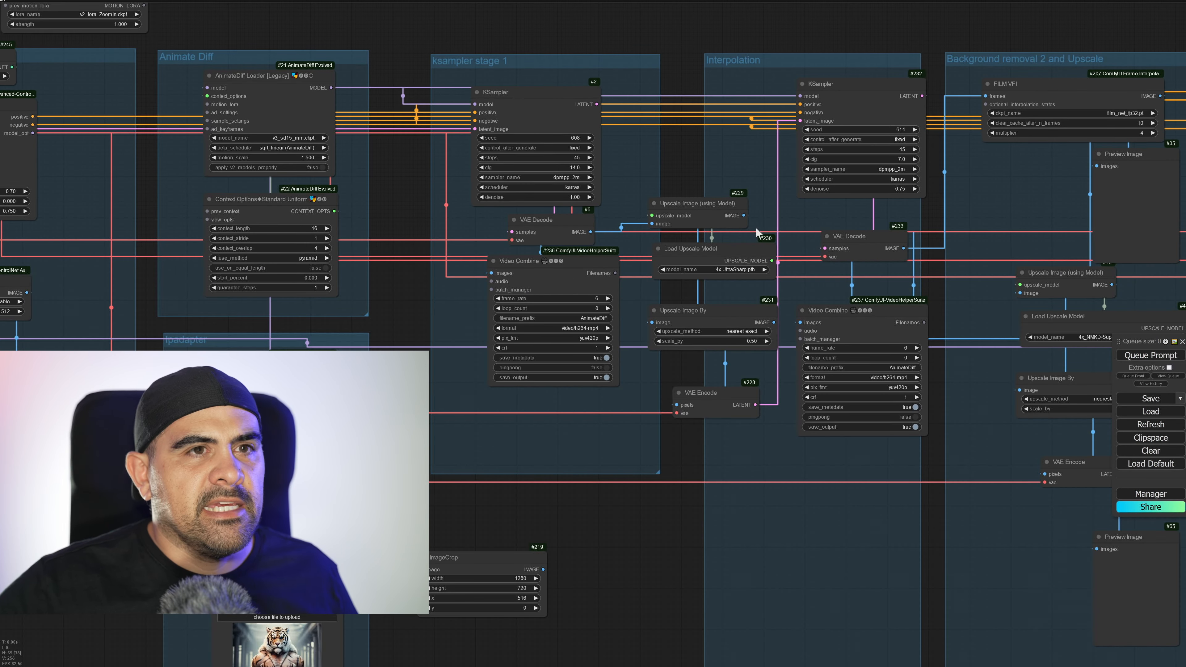
drag(756, 227, 214, 223)
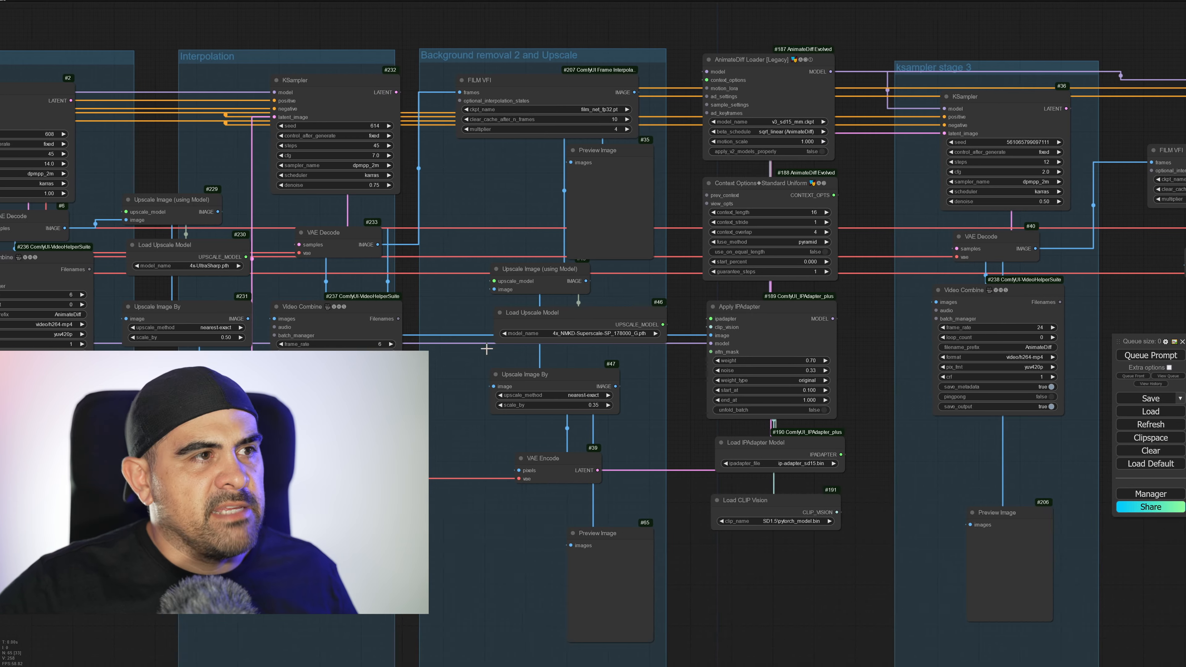
drag(153, 376, 574, 361)
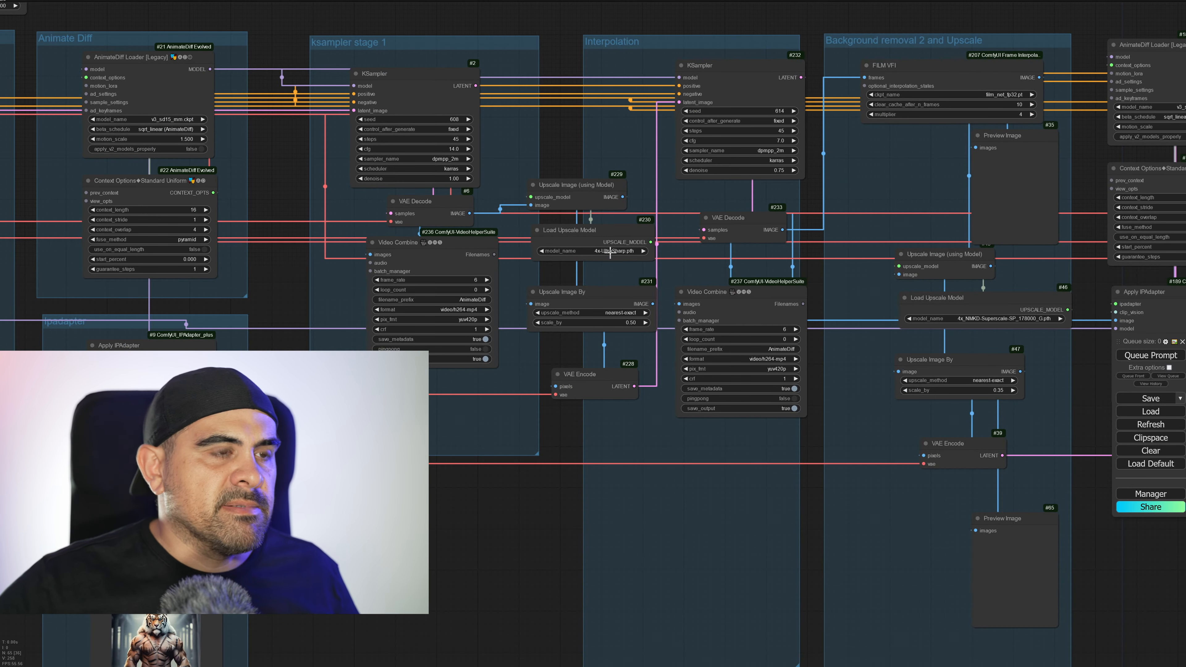
scroll(506, 297, down, 3)
scroll(711, 413, down, 1)
drag(434, 391, 711, 413)
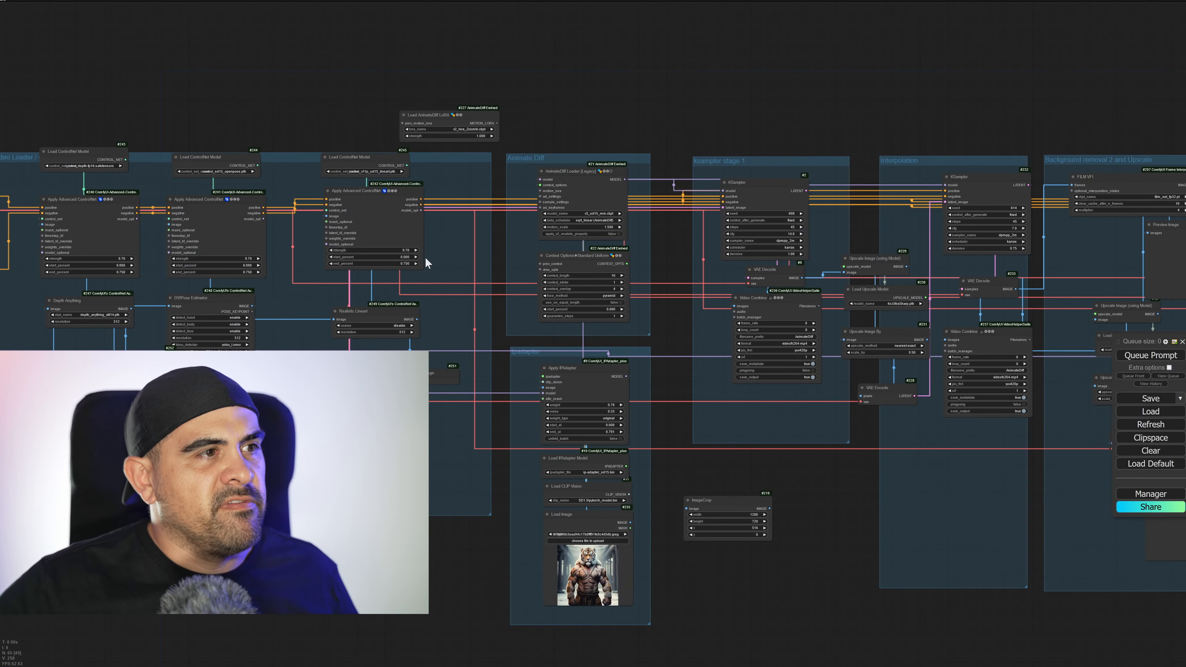
drag(362, 332, 776, 322)
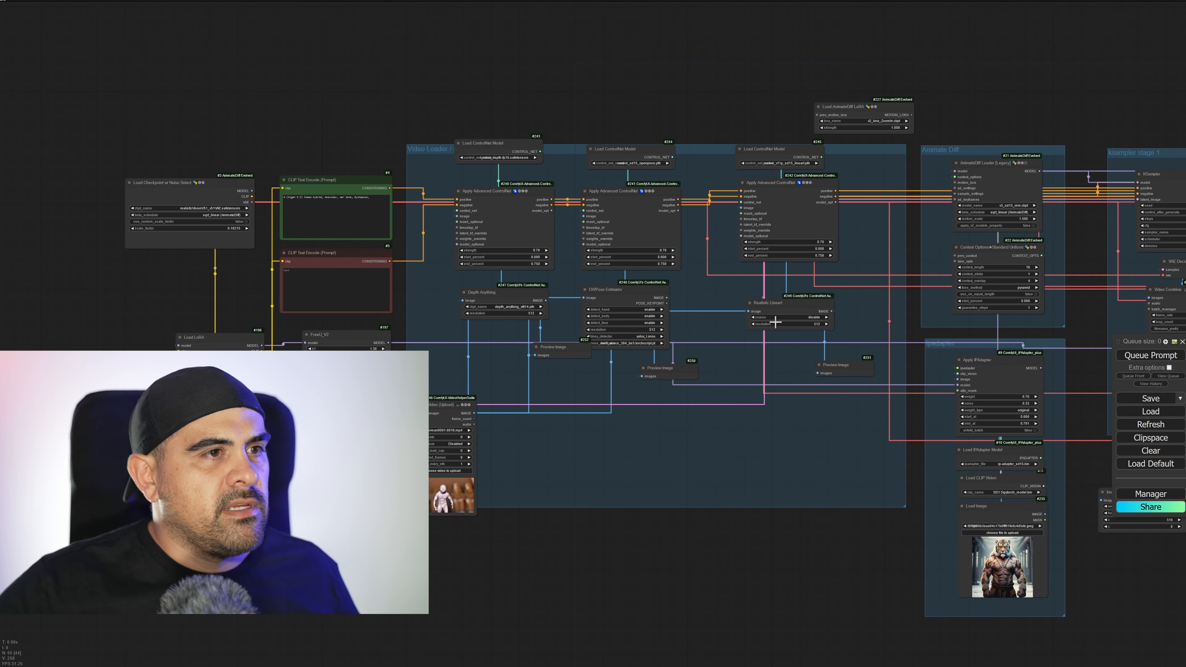
drag(870, 315, 440, 287)
Bypass all nodes downstream of ksampler stage 1, from the first upscale and Interpolation nodes to the final sampler and preview.
scroll(635, 285, down, 4)
drag(811, 296, 424, 210)
ctrl+drag(398, 64, 1118, 397)
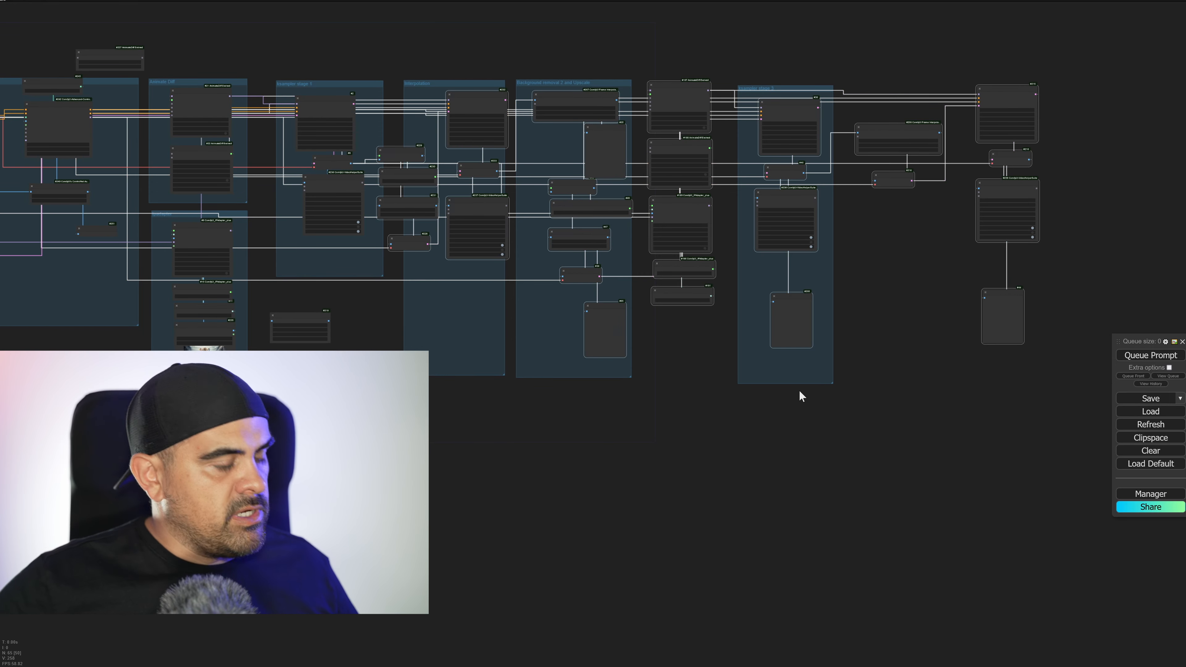
key(ctrl+b)
drag(398, 337, 824, 384)
Delete the unconnected ImageCrop node below ksampler stage 1 and queue the prompt.
scroll(794, 364, up, 6)
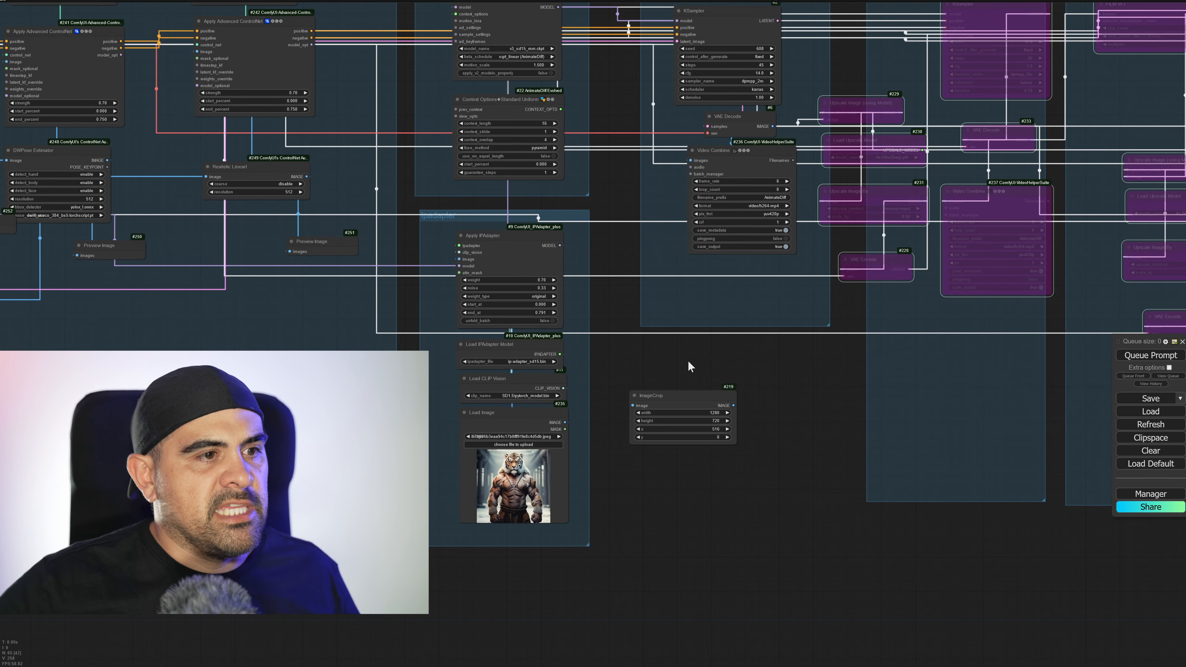
key(Delete)
drag(685, 398, 929, 541)
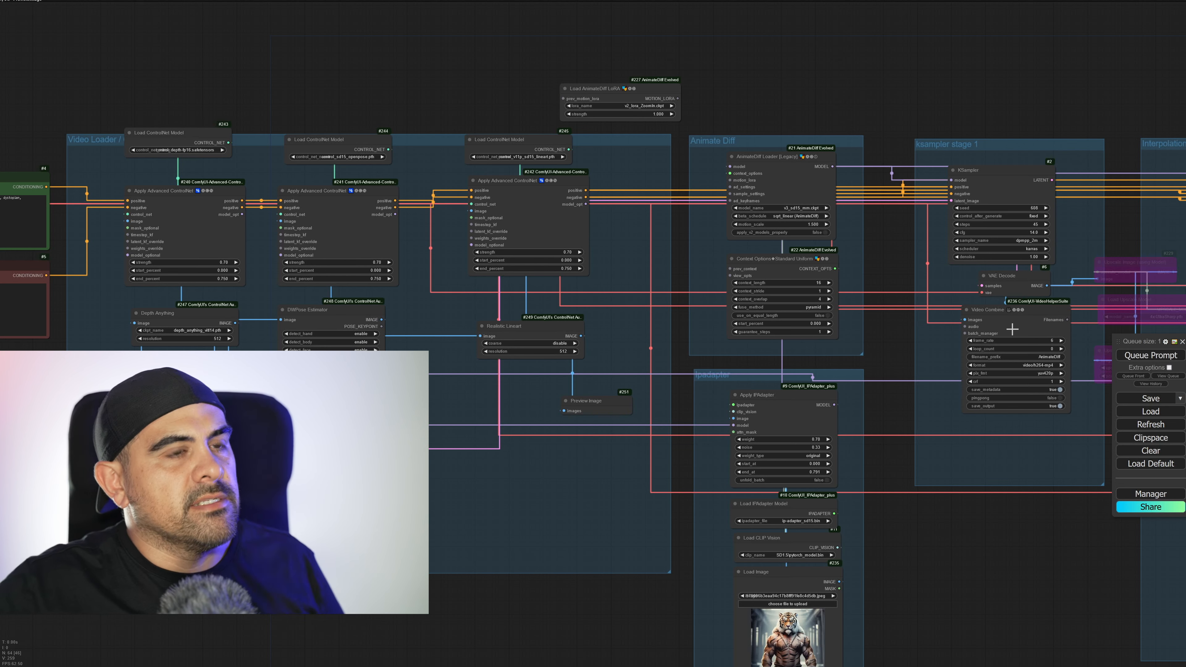
drag(509, 515, 754, 475)
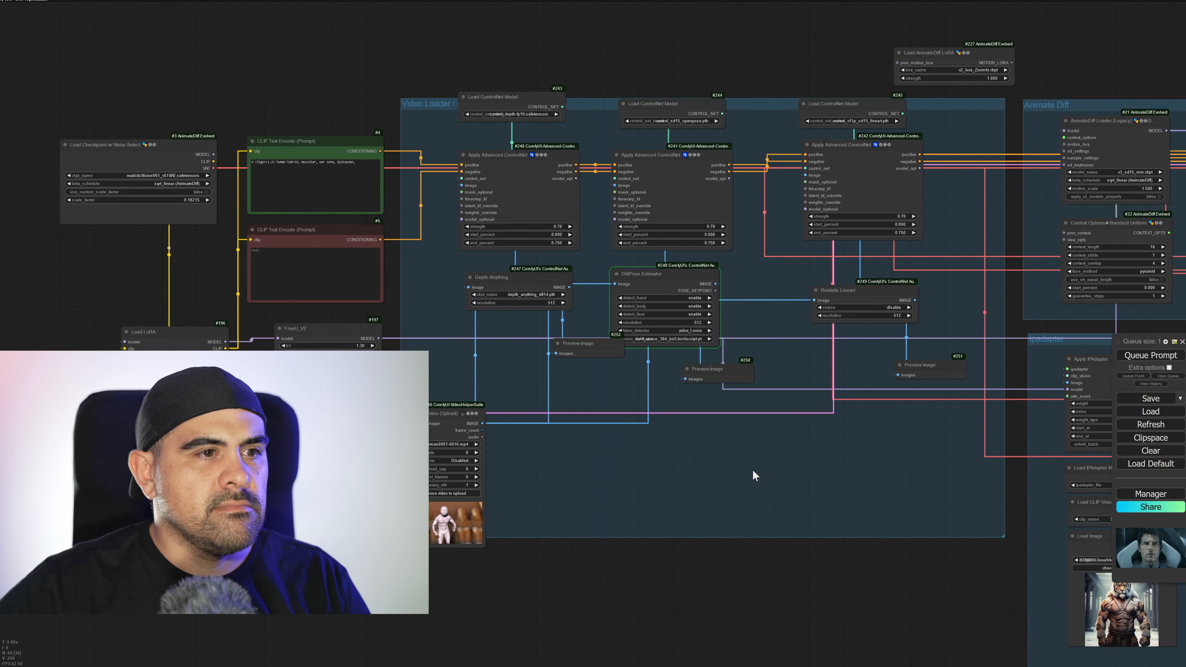
Move the depth Preview Image node directly beneath the Depth Anything node.
drag(604, 345, 522, 347)
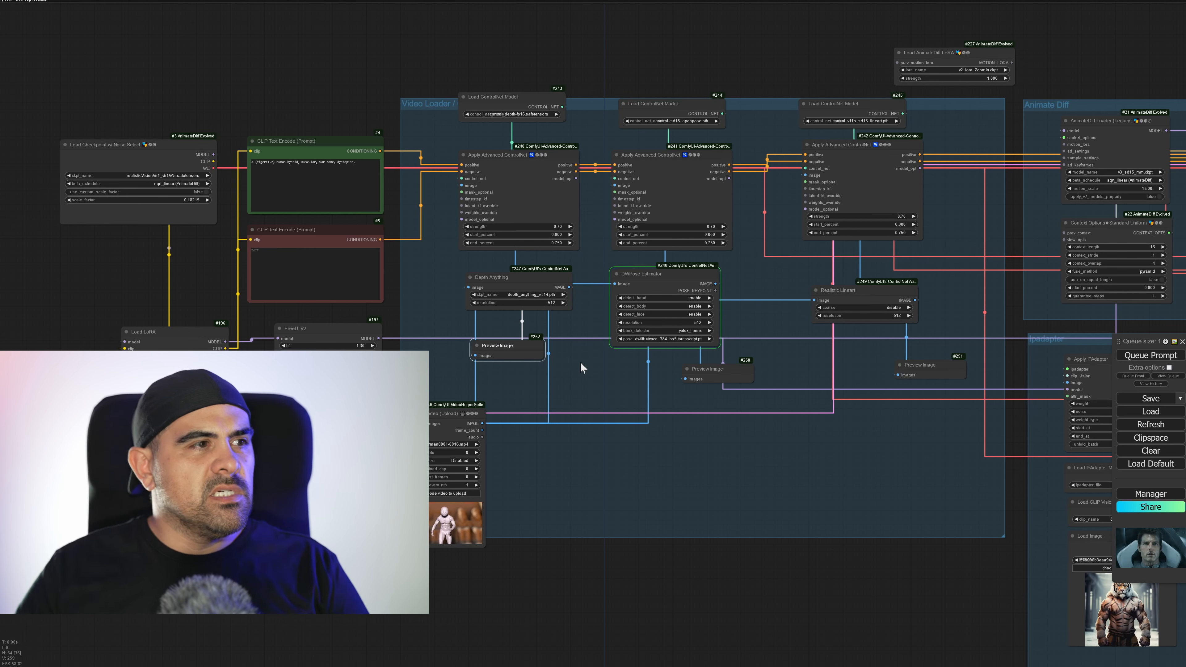
drag(829, 365, 161, 439)
scroll(972, 392, down, 1)
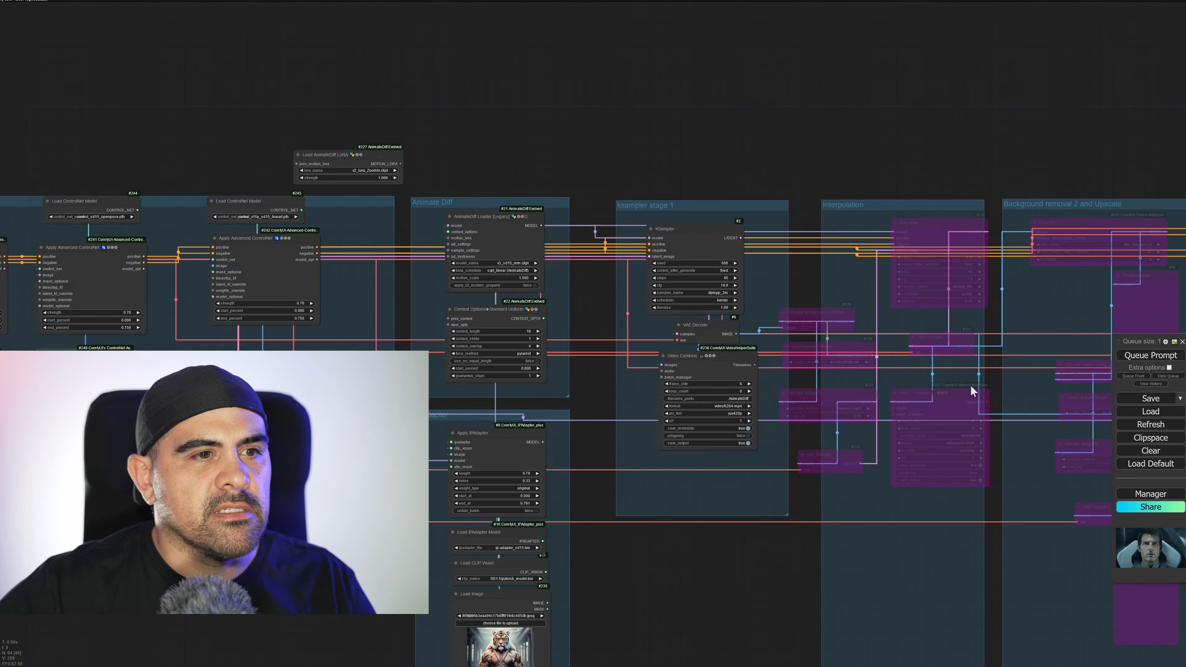
drag(976, 394, 332, 275)
drag(205, 337, 979, 233)
drag(585, 311, 935, 322)
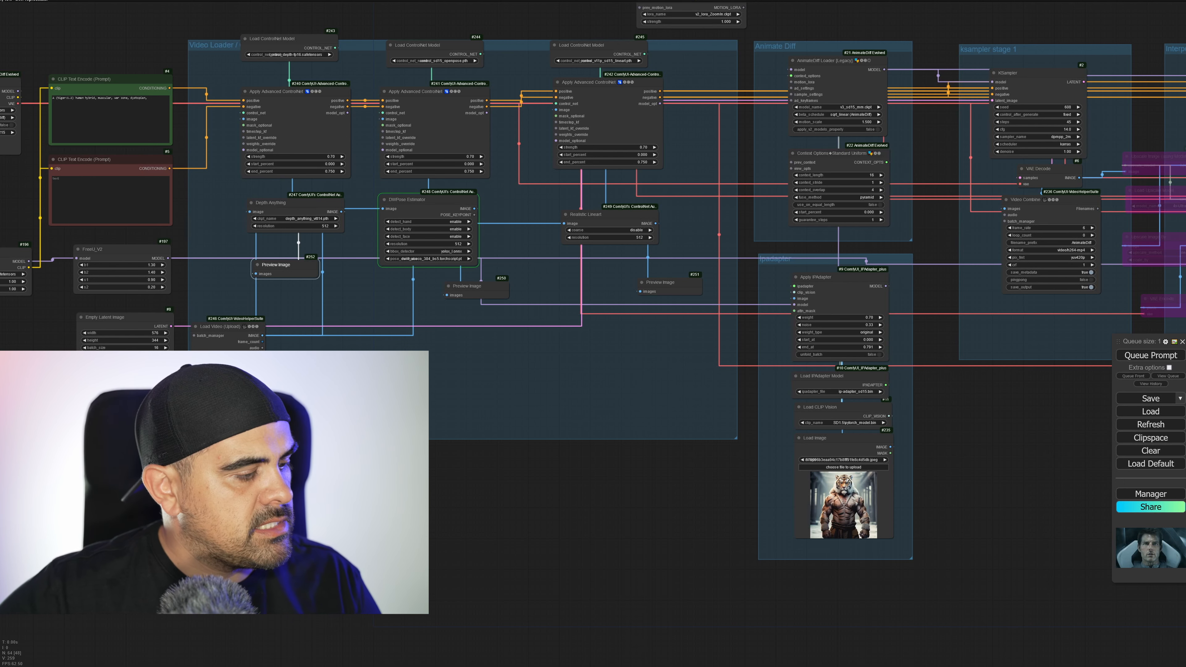
Switch to the ComfyUI console window, move it clear of the ControlNet nodes and check the DWPose processing output.
key(alt+Tab)
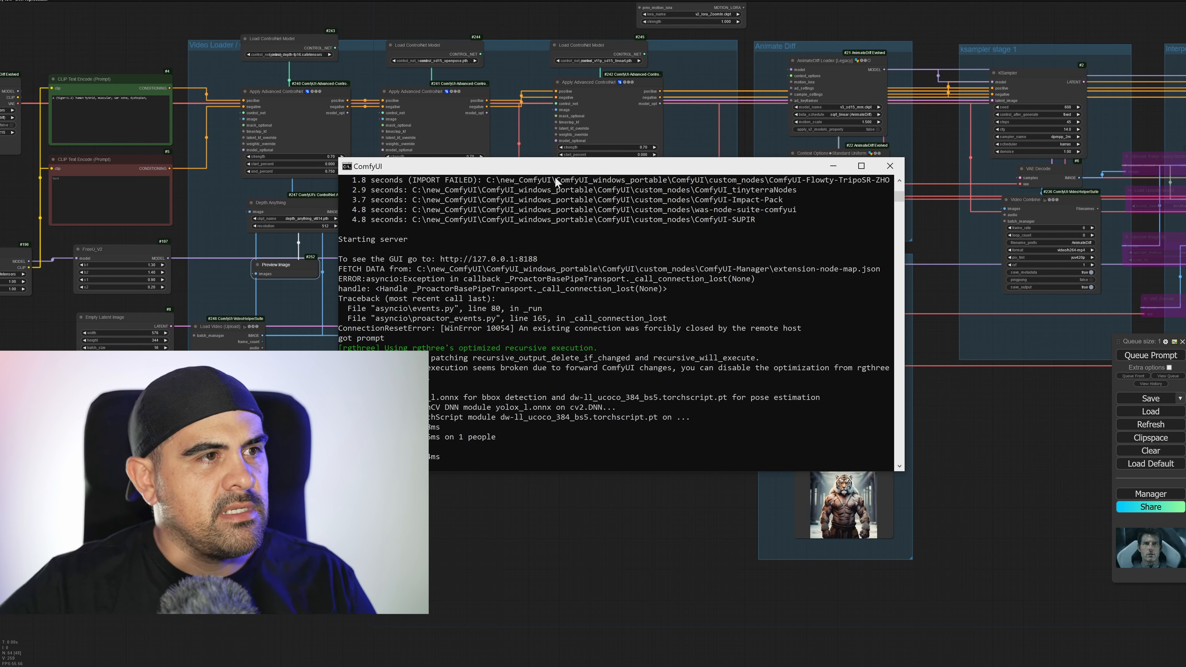
drag(564, 166, 728, 230)
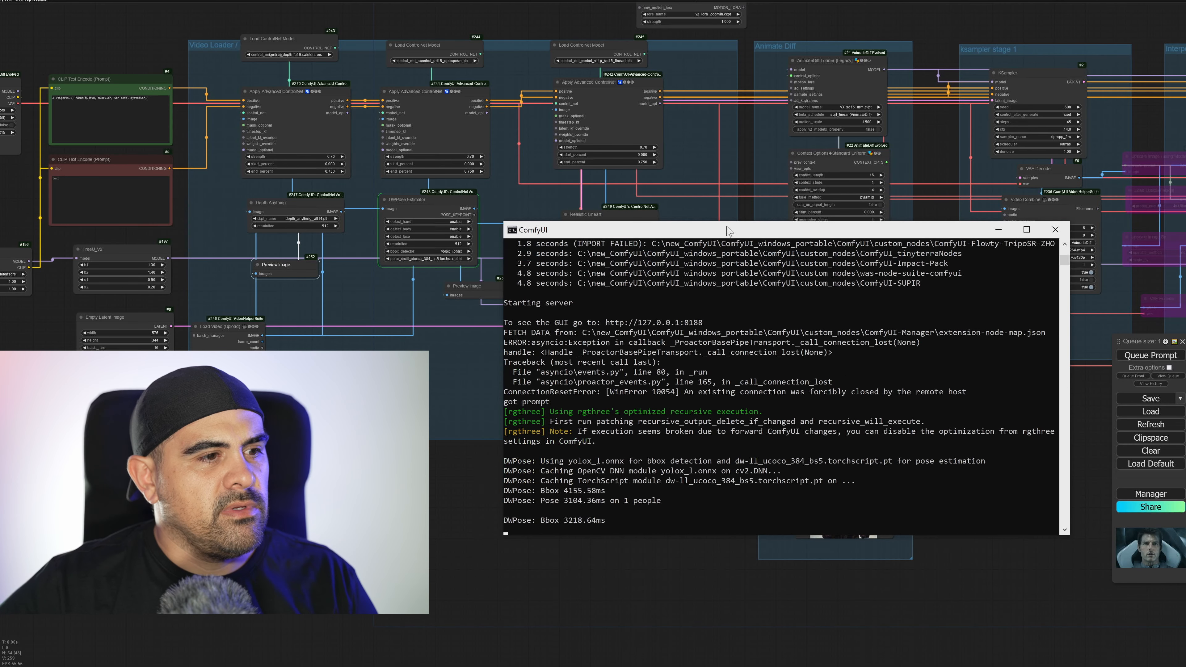
scroll(712, 386, down, 1)
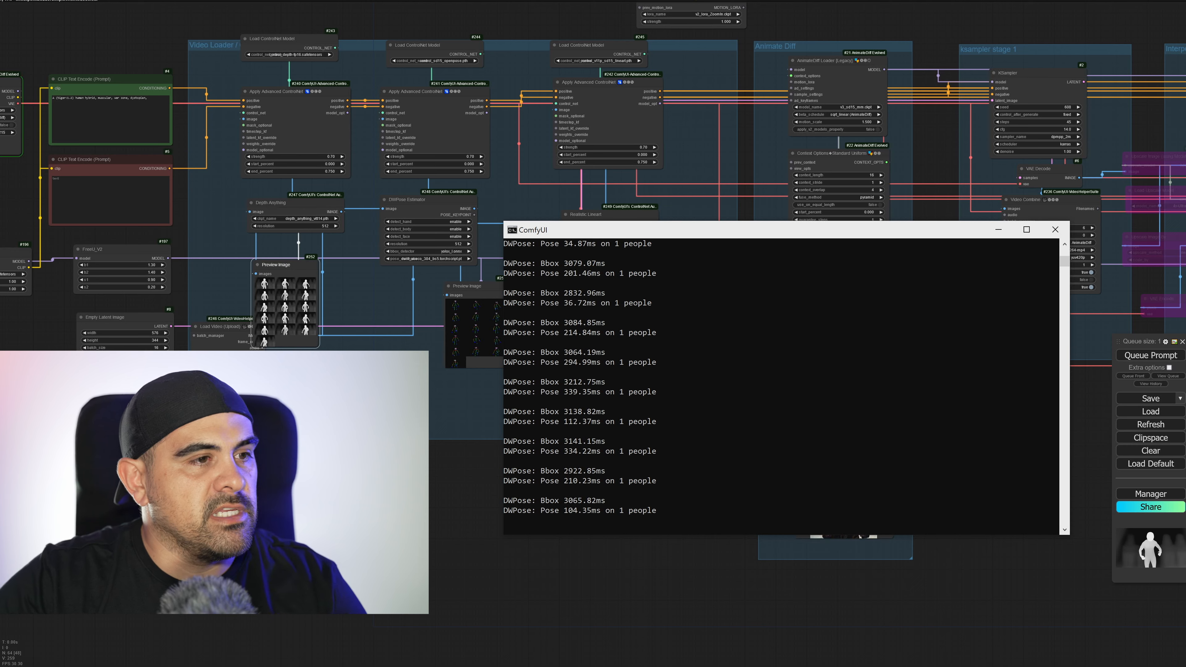
Return to the workflow and examine the generated lineart, openpose and depth frames in the three Preview Image nodes.
click(621, 577)
scroll(606, 371, up, 15)
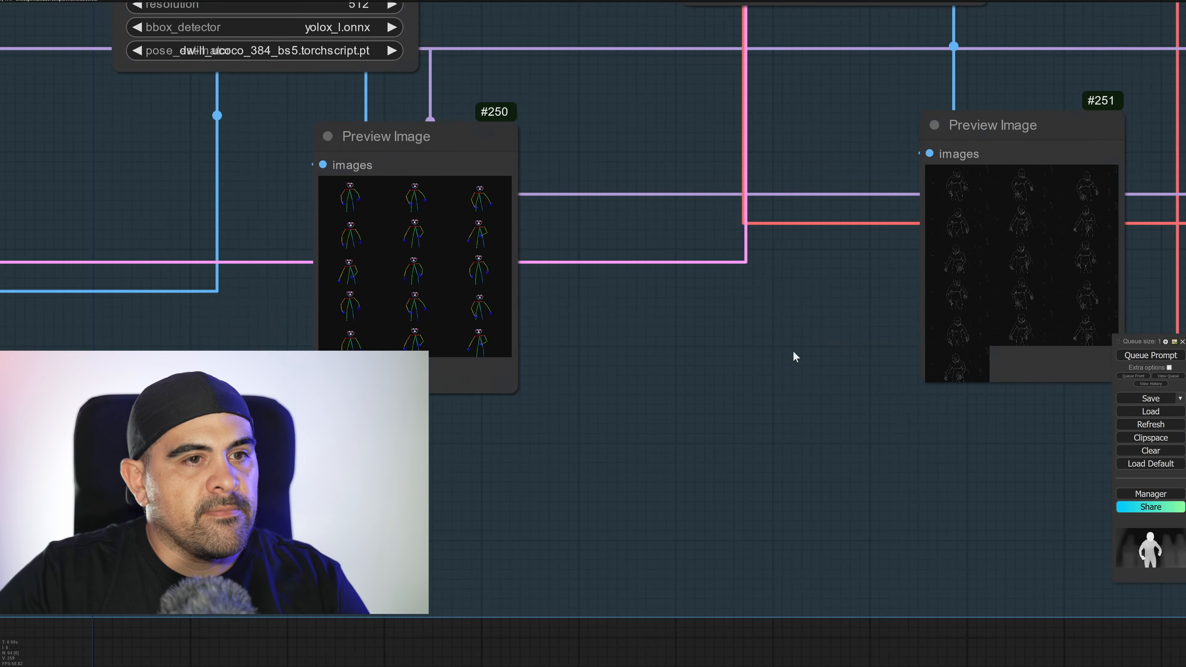
scroll(686, 362, up, 2)
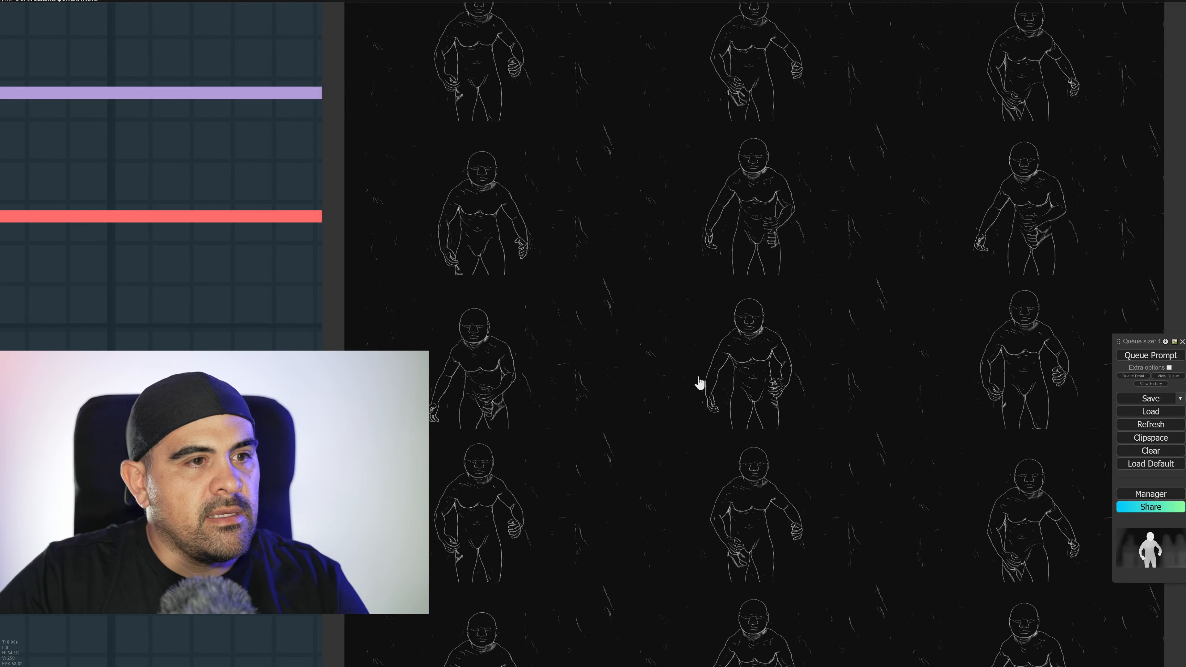
scroll(790, 411, down, 13)
drag(510, 484, 1089, 455)
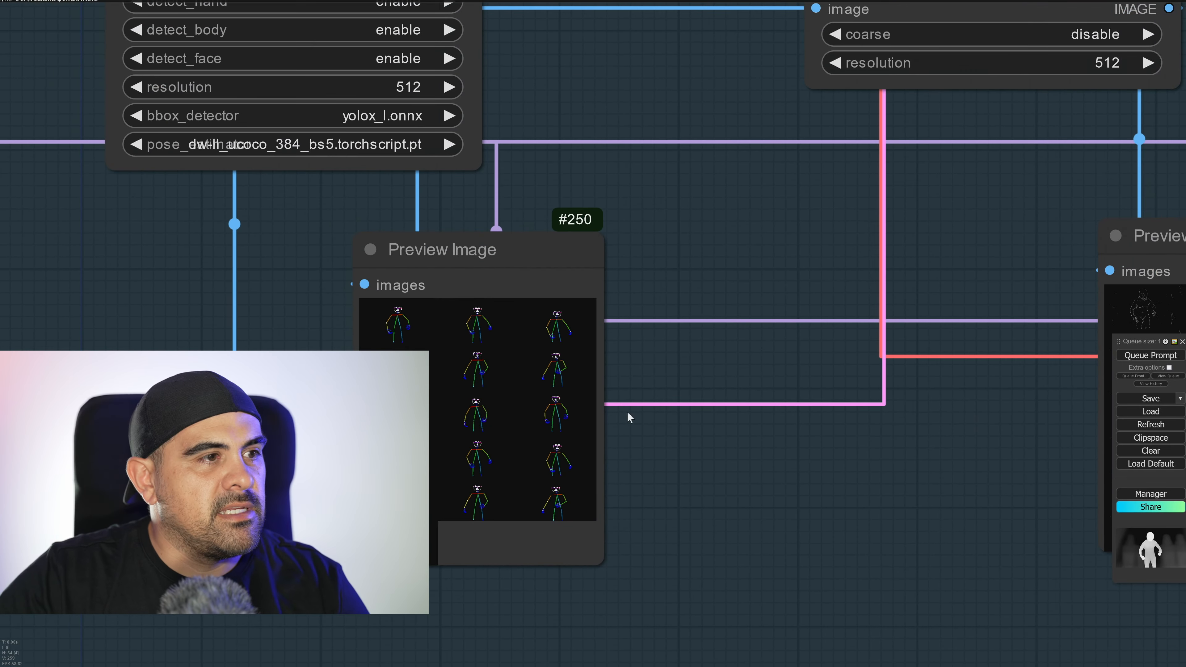
scroll(567, 416, up, 4)
scroll(420, 488, up, 1)
middle_drag(430, 488, 1075, 464)
middle_drag(448, 388, 1158, 484)
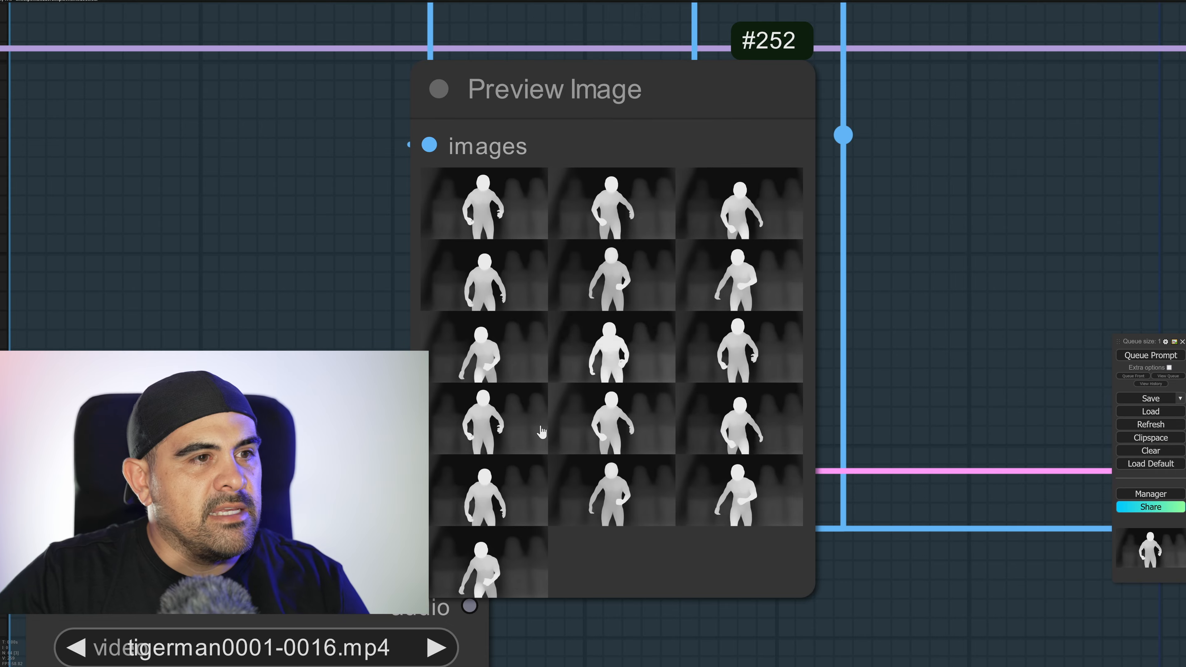
scroll(916, 316, down, 12)
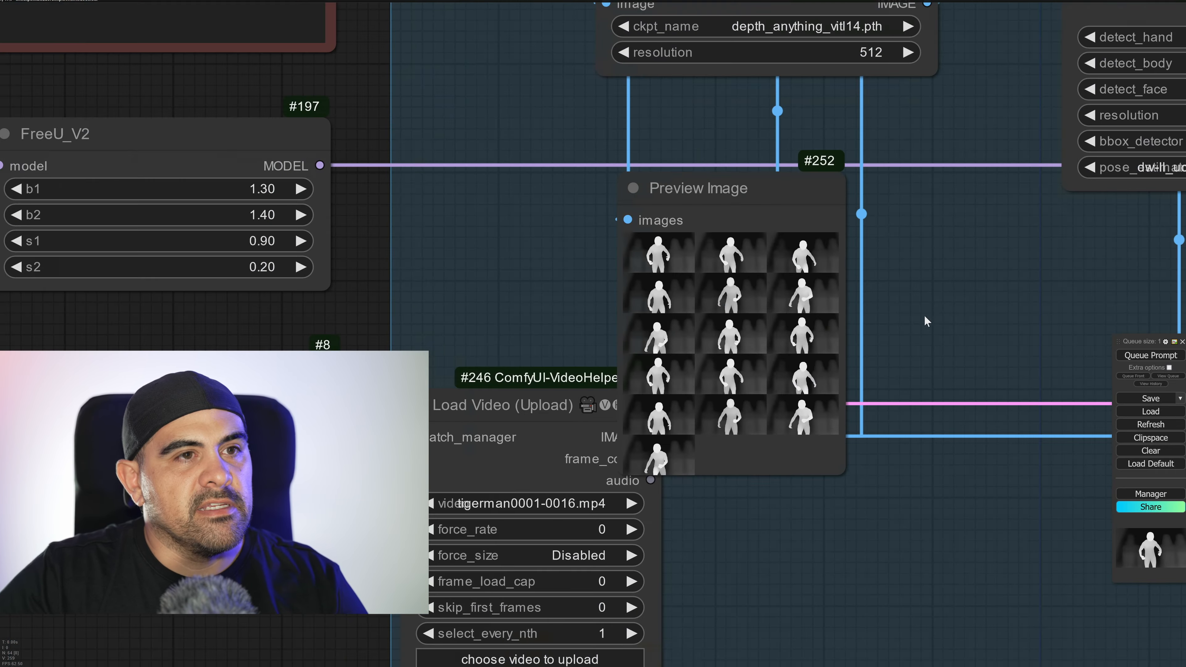
scroll(1063, 290, up, 1)
Examine the tiger-man video in the Video Combine node of ksampler stage 1.
middle_drag(1063, 290, 423, 362)
scroll(423, 362, down, 5)
middle_drag(855, 322, 343, 486)
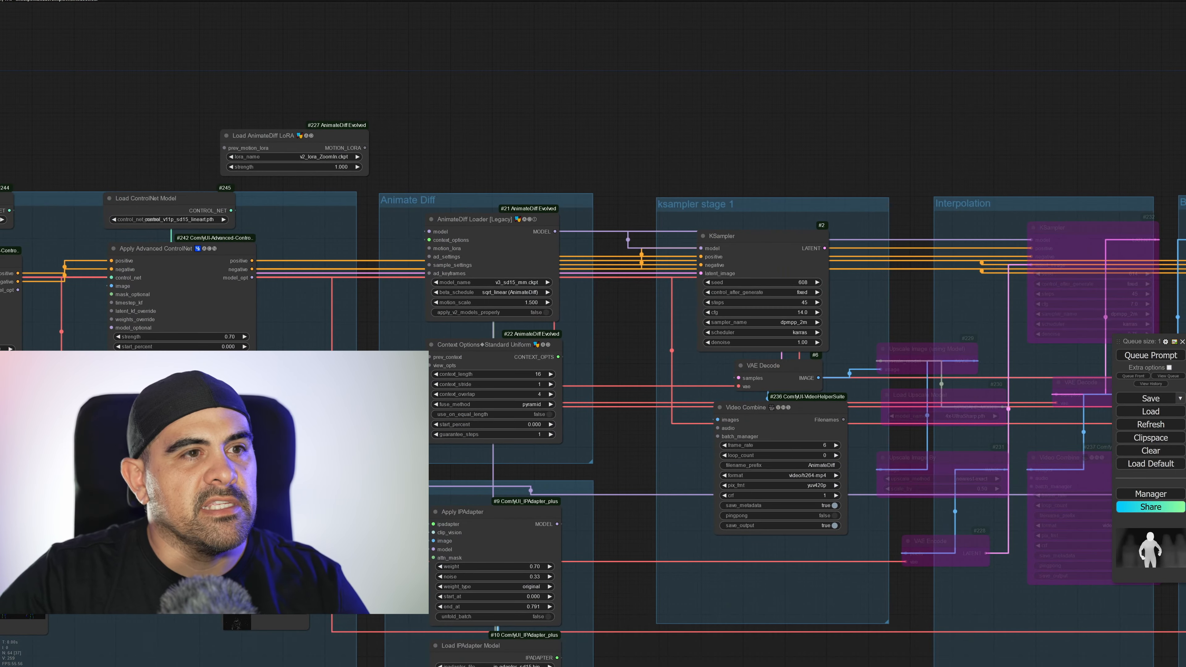
middle_drag(548, 461, 973, 385)
middle_drag(577, 449, 737, 443)
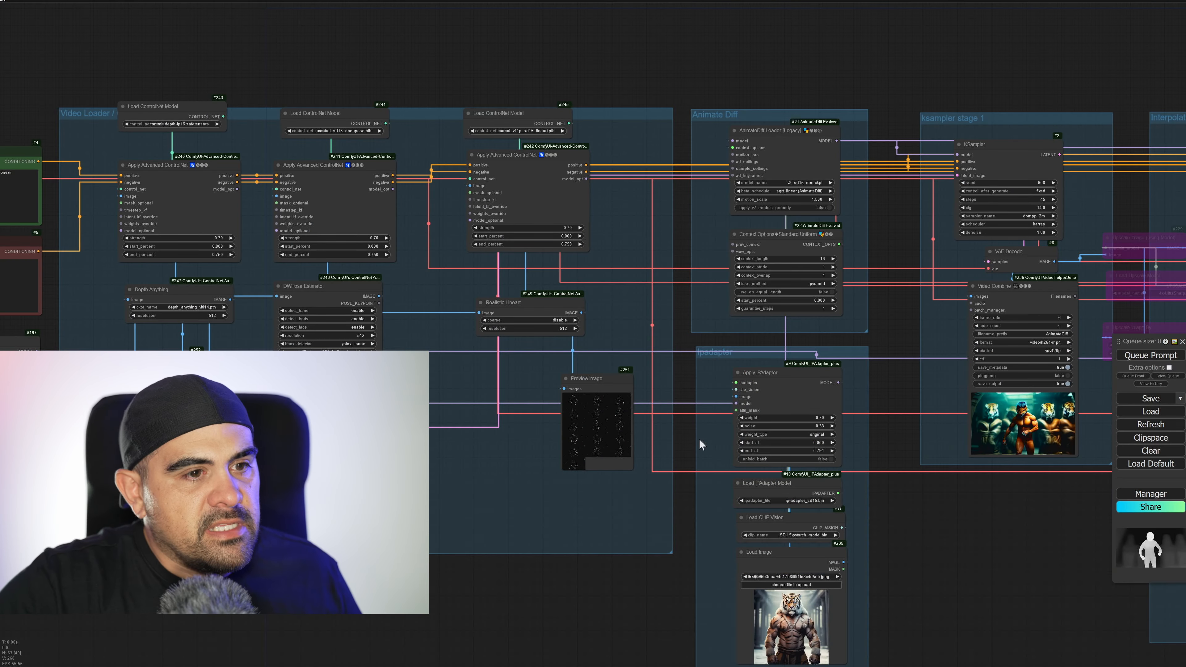
scroll(550, 377, up, 9)
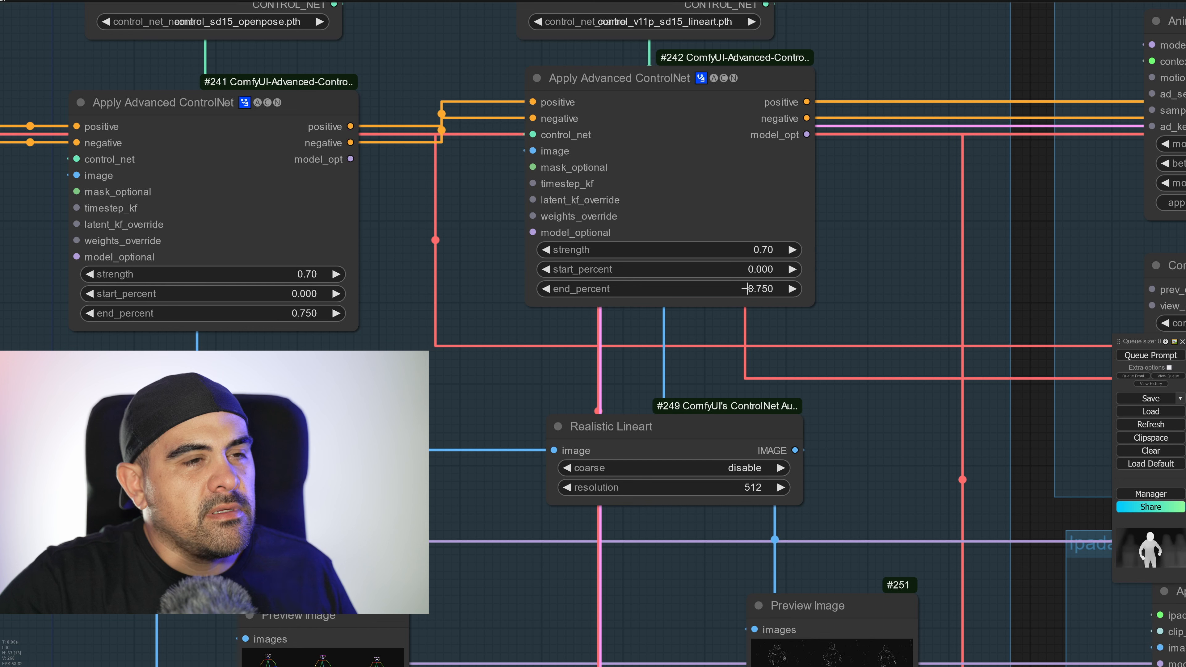
Set the lineart Apply Advanced ControlNet node's start_percent to 0.15 and its strength to 0.5.
click(763, 270)
text(.1)
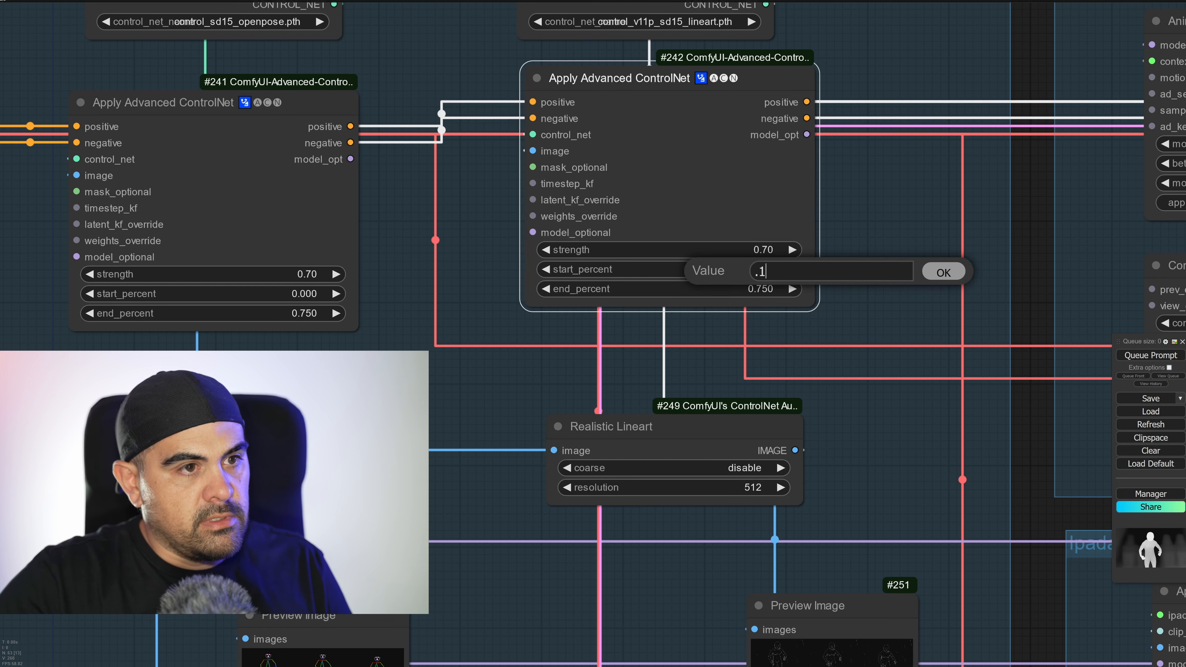
text(5)
key(Return)
click(777, 253)
text(.5)
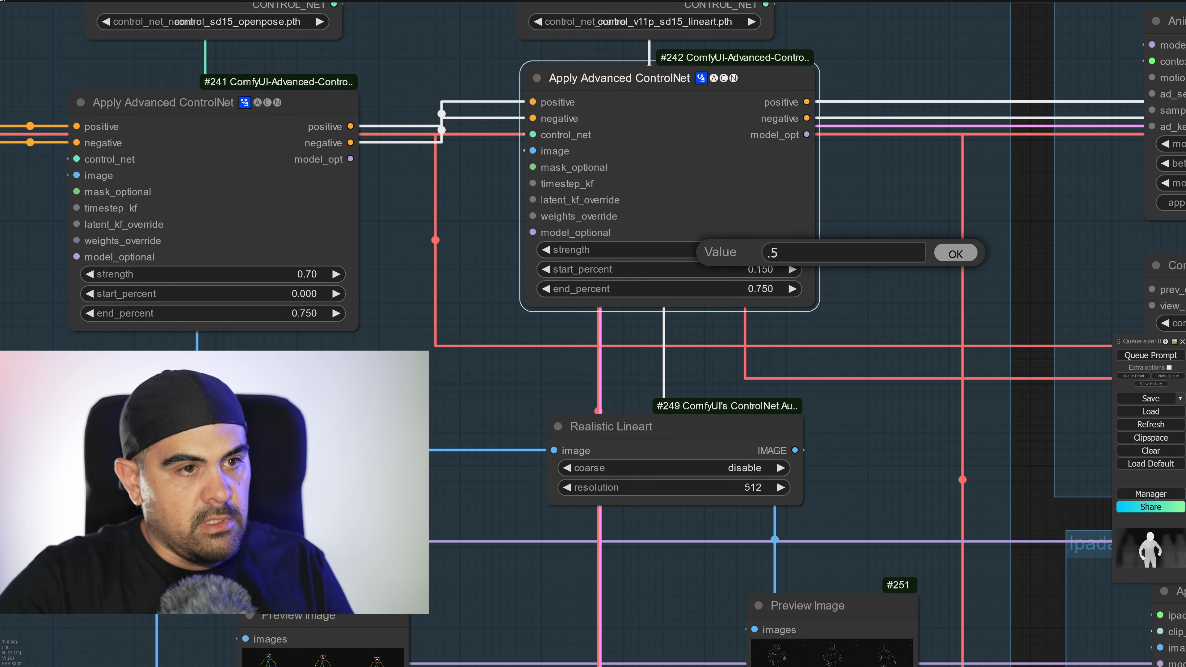
key(Return)
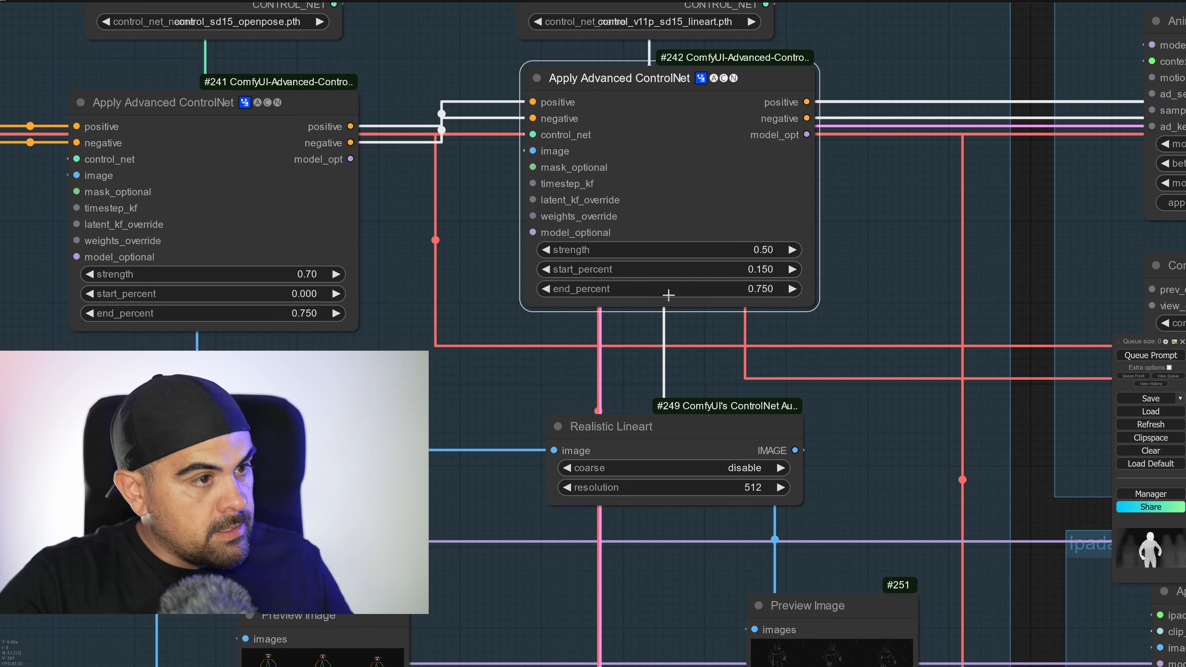
Set the depth Apply Advanced ControlNet node's start_percent to 0.15 and its strength to 0.5.
drag(456, 364, 1022, 410)
scroll(681, 409, down, 2)
drag(620, 426, 633, 299)
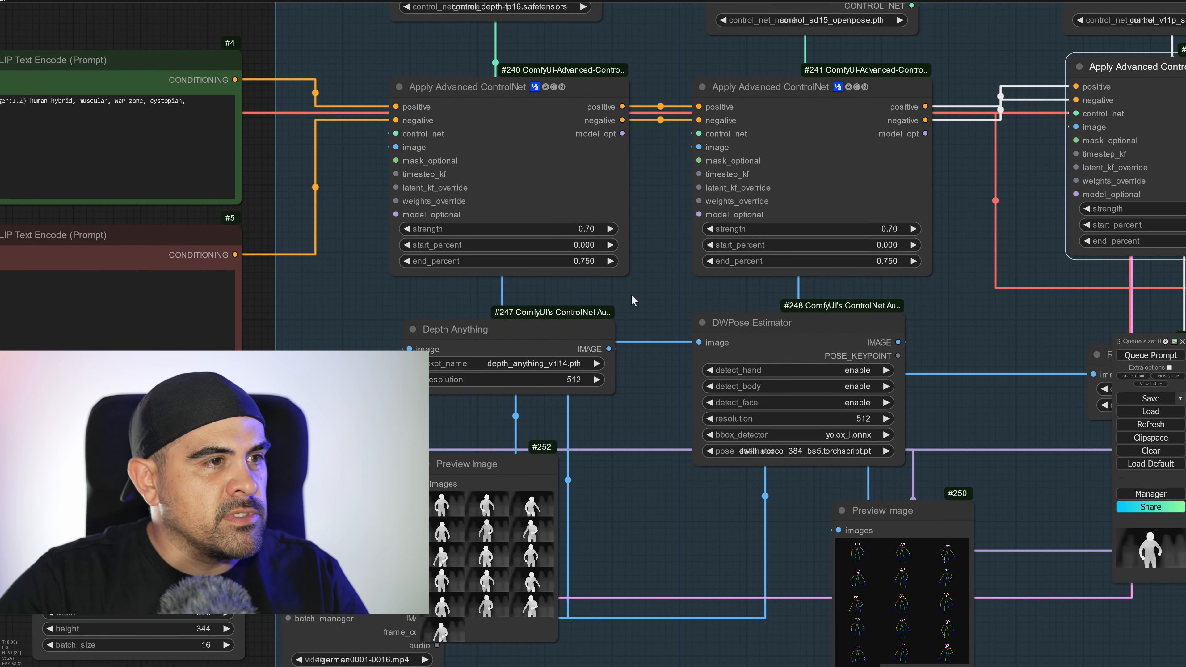
click(580, 265)
click(594, 245)
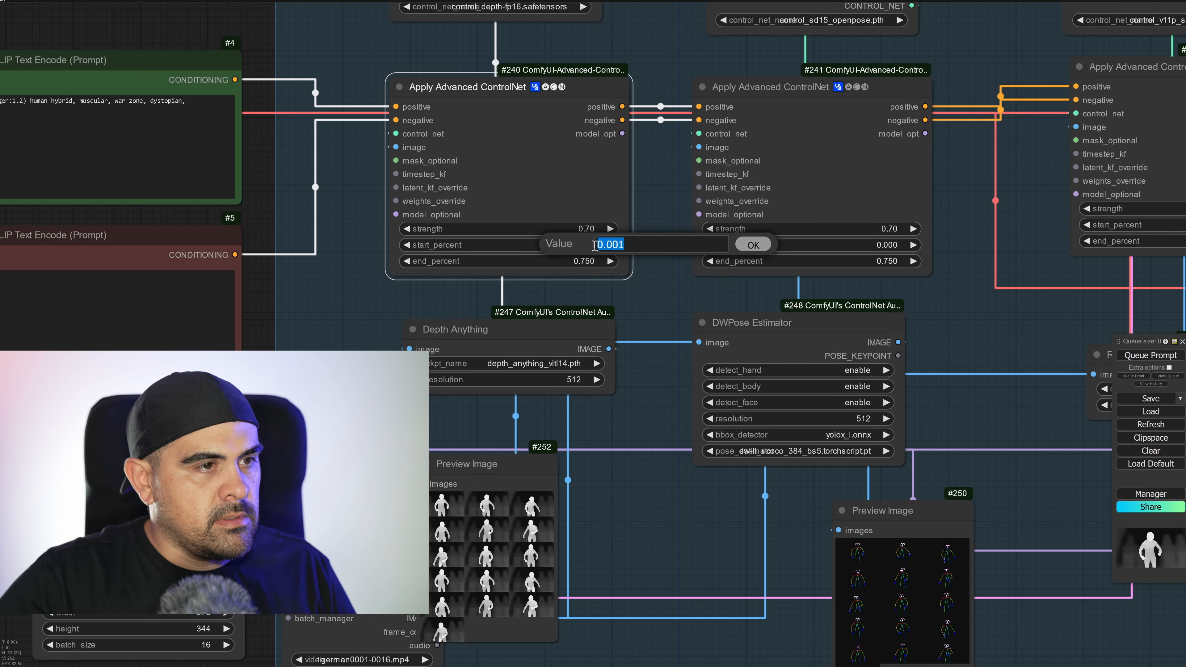
text(.15)
key(Return)
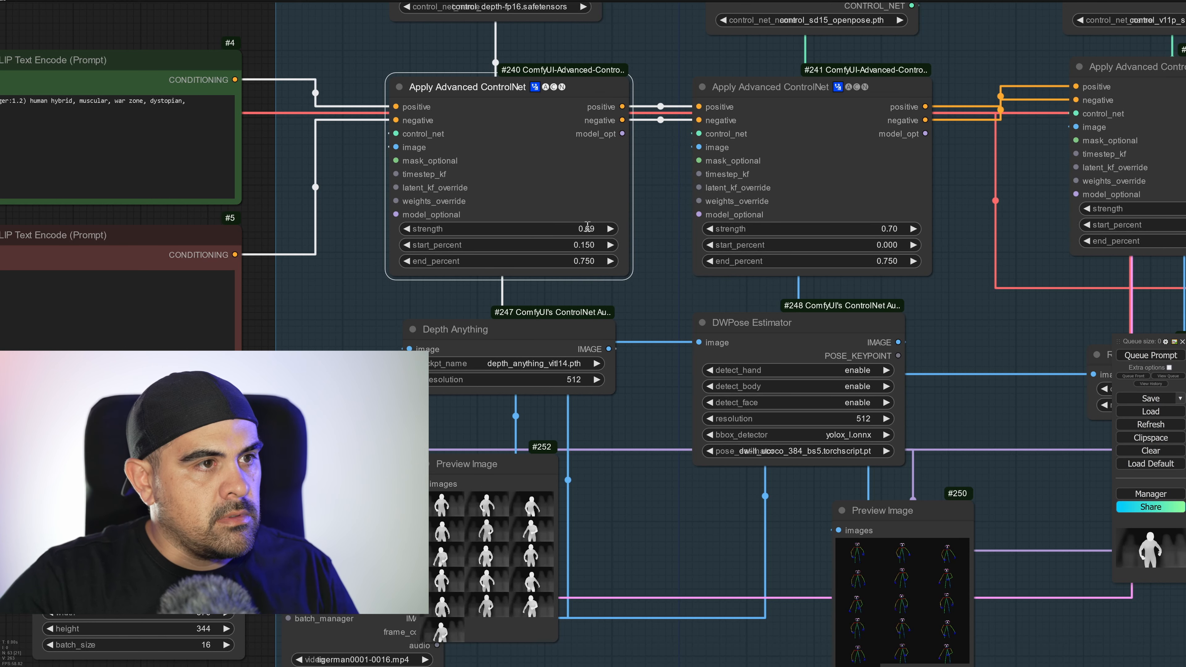
click(588, 226)
text(.5)
key(Return)
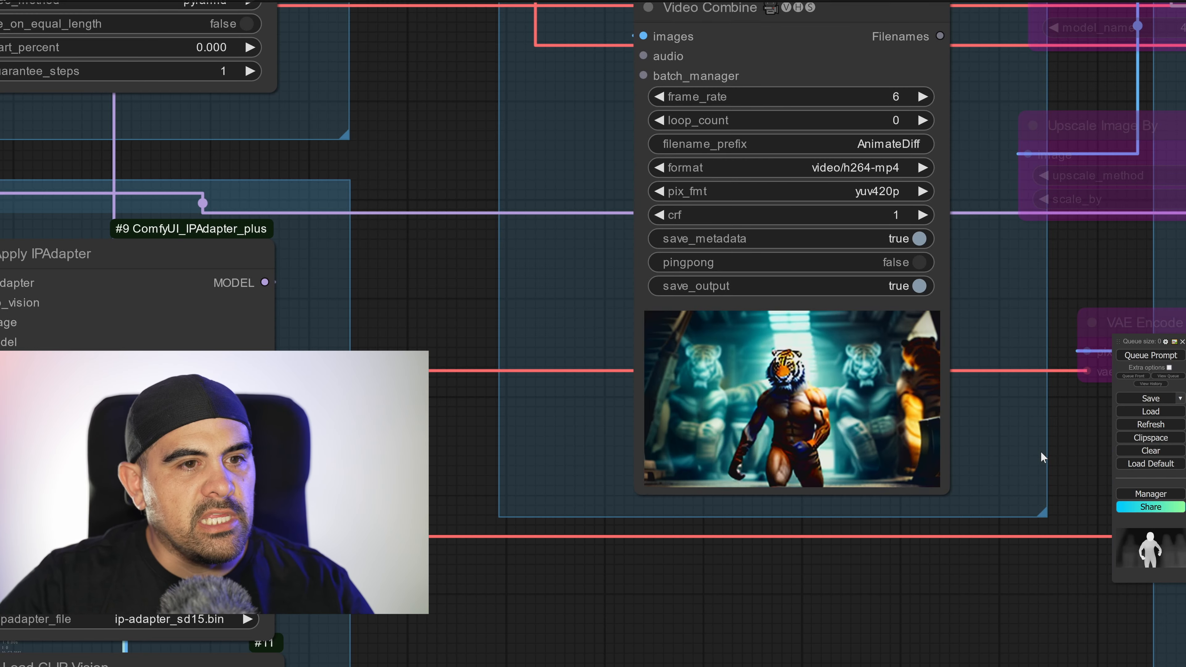
Inspect the re-rendered tiger-man video in ksampler stage 1 up close and compare it with the surrounding workflow.
scroll(1040, 451, up, 6)
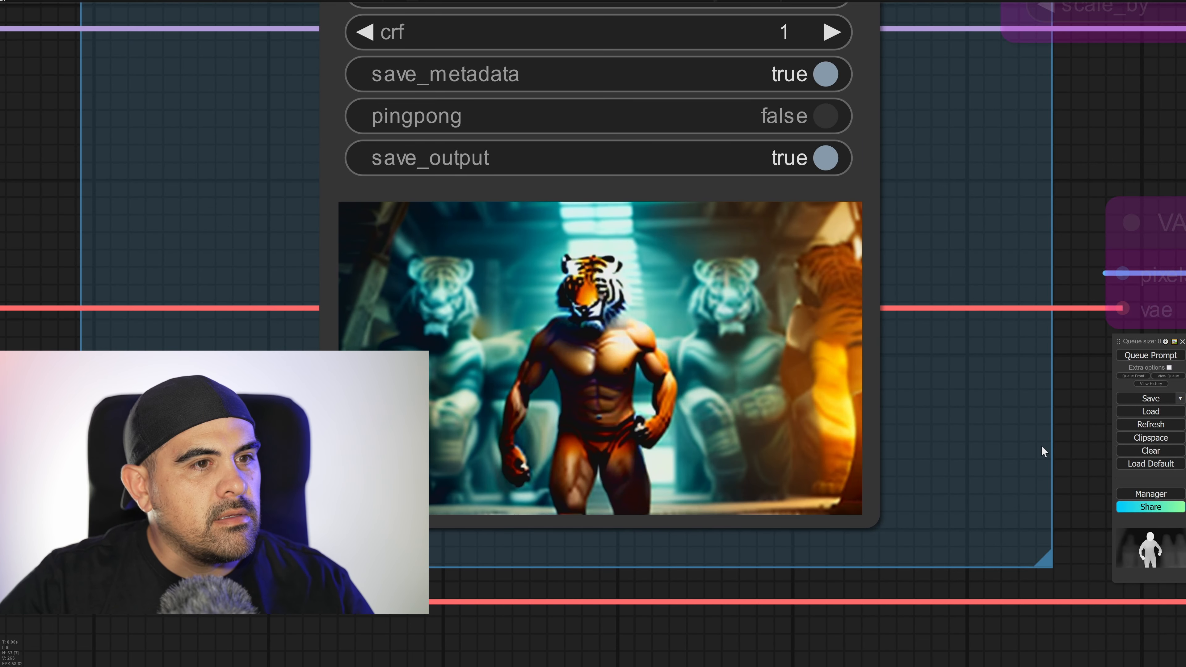
scroll(221, 469, down, 7)
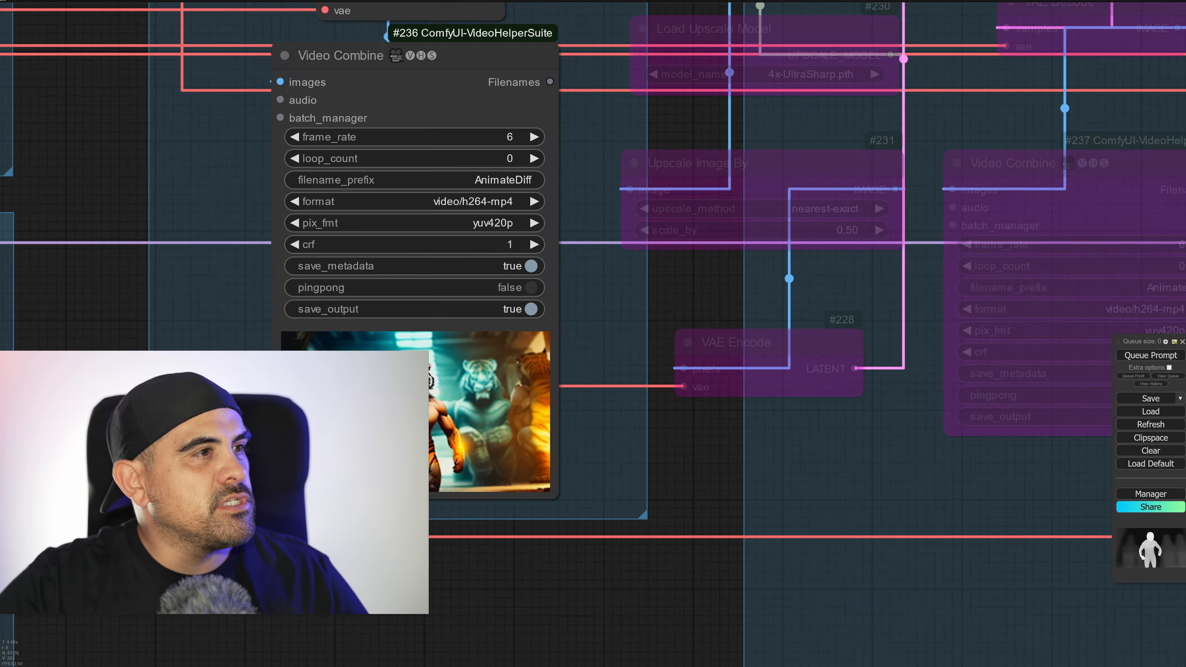
scroll(219, 470, down, 12)
drag(220, 470, 622, 501)
drag(409, 462, 686, 359)
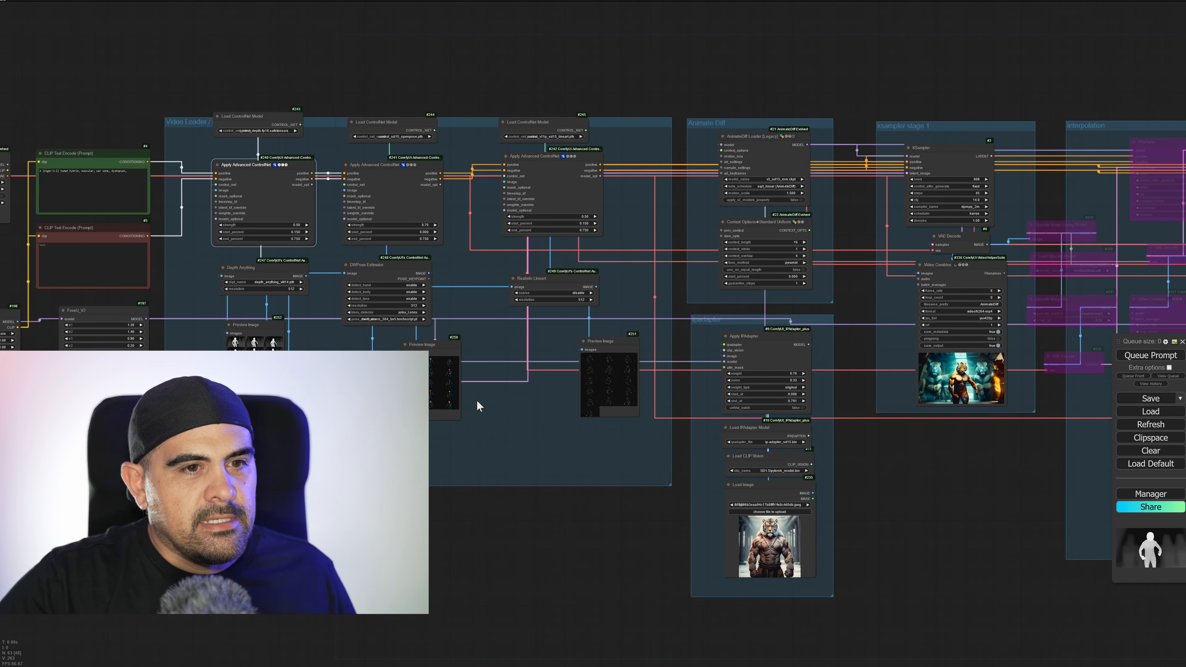
scroll(476, 399, up, 6)
drag(137, 269, 429, 471)
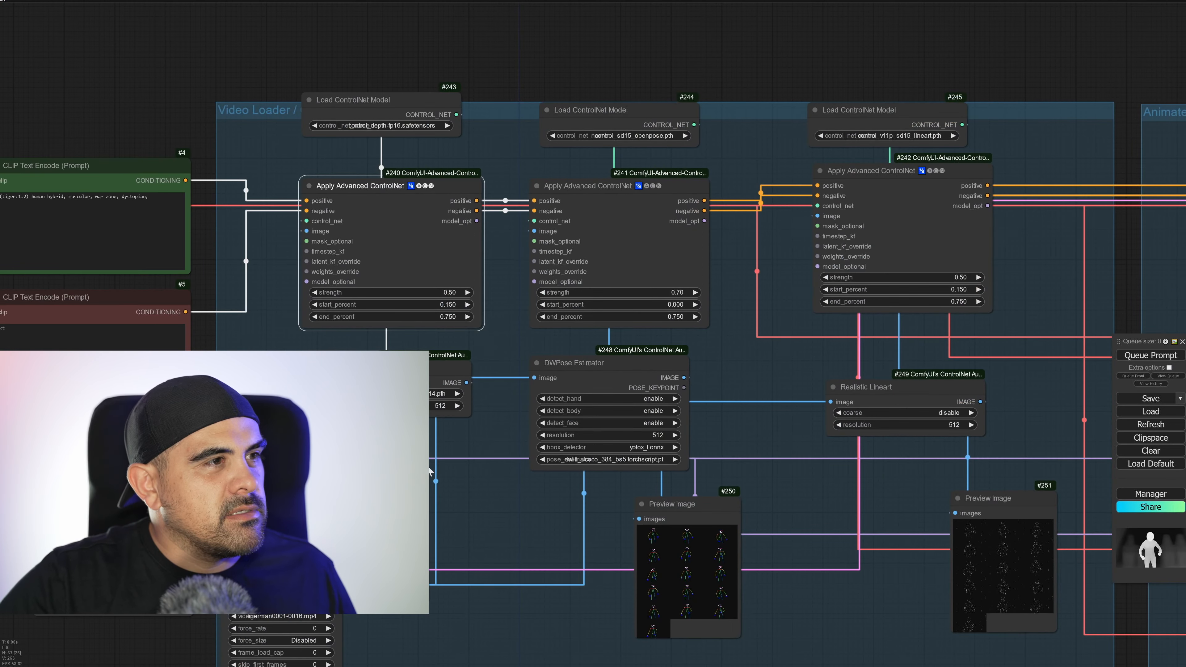
click(428, 318)
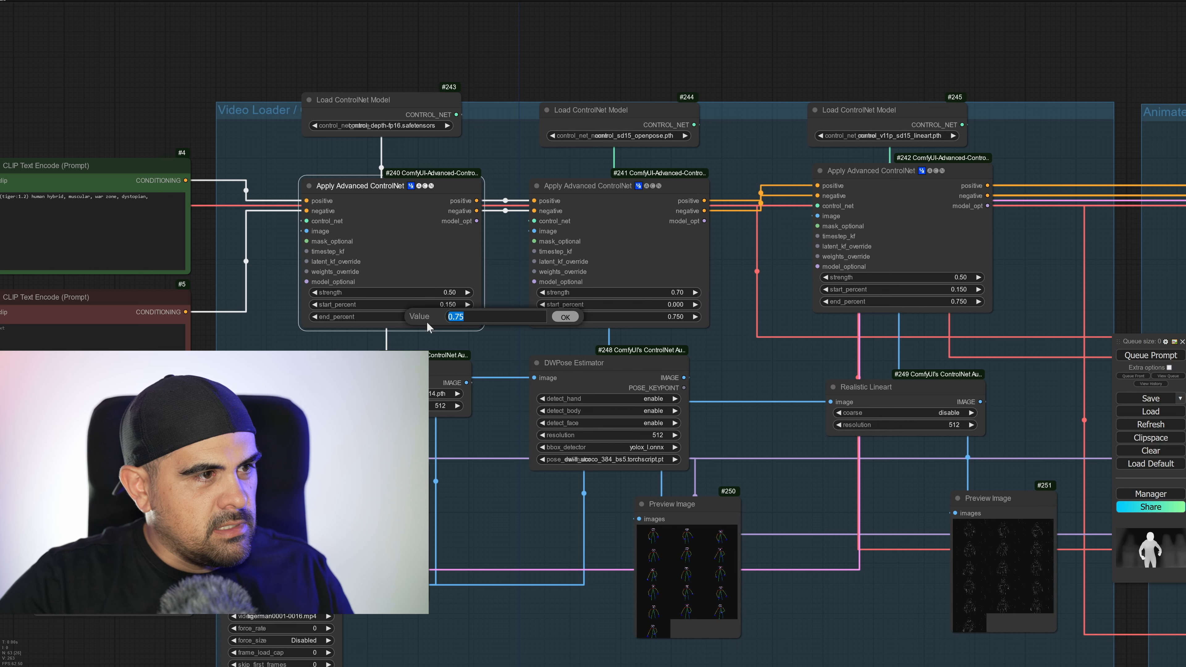
click(446, 293)
click(381, 319)
click(1035, 345)
scroll(966, 484, down, 3)
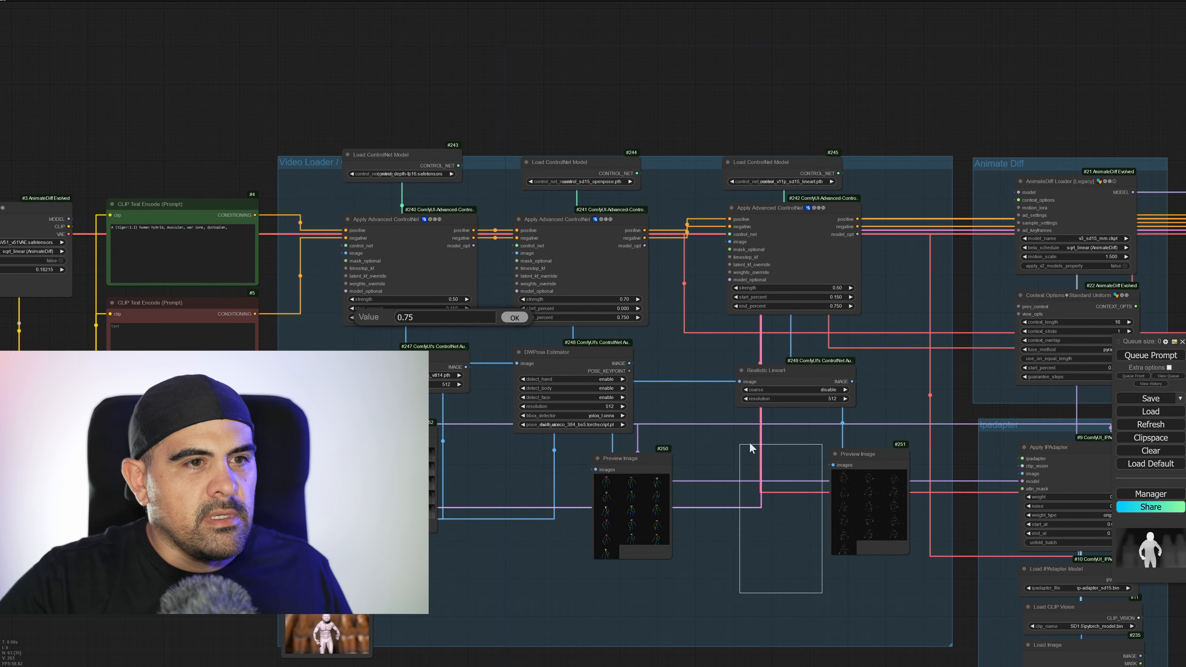
Set the lineart Apply Advanced ControlNet node's end_percent to 0.5 and its strength to 0.35.
click(804, 308)
text(.)
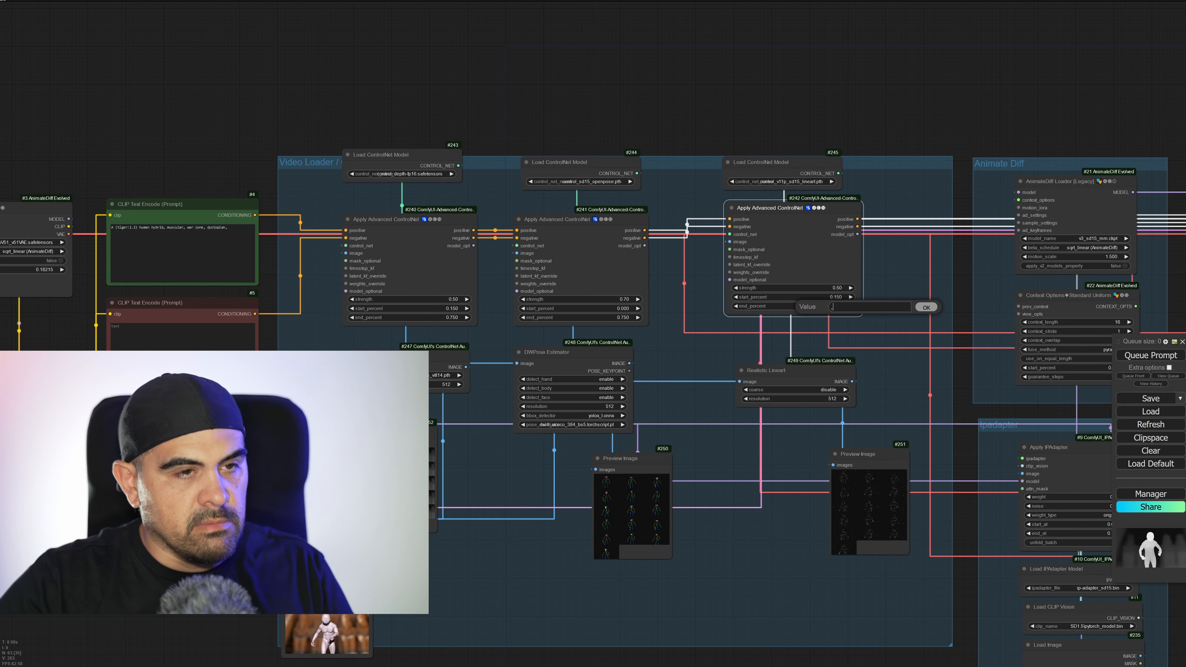
text(5)
key(Return)
click(840, 288)
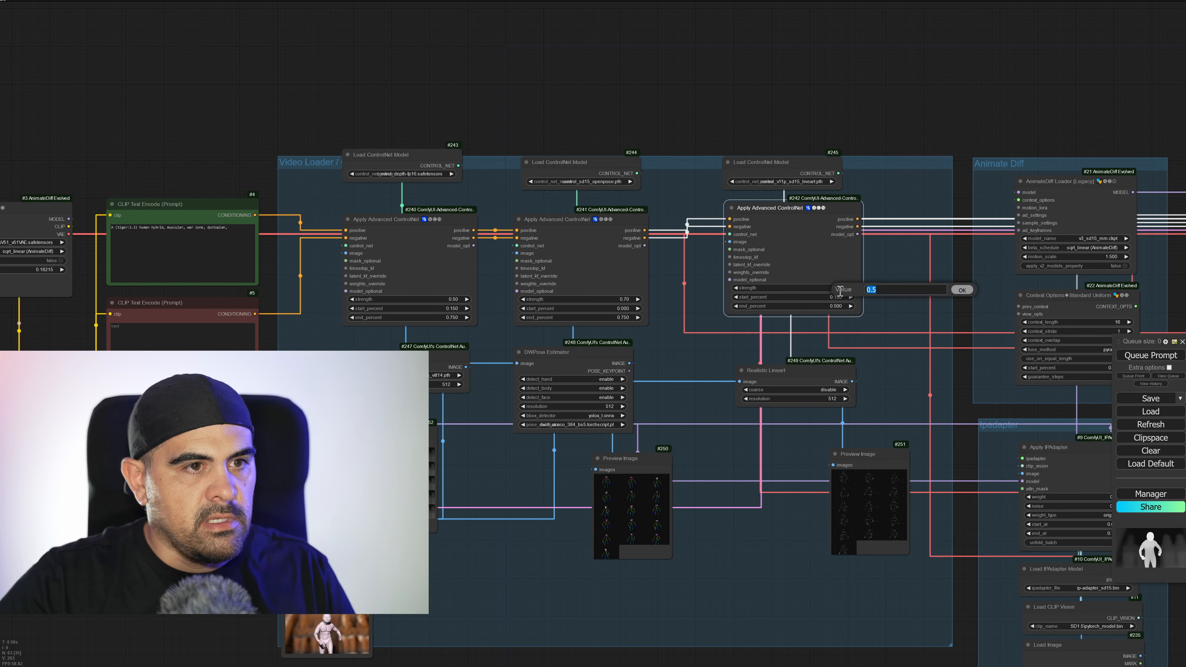
text(.35)
key(Return)
Queue the prompt and inspect the resulting tiger-man video in ksampler stage 1's Video Combine node.
drag(939, 304, 699, 295)
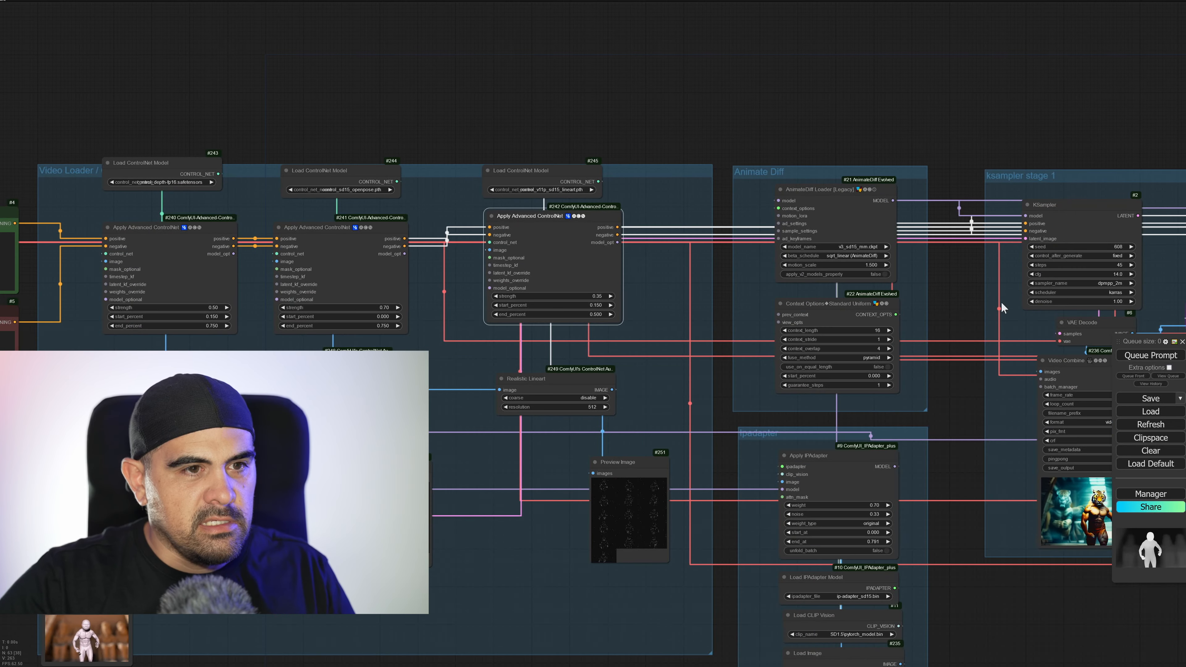
drag(1002, 303, 939, 308)
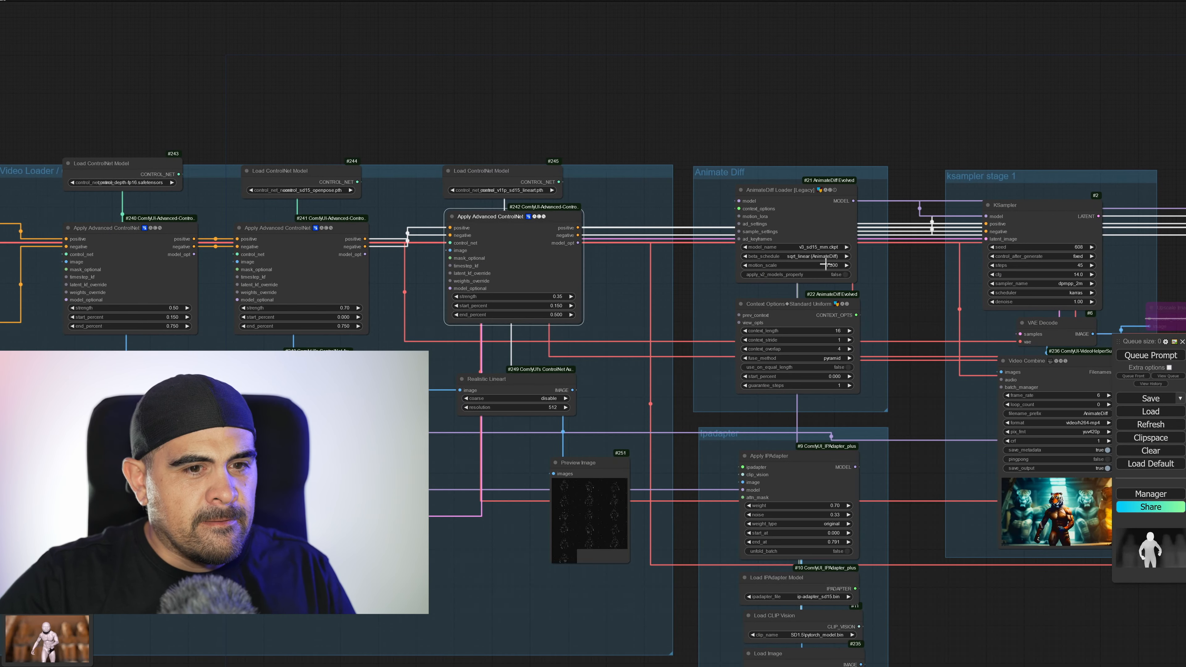
click(1152, 356)
drag(1100, 351, 792, 309)
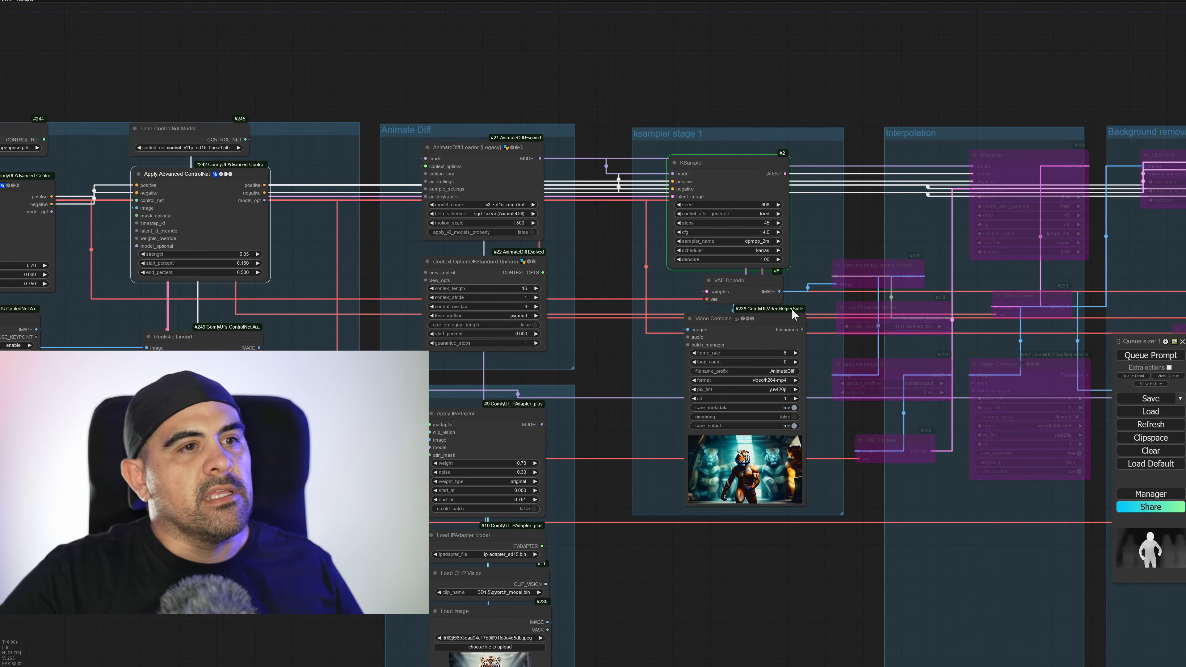
scroll(764, 483, up, 10)
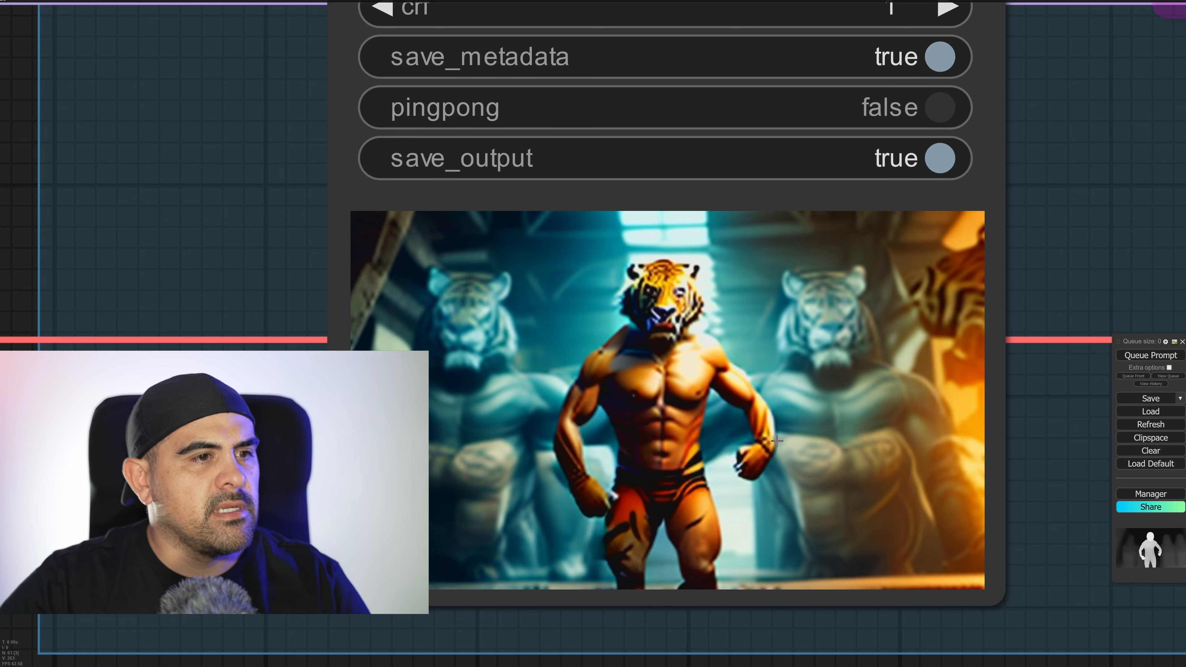
scroll(761, 447, down, 1)
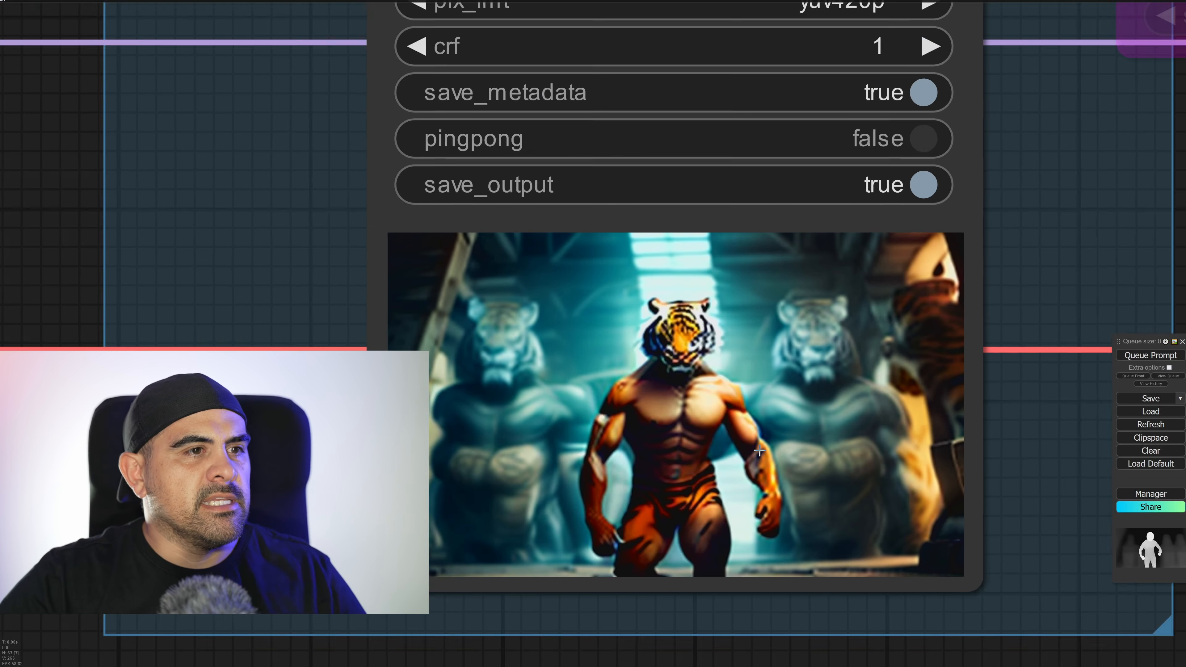
Re-enable the bypassed first upscale nodes and the Interpolation group's KSampler, VAE Decode and Video Combine, and queue the prompt.
scroll(759, 451, down, 15)
ctrl+drag(829, 583, 789, 544)
key(ctrl+b)
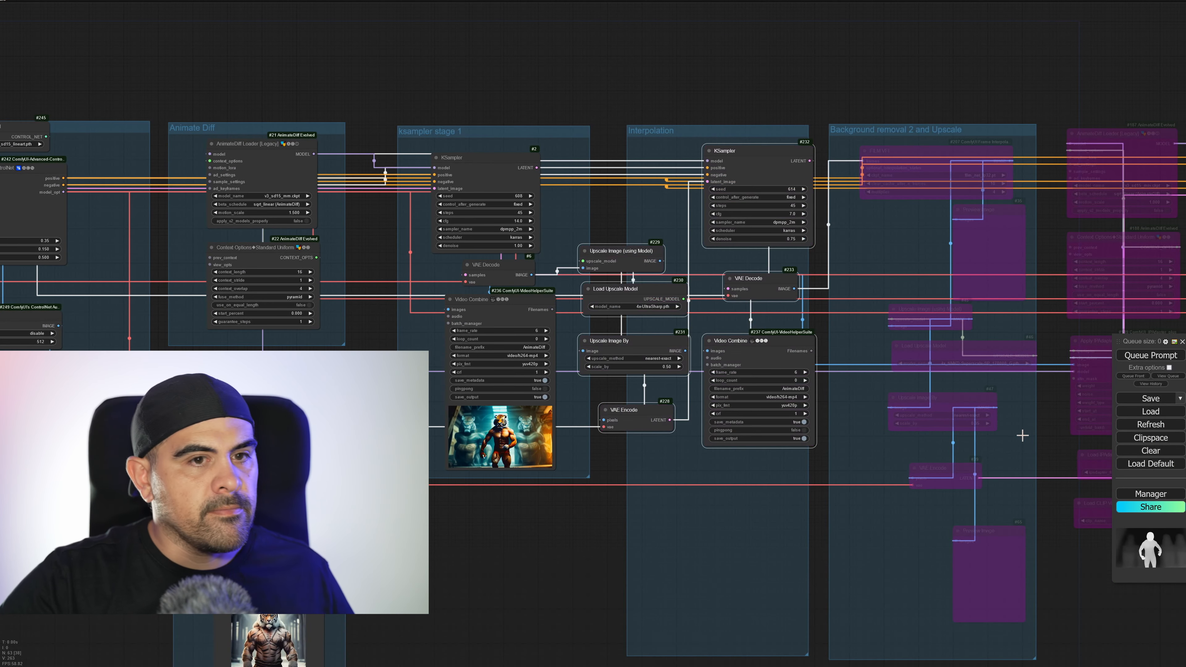
key(ctrl+Return)
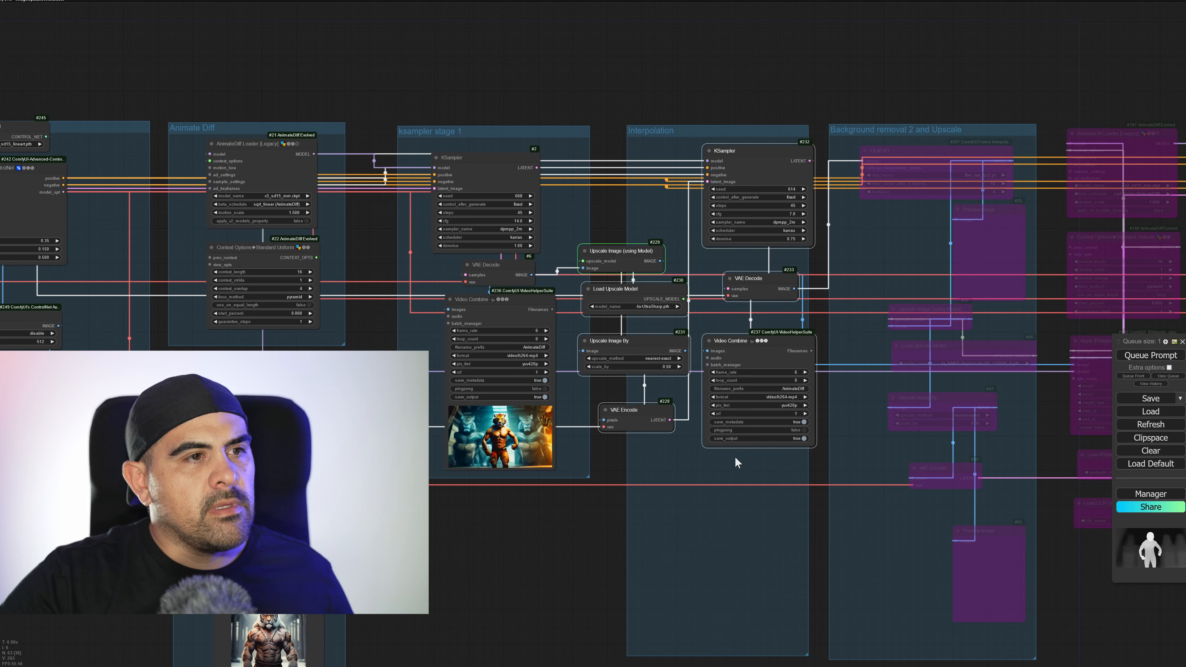
Follow the run's progress from Upscale Image (using Model) through VAE Encode to the KSampler in the Interpolation group.
scroll(668, 407, up, 5)
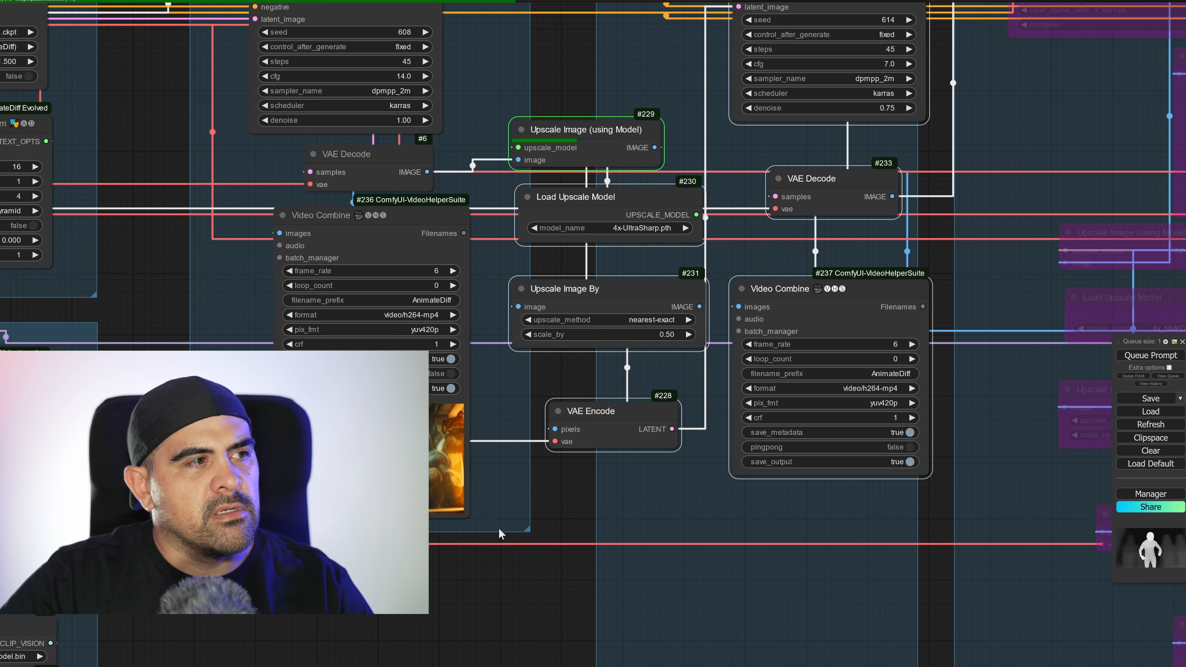
scroll(500, 532, down, 5)
scroll(634, 441, up, 3)
scroll(634, 442, up, 2)
drag(632, 437, 350, 437)
drag(714, 461, 462, 459)
scroll(618, 409, down, 1)
scroll(985, 252, up, 3)
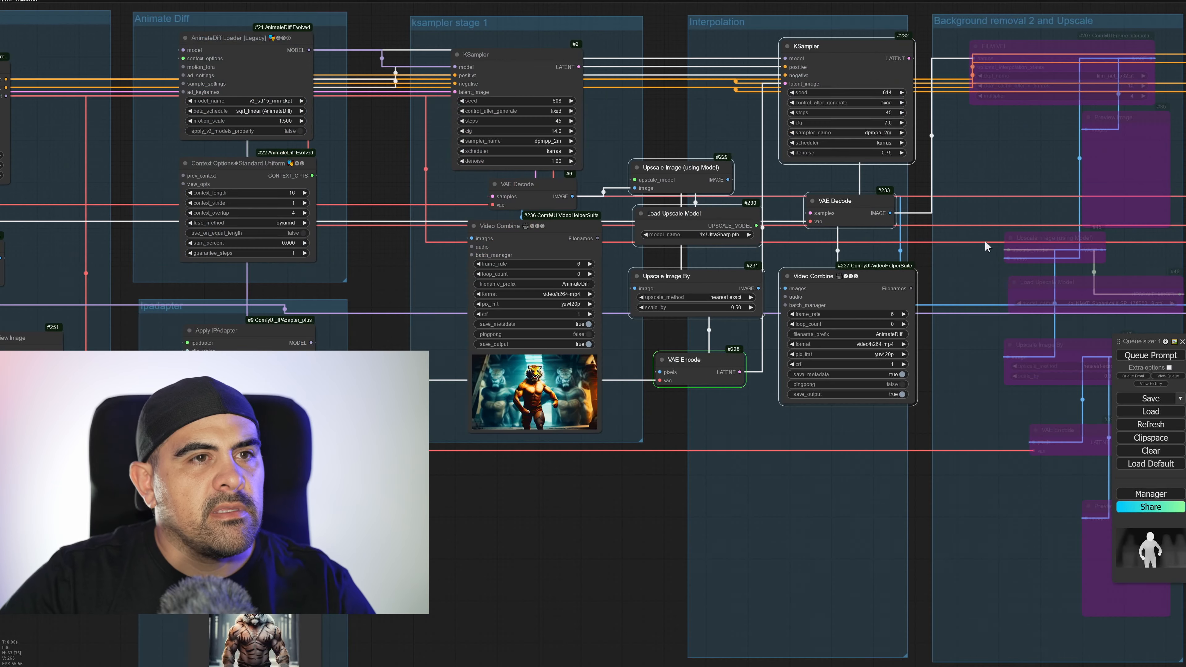
drag(948, 177, 901, 254)
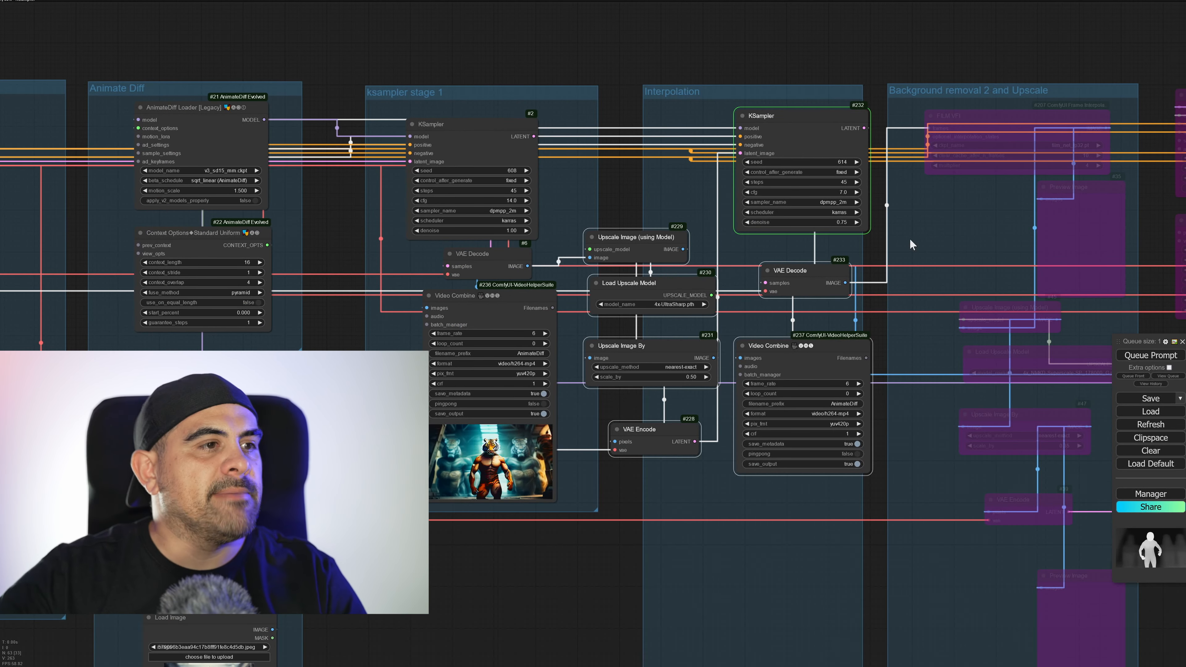
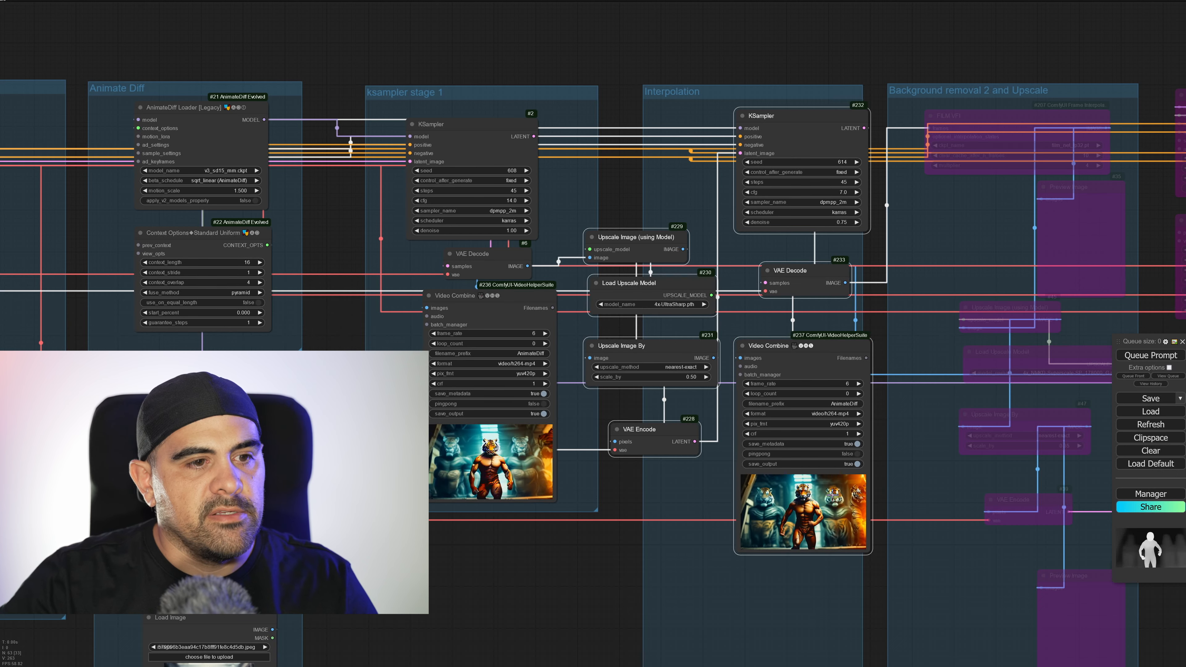
Open the Interpolation group's Video Combine preview separately, loop its playback, and inspect the tiger-man video at full screen before returning to the workflow.
right_click(835, 499)
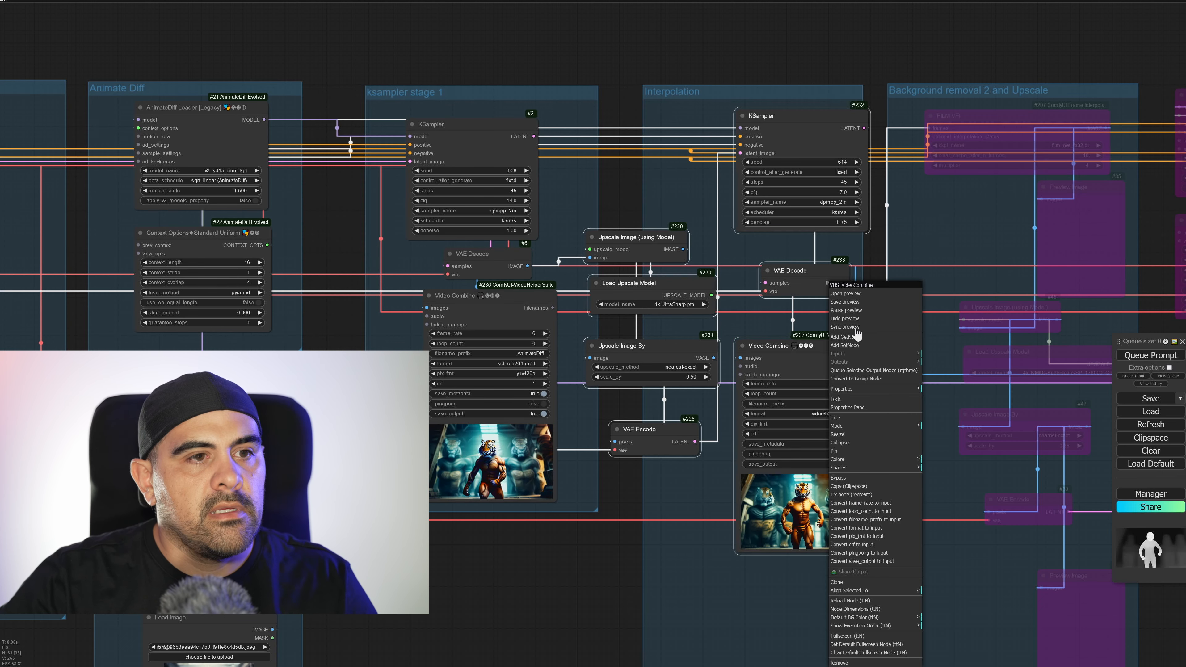
click(848, 295)
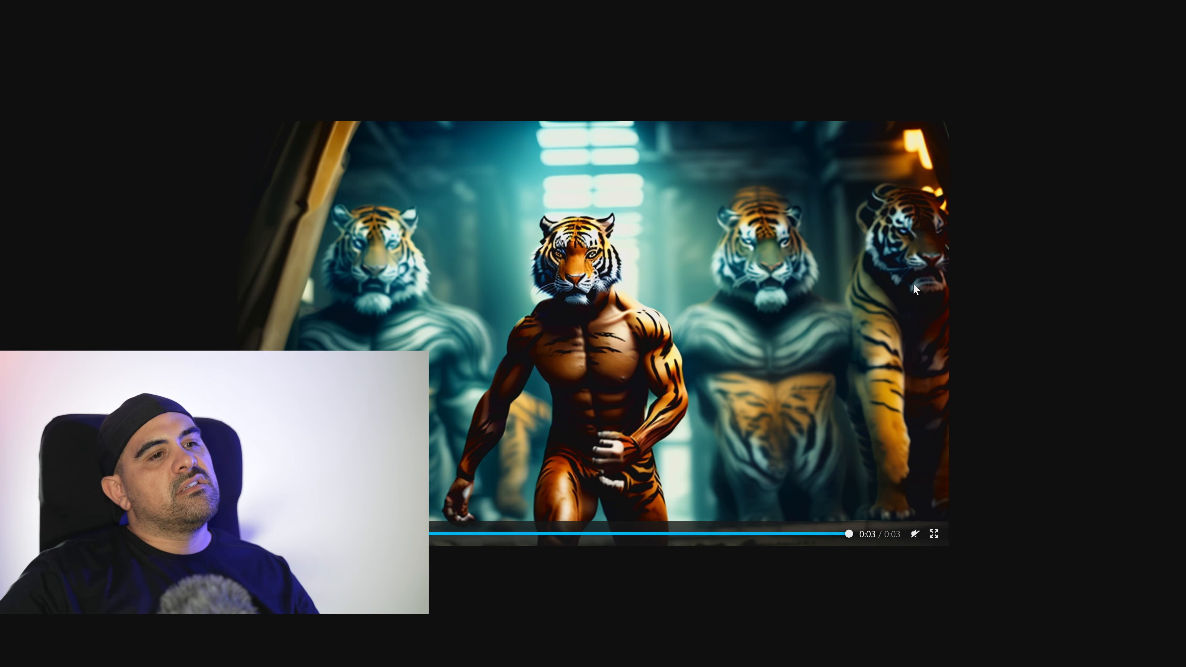
right_click(801, 327)
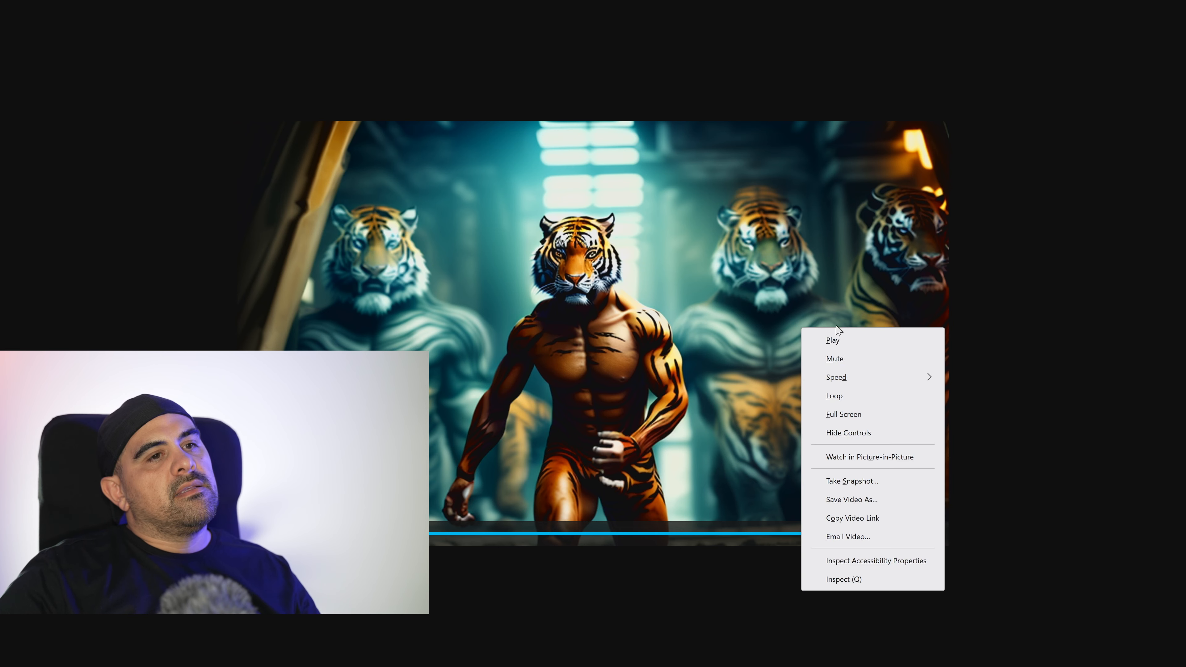
click(836, 396)
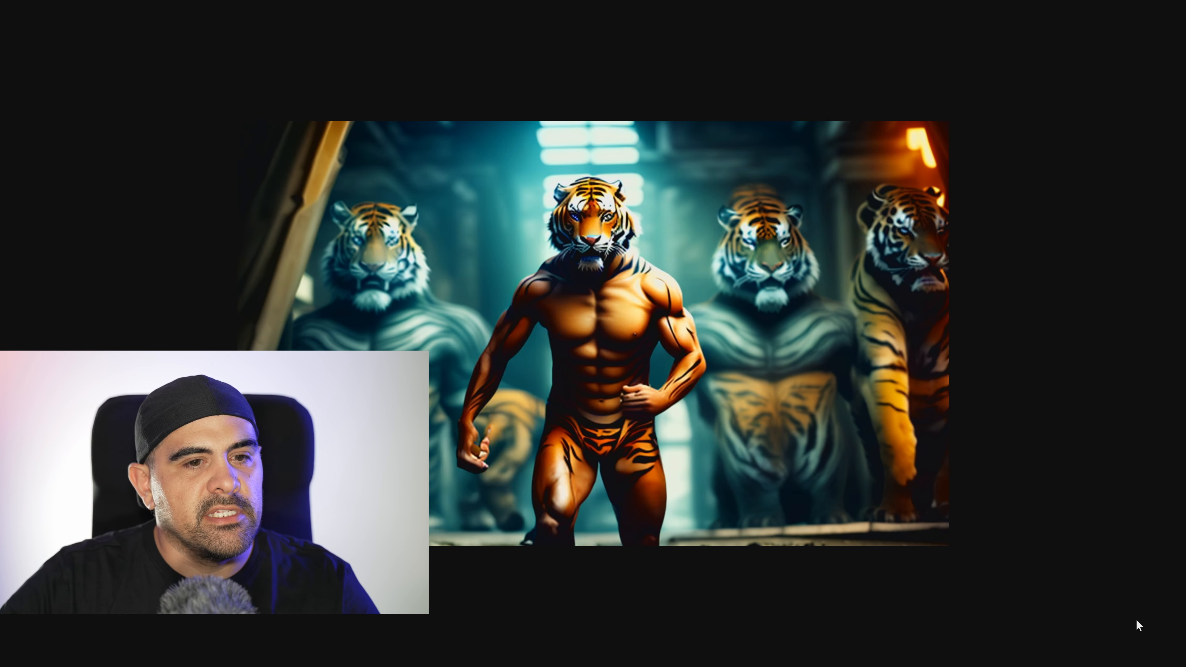
mouse_move(942, 431)
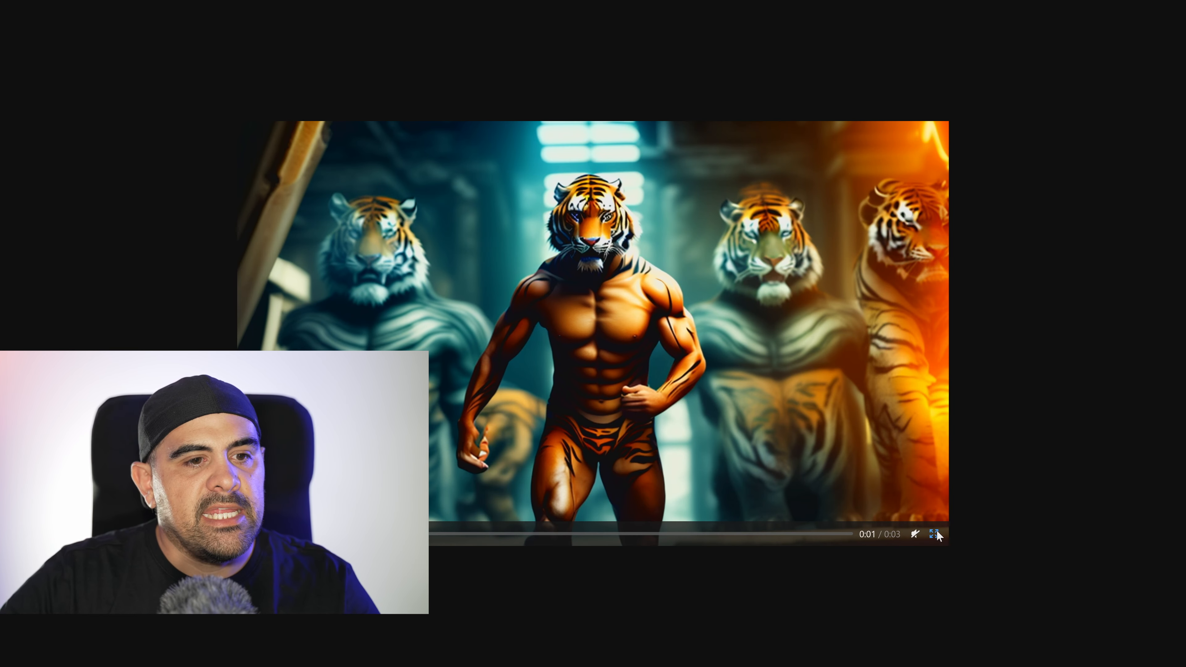
click(935, 532)
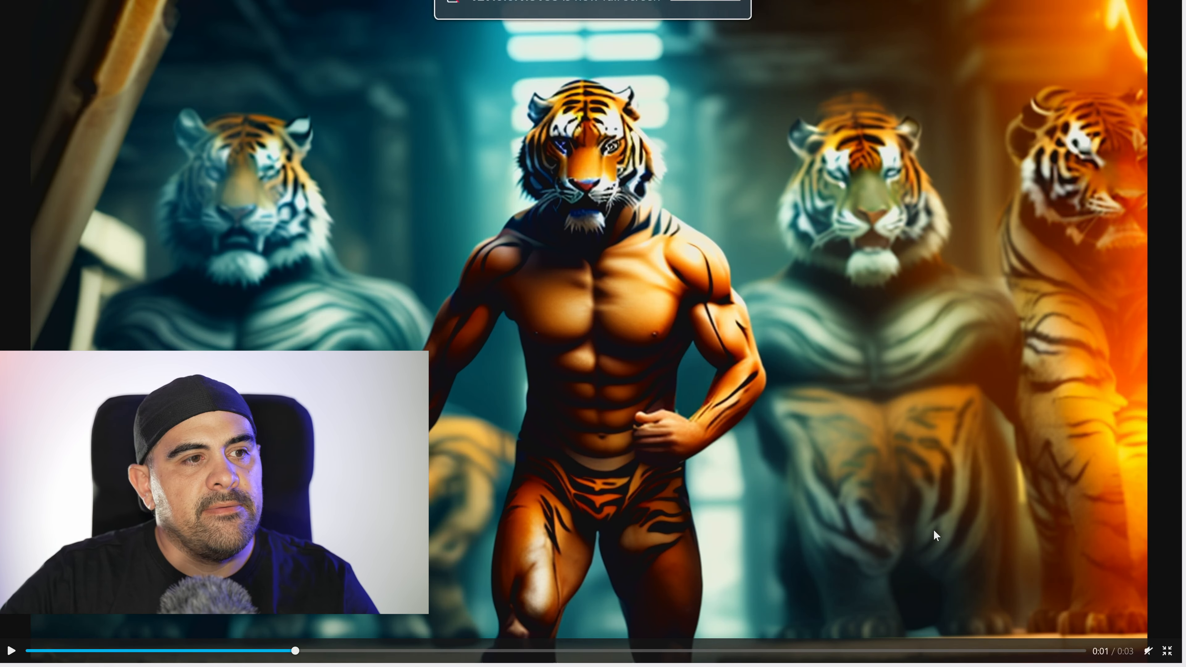
click(1169, 651)
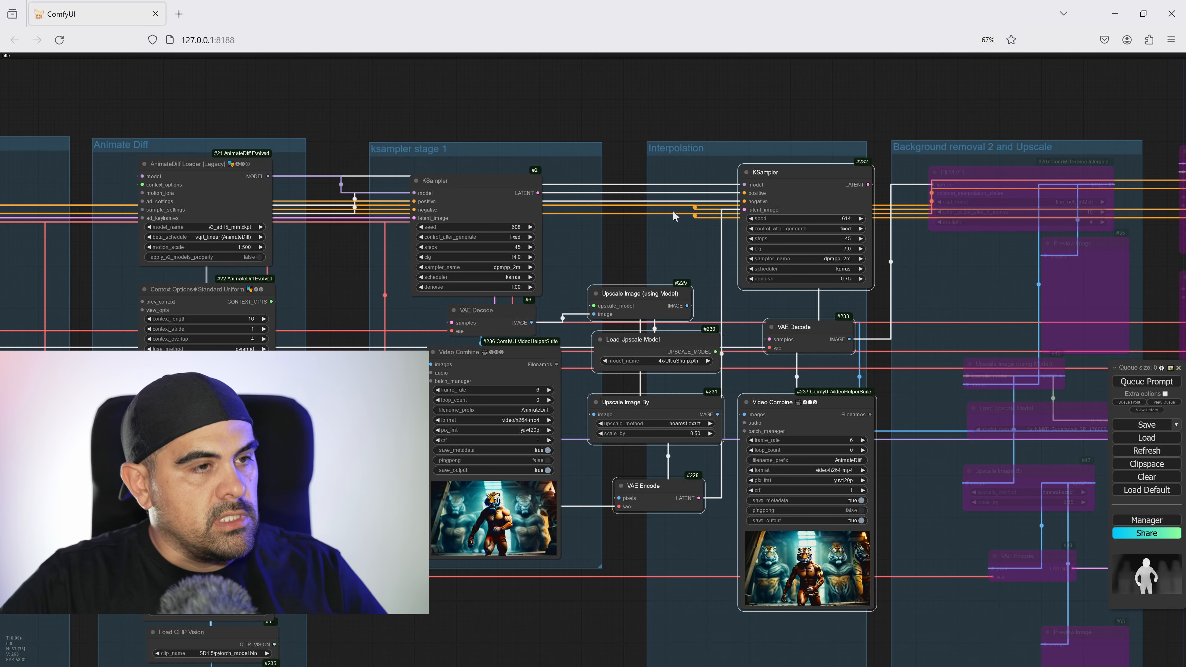
Bypass the depth ControlNet branch: its Load ControlNet Model, Apply Advanced ControlNet, Depth Anything and Preview Image nodes.
scroll(558, 430, down, 5)
drag(573, 518, 1100, 472)
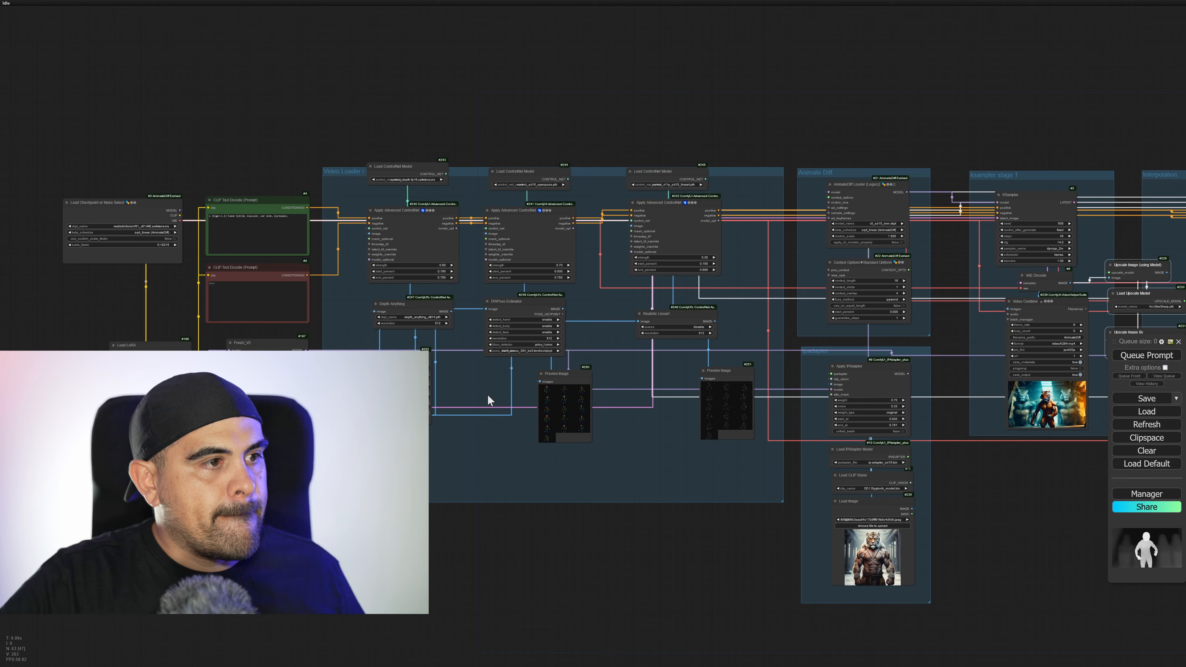
scroll(488, 400, up, 5)
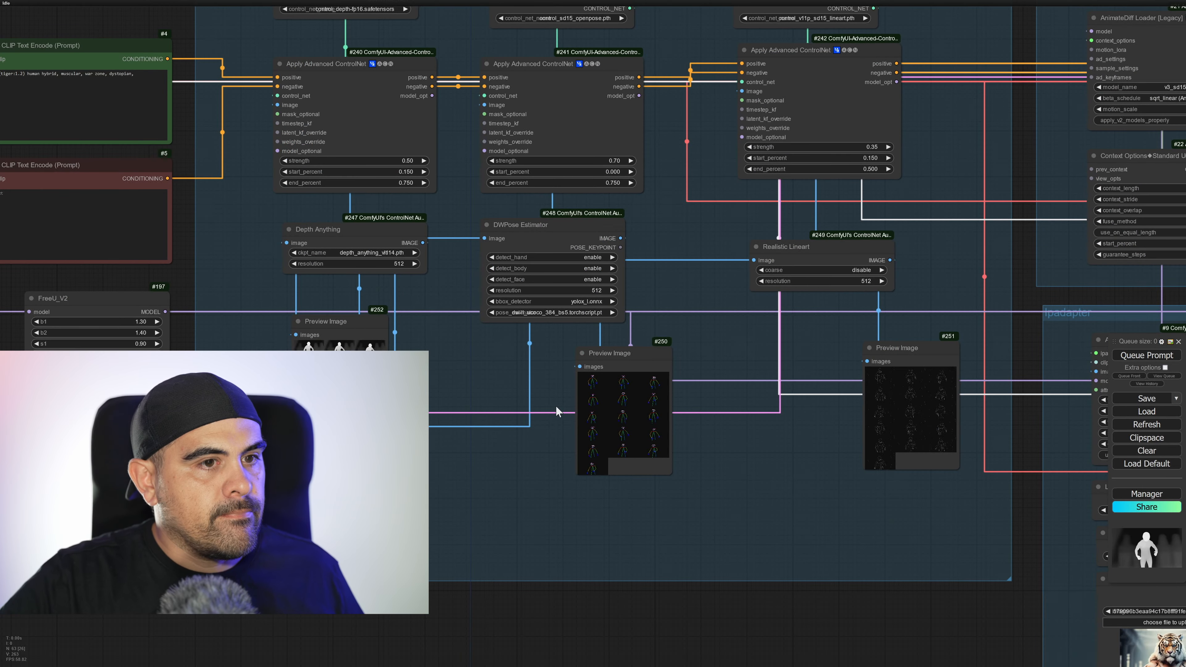
ctrl+drag(348, 420, 372, 14)
key(ctrl+b)
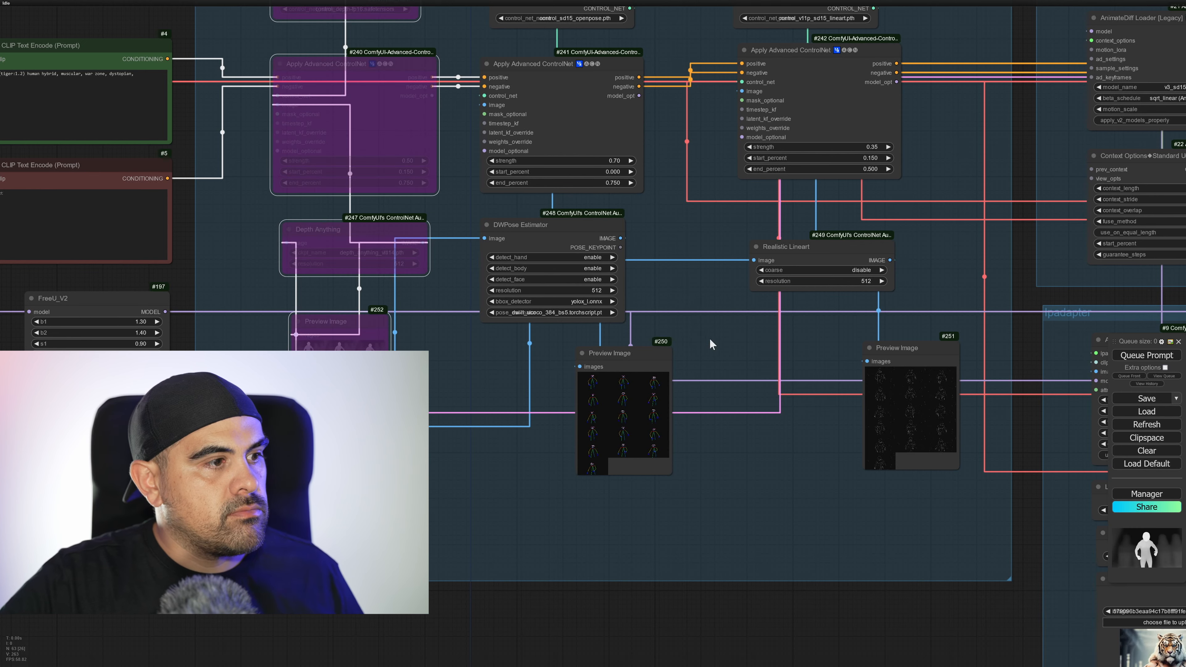
Bypass the first upscale nodes and the Interpolation group's KSampler, VAE Decode and Video Combine, and queue the prompt.
middle_drag(558, 525, 150, 616)
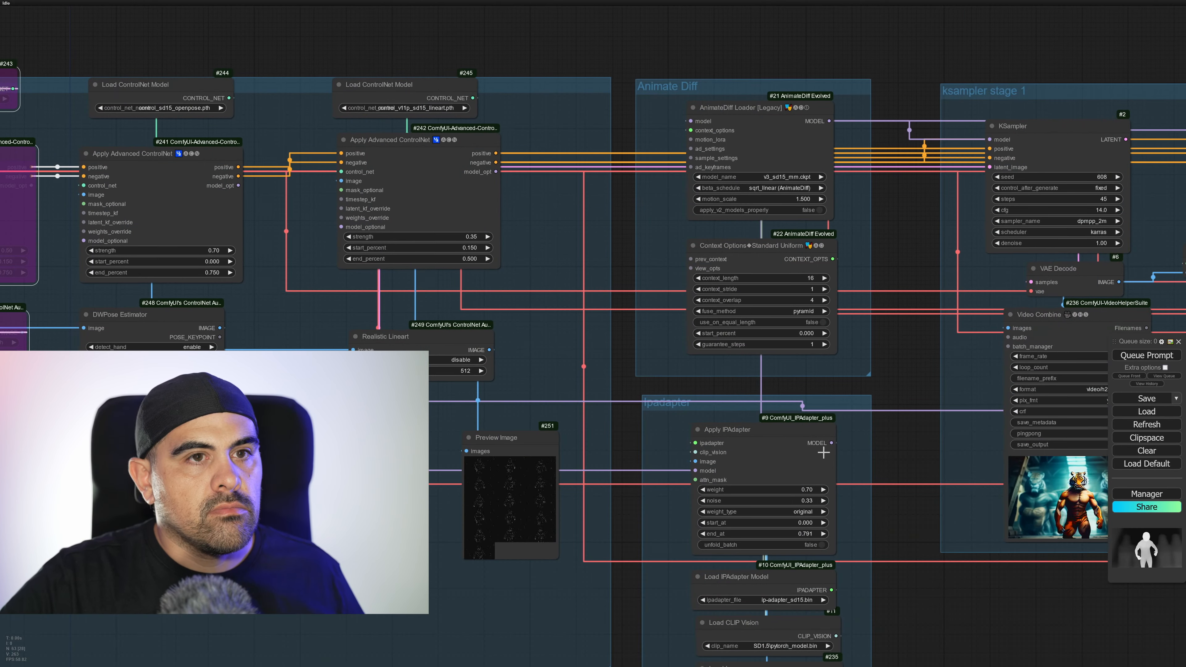
middle_drag(819, 461, 511, 269)
scroll(511, 268, down, 4)
drag(636, 315, 582, 457)
ctrl+drag(641, 523, 815, 91)
key(ctrl+b)
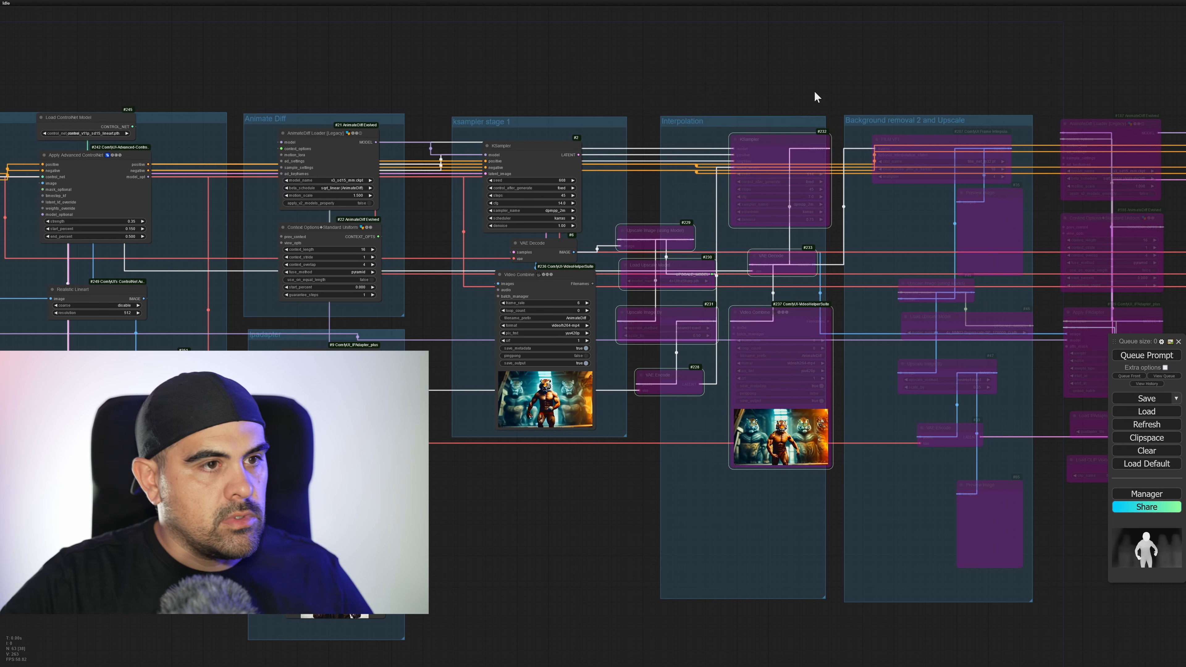
click(1164, 358)
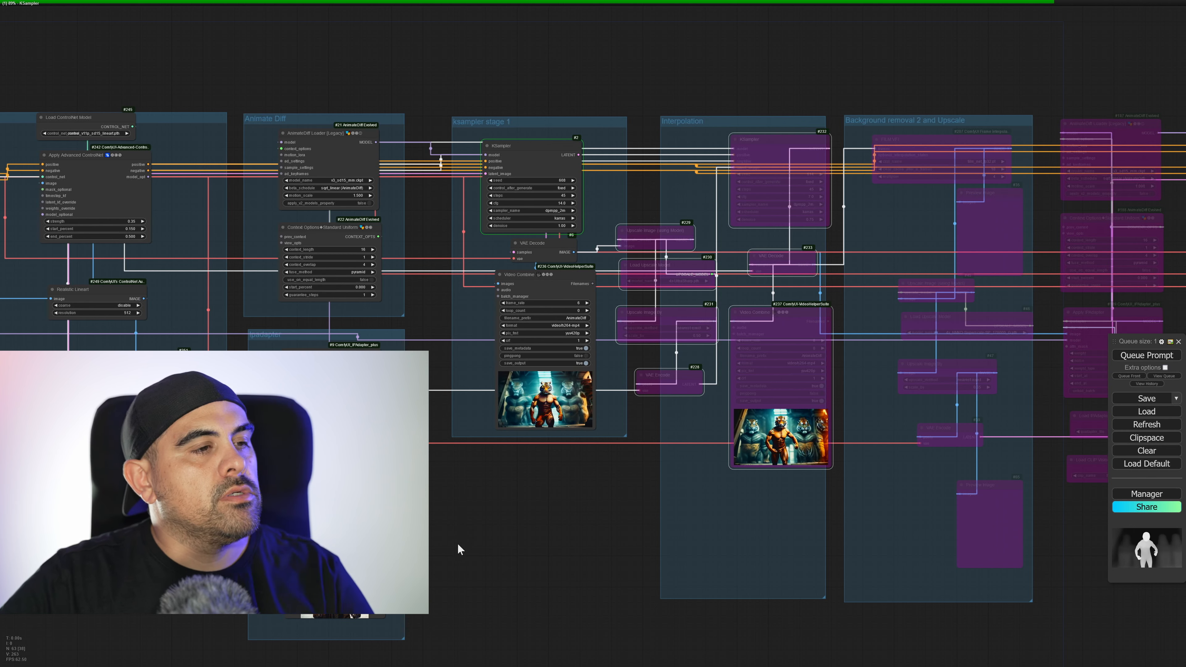
Follow the stage 1 sampling run and examine the video generated without depth in ksampler stage 1's Video Combine node.
drag(467, 527, 737, 505)
scroll(749, 521, down, 1)
scroll(802, 469, up, 10)
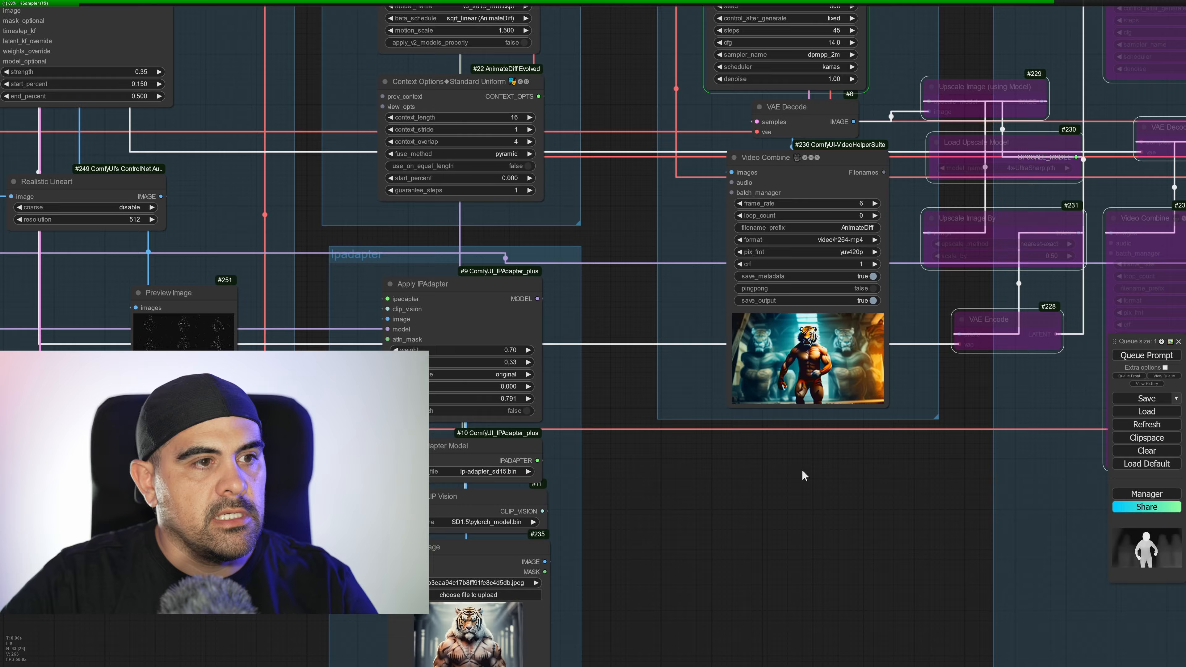
drag(691, 444, 4, 456)
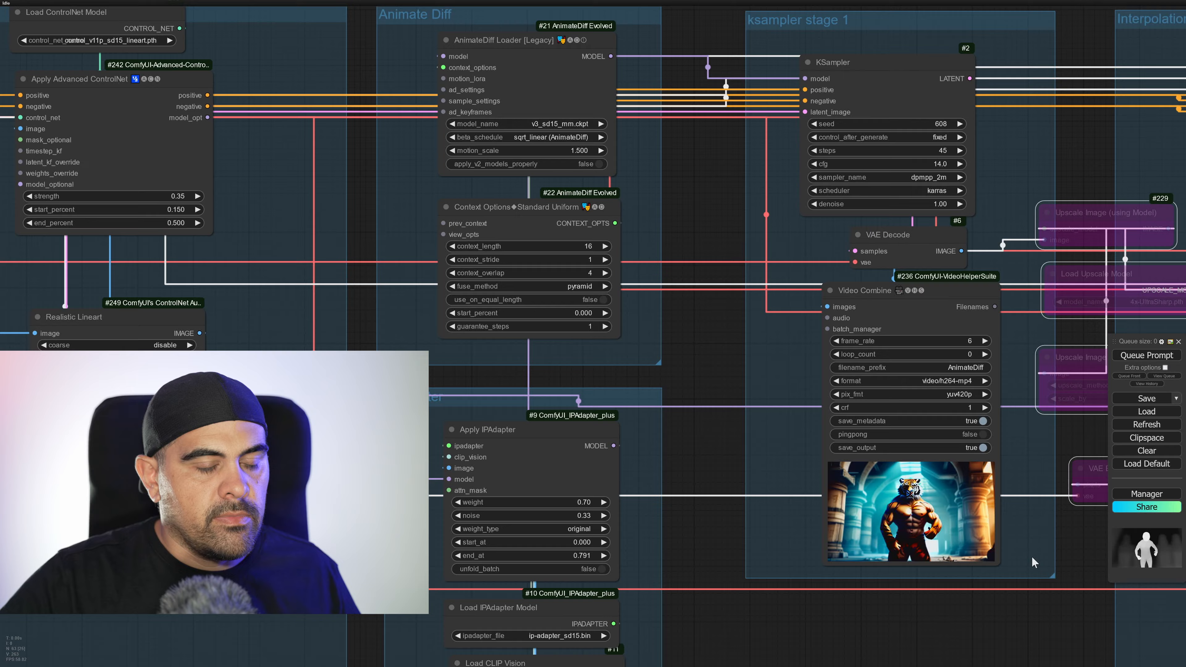
drag(1036, 561, 654, 399)
scroll(668, 444, up, 6)
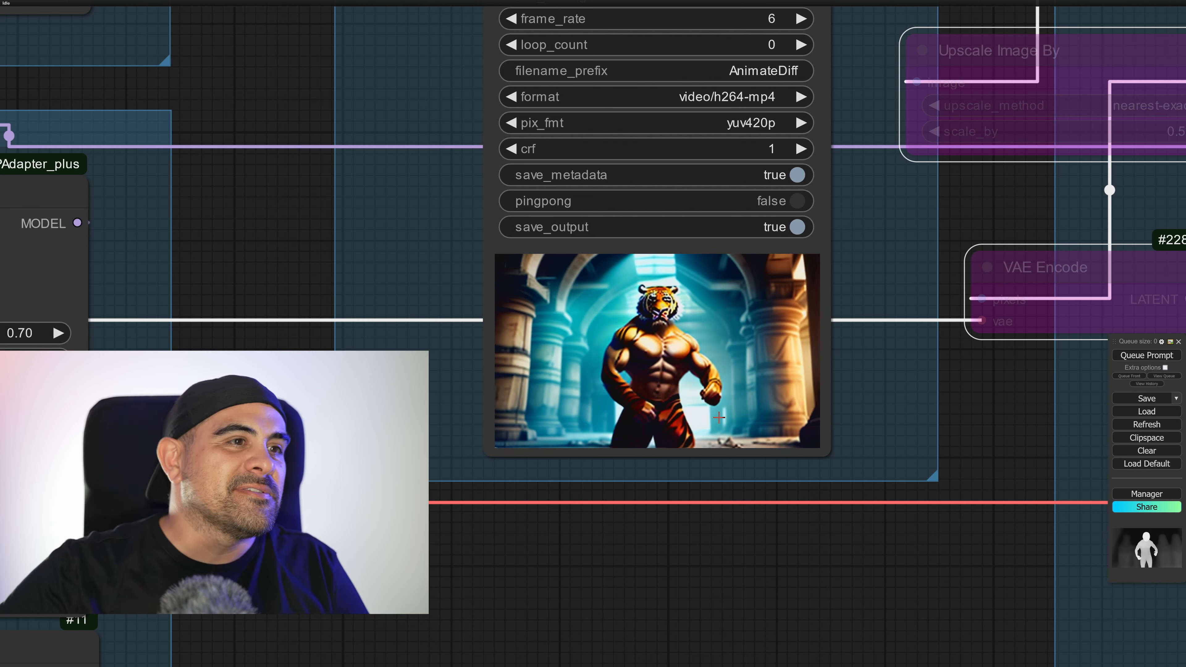
scroll(719, 416, up, 1)
Re-enable the first upscale nodes and the Interpolation group's sampling, decoding and video nodes, and queue the prompt for the second pass.
scroll(411, 282, down, 7)
drag(885, 316, 663, 486)
scroll(665, 486, down, 3)
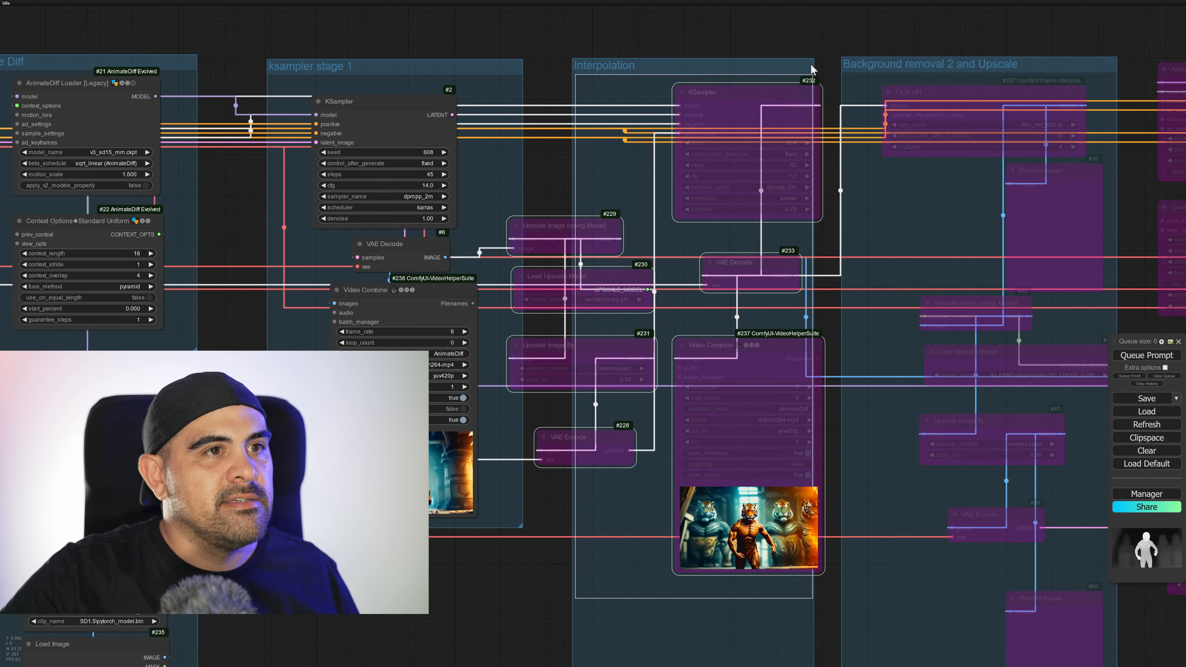
key(ctrl+b)
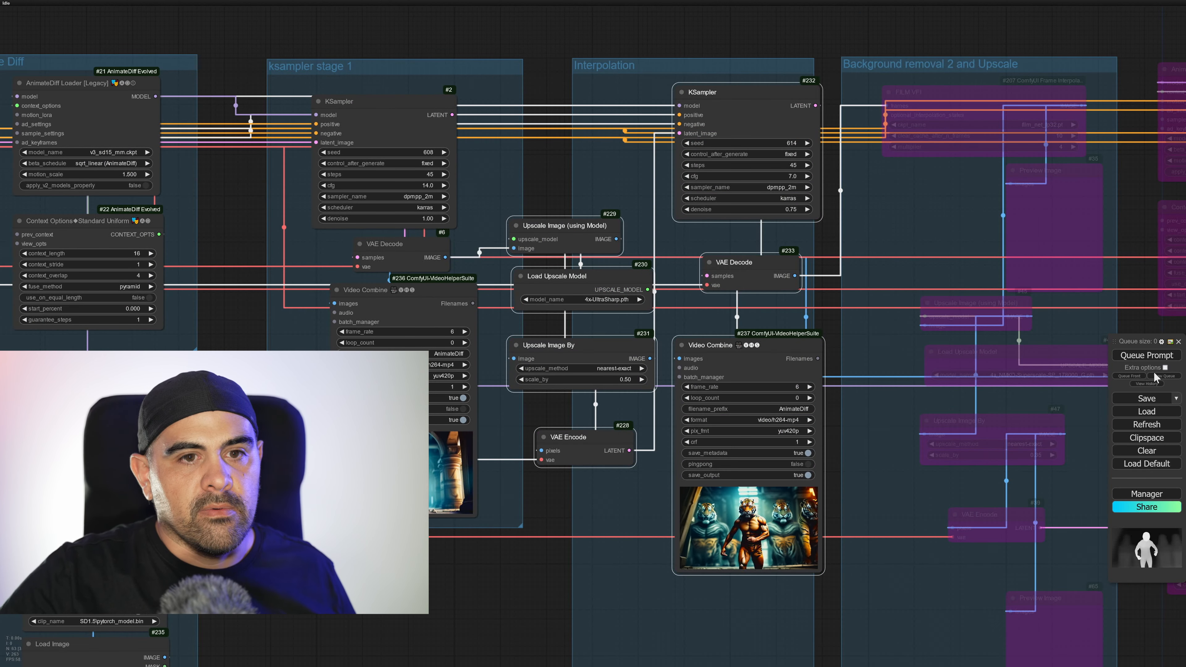
click(1154, 356)
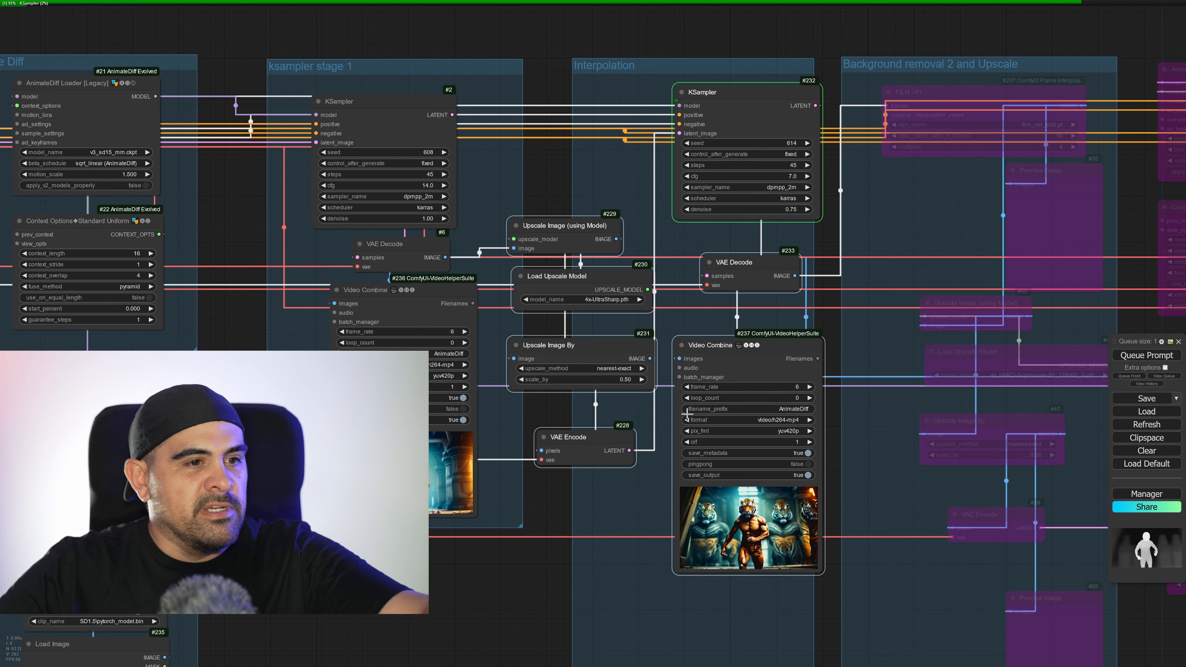
Compare the previous Interpolation video with the new ksampler stage 1 video in their Video Combine previews while the second pass samples.
scroll(774, 538, up, 12)
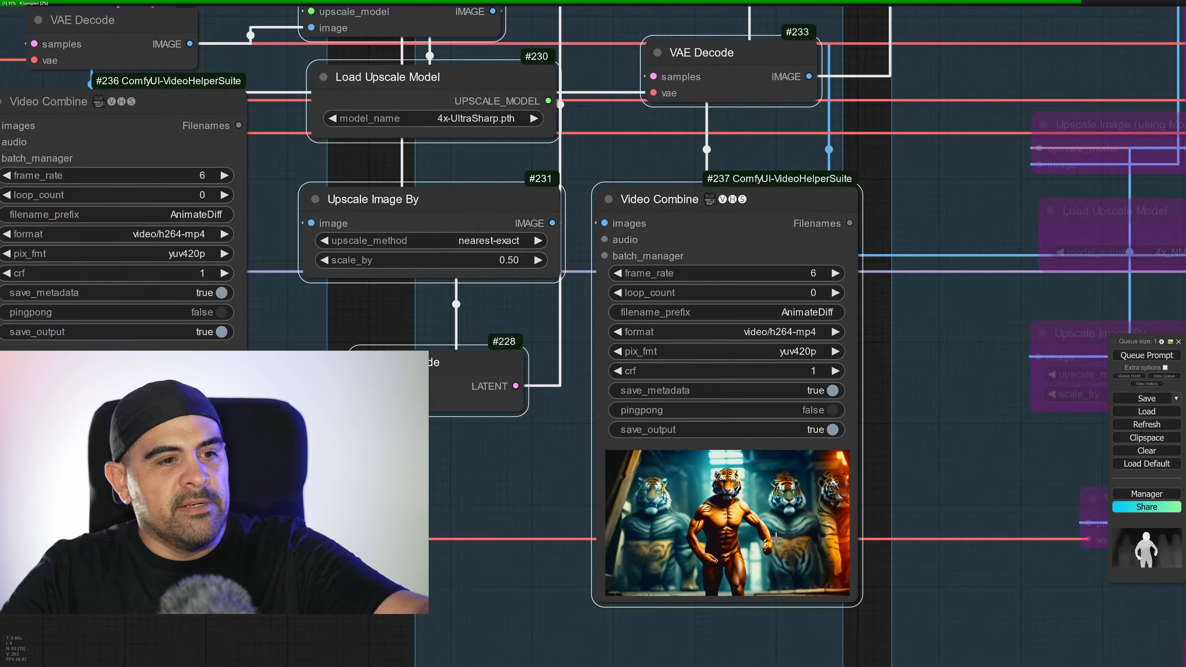
scroll(772, 541, up, 1)
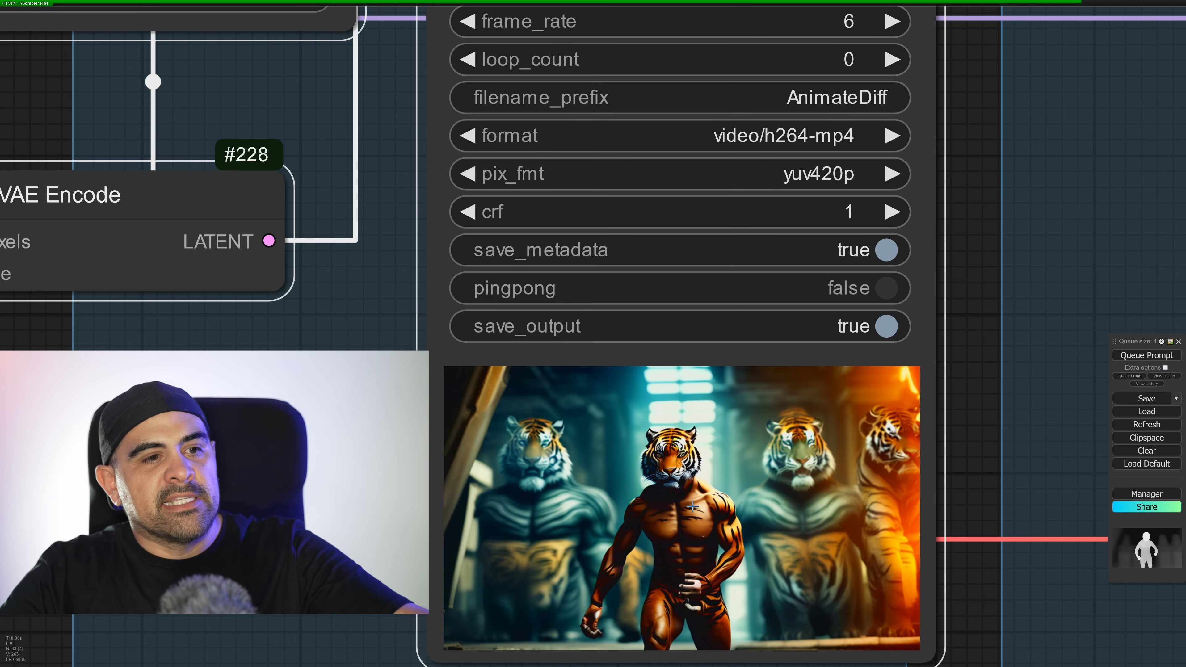
scroll(505, 486, down, 4)
drag(337, 496, 955, 446)
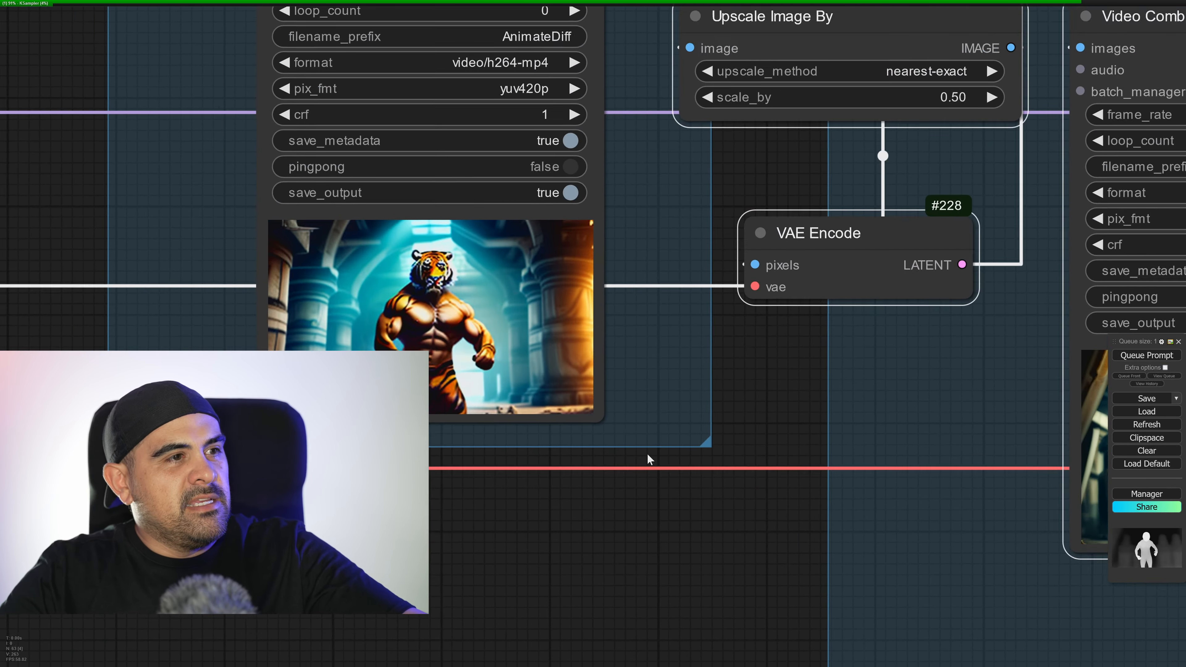
scroll(464, 404, up, 5)
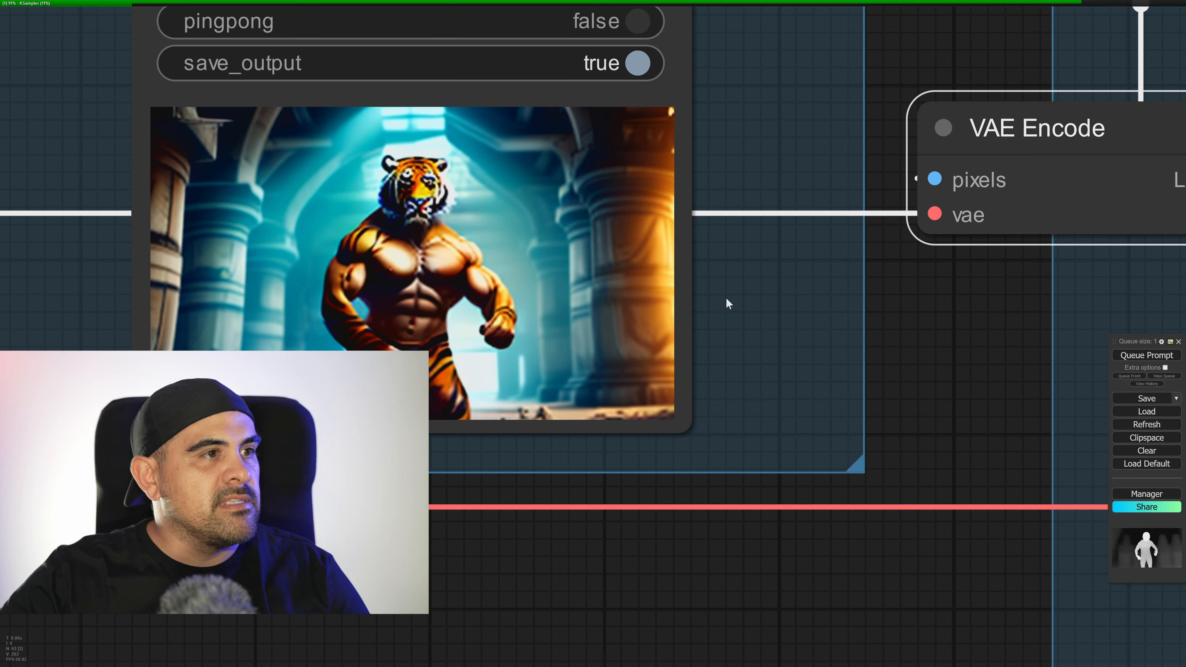
scroll(888, 329, down, 5)
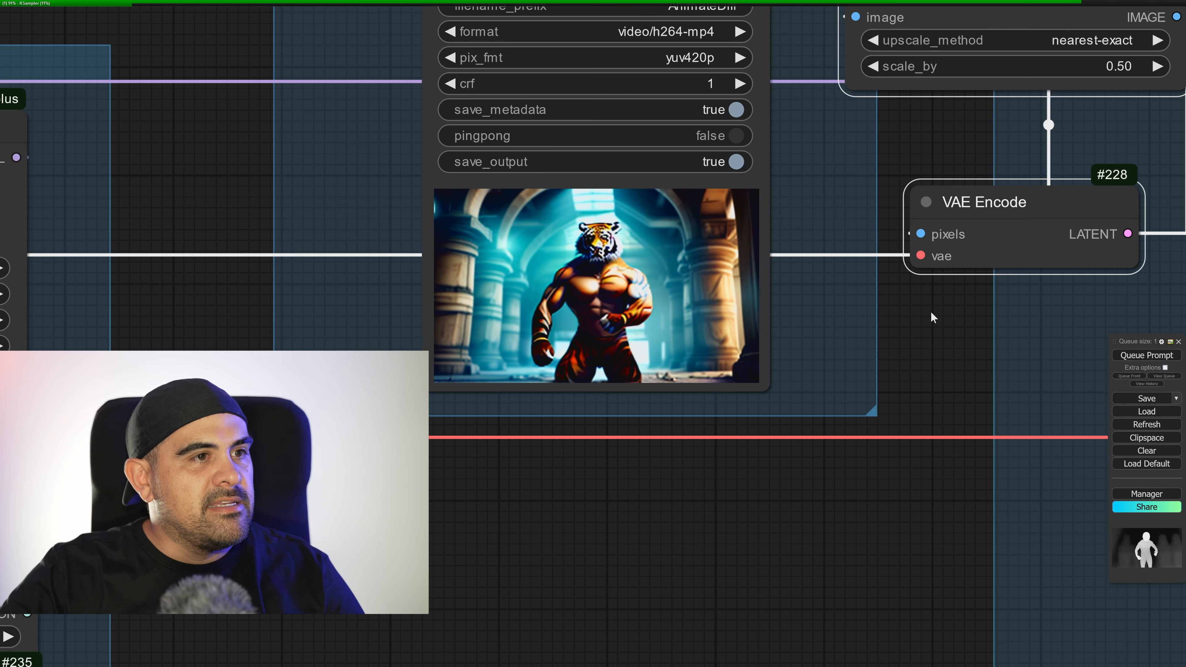
drag(932, 312, 926, 314)
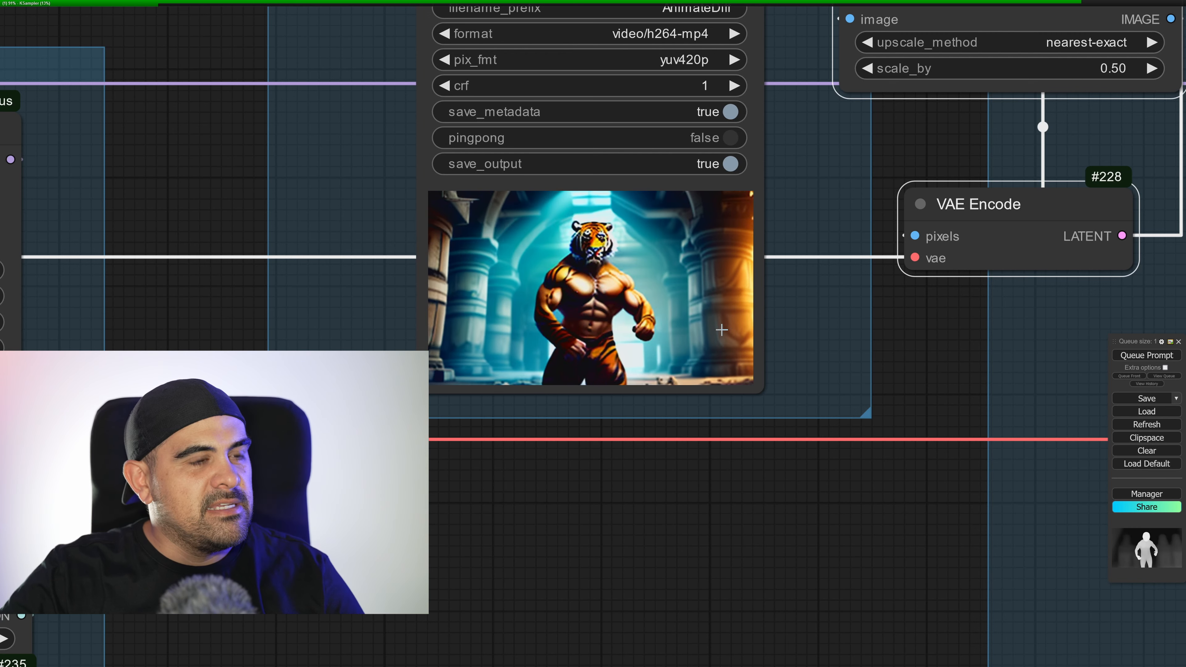
scroll(864, 340, down, 3)
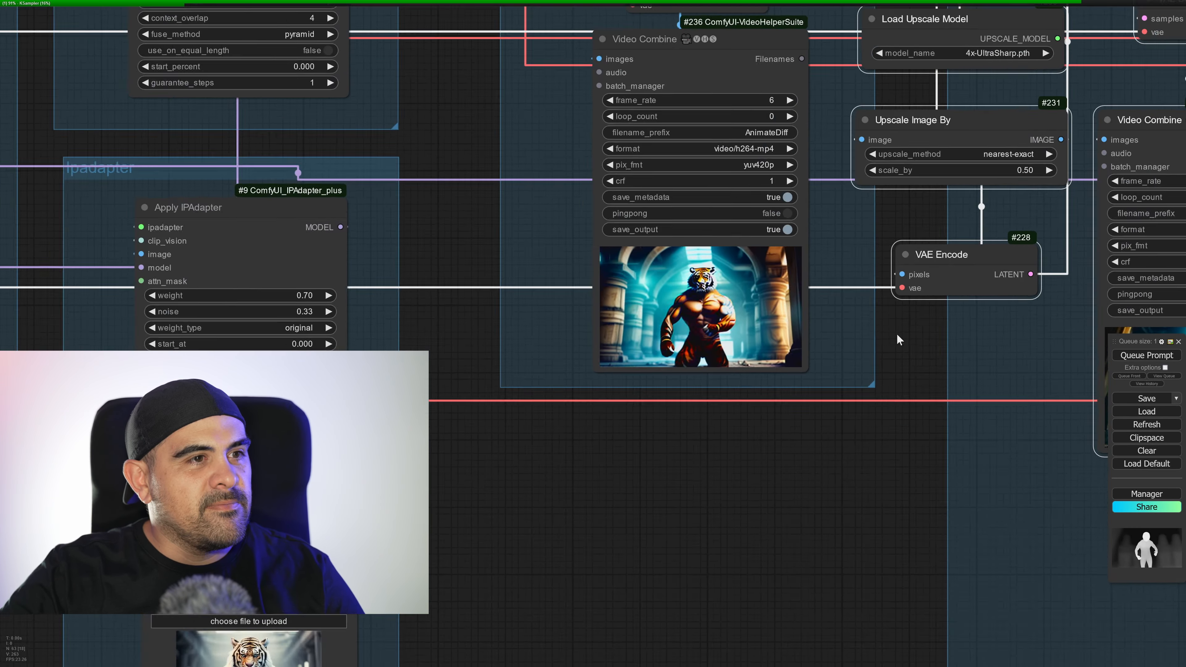
drag(718, 377, 211, 436)
drag(849, 221, 843, 330)
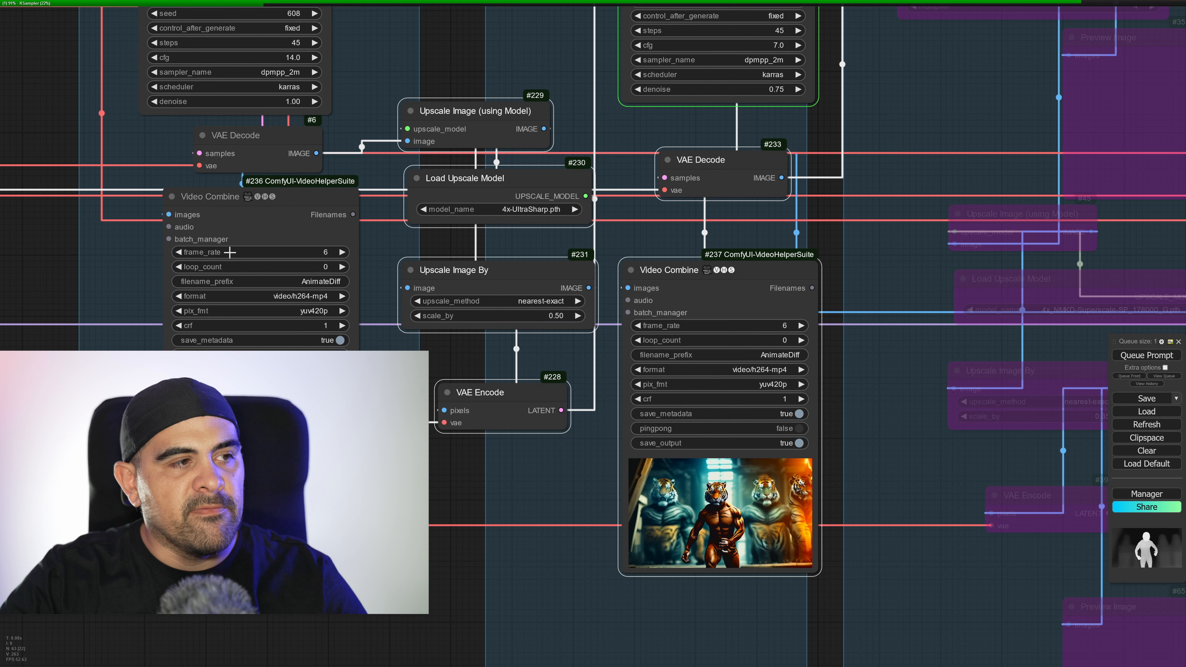
Deselect the upscale and Interpolation nodes and look over the bypassed Background removal 2 and Upscale section and the groups after it.
right_click(319, 291)
click(419, 369)
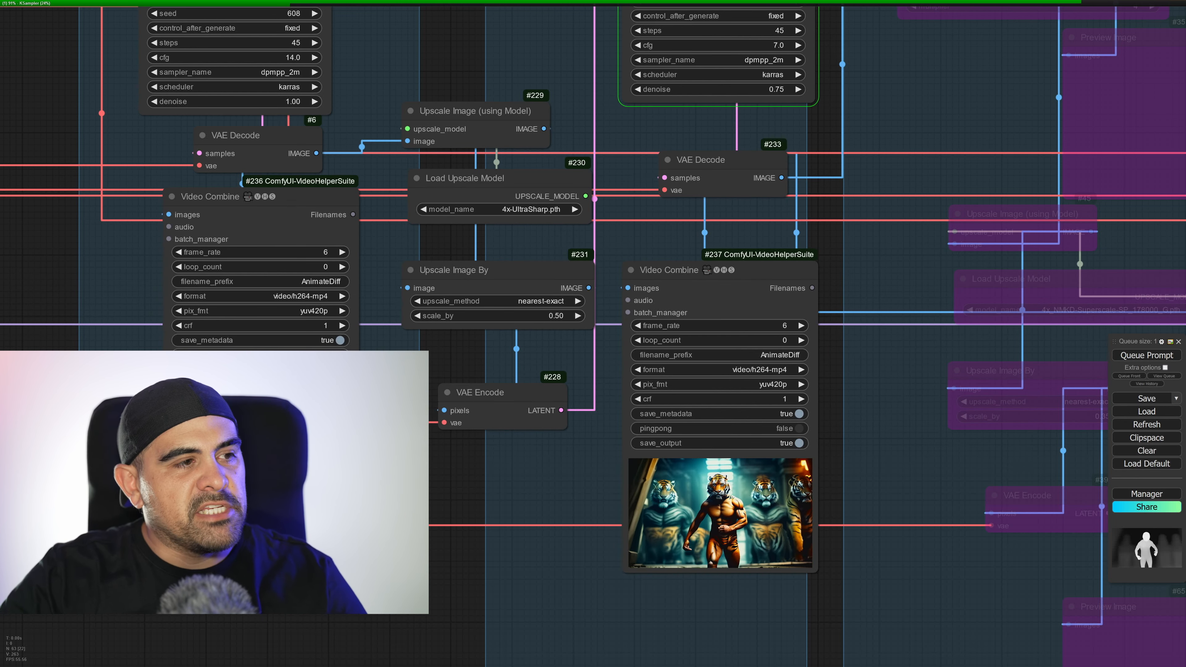
drag(922, 476, 545, 348)
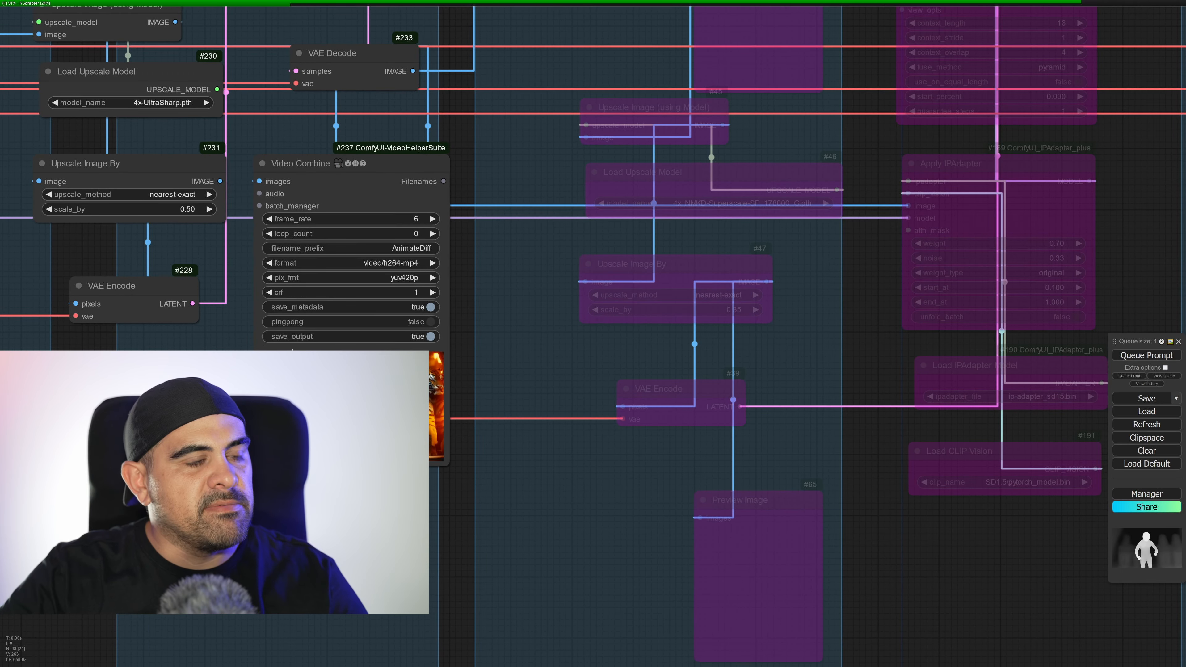
scroll(699, 414, down, 8)
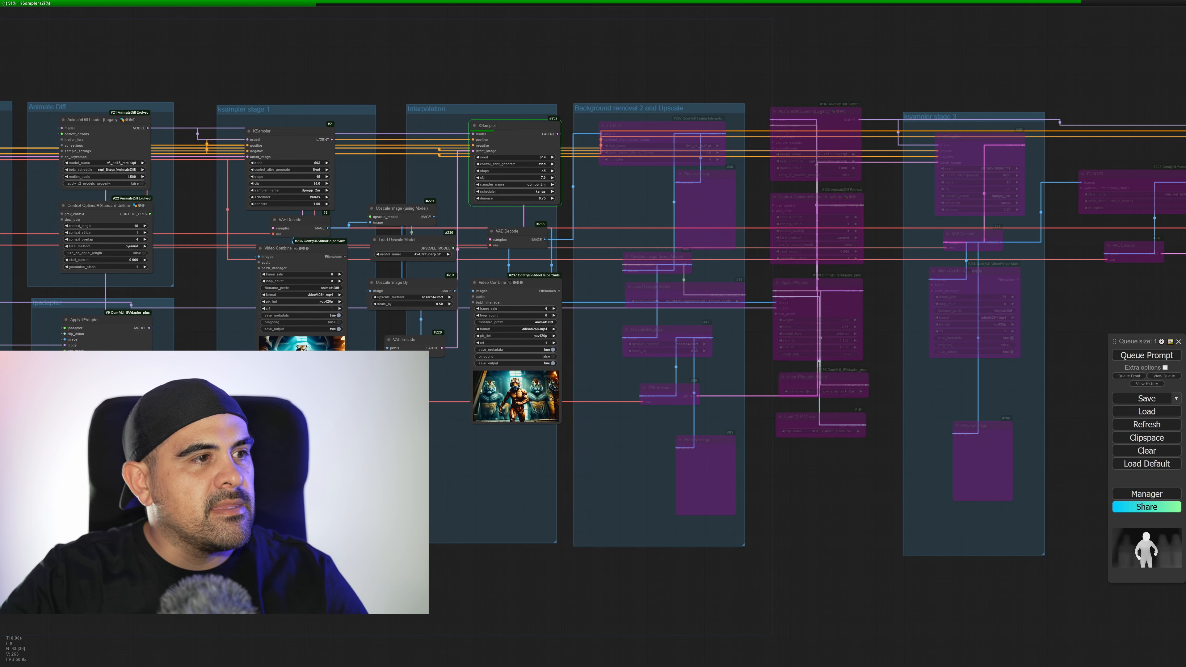
Examine the ksampler stage 1 video preview again alongside the IPAdapter reference image and the lineart ControlNet settings during the run.
scroll(338, 416, up, 5)
drag(332, 416, 469, 530)
scroll(469, 530, up, 1)
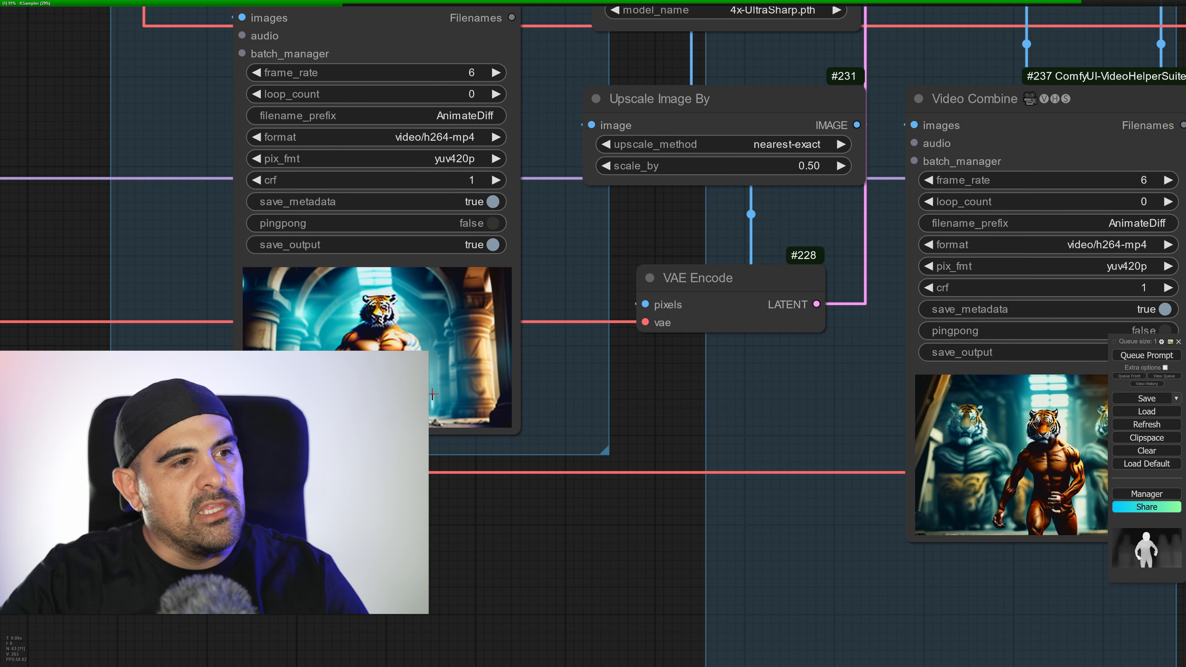
scroll(443, 420, down, 5)
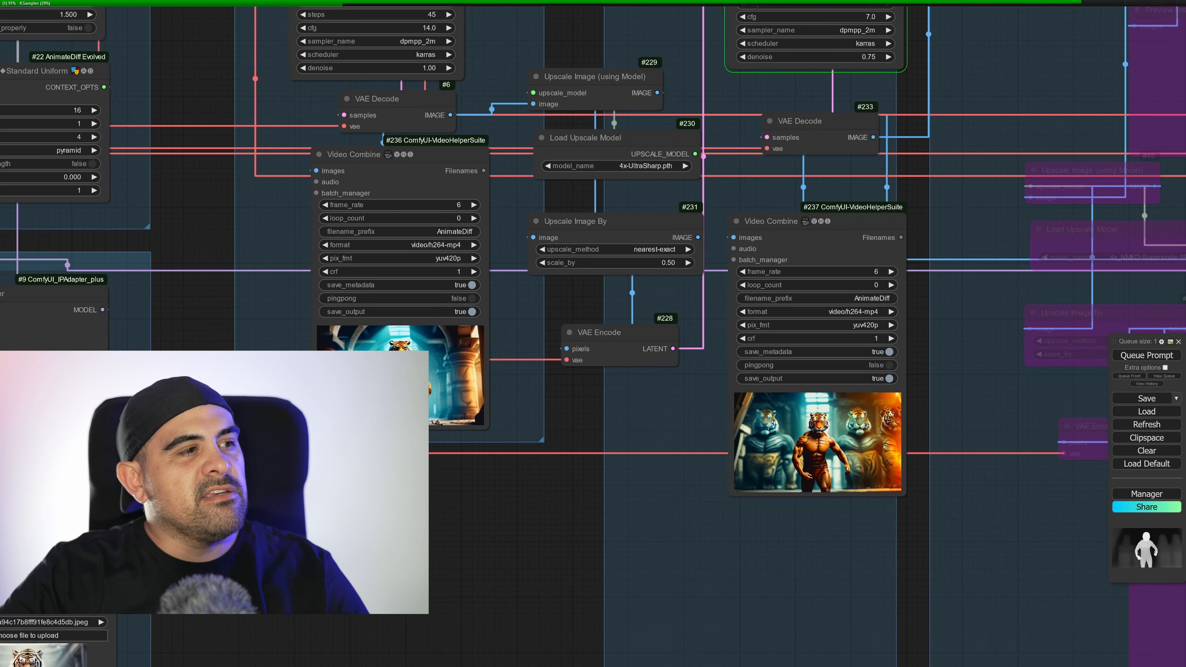
drag(366, 493, 778, 466)
scroll(766, 464, down, 2)
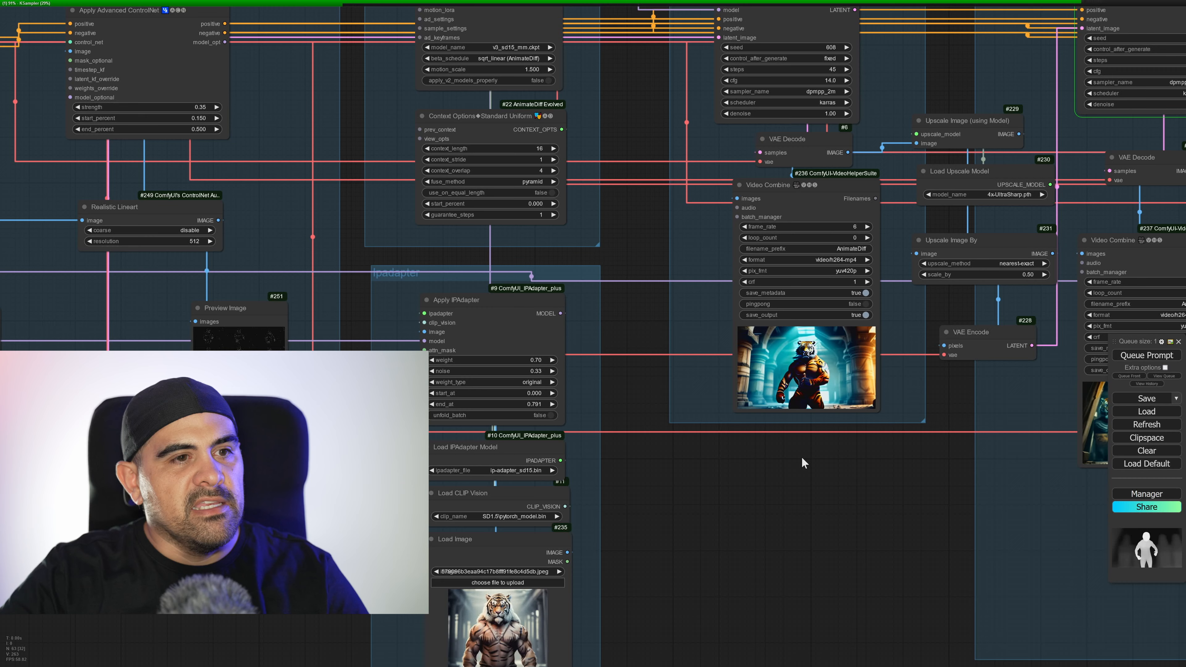
scroll(791, 439, up, 6)
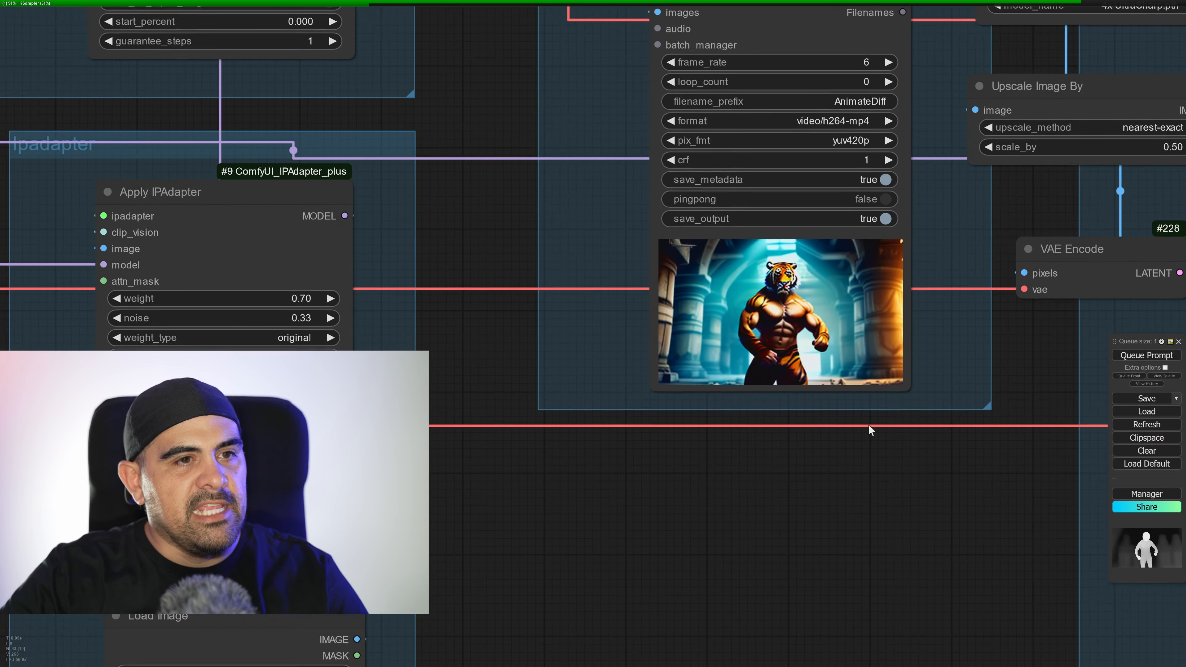
drag(868, 424, 756, 521)
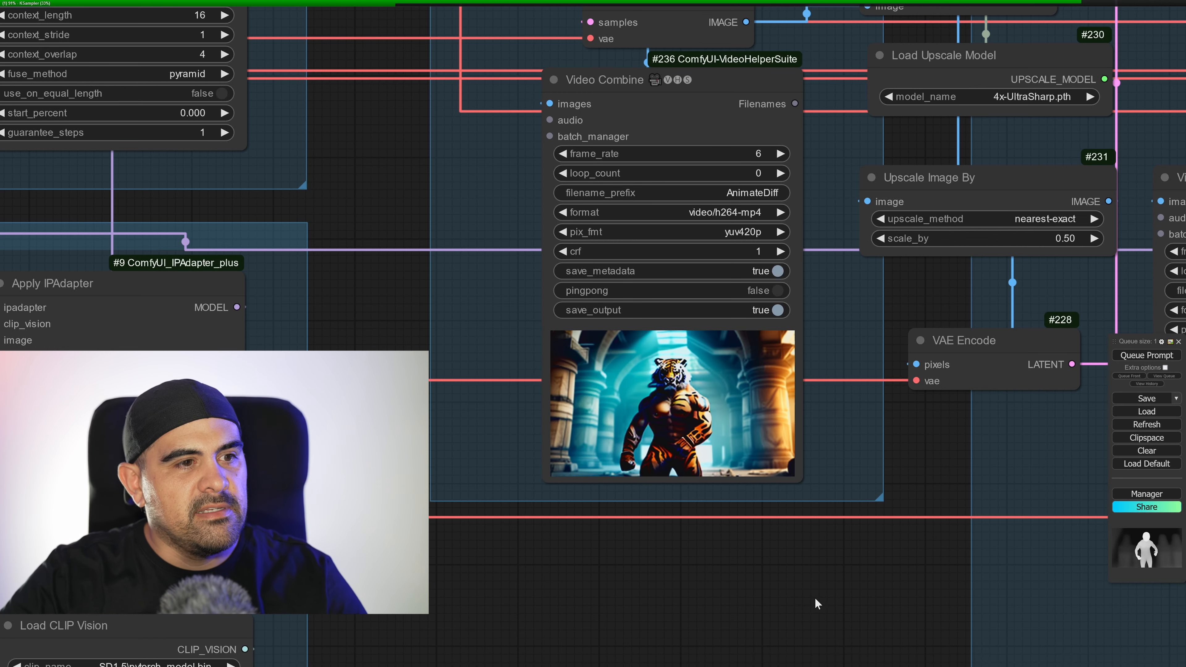
Examine the AnimateDiff Loader's motion scale and compare the ksampler stage 1 and Interpolation video previews while sampling runs.
scroll(828, 598, down, 1)
scroll(827, 589, down, 4)
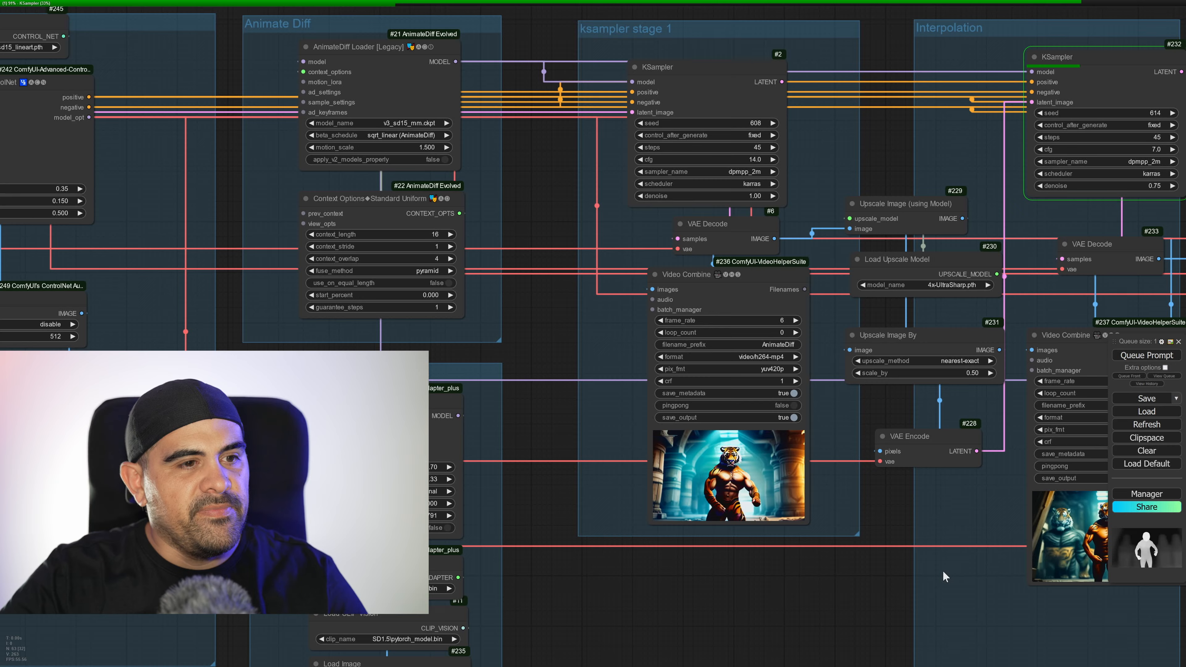
drag(757, 552, 1130, 632)
drag(567, 385, 730, 461)
scroll(637, 333, up, 6)
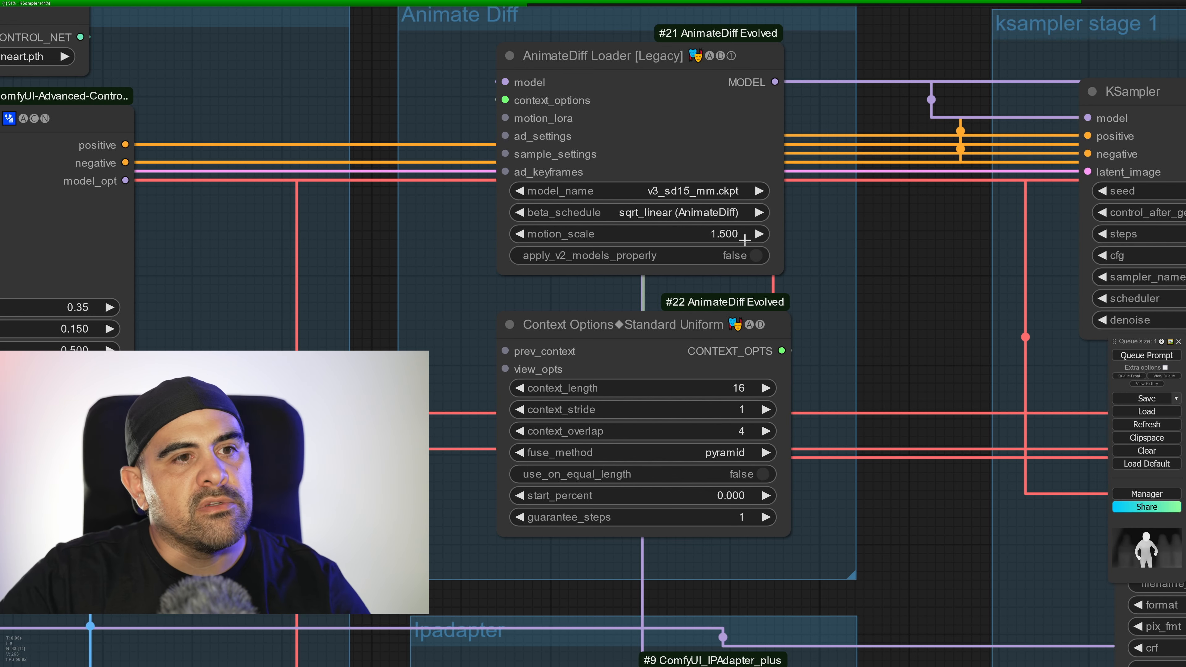
scroll(745, 240, down, 2)
scroll(920, 336, down, 5)
drag(929, 334, 625, 246)
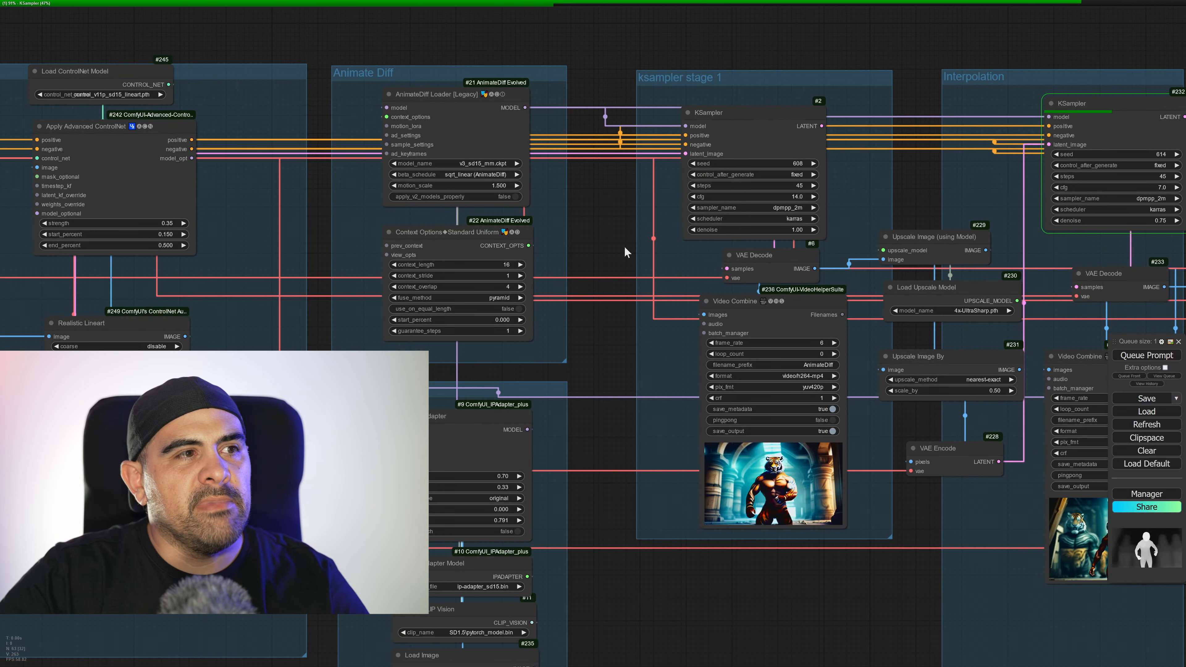
drag(929, 497, 697, 462)
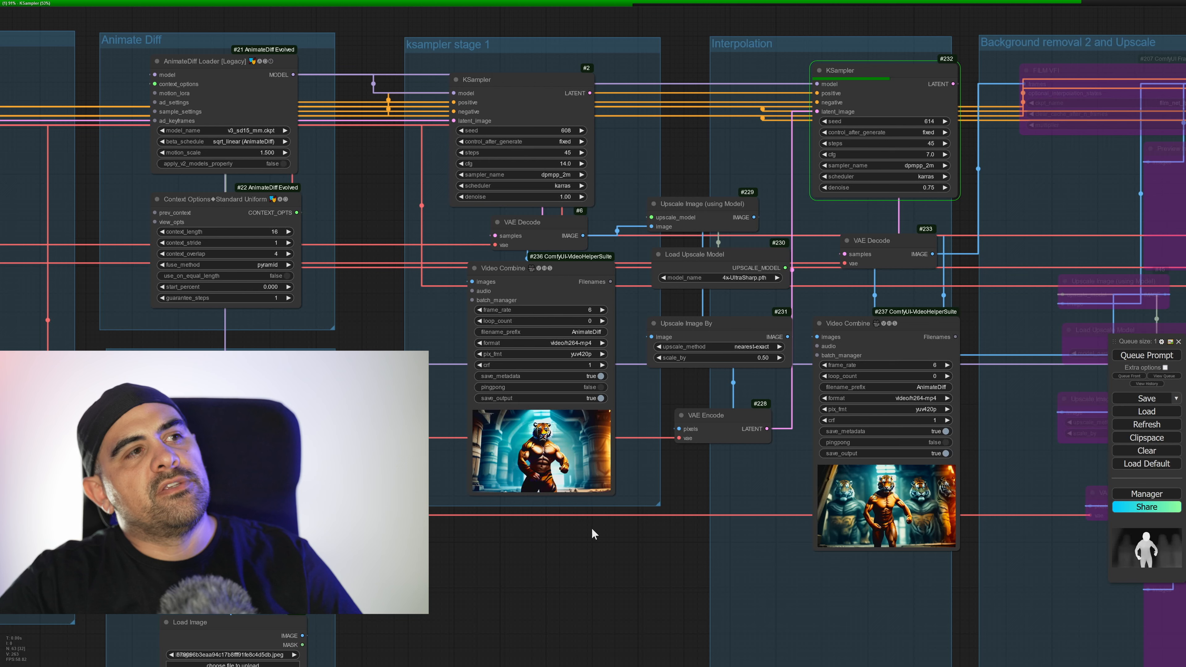
Look back over the openpose and lineart ControlNets, the source video and the prompt nodes, nudging the Load LoRA node slightly.
drag(513, 531, 1185, 455)
drag(399, 152, 535, 267)
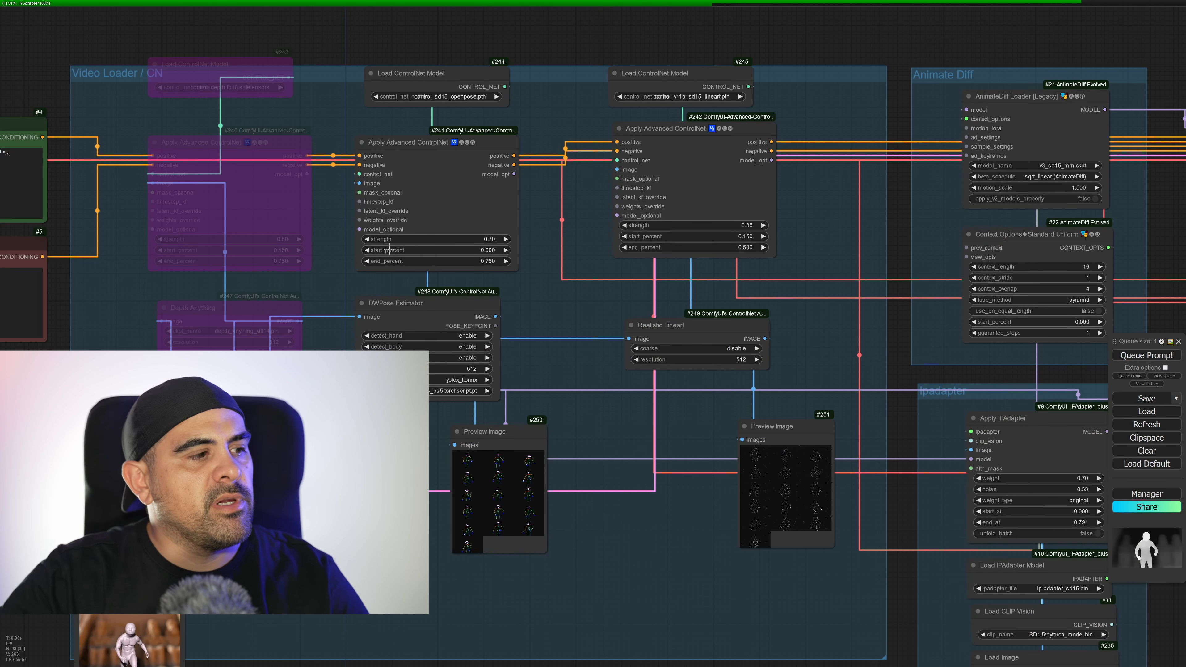
drag(347, 375, 778, 321)
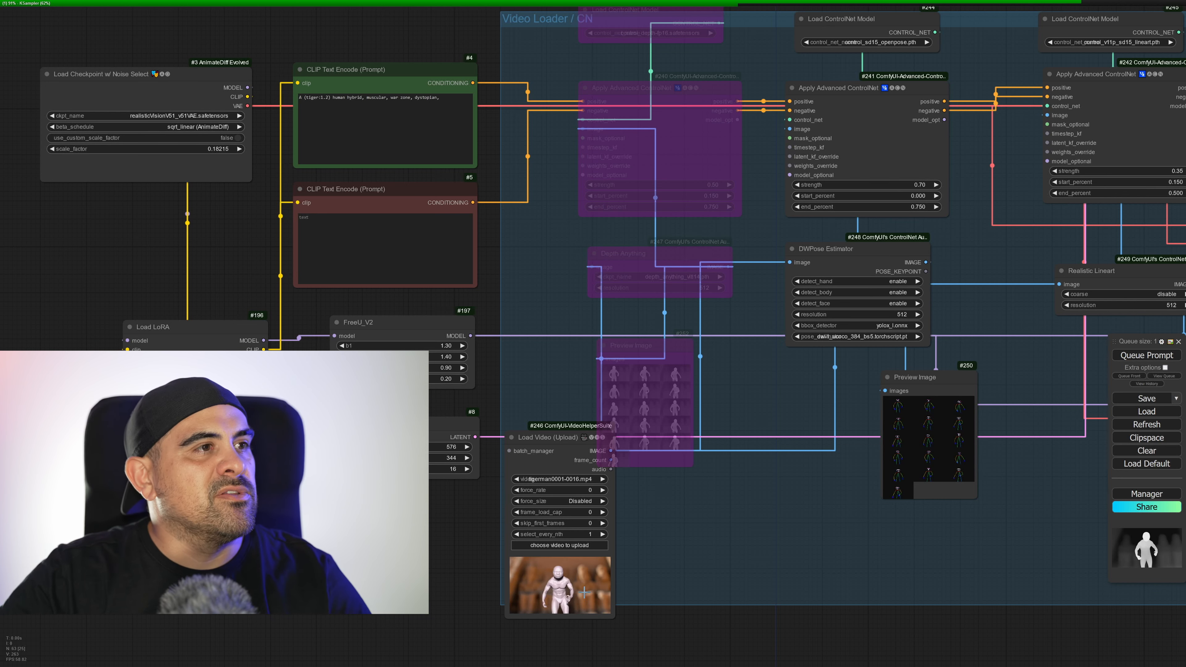
drag(764, 455, 230, 458)
drag(458, 420, 948, 345)
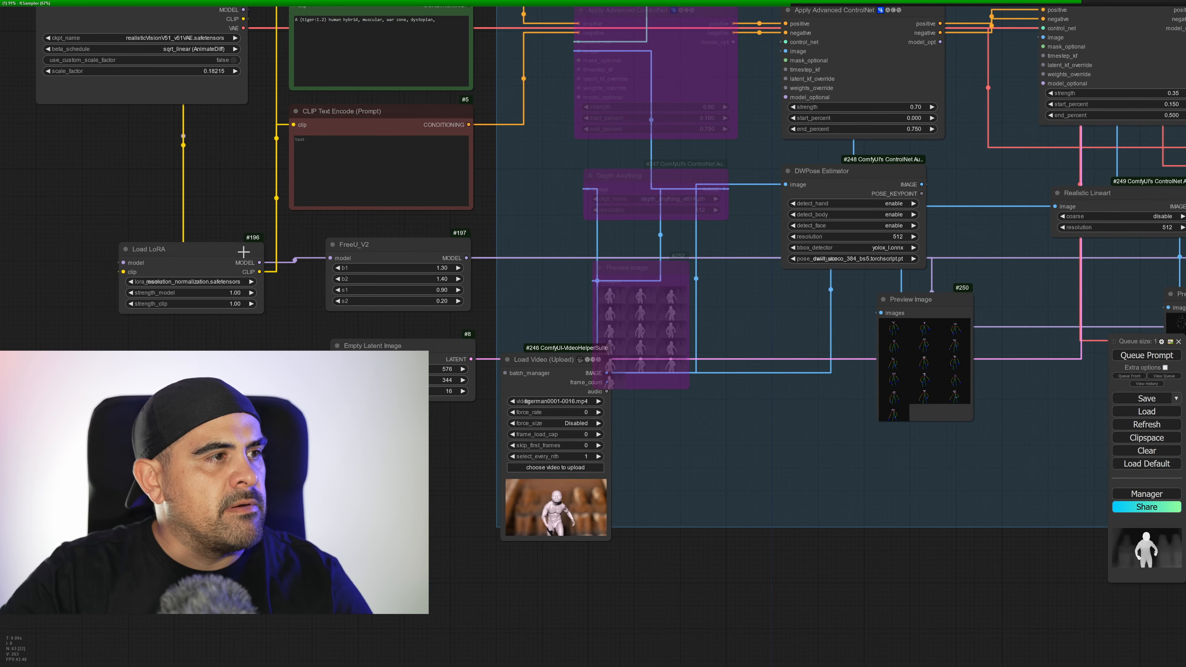
mouse_move(193, 257)
mouse_down()
mouse_move(205, 236)
mouse_move(202, 251)
mouse_up()
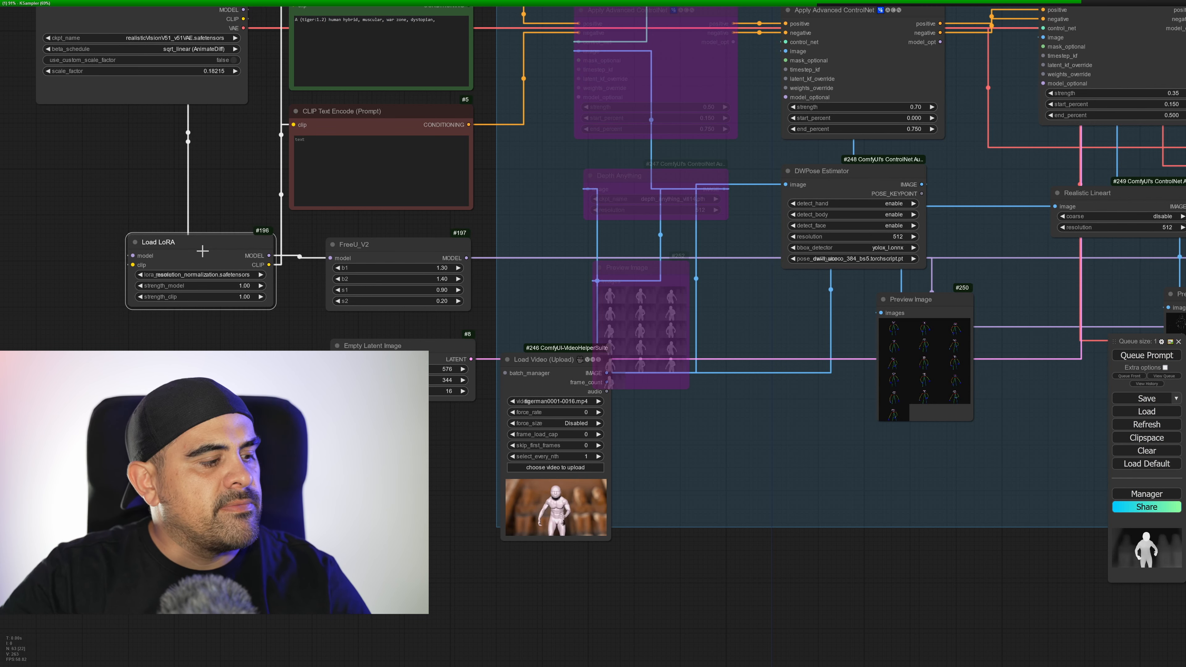
Check the bypassed upscale and ksampler stage 3 sections, and examine the finished Interpolation video up close against its KSampler settings.
drag(842, 443, 375, 437)
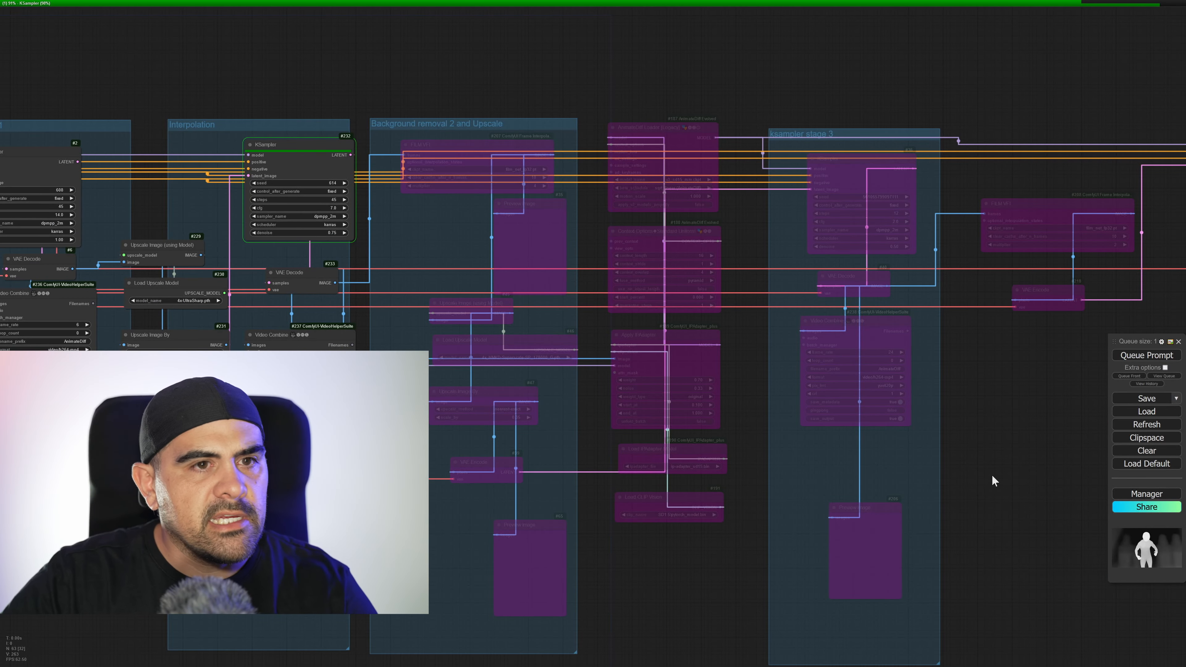
drag(993, 476, 977, 479)
scroll(486, 456, up, 10)
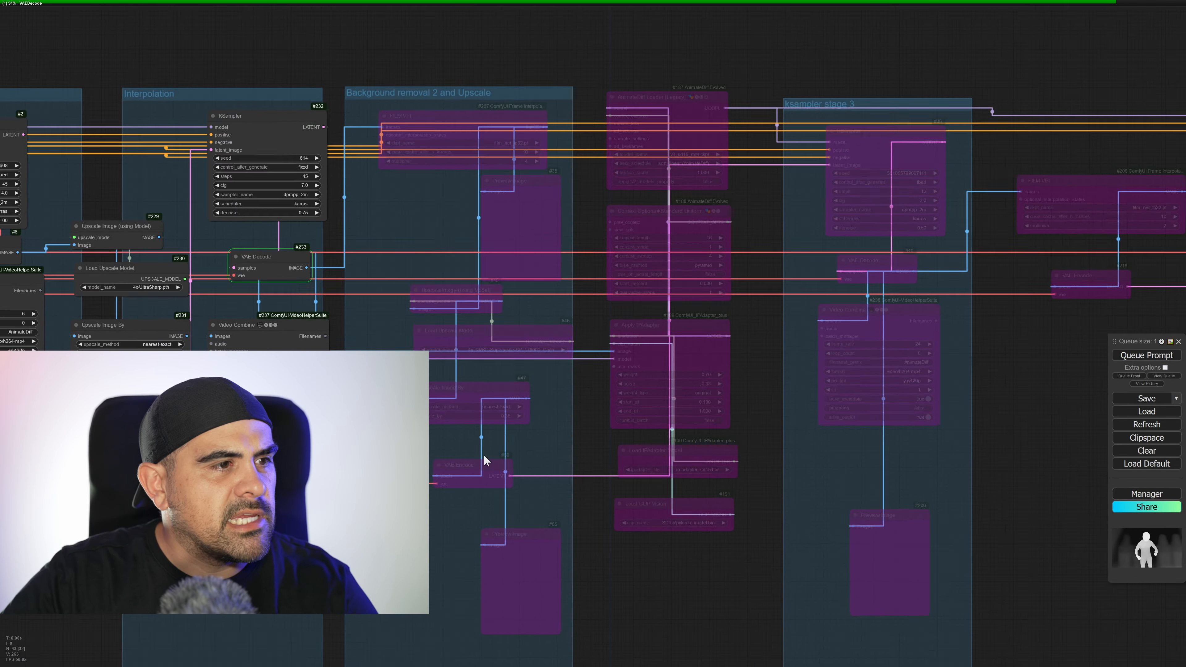
drag(517, 415, 604, 485)
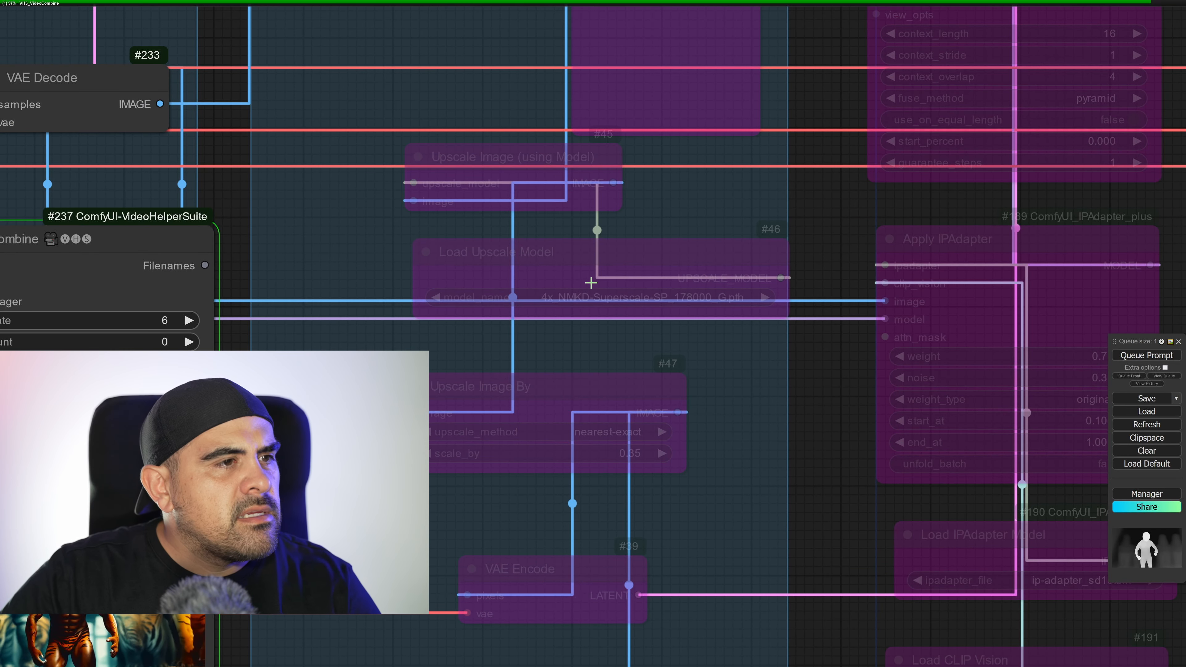
drag(715, 373, 1182, 252)
drag(869, 387, 966, 311)
scroll(859, 430, up, 6)
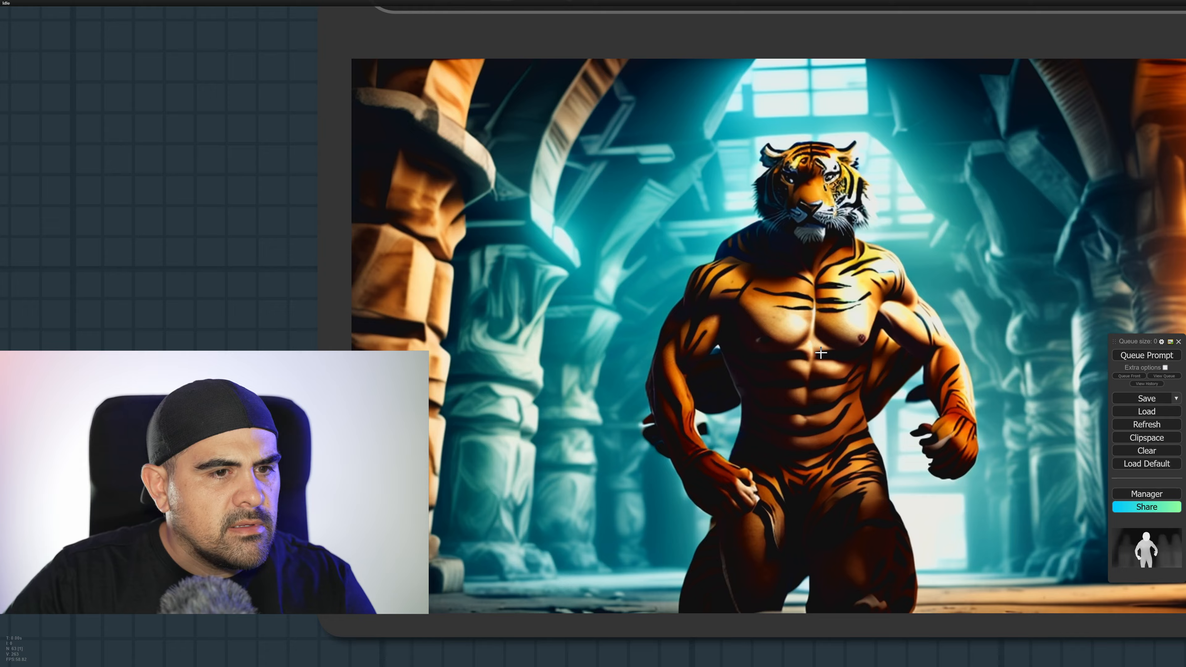
scroll(821, 353, down, 4)
scroll(821, 353, down, 10)
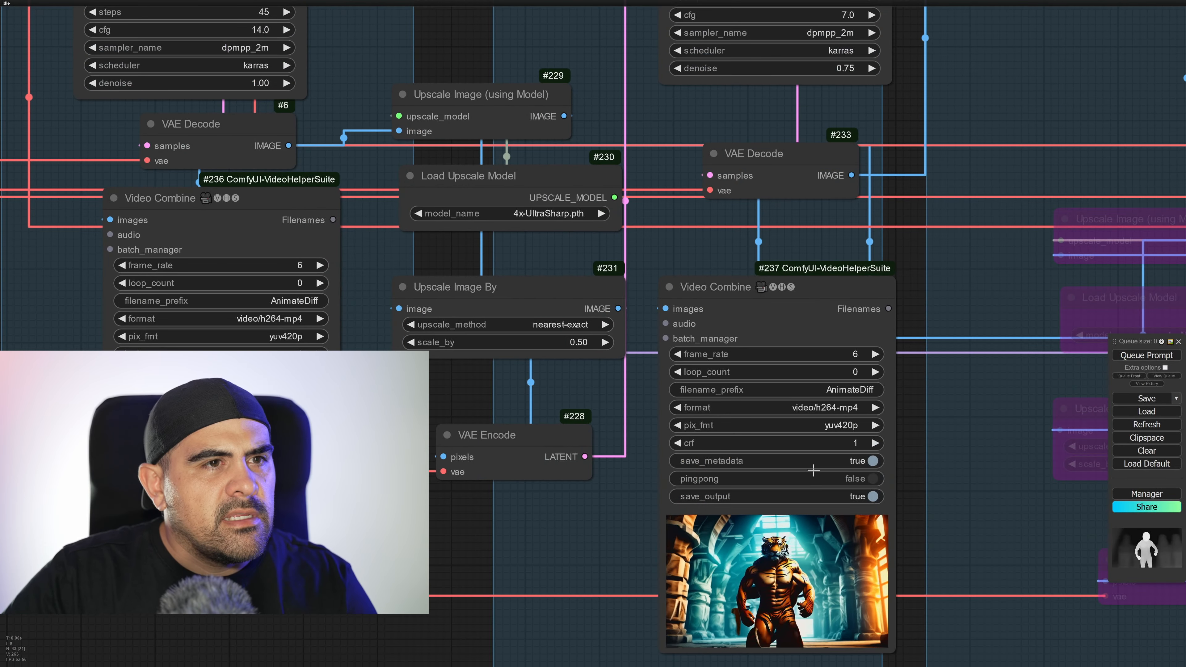
scroll(815, 468, up, 1)
drag(880, 258, 867, 381)
scroll(854, 339, down, 3)
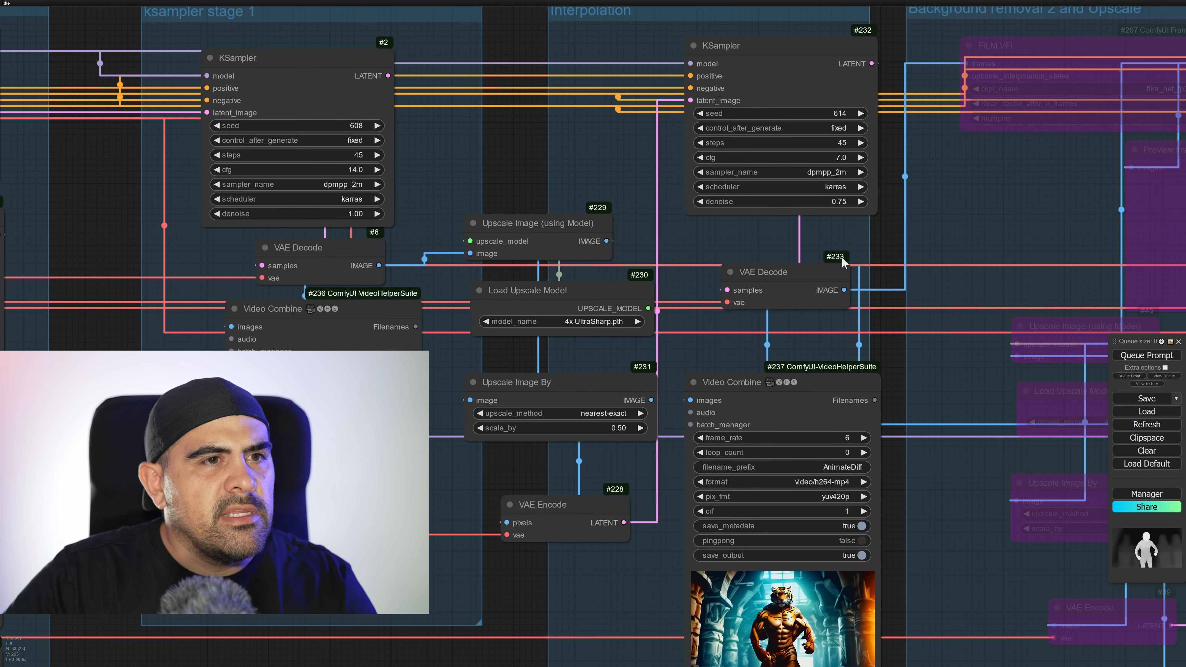
Set the Interpolation KSampler's denoise to 0.50 and inspect the re-rendered video in its Video Combine preview.
click(835, 203)
key(BackSpace)
text(.5)
key(Return)
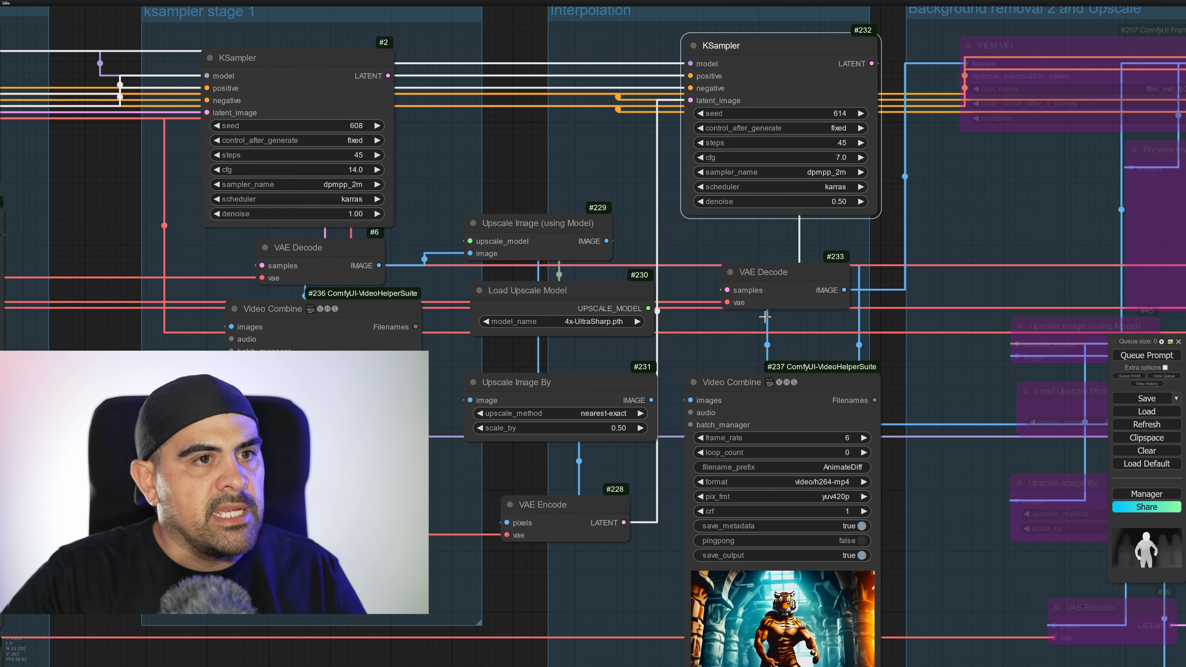
scroll(561, 299, down, 6)
scroll(607, 141, up, 1)
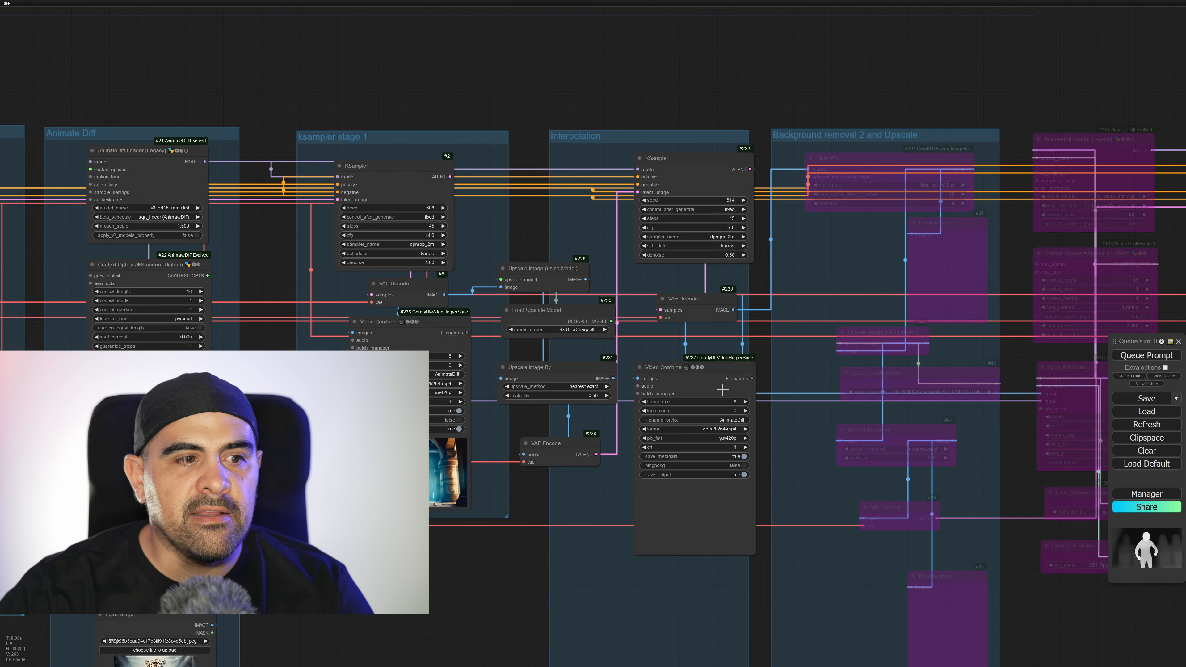
scroll(758, 536, up, 10)
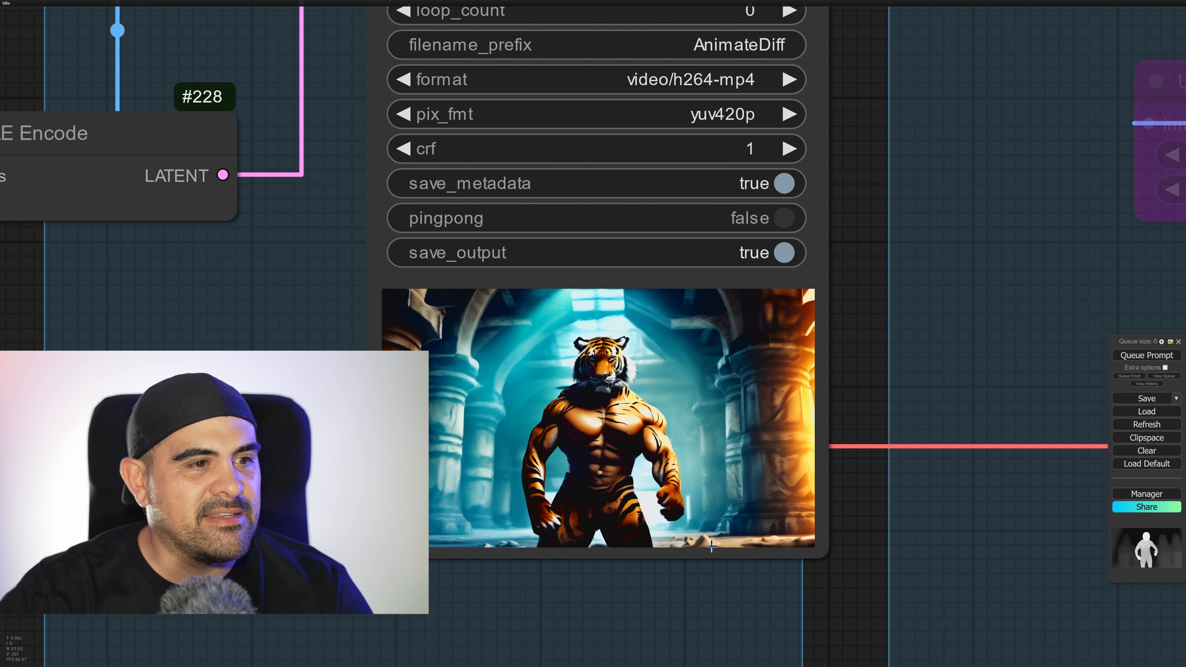
Set the Interpolation Video Combine node's frame rate to 24.
scroll(703, 455, down, 6)
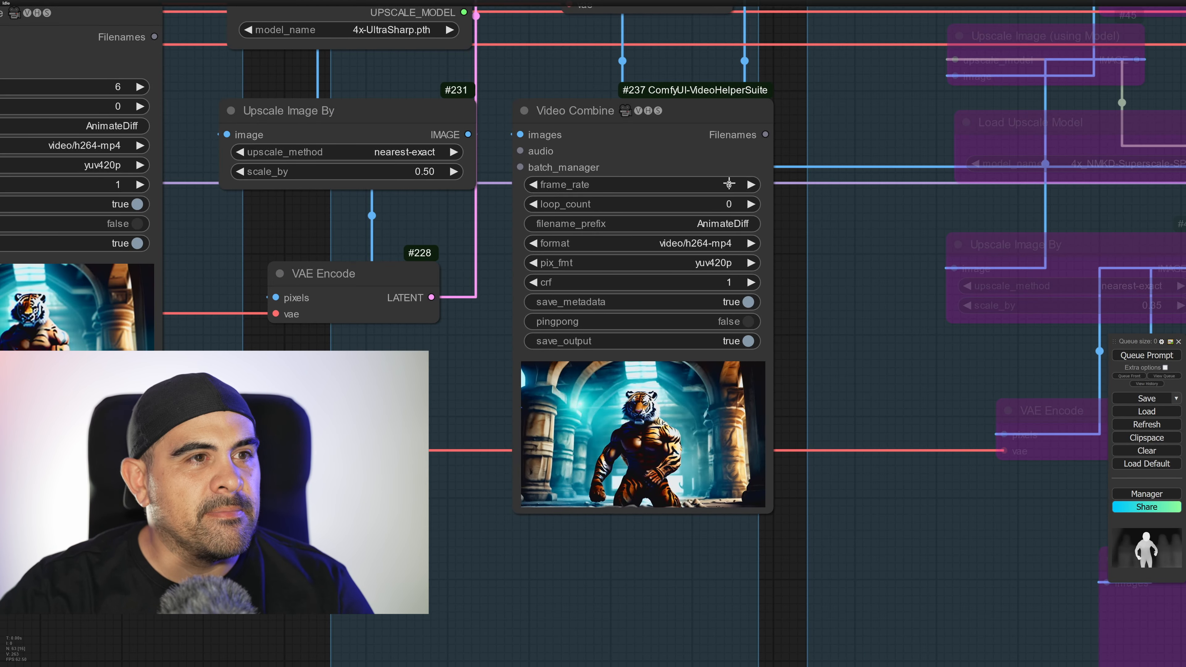
click(657, 185)
text(24)
key(Return)
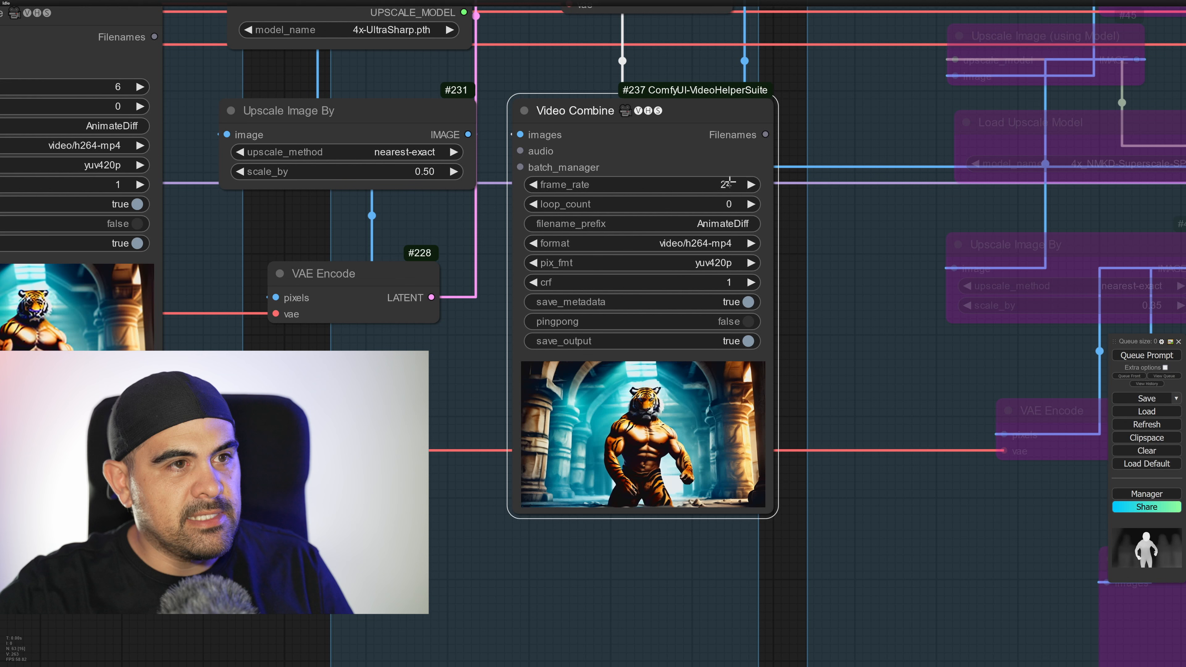
right_click(724, 137)
click(772, 223)
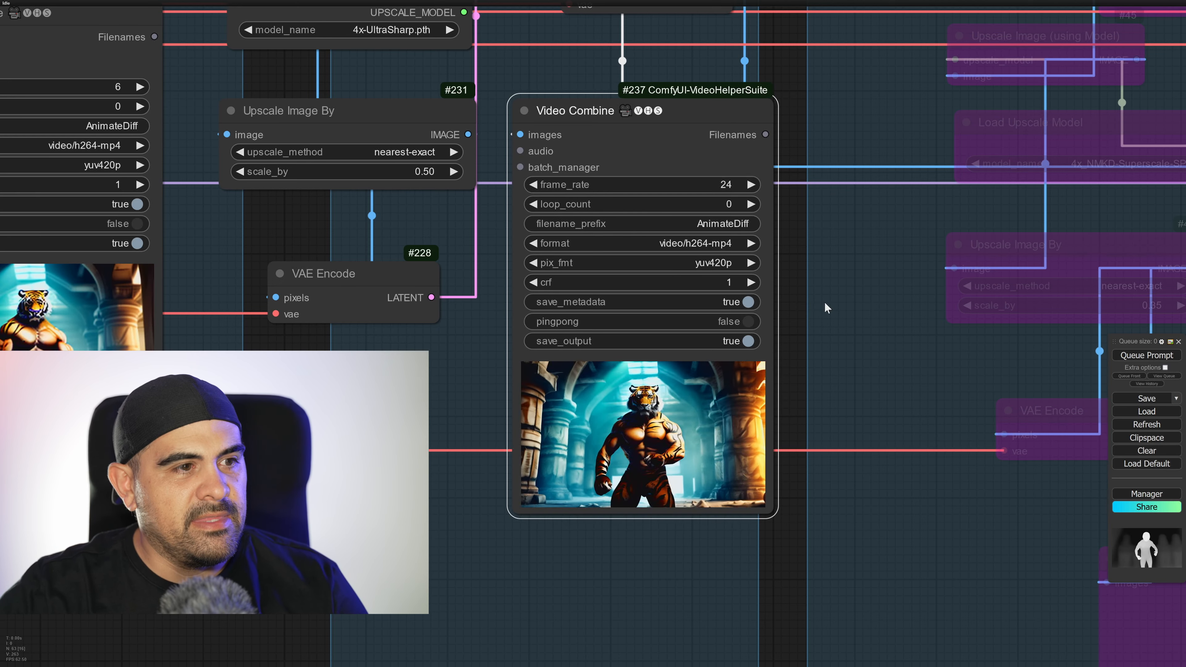
Select all nodes in the Background removal 2 and Upscale group, take them out of bypass, and check the FILM VFI settings.
scroll(825, 302, down, 10)
drag(874, 289, 646, 364)
ctrl+drag(679, 88, 777, 571)
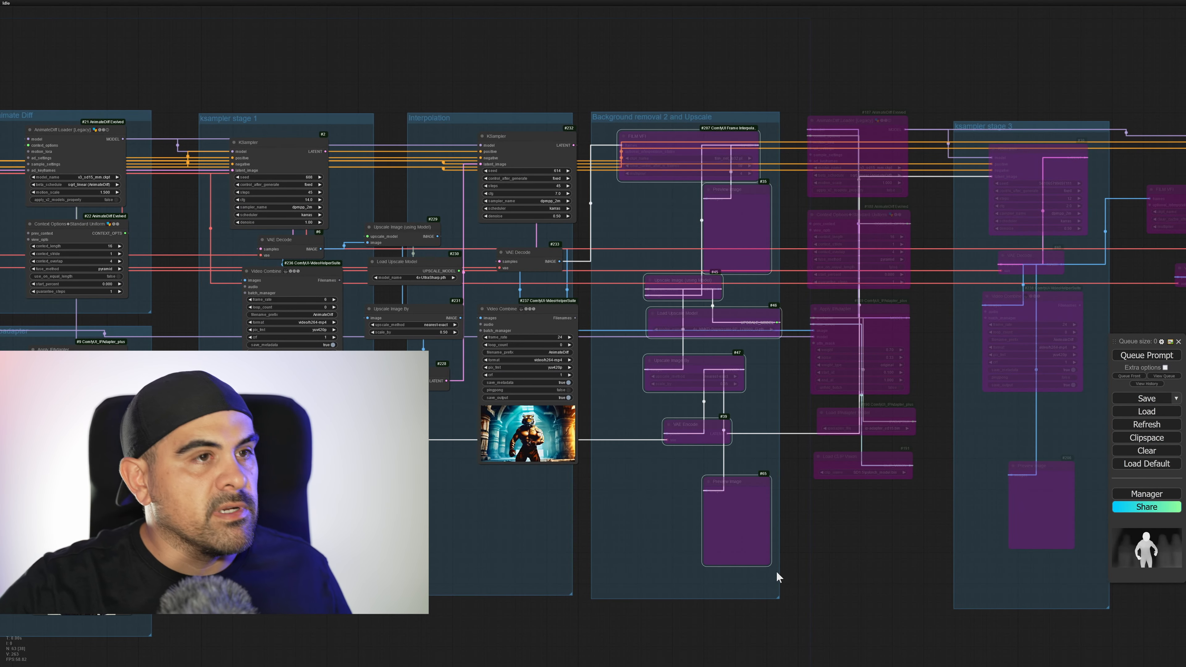
key(ctrl+b)
scroll(656, 139, up, 12)
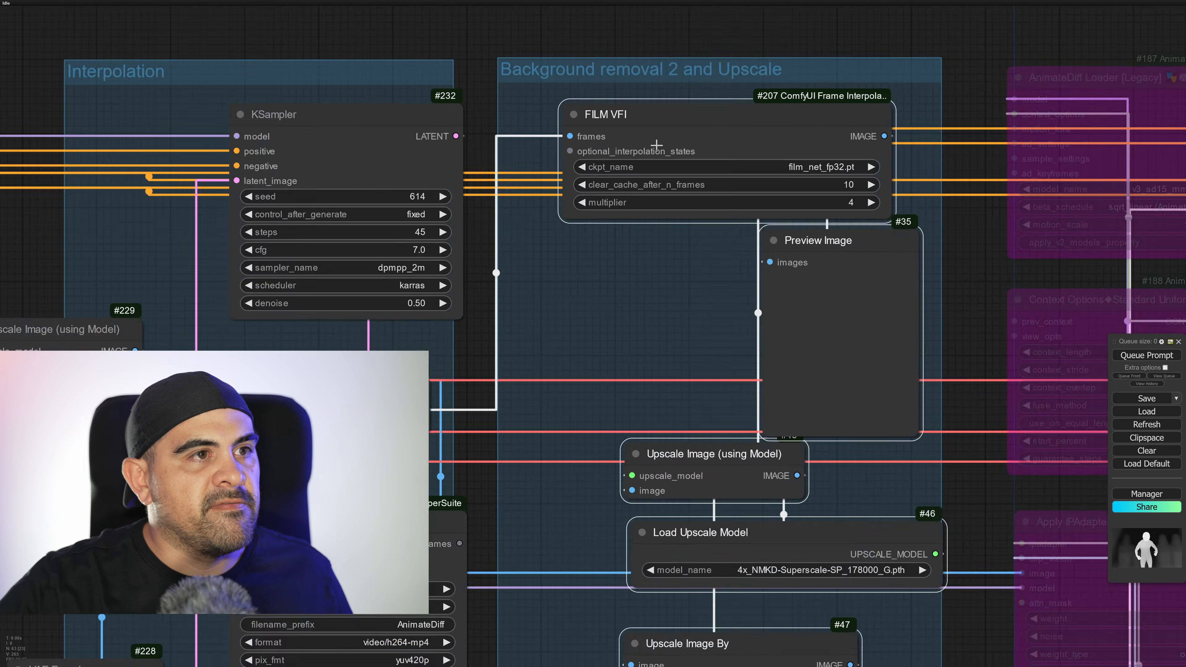
Re-enable the bypassed second AnimateDiff Loader, Context Options, Apply IPAdapter, IPAdapter model and CLIP Vision nodes before ksampler stage 3.
drag(867, 374, 845, 389)
scroll(845, 389, down, 5)
scroll(857, 449, down, 3)
middle_drag(857, 450, 723, 304)
scroll(761, 456, down, 1)
middle_drag(781, 480, 701, 369)
scroll(706, 363, down, 4)
drag(750, 405, 694, 452)
mouse_move(696, 98)
ctrl+mouse_down()
mouse_move(881, 619)
mouse_move(809, 630)
ctrl+mouse_up()
key(ctrl+b)
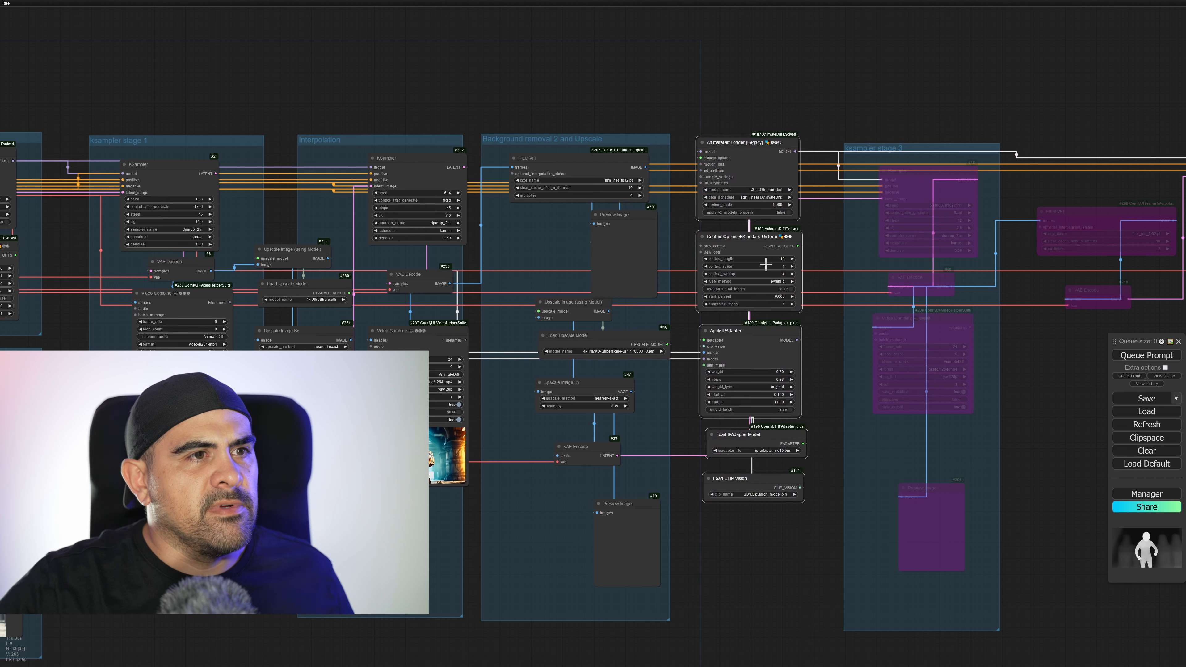
Re-enable the ksampler stage 3 group's sampling, decoding, video and preview nodes, and queue the prompt.
ctrl+drag(983, 492, 966, 564)
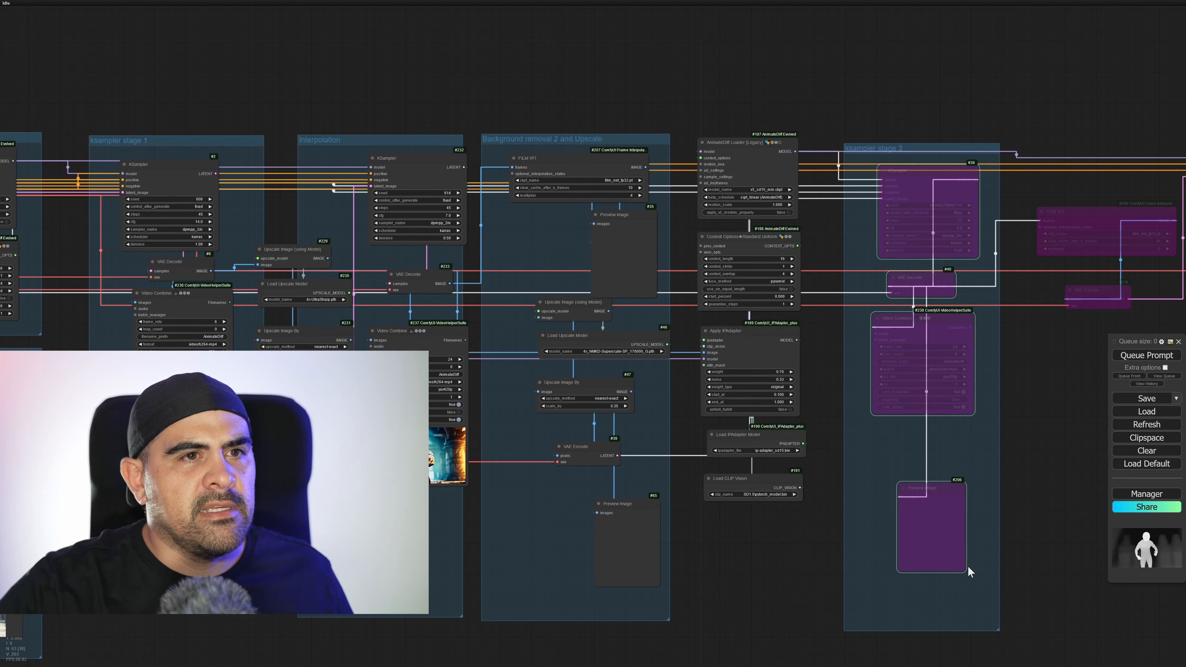
key(ctrl+b)
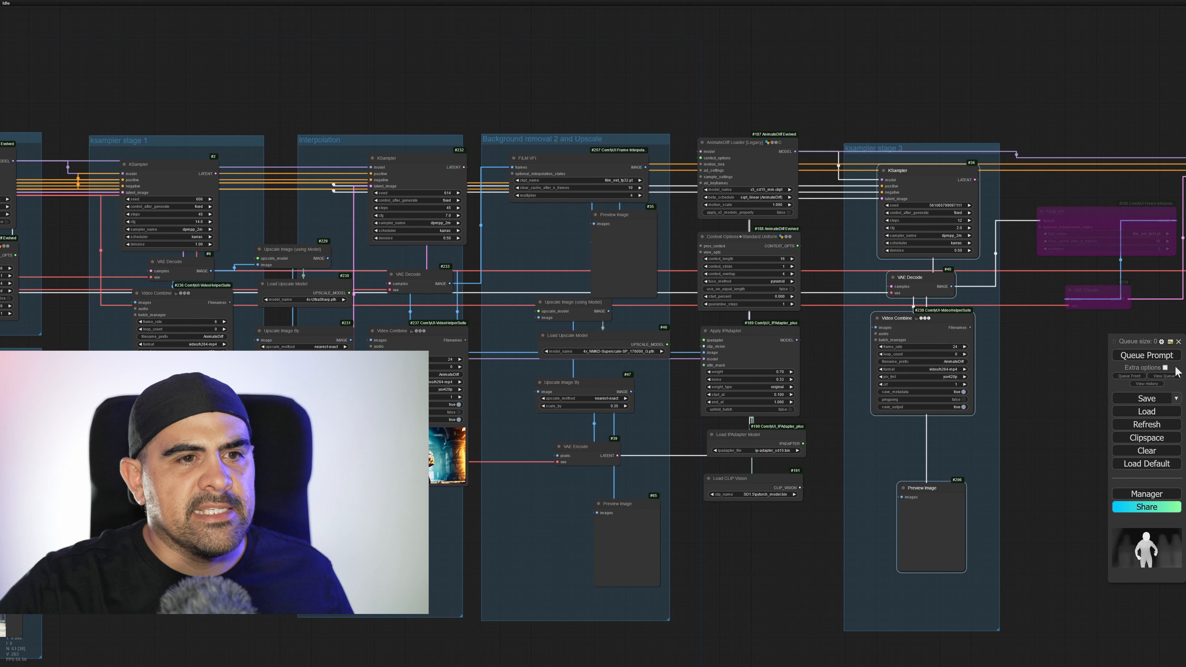
click(1138, 358)
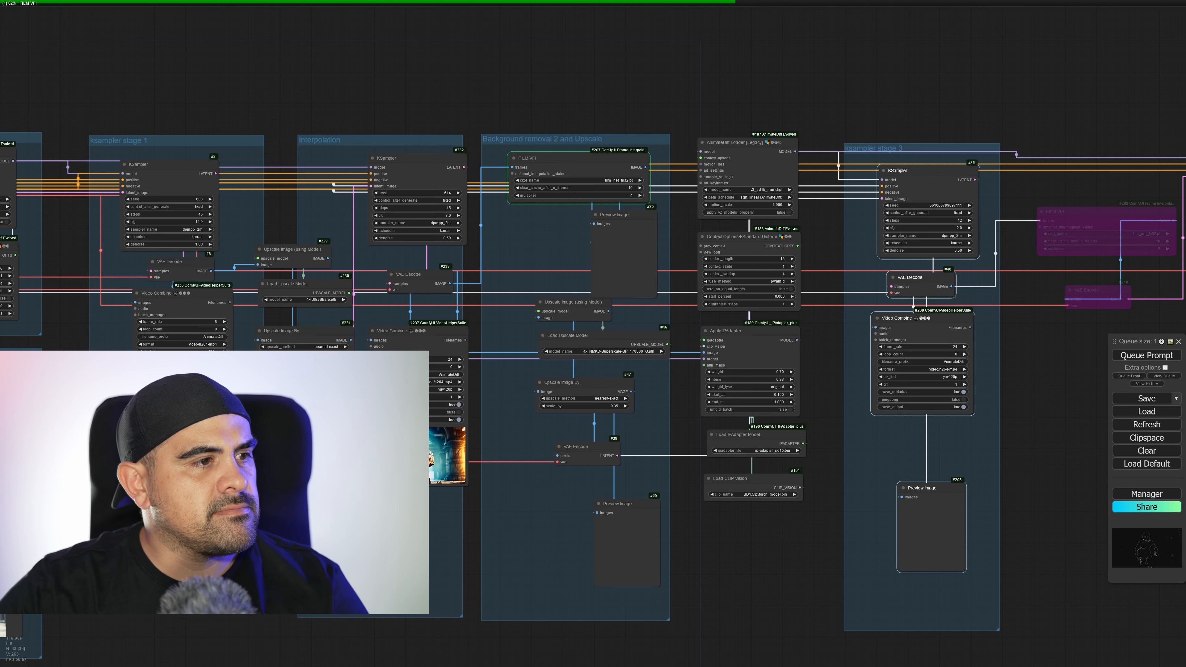
Examine the Interpolation video preview up close, and inspect the FILM VFI frames in the upscale group's Preview Image node during the run.
scroll(473, 441, up, 13)
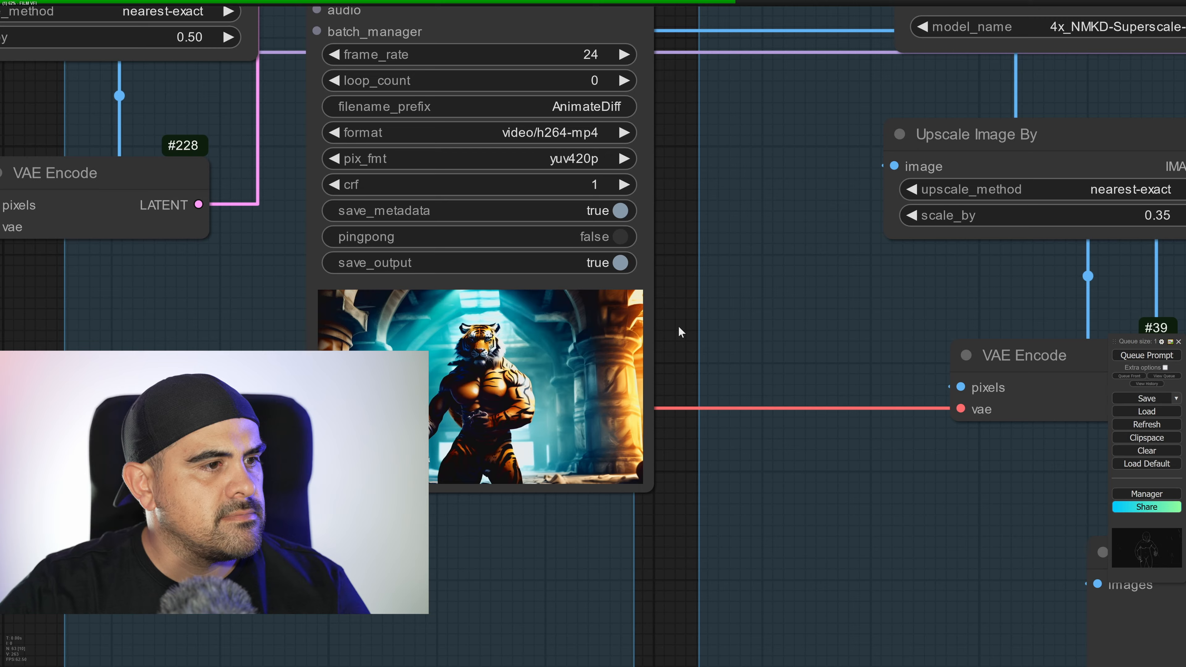
scroll(436, 480, up, 12)
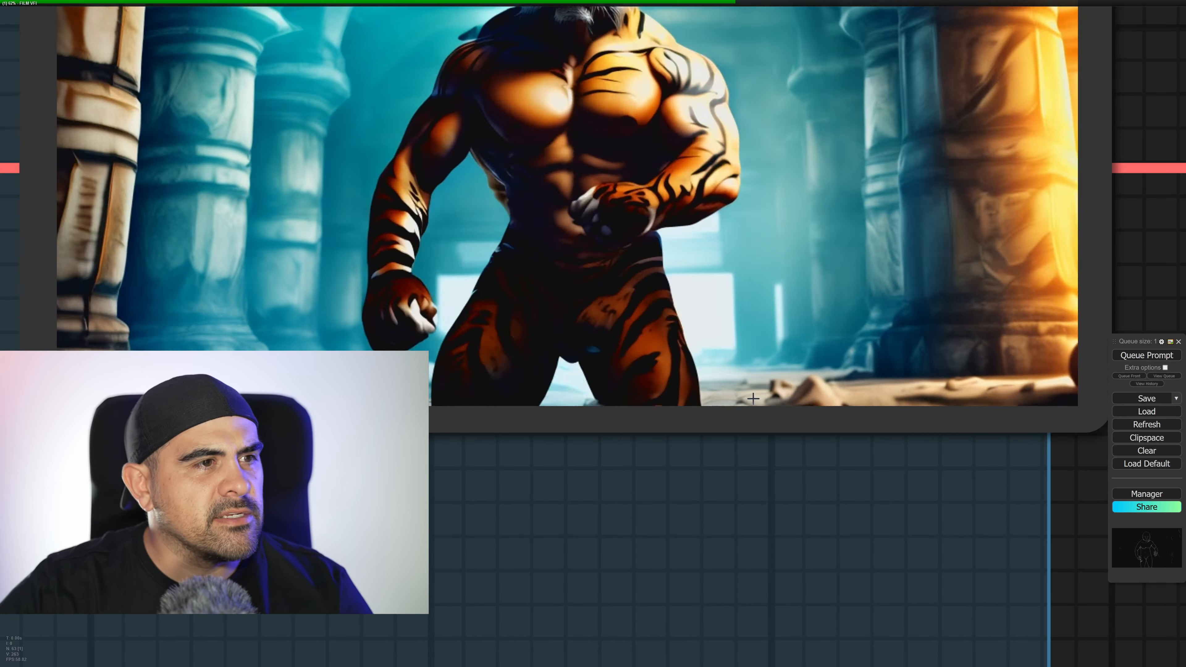
scroll(597, 380, down, 3)
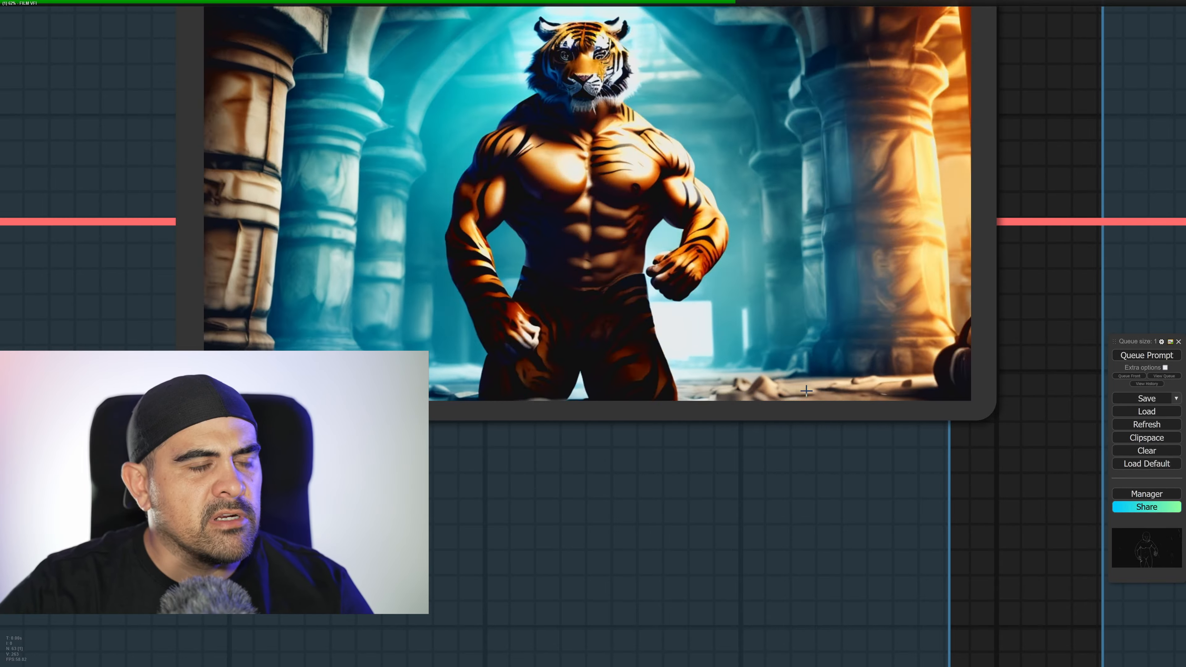
drag(748, 424, 747, 595)
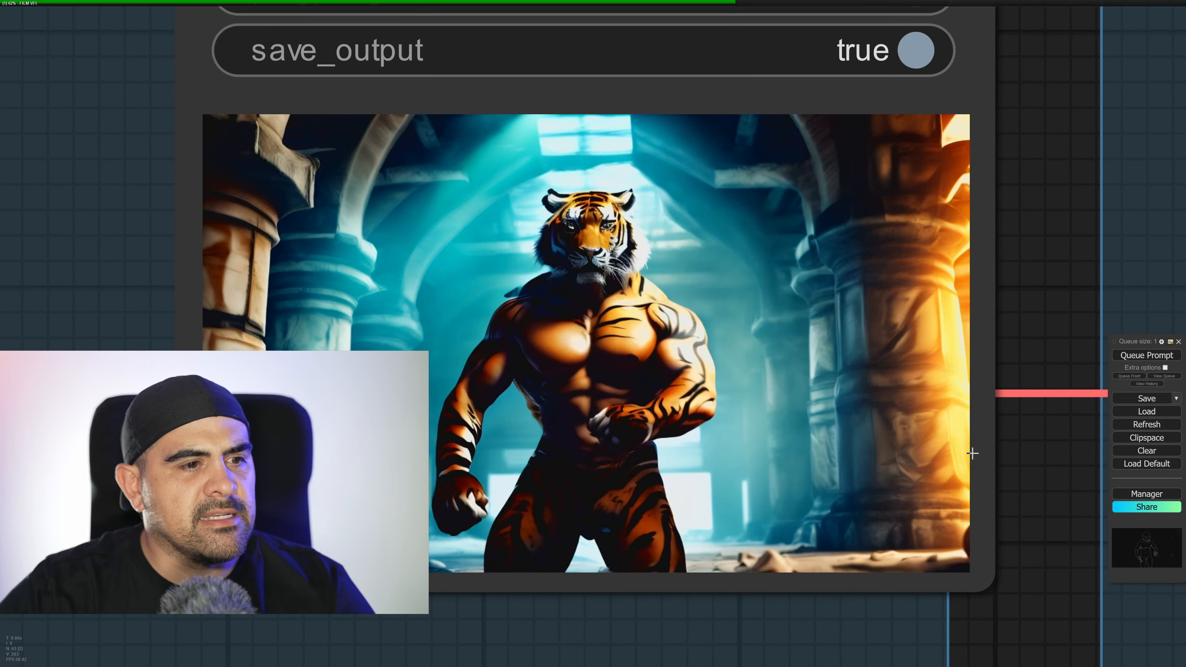
scroll(965, 452, down, 12)
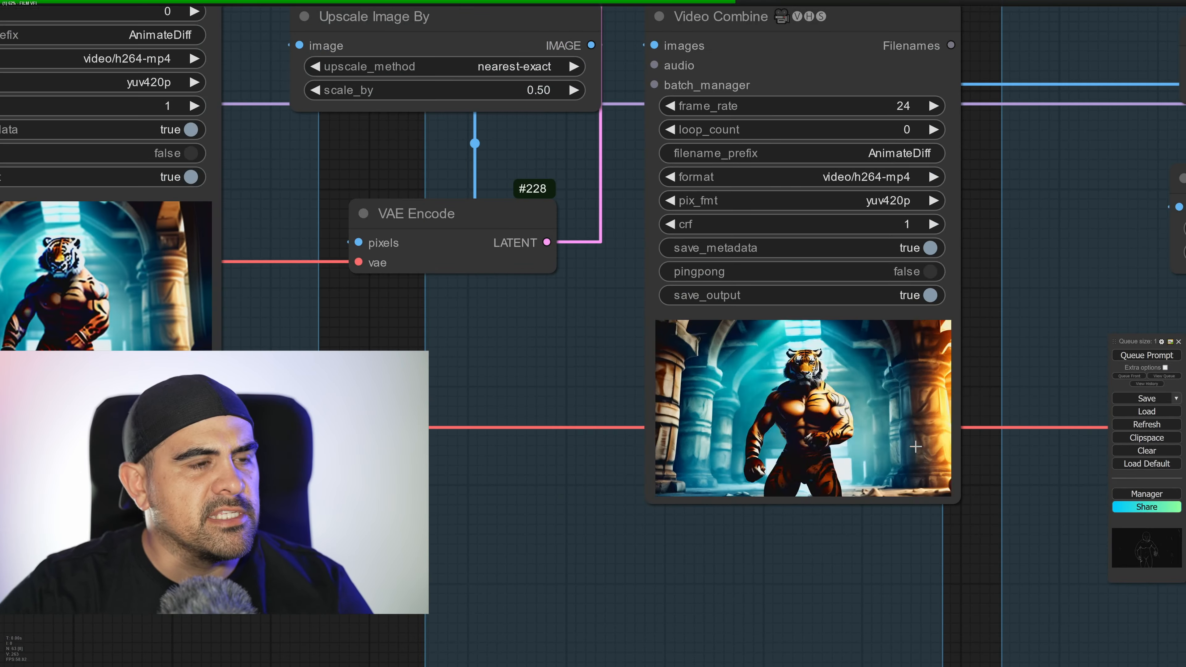
drag(1004, 467, 644, 544)
drag(1098, 303, 971, 442)
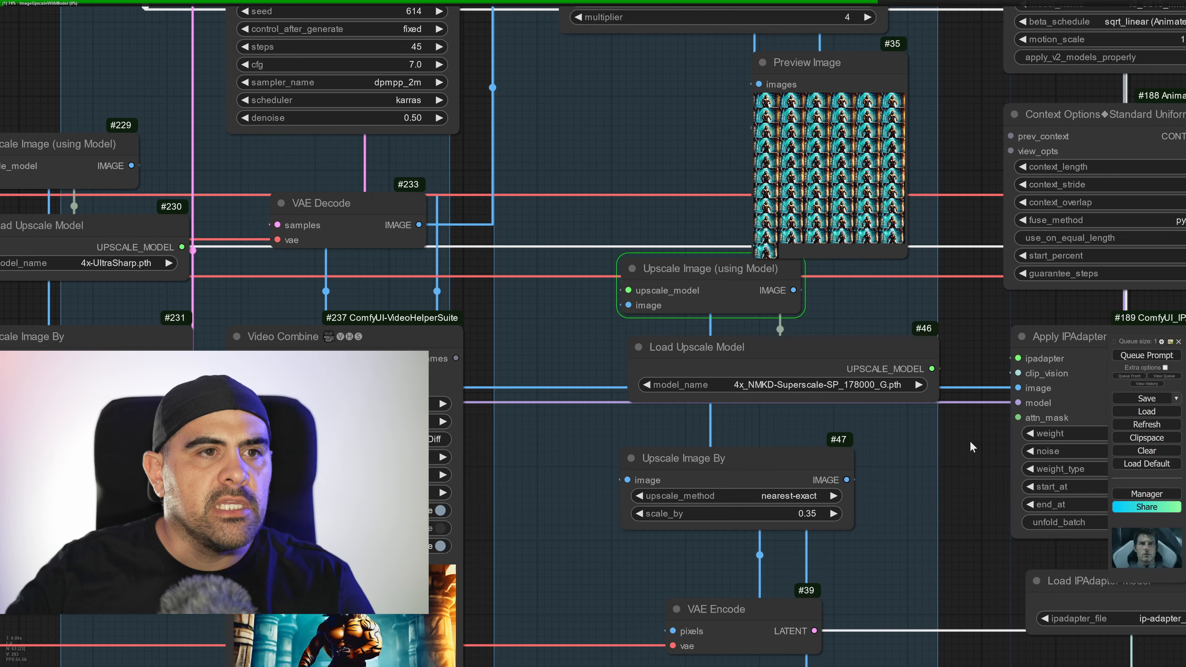
scroll(836, 159, up, 10)
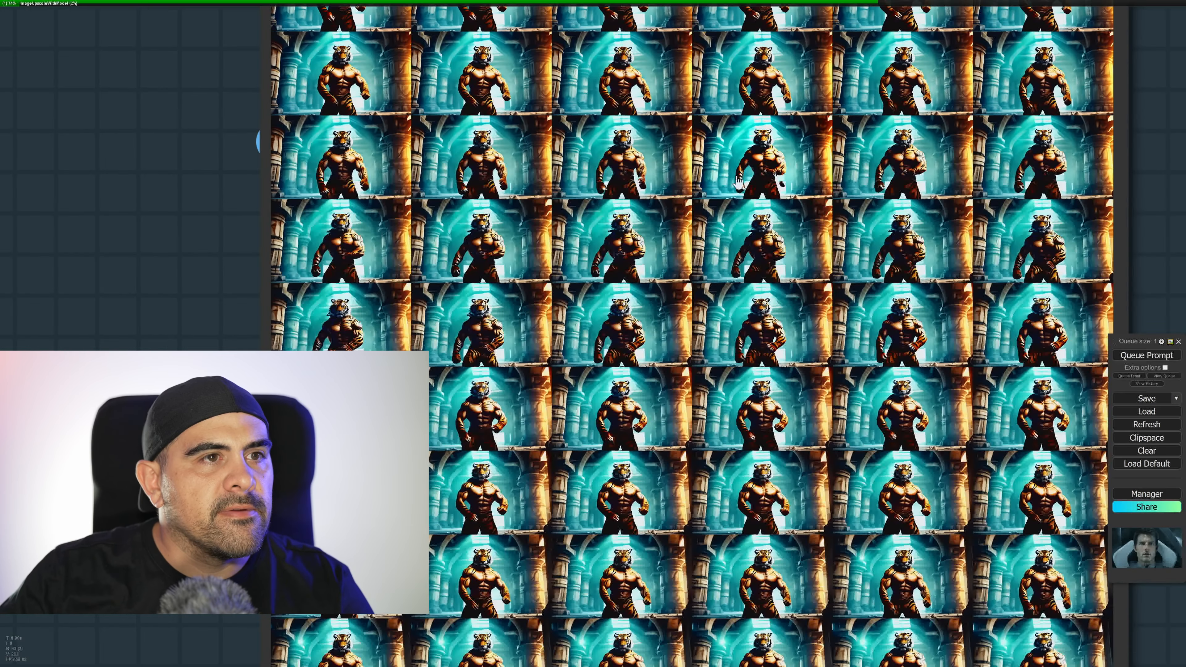
scroll(770, 220, down, 6)
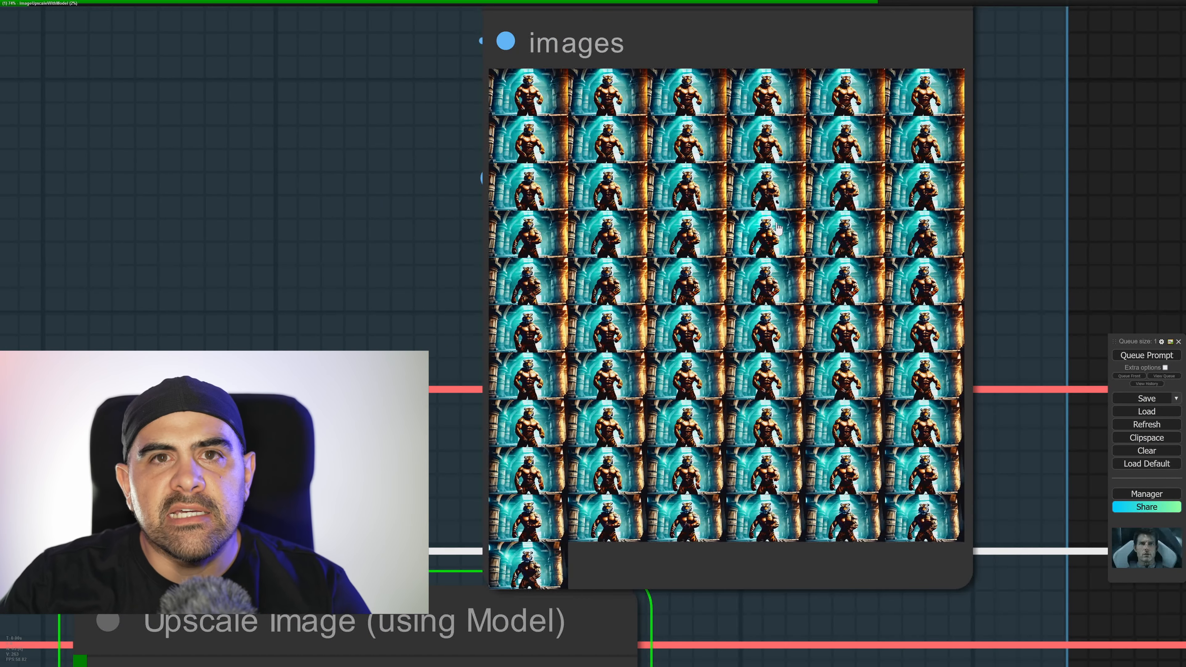
scroll(778, 228, down, 5)
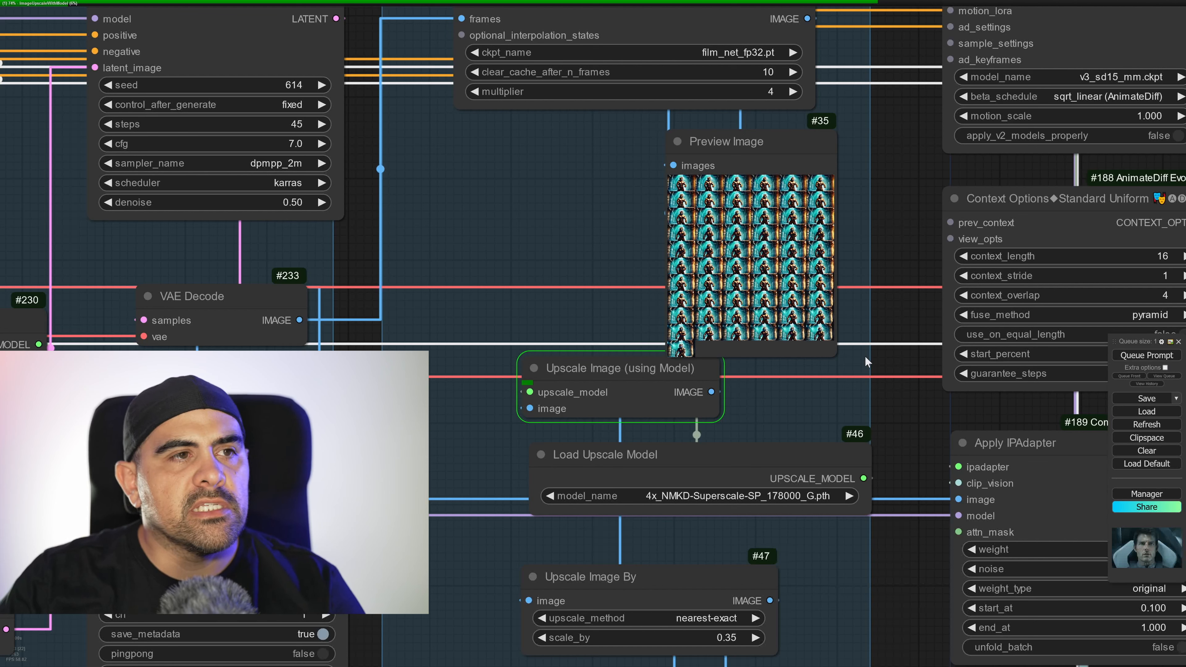
Follow the run through the upscale group and inspect an upscaled tiger-man frame from its lower Preview Image node at full size in the image viewer.
scroll(866, 357, down, 3)
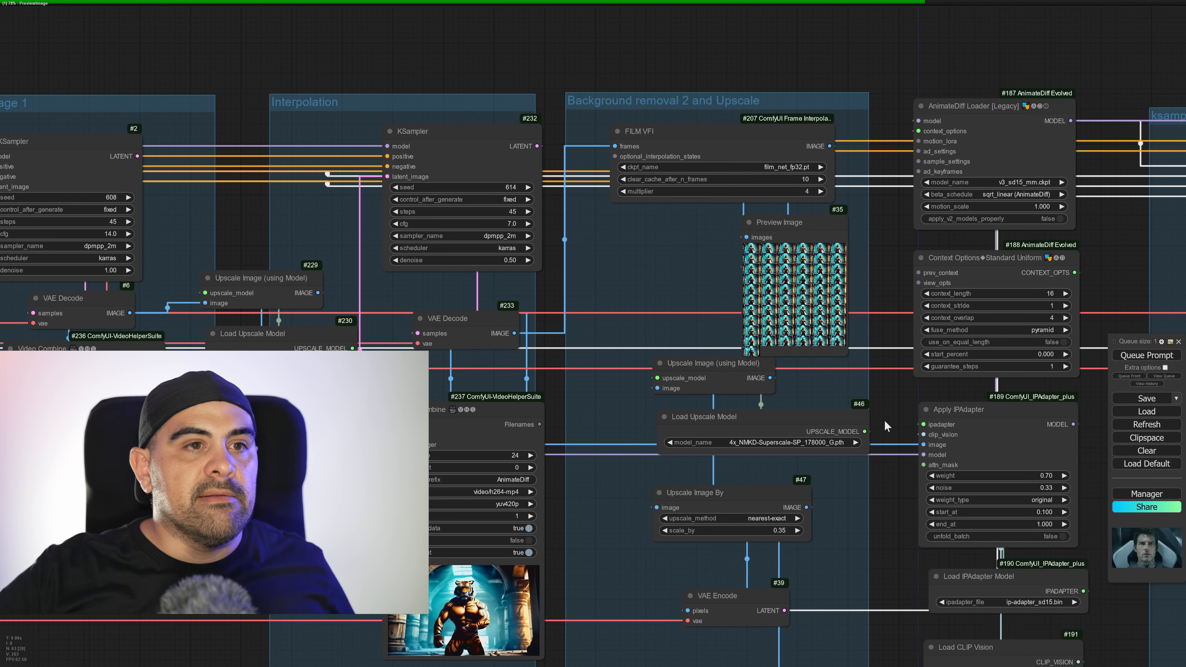
drag(889, 440, 675, 231)
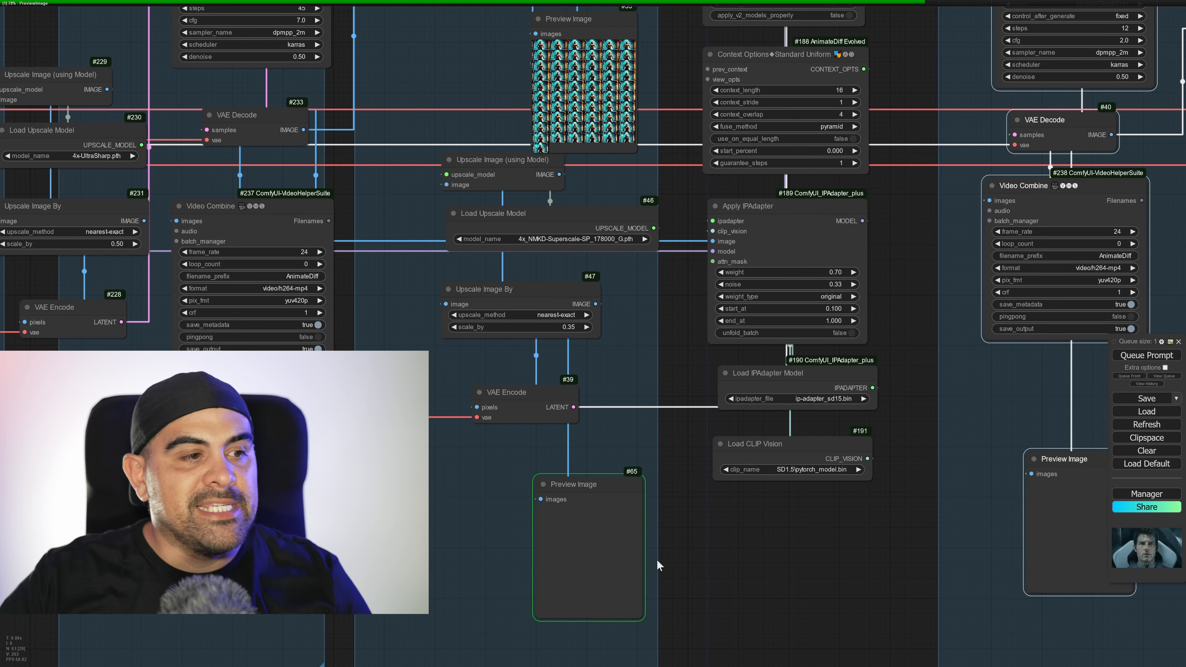
drag(939, 406, 868, 388)
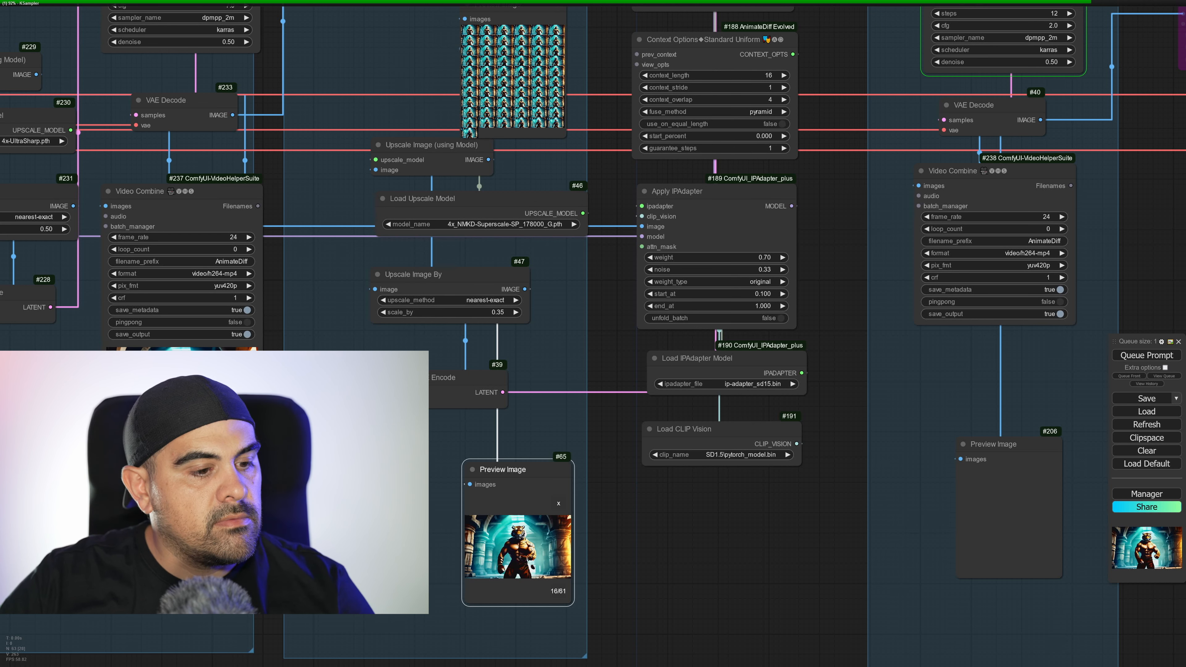
drag(953, 666, 866, 128)
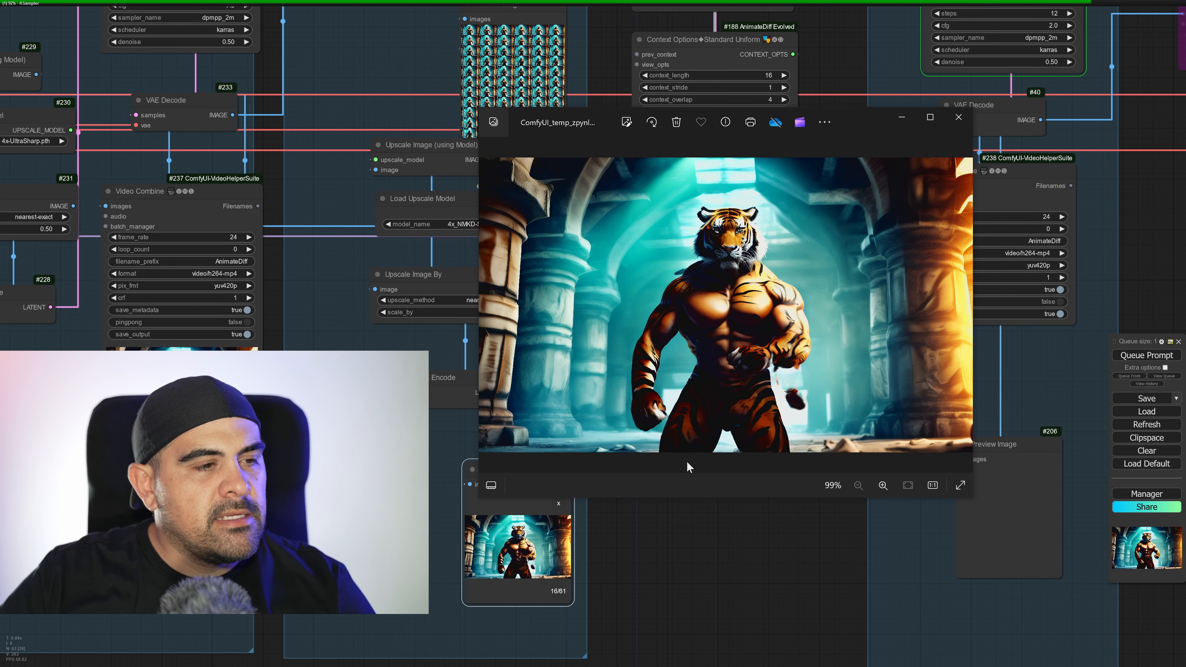
click(959, 117)
Examine the Interpolation group's Video Combine preview up close and compare it with the frames in the Background removal 2 and Upscale group.
scroll(638, 356, down, 5)
drag(607, 359, 930, 342)
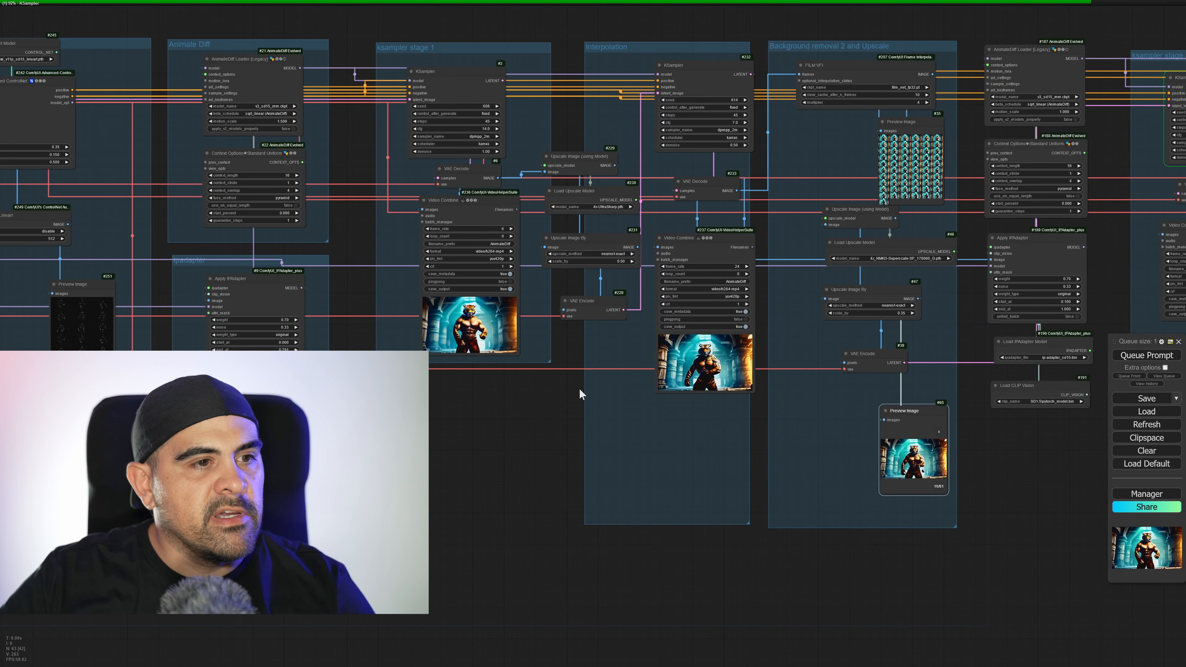
scroll(668, 369, up, 10)
scroll(726, 388, up, 3)
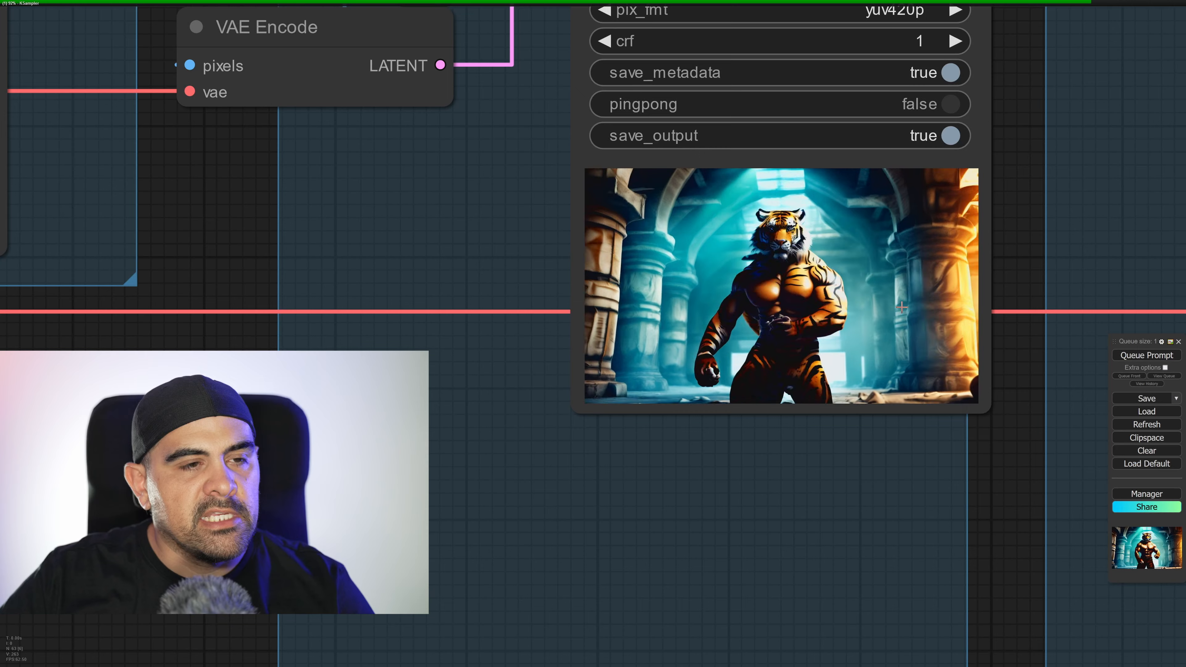
scroll(966, 285, down, 8)
drag(965, 285, 610, 495)
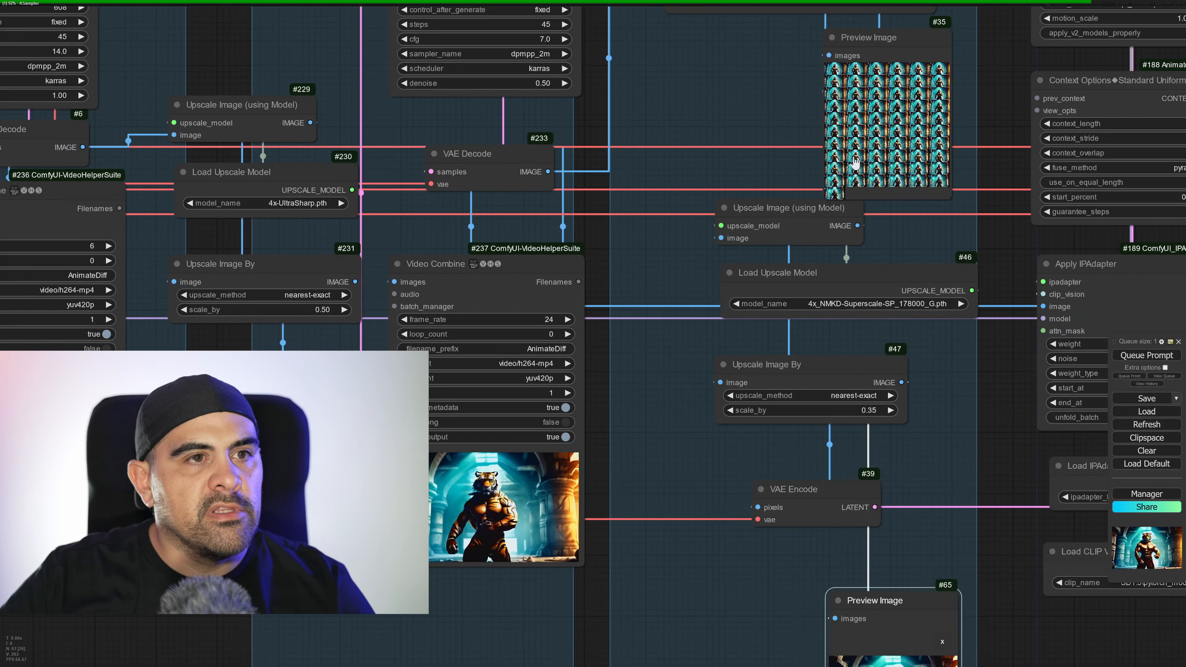
scroll(584, 518, up, 3)
scroll(567, 518, up, 8)
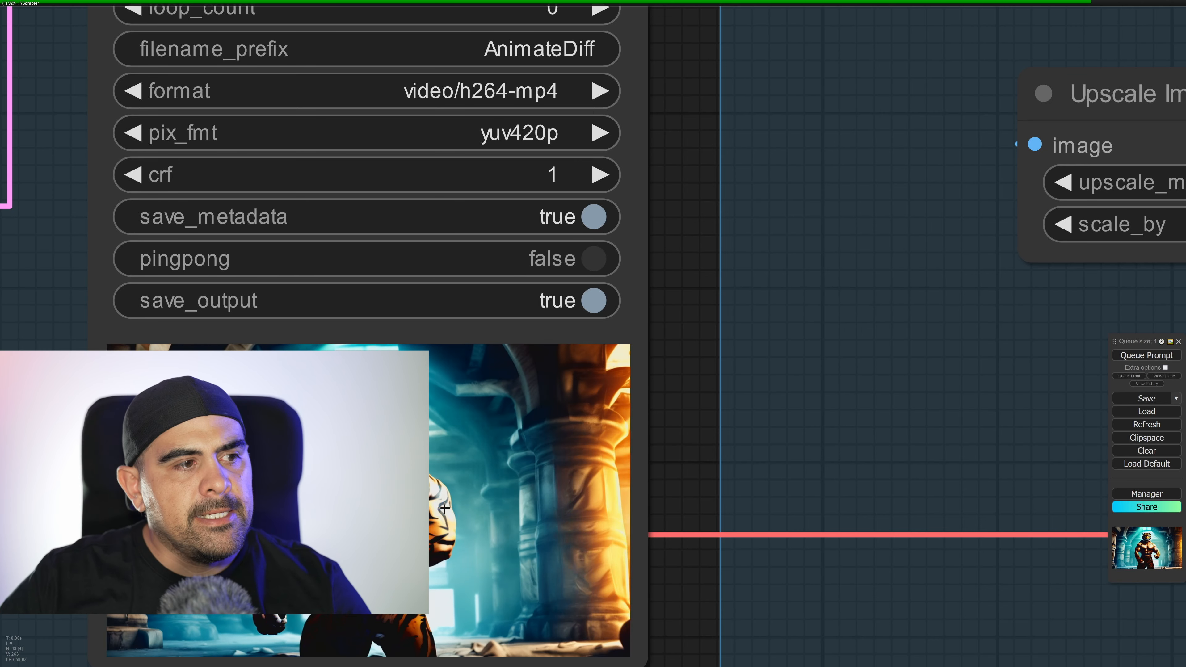
middle_drag(449, 567, 490, 532)
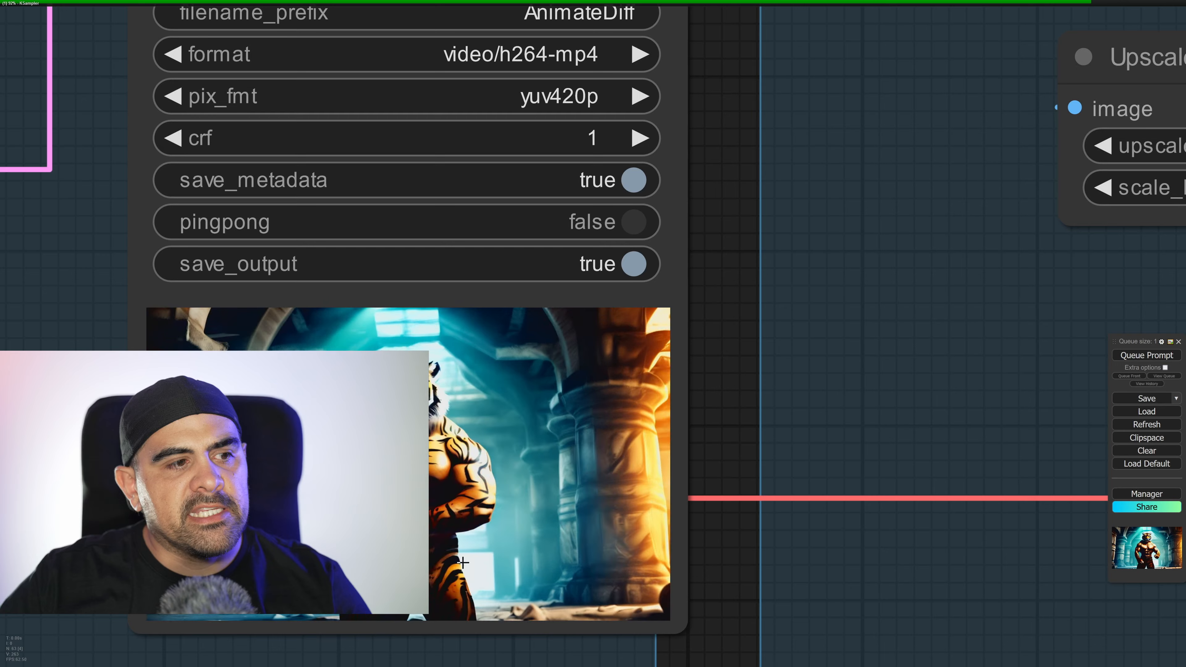
scroll(535, 436, down, 10)
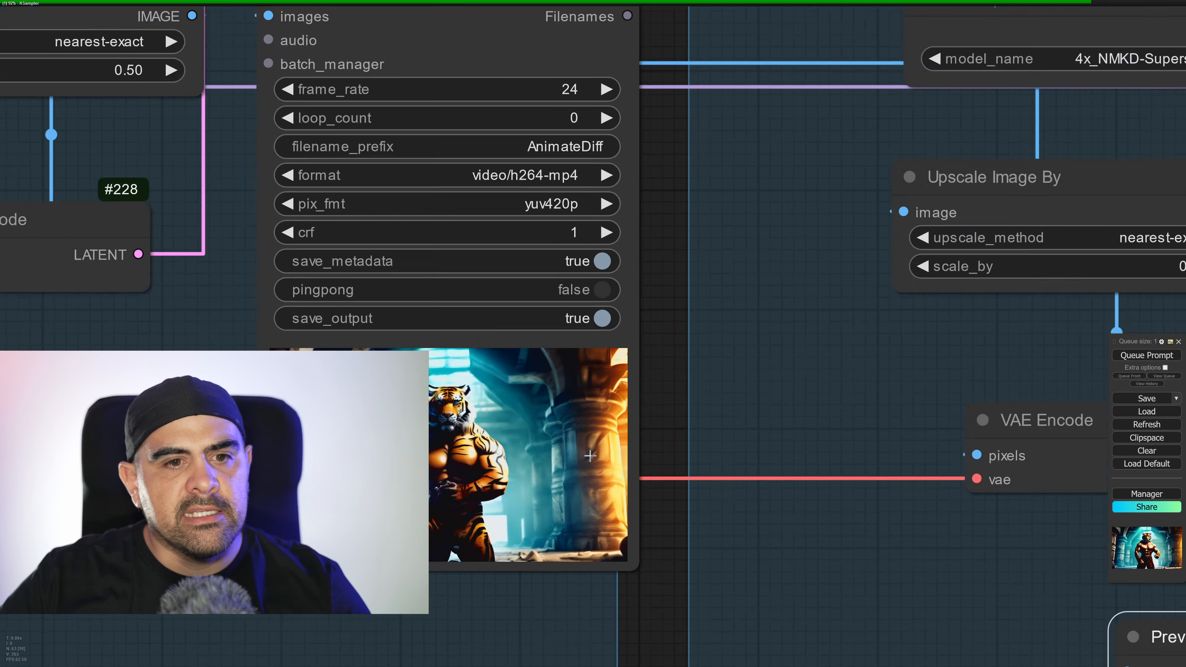
scroll(750, 455, up, 5)
drag(1041, 402, 439, 442)
scroll(458, 432, down, 4)
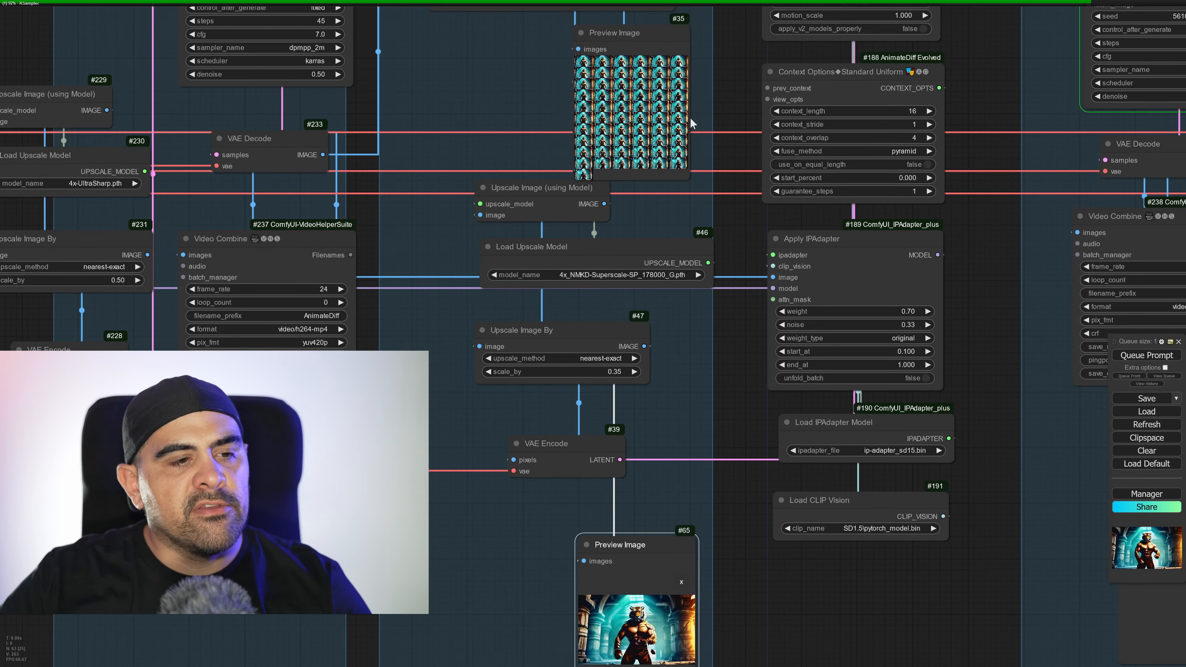
Review the nodes leading to ksampler stage 3, and inspect the upscaled frames in the upscale group's lower Preview Image node as a grid and individually.
drag(1033, 374, 703, 398)
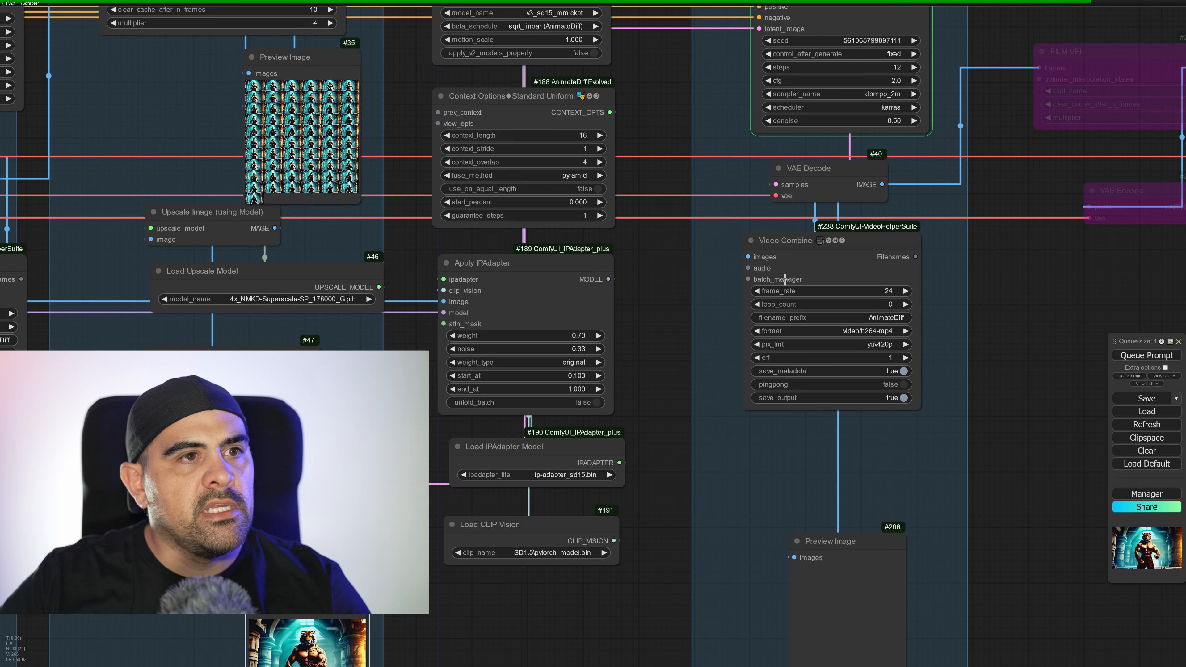
scroll(813, 330, down, 4)
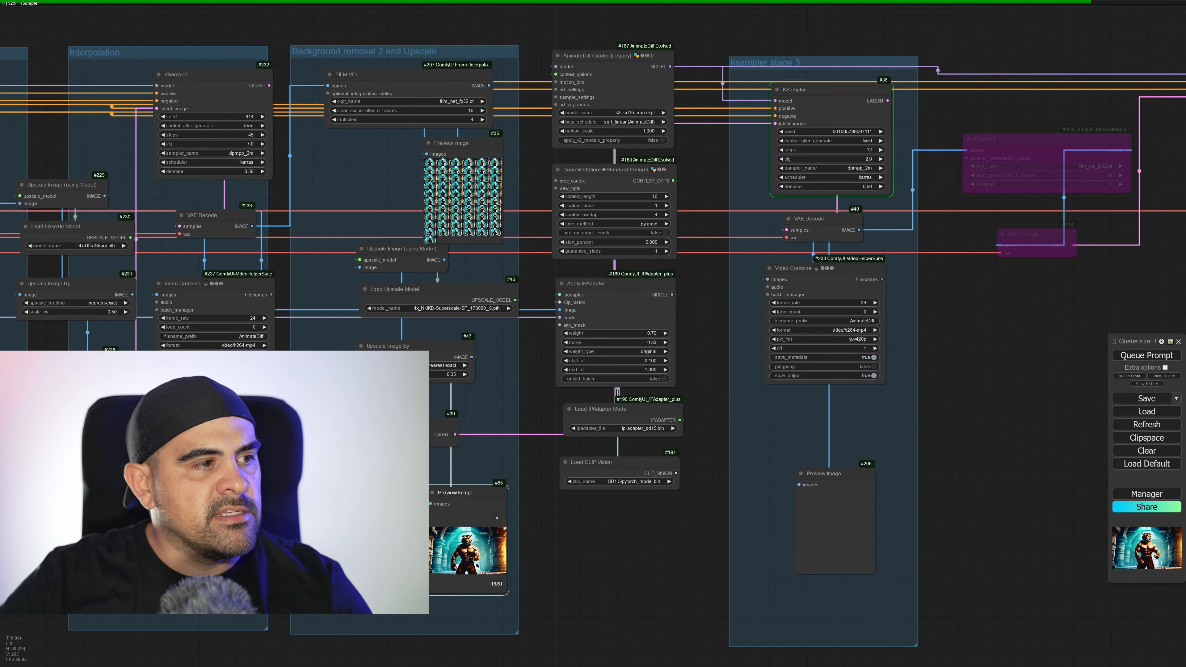
scroll(202, 446, up, 13)
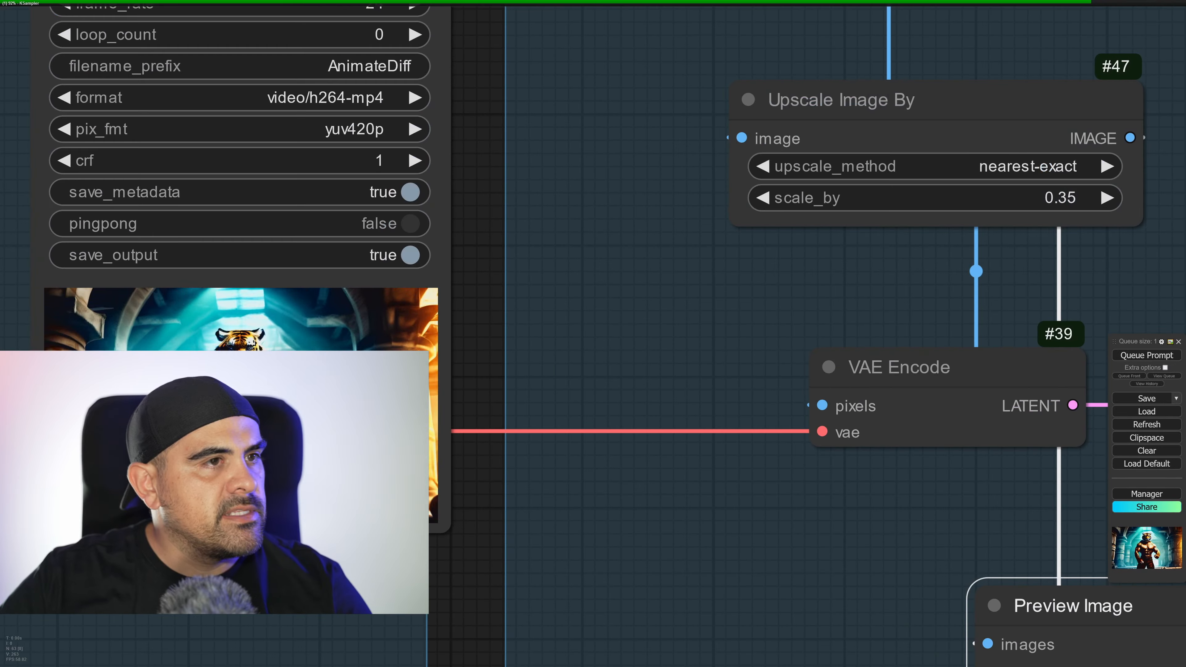
scroll(506, 420, down, 13)
scroll(723, 462, up, 9)
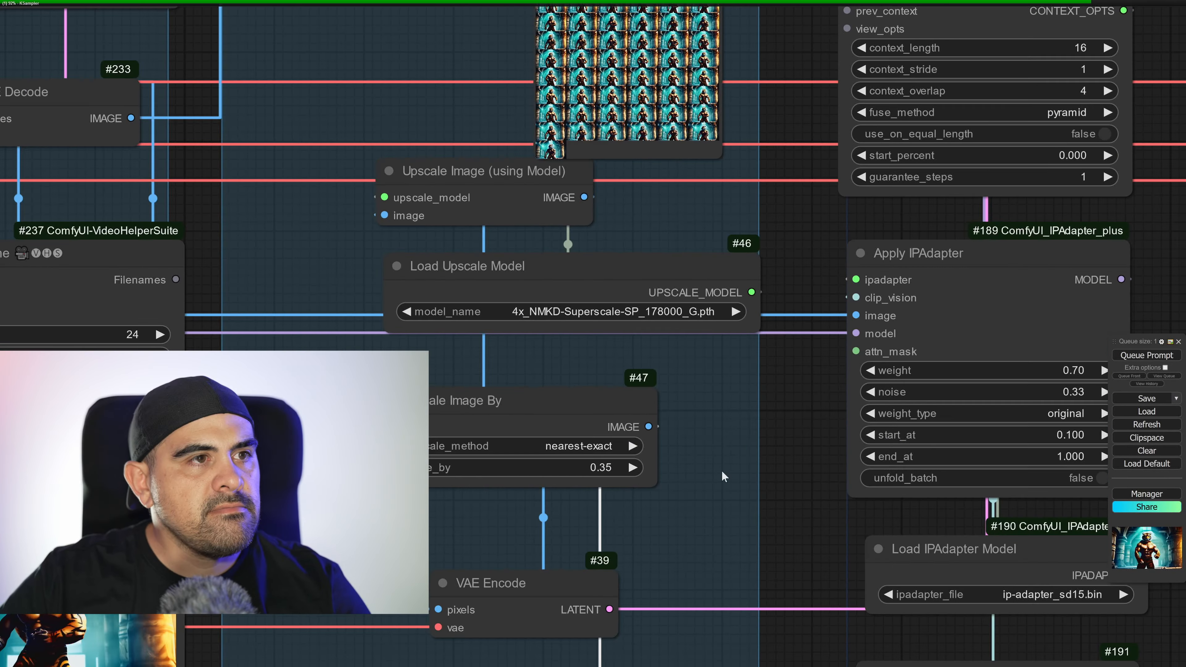
middle_drag(699, 270, 704, 251)
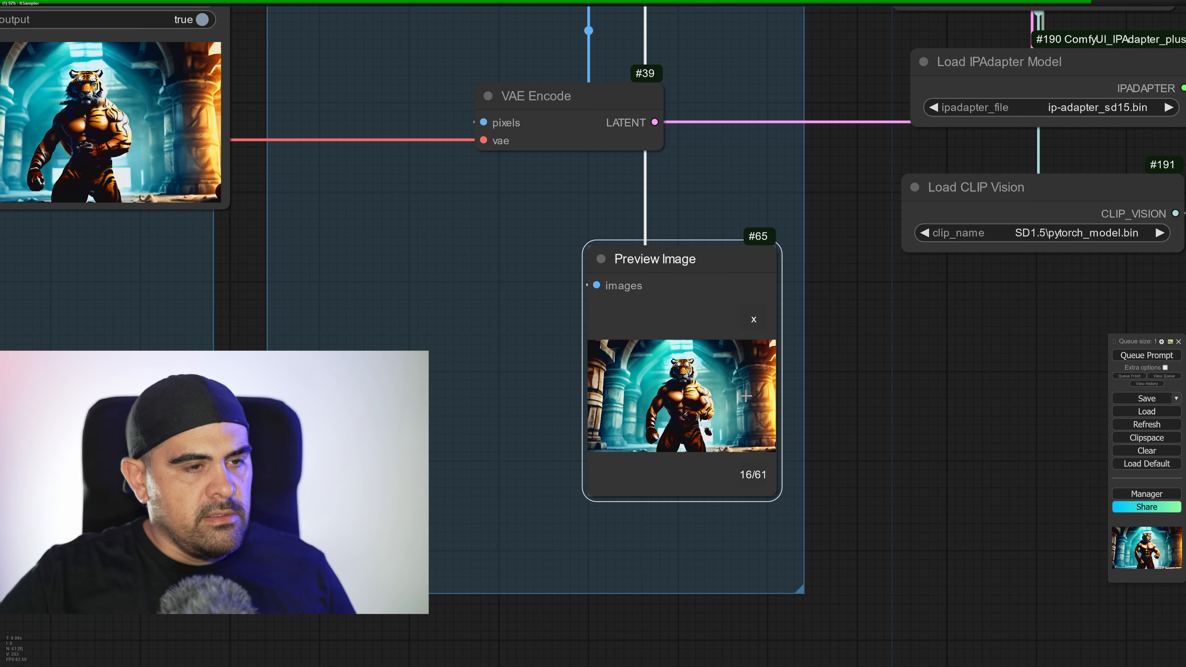
click(752, 321)
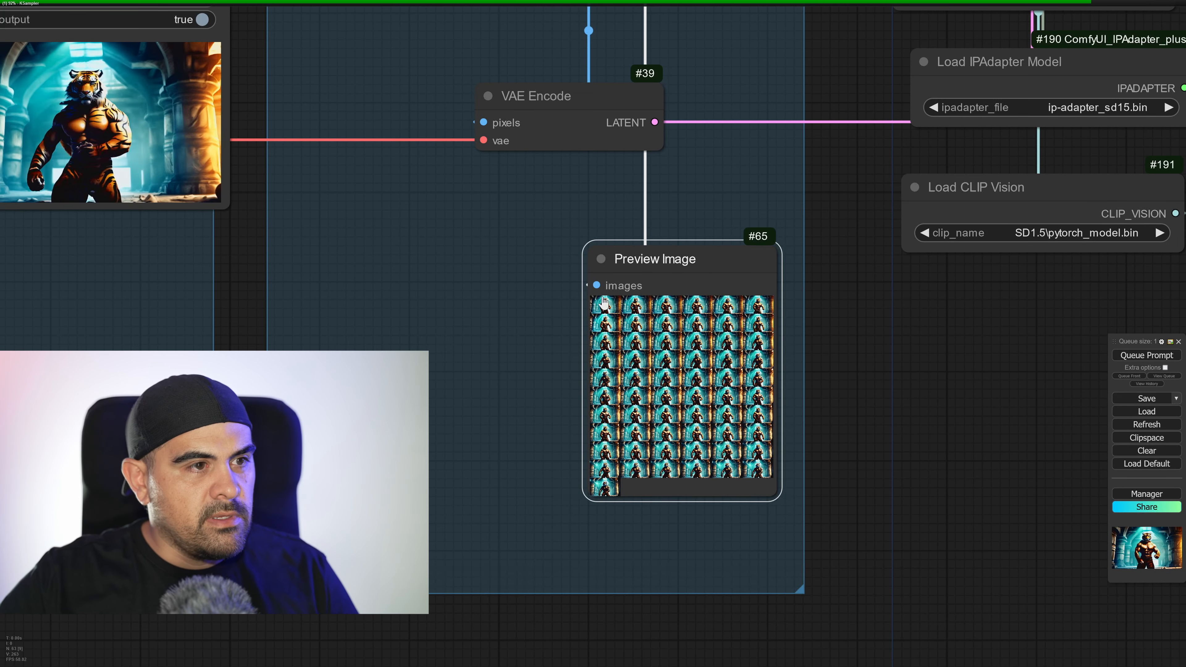
click(607, 301)
scroll(682, 390, up, 14)
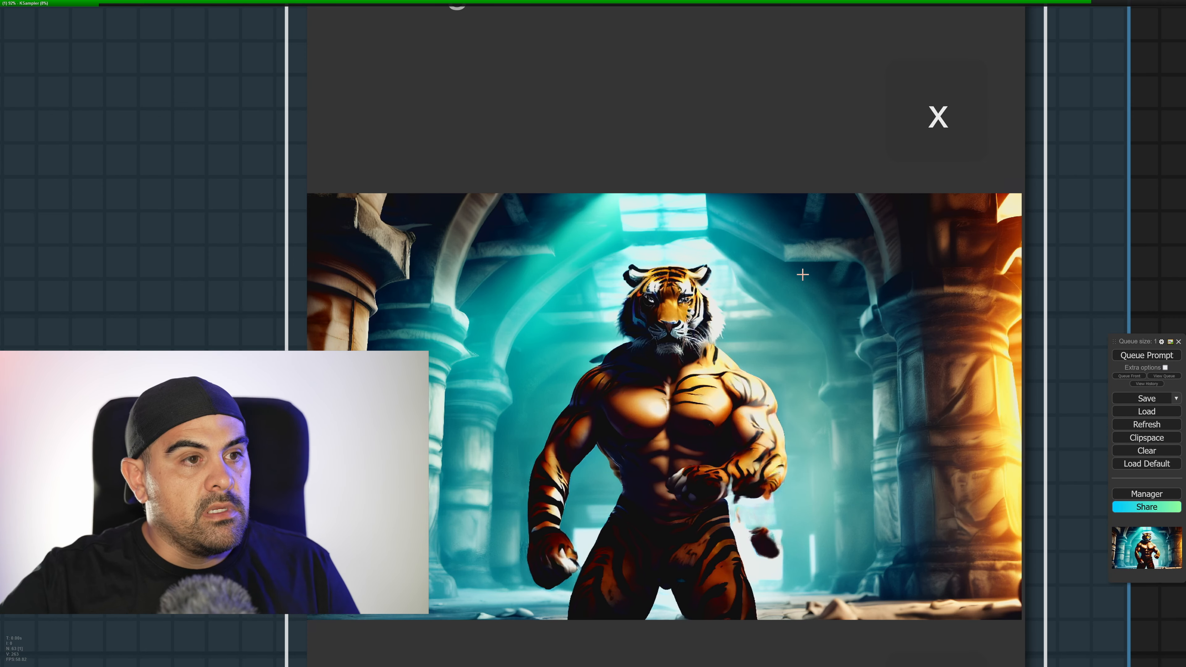
scroll(815, 281, down, 11)
Examine the ksampler stage 3 sampling, decoding and video nodes, and the bypassed FILM VFI and sampling nodes after them, while the prompt runs.
drag(600, 344, 117, 457)
scroll(634, 348, down, 4)
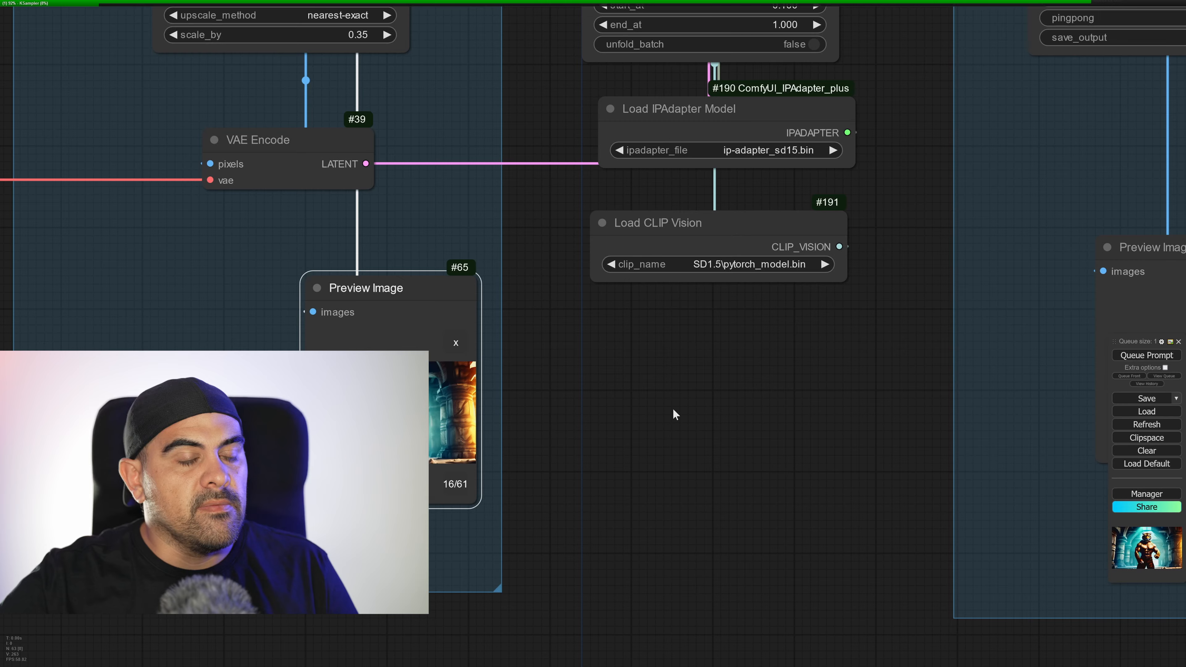
drag(674, 409, 399, 502)
scroll(390, 414, down, 1)
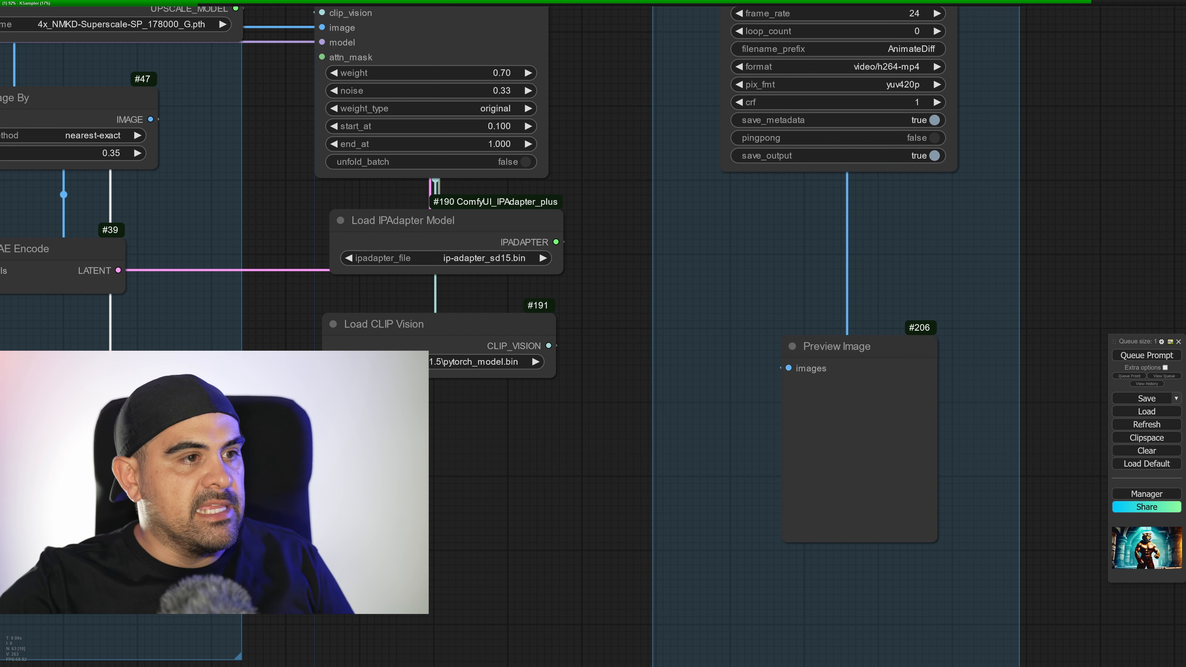
drag(905, 197, 633, 471)
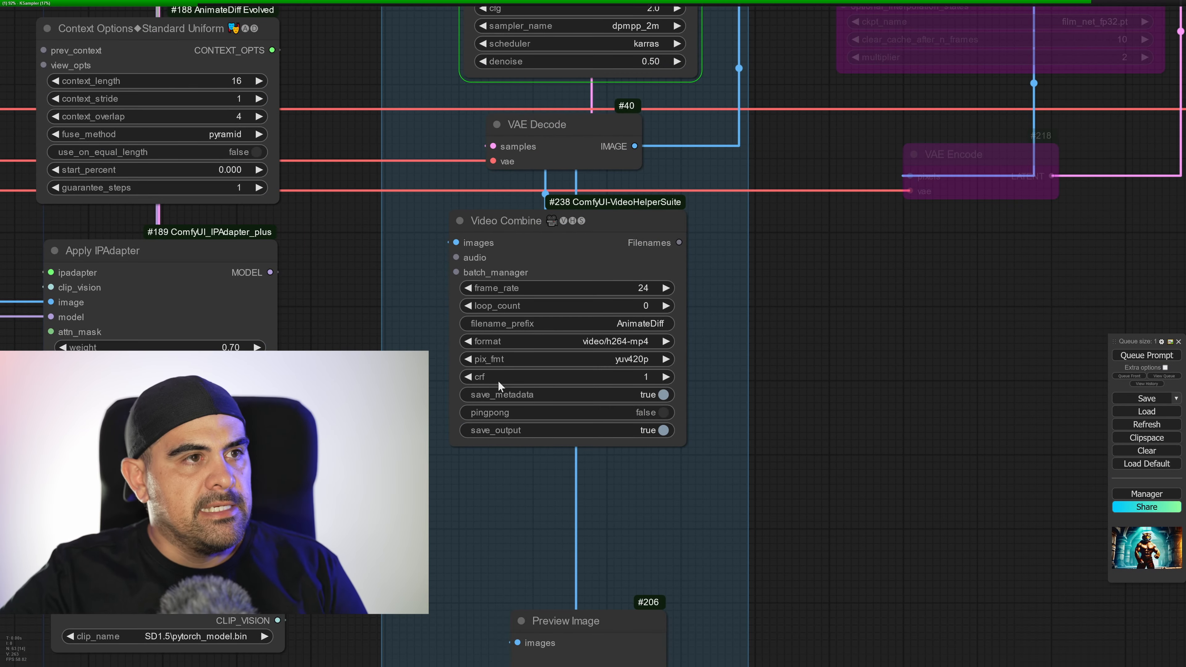
scroll(474, 387, down, 5)
drag(499, 391, 510, 318)
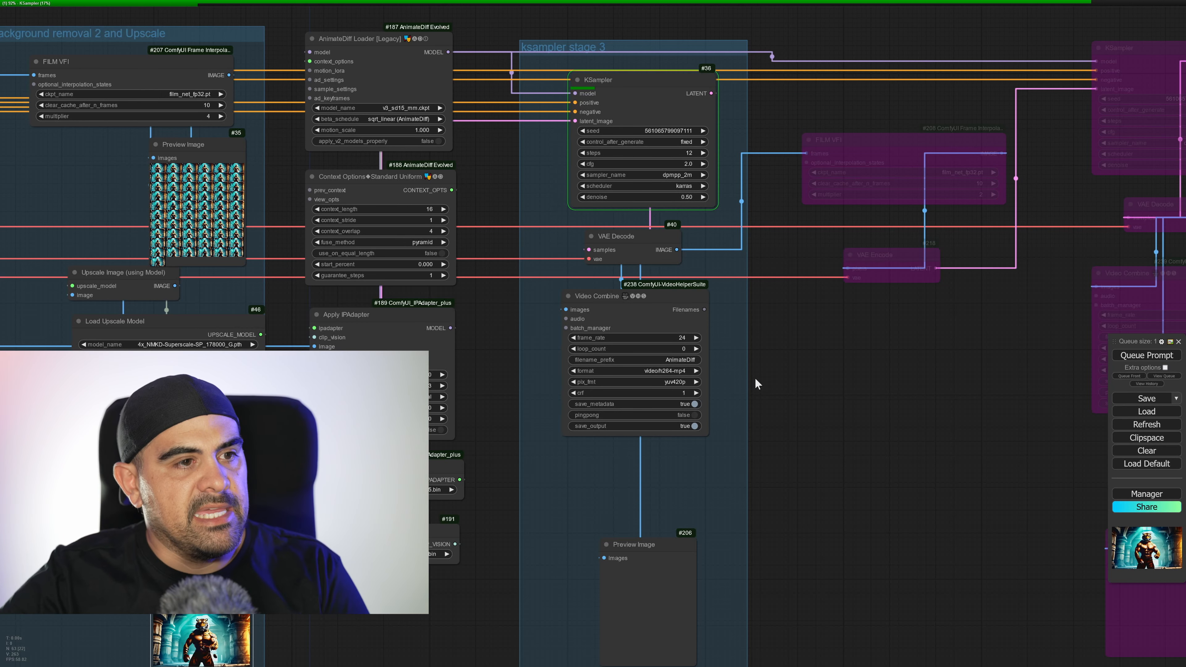
drag(756, 377, 636, 394)
drag(704, 475, 681, 462)
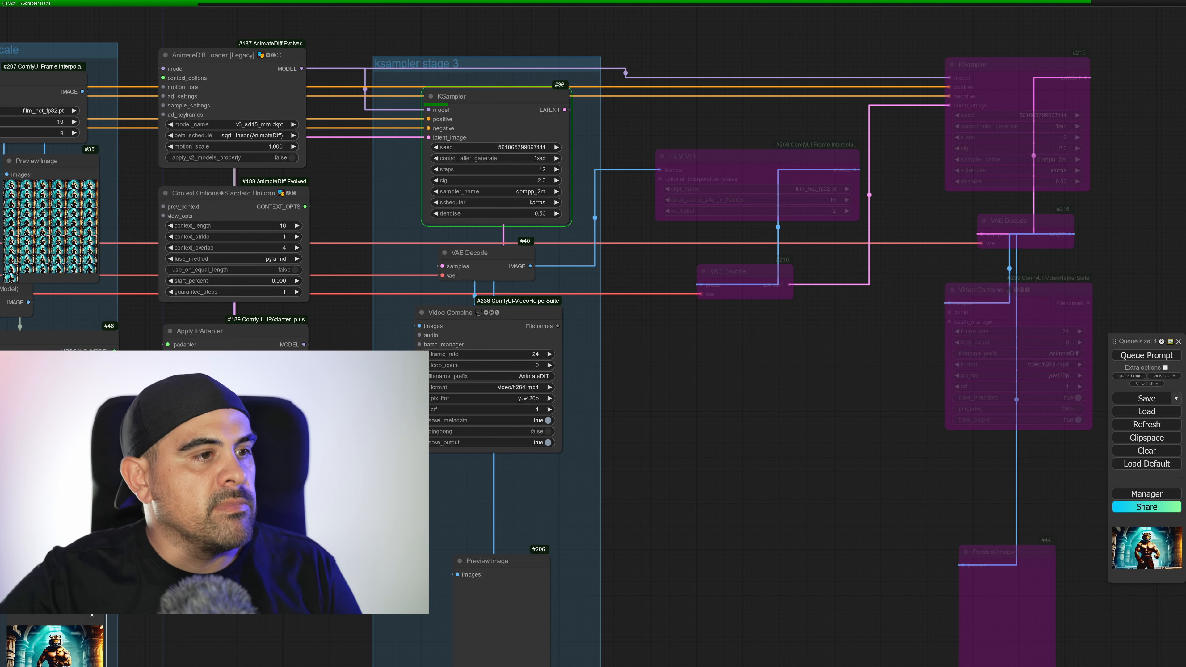
middle_drag(579, 483, 853, 317)
scroll(521, 493, down, 1)
middle_drag(385, 523, 642, 536)
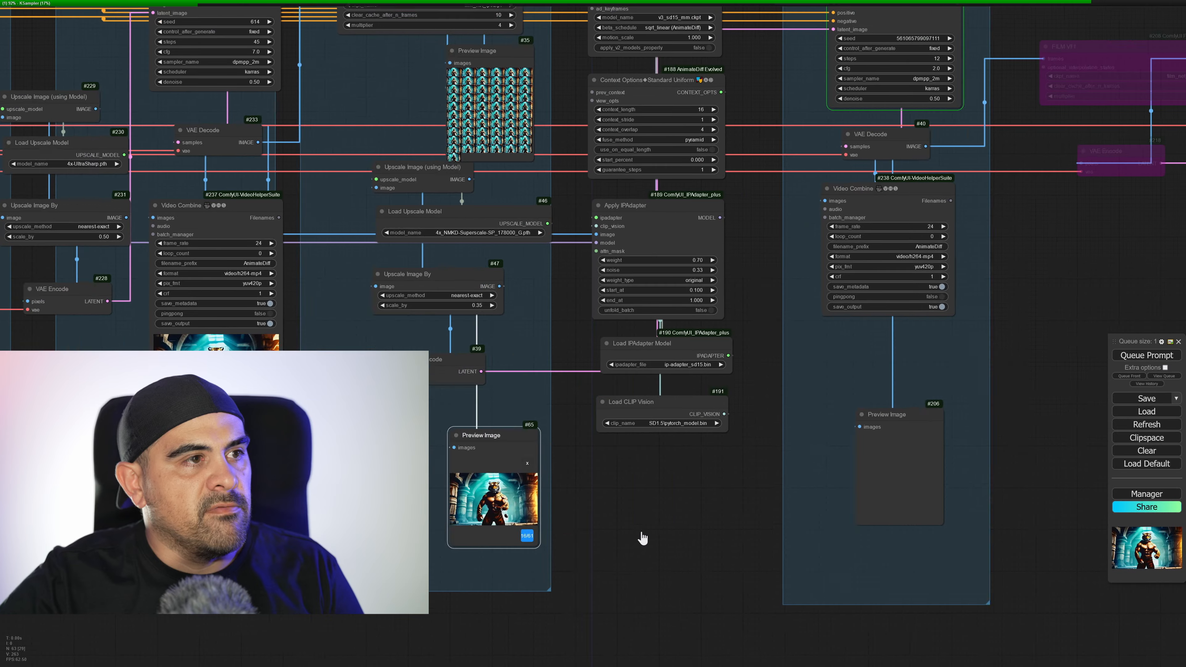